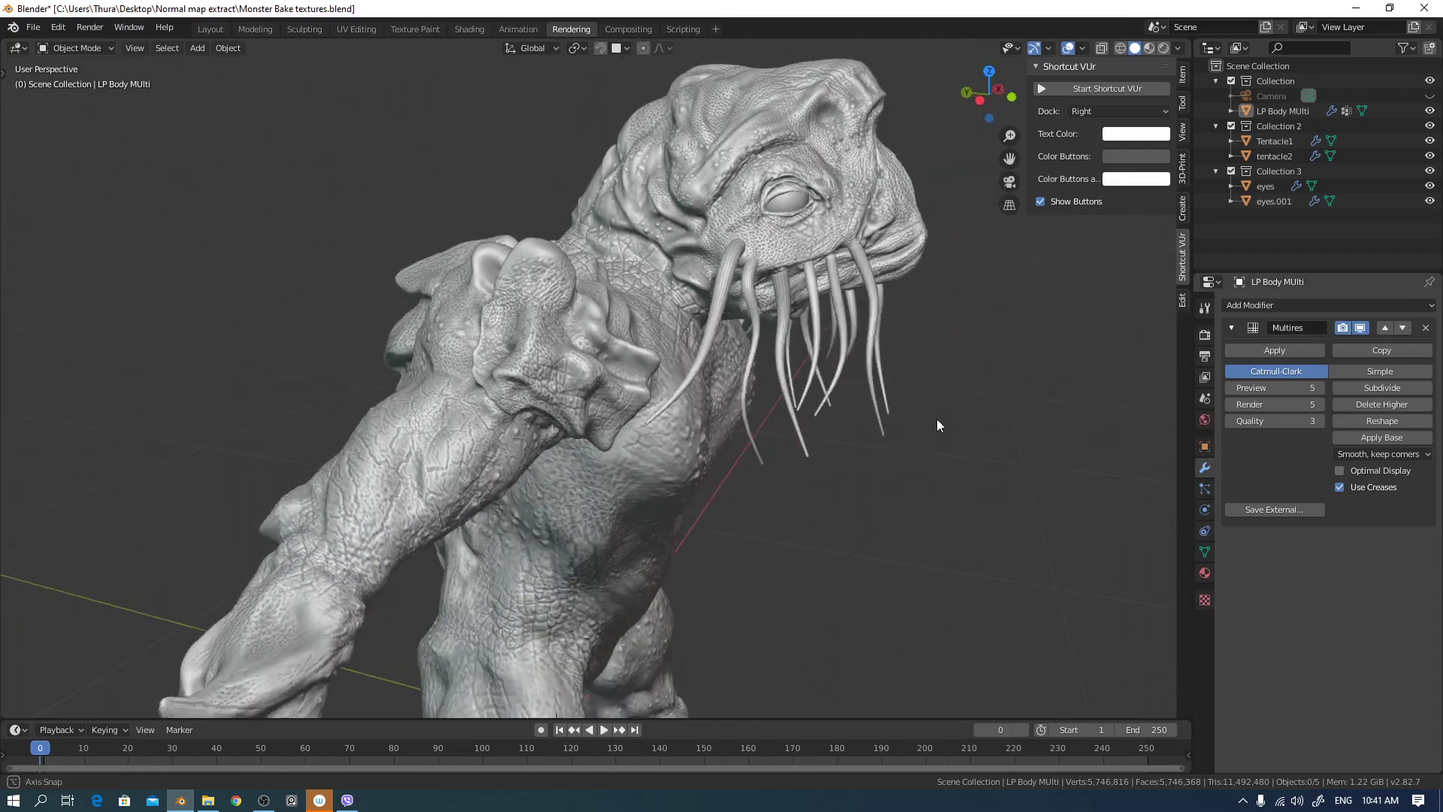
- Examine the sculpted monster's head, torso, arms and legs from several angles and distances
middle_click_drag(937, 418, 675, 458)
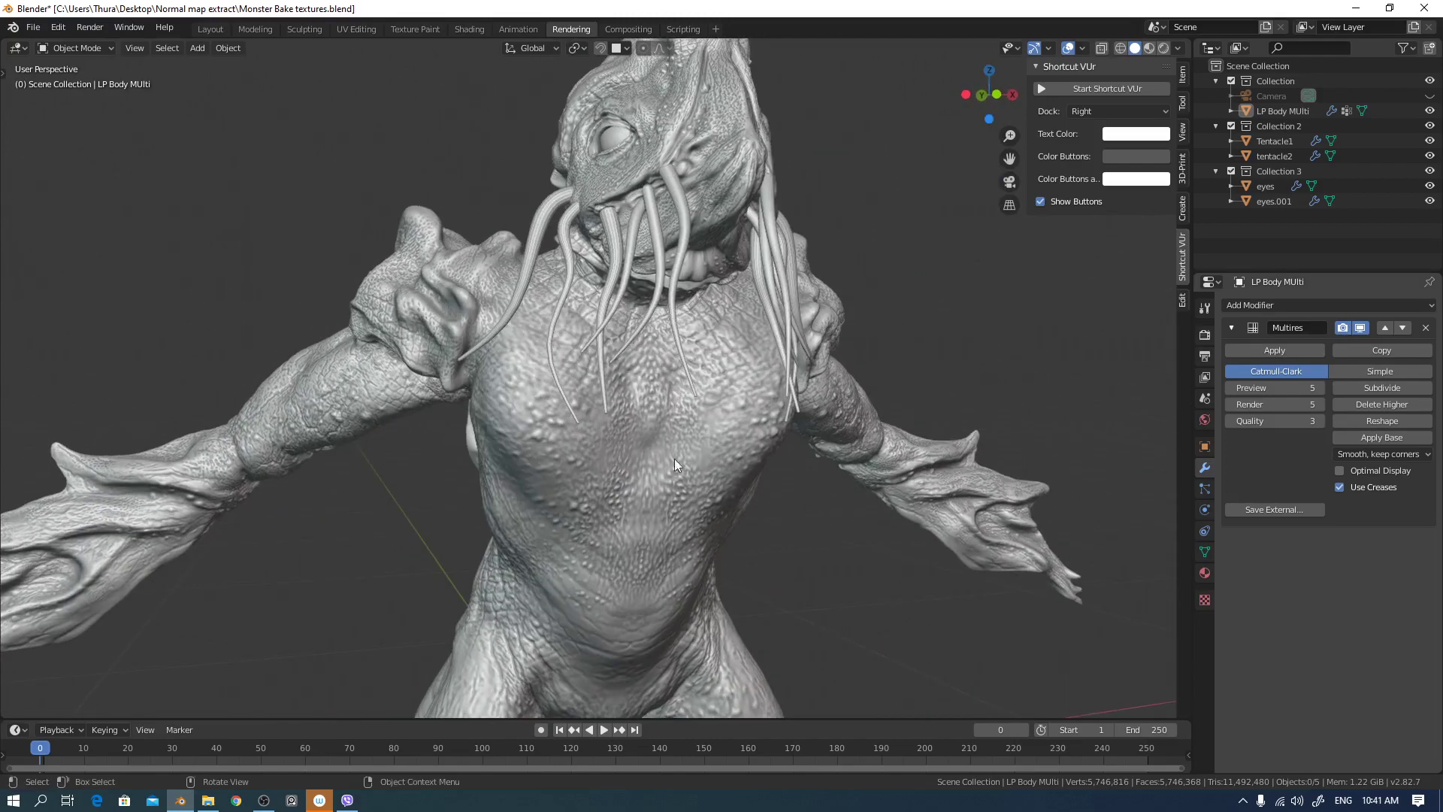
middle_click_drag(868, 602, 783, 499)
scroll(914, 451, "up", 5)
scroll(939, 459, "down", 4)
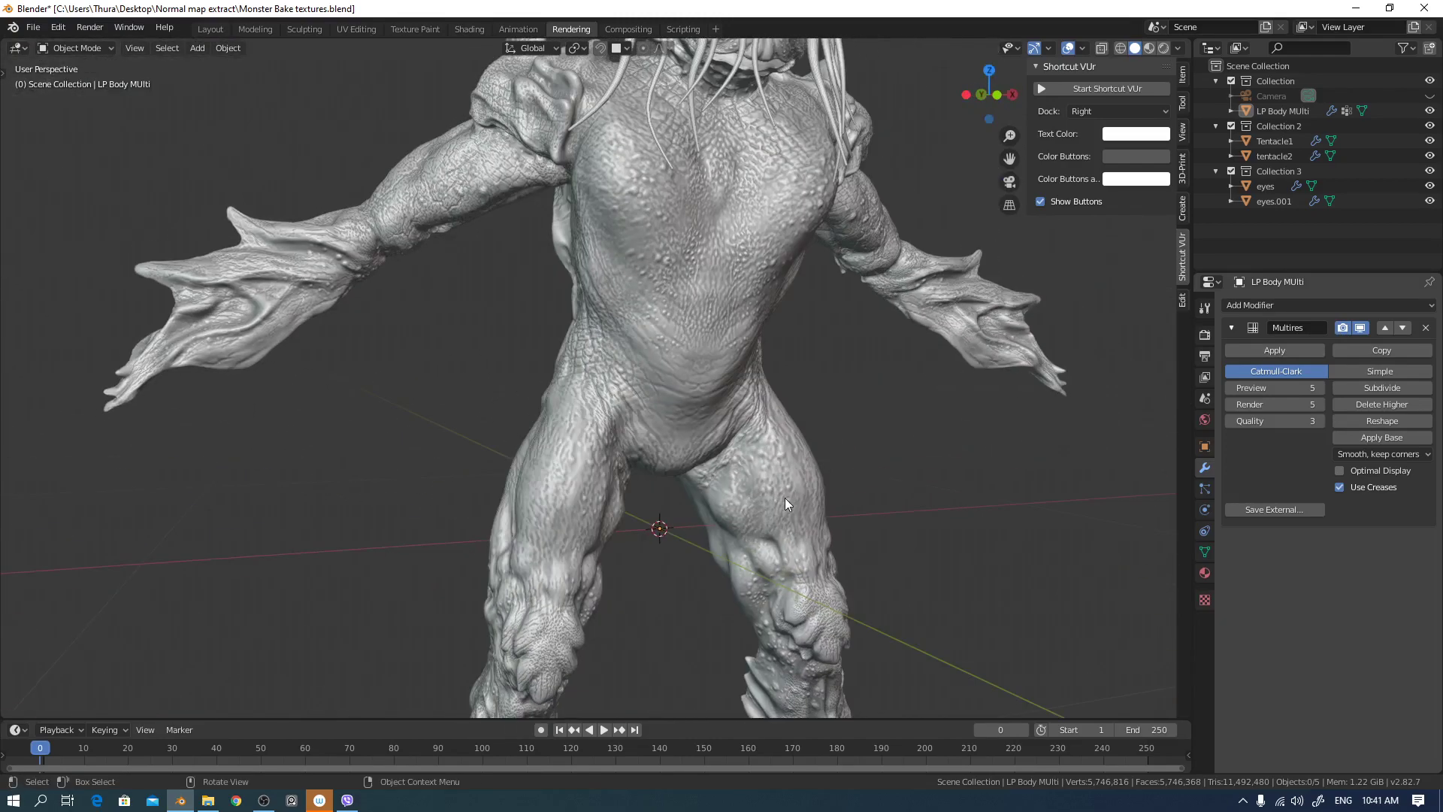
scroll(875, 462, "up", 4)
scroll(874, 460, "down", 3)
middle_click_drag(873, 460, 886, 548)
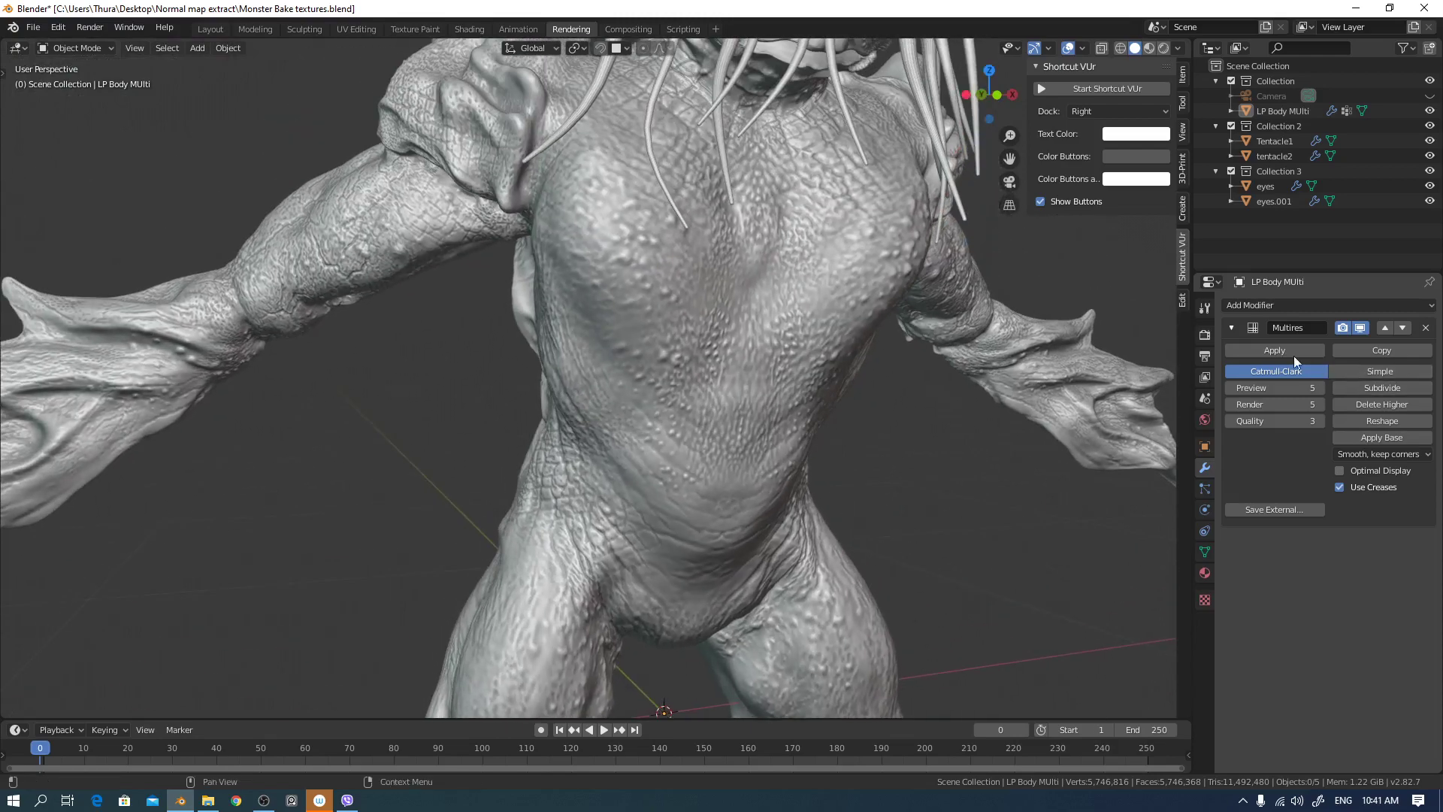
middle_click_drag(914, 376, 862, 521)
scroll(862, 521, "up", 2)
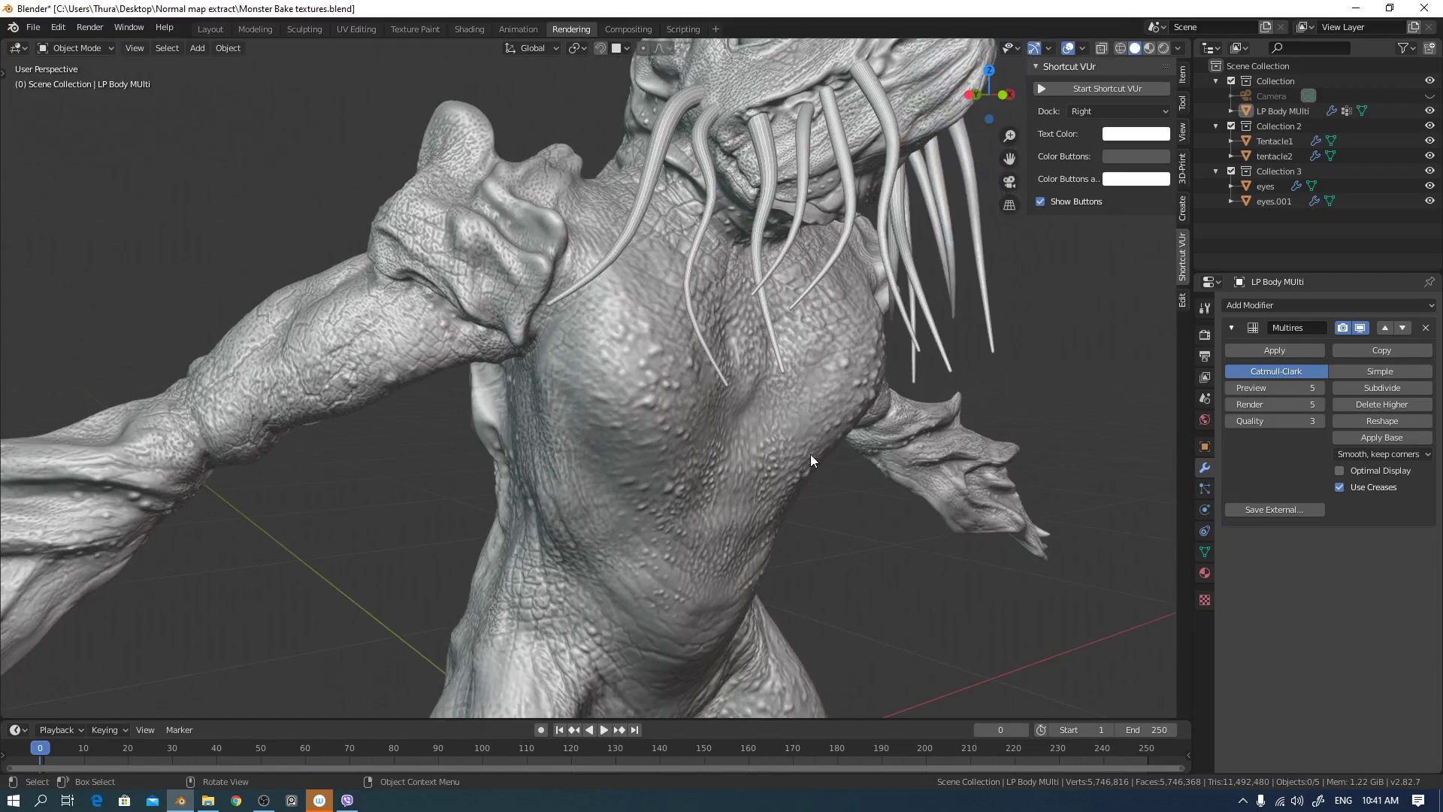
middle_click_drag(827, 379, 642, 436)
scroll(777, 400, "down", 5)
scroll(764, 407, "up", 5)
scroll(642, 436, "down", 5)
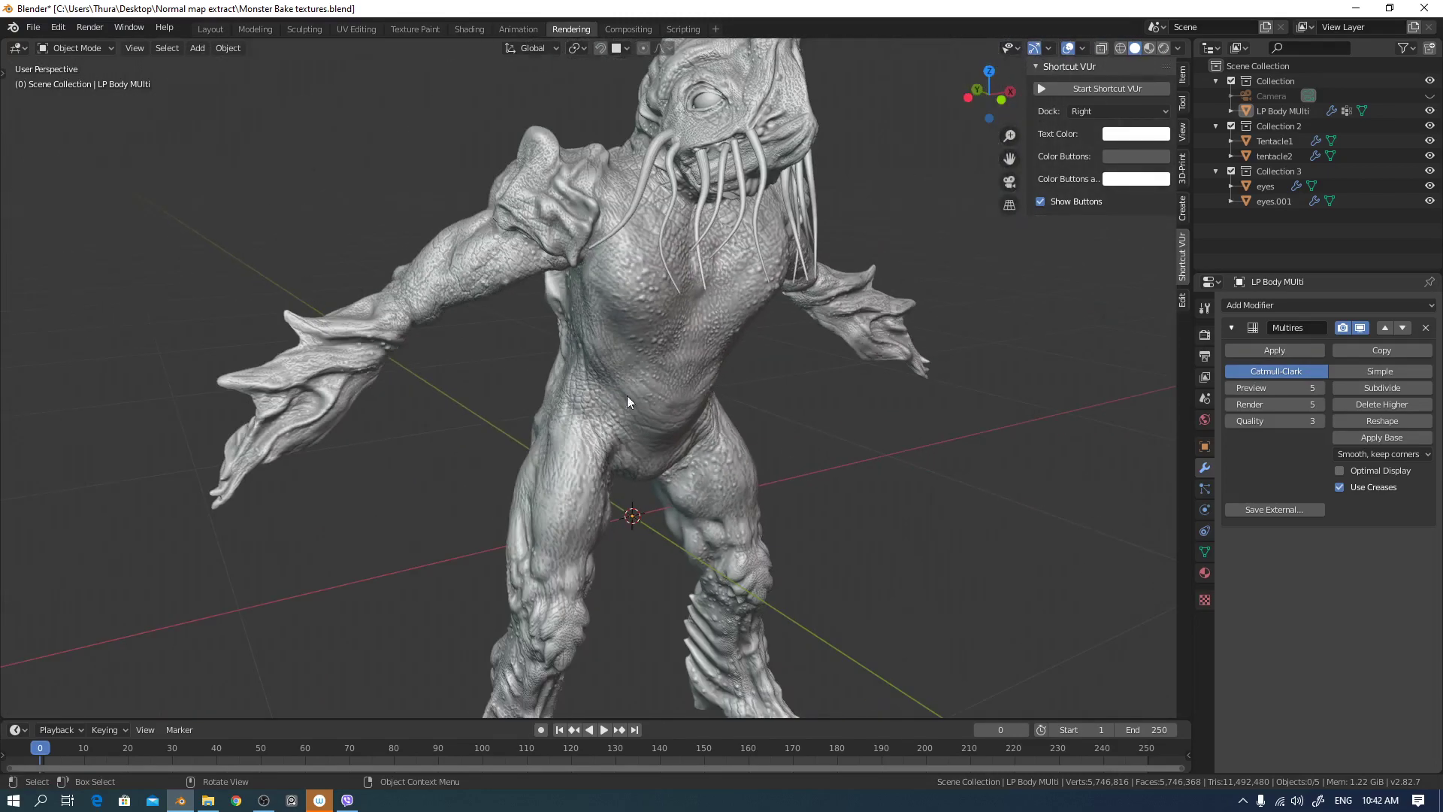
- Split the 3D viewport vertically into two areas and turn the left one into a Shader Editor
left_click_drag(9, 43, 686, 91)
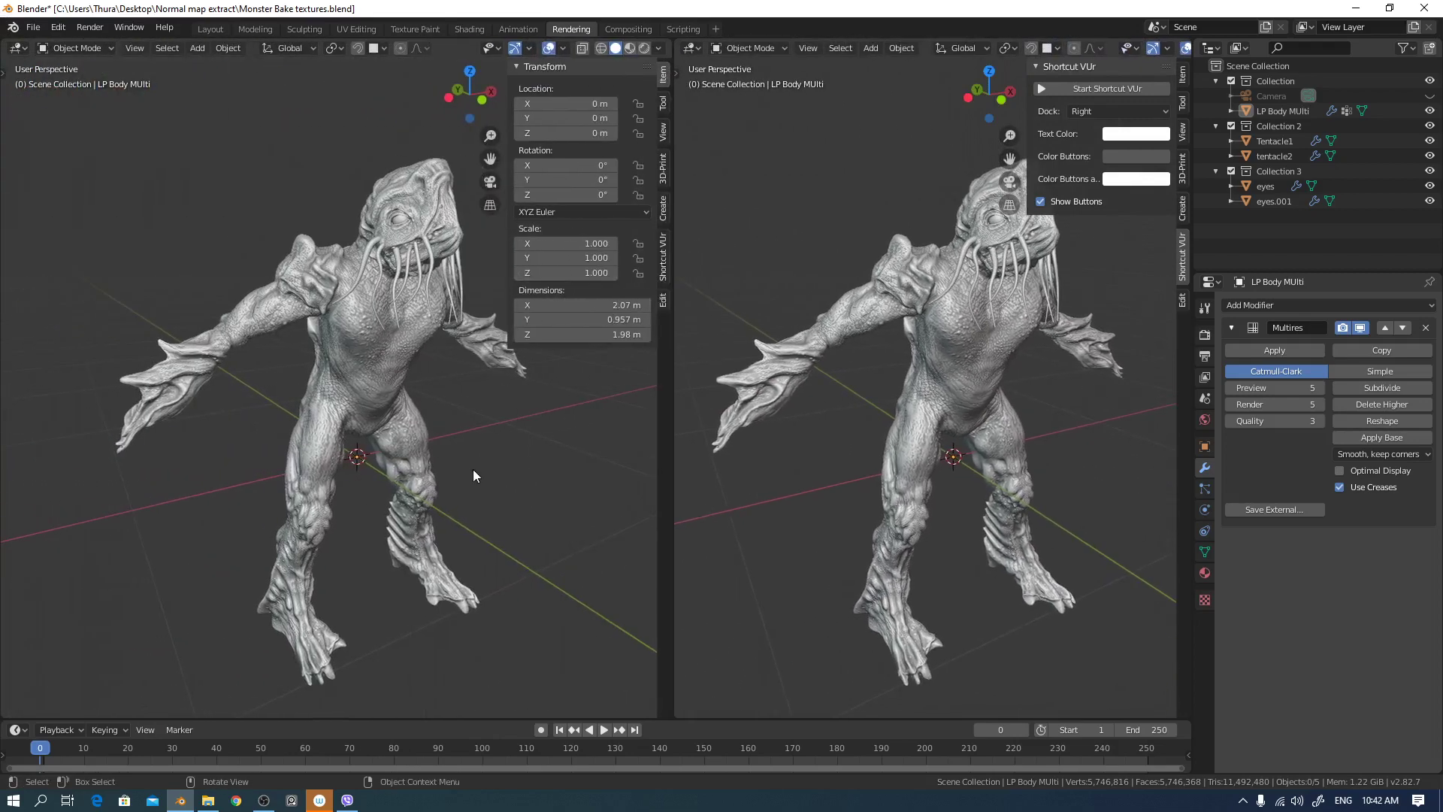
mouse_move(472, 469)
middle_mouse_down()
mouse_move(457, 430)
mouse_move(519, 457)
mouse_move(493, 461)
middle_mouse_up()
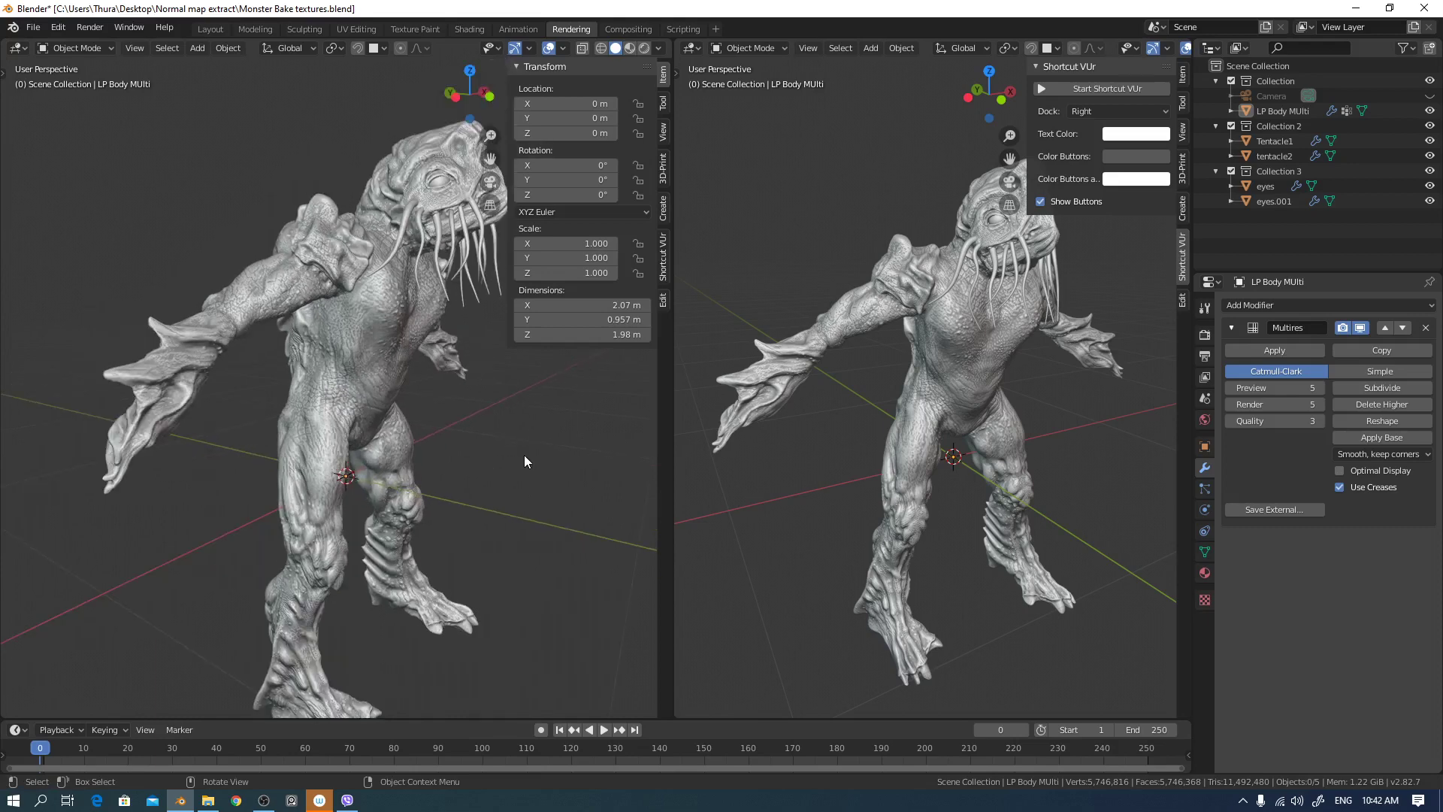
left_click(18, 48)
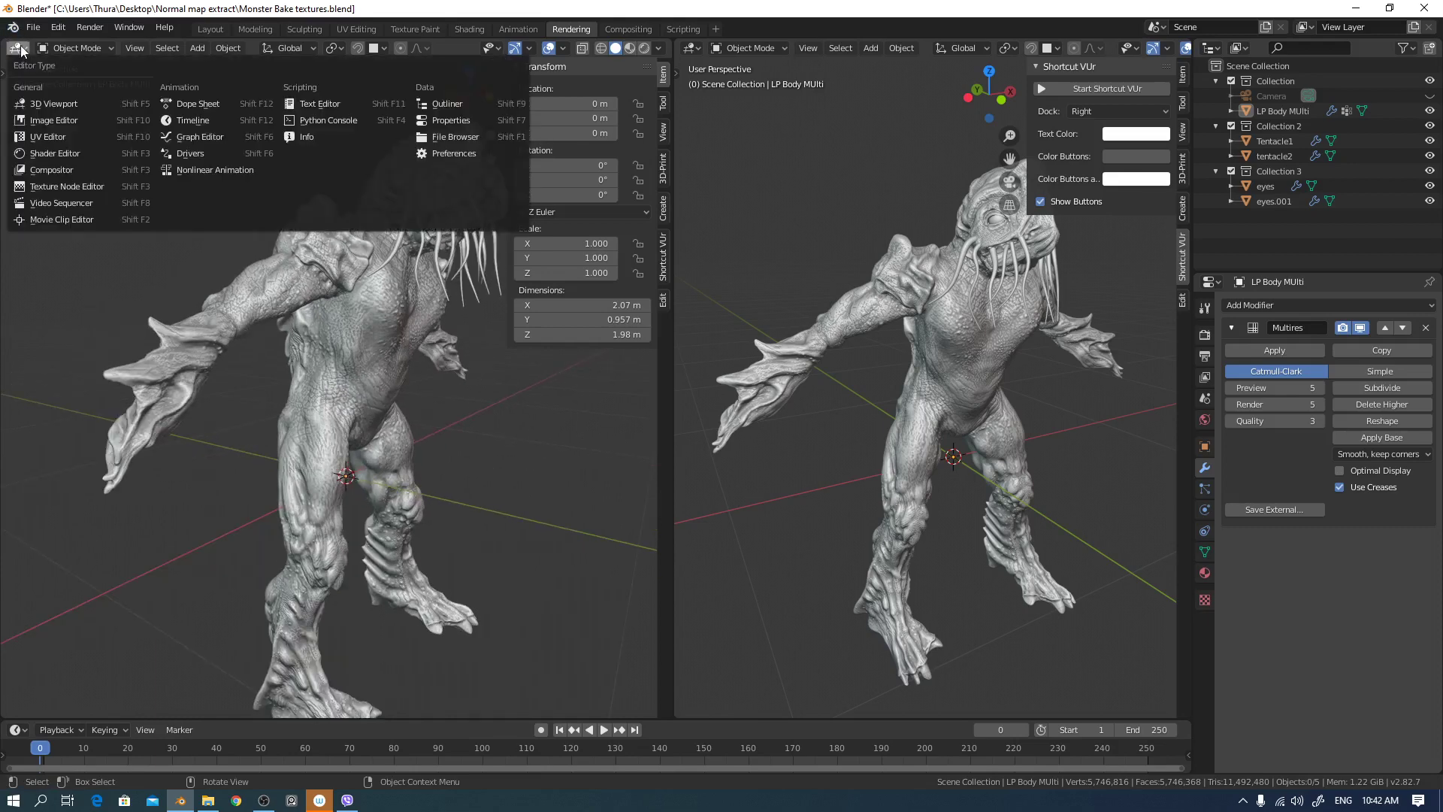
left_click(57, 151)
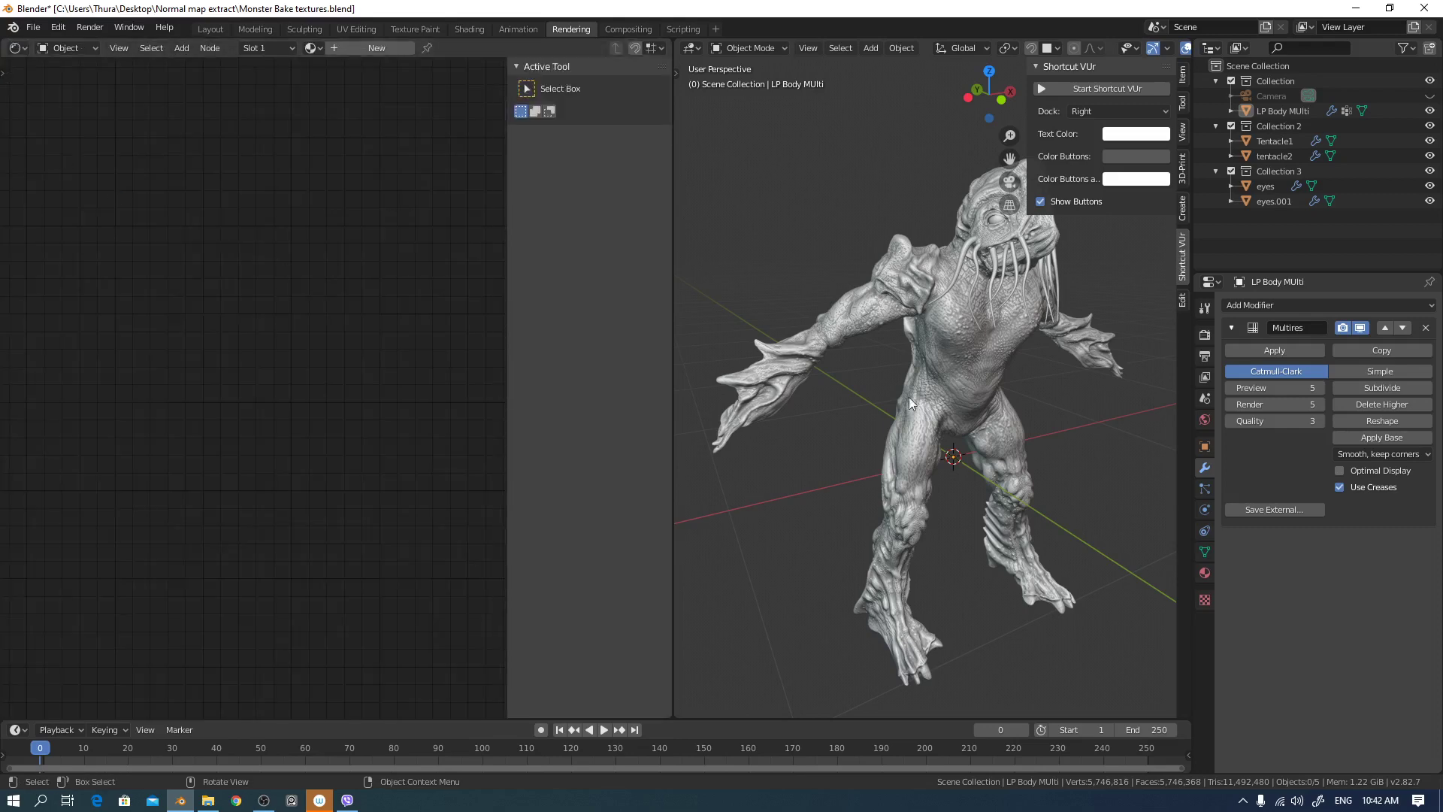
scroll(1041, 359, "up", 3)
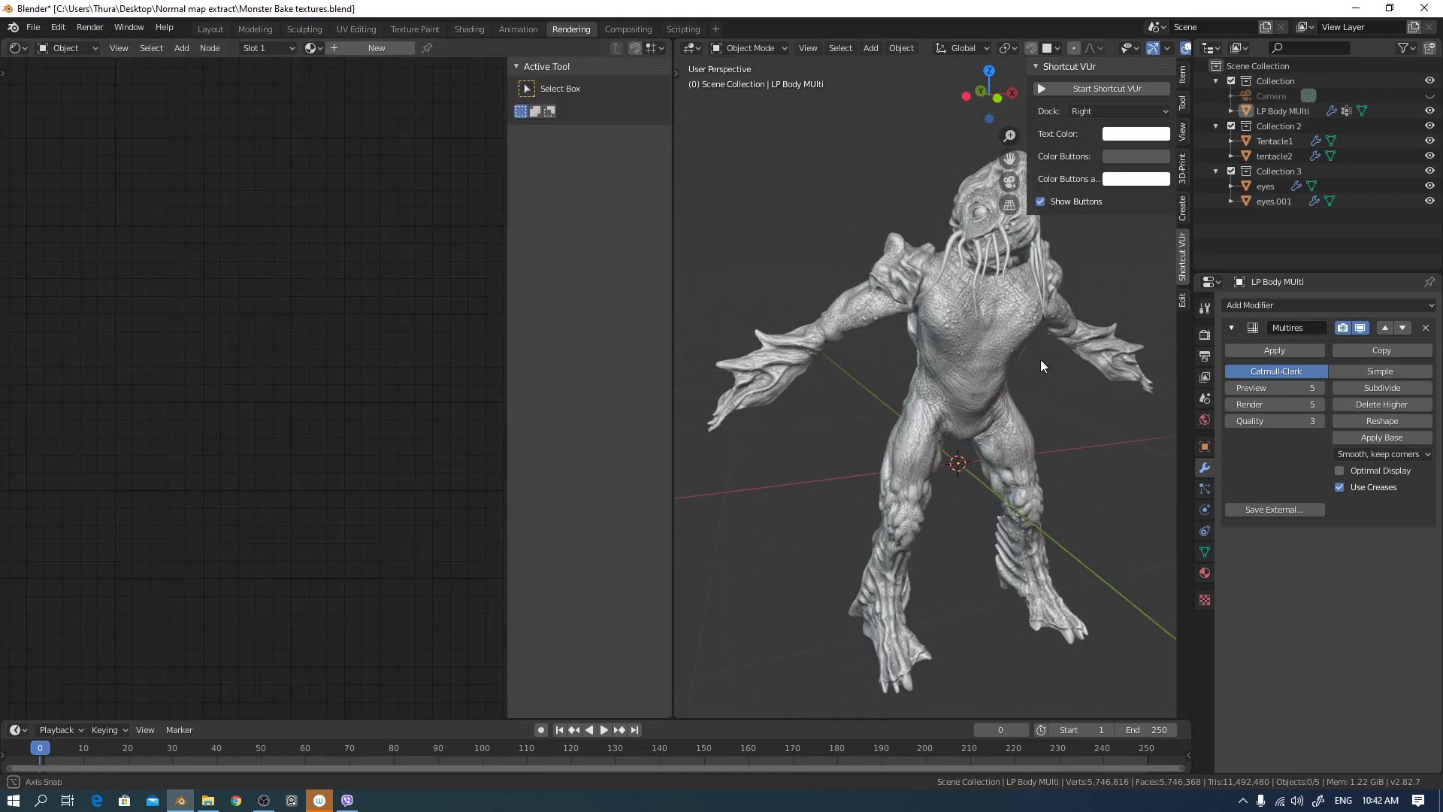
scroll(1053, 364, "up", 1)
scroll(1067, 360, "up", 2)
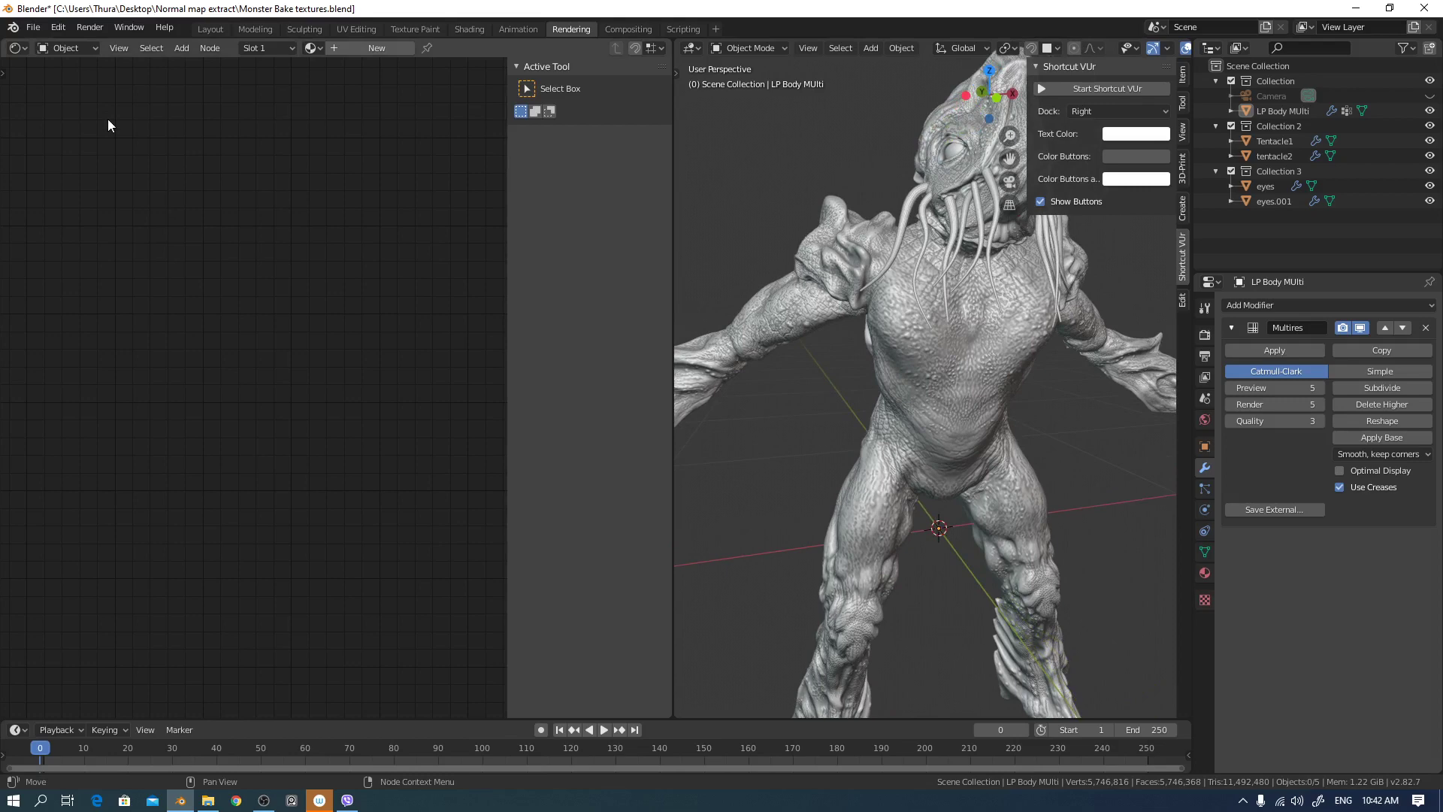
middle_click_drag(832, 332, 977, 383)
scroll(990, 367, "up", 2)
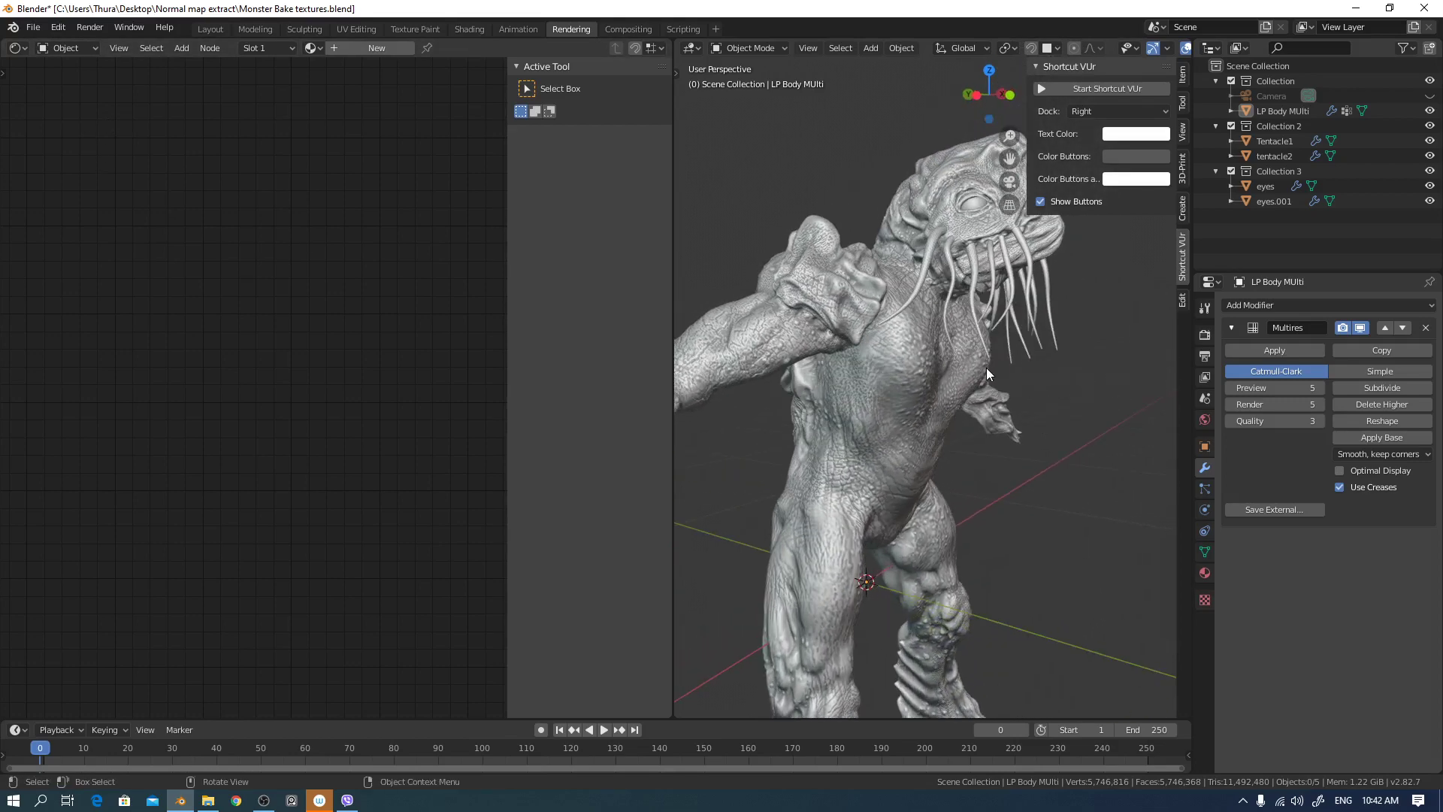
middle_click_drag(899, 346, 912, 342)
scroll(912, 342, "down", 2)
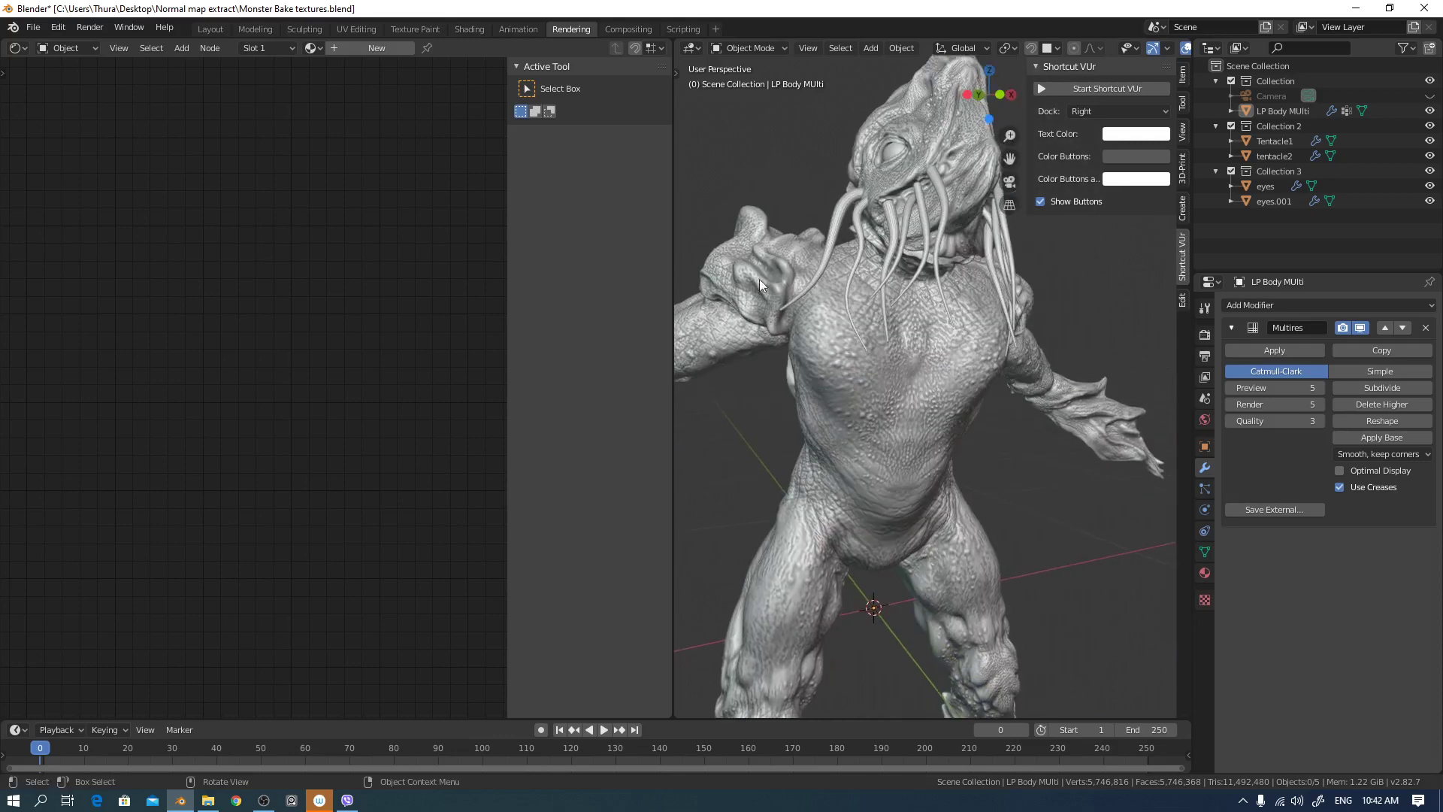
- Change the Shader Editor area to a UV Editor and unlink the Monster Specular image from it
left_click(15, 48)
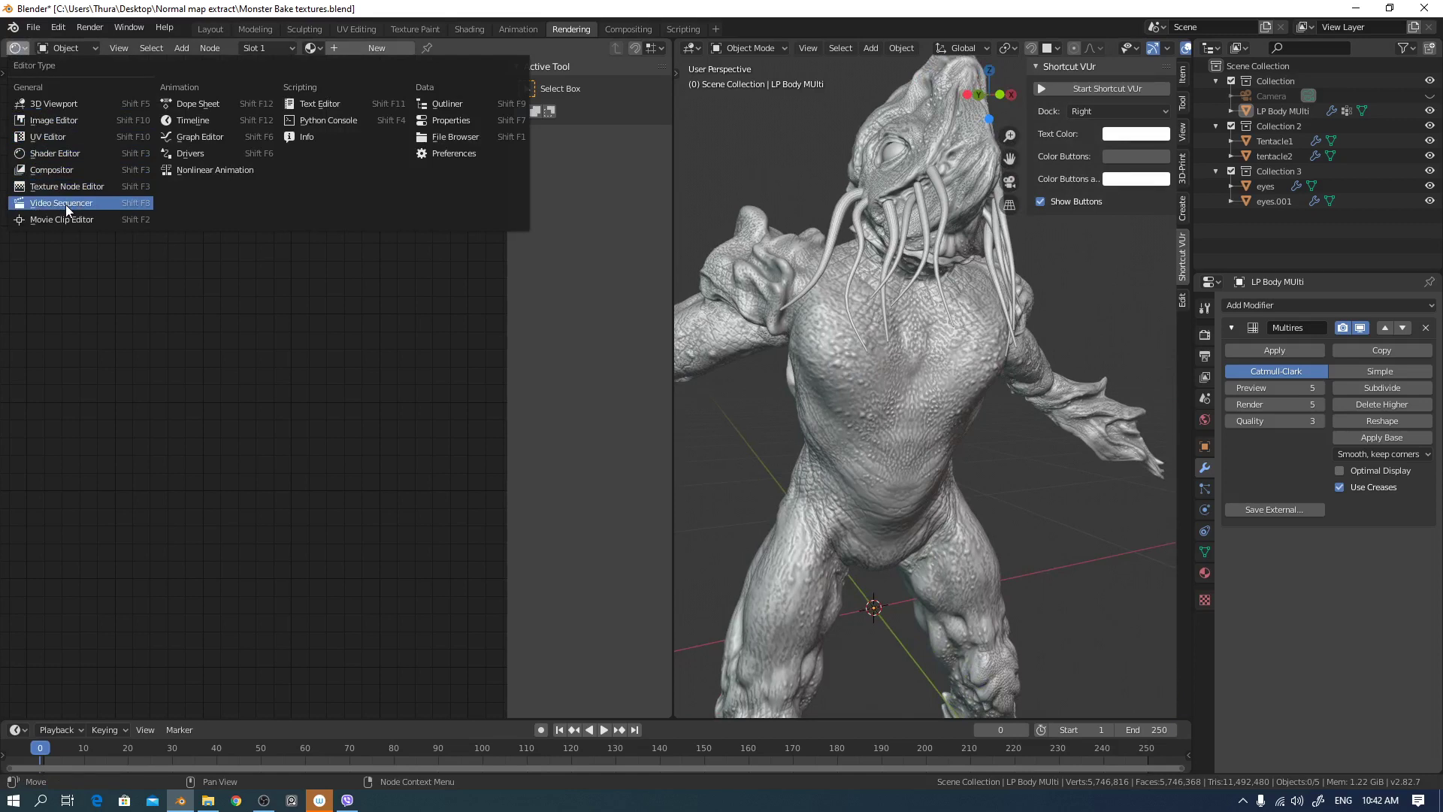
left_click(60, 137)
scroll(293, 335, "down", 2)
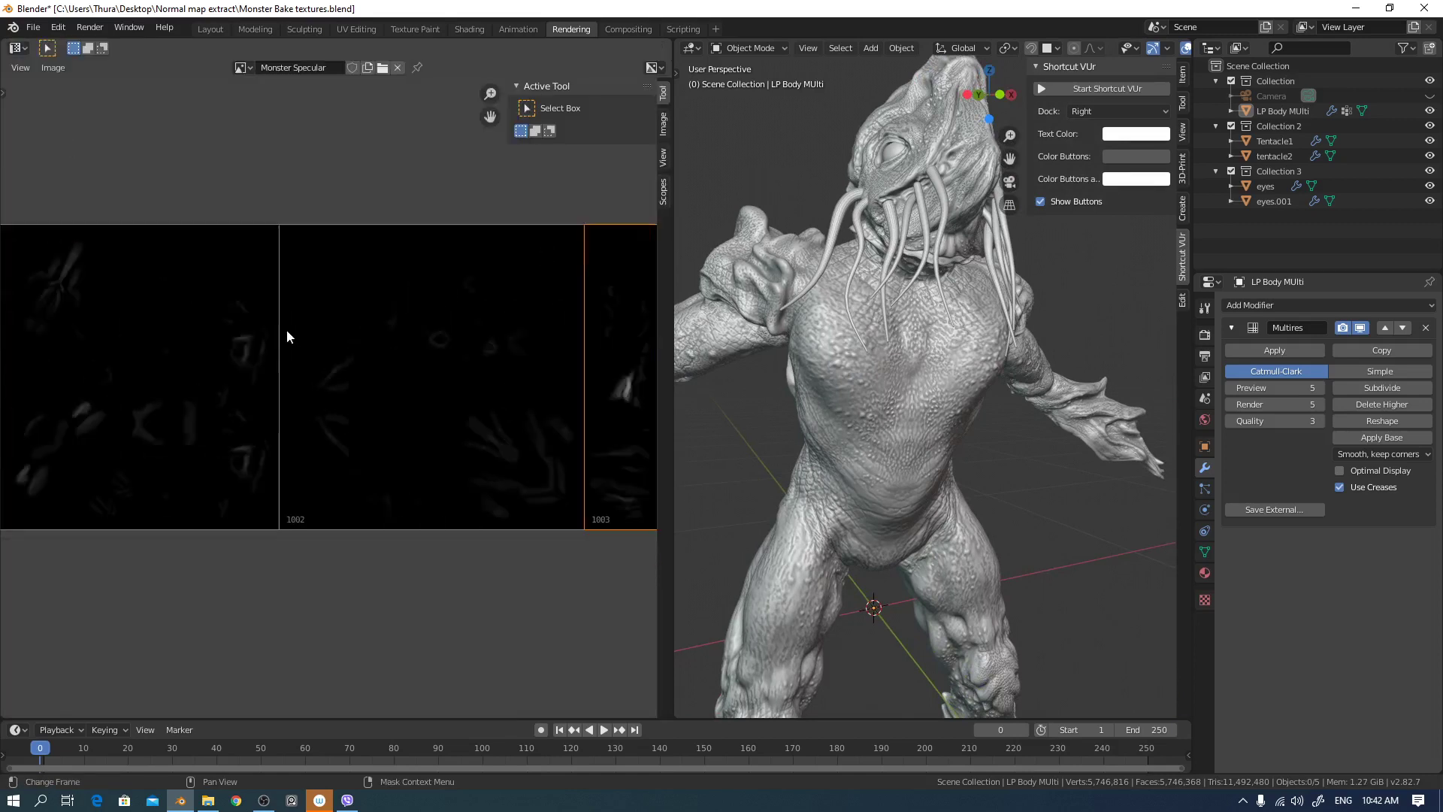
left_click(399, 68)
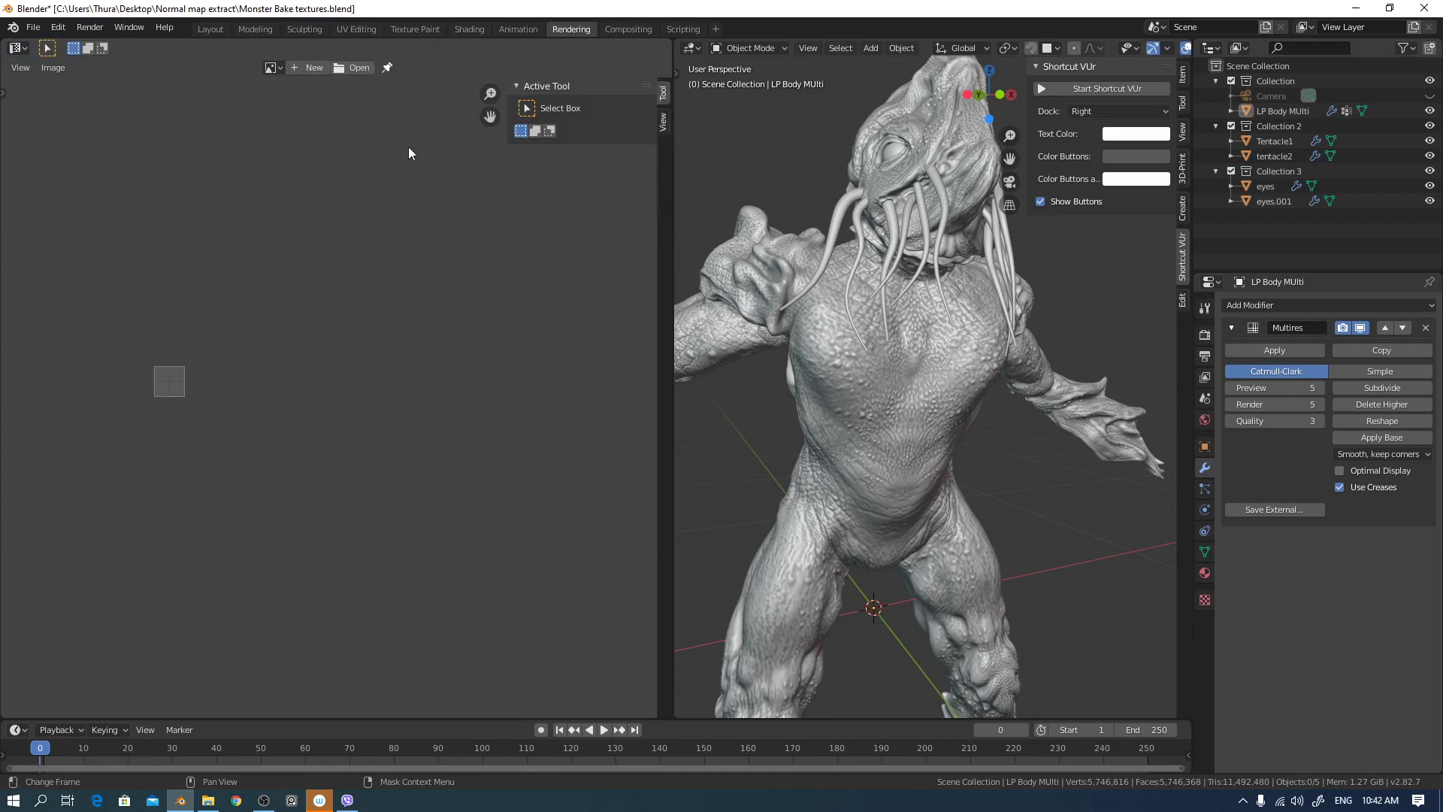
- Select the LP Body MUlti mesh and enter Edit Mode to show its UV layout in the UV Editor
left_click(918, 385)
scroll(911, 407, "up", 4)
middle_click_drag(875, 413, 902, 412)
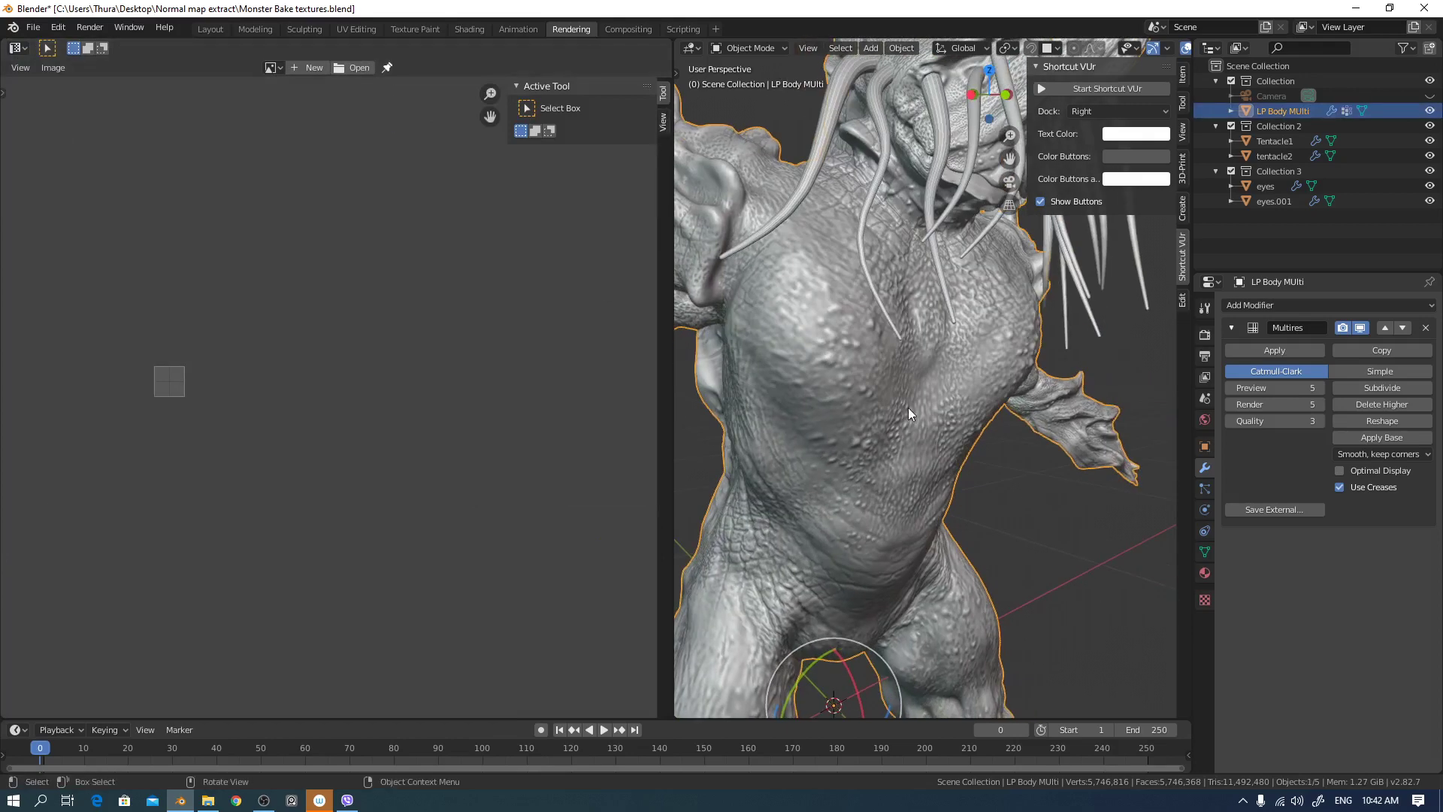
key("Tab")
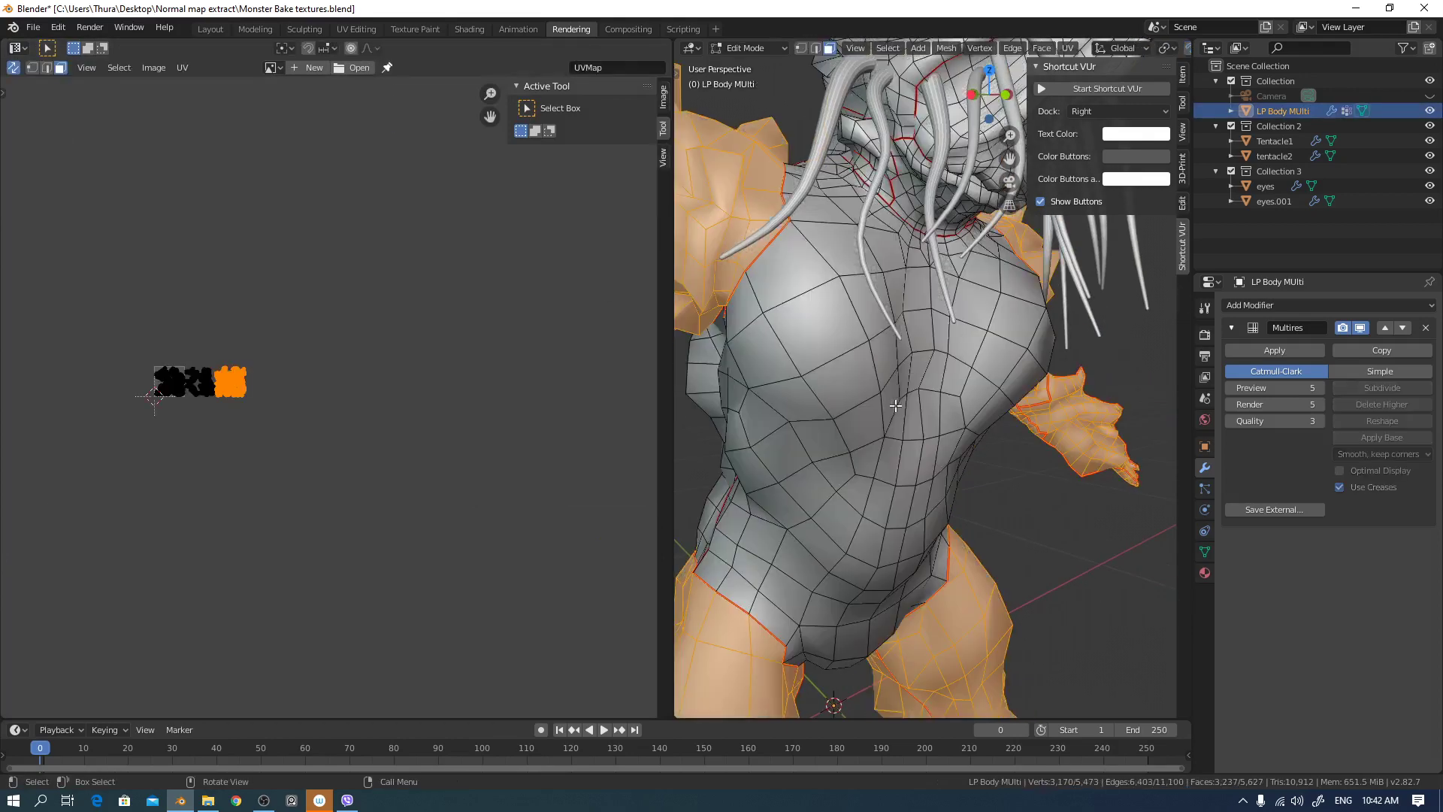
scroll(226, 403, "up", 4)
scroll(305, 412, "up", 2)
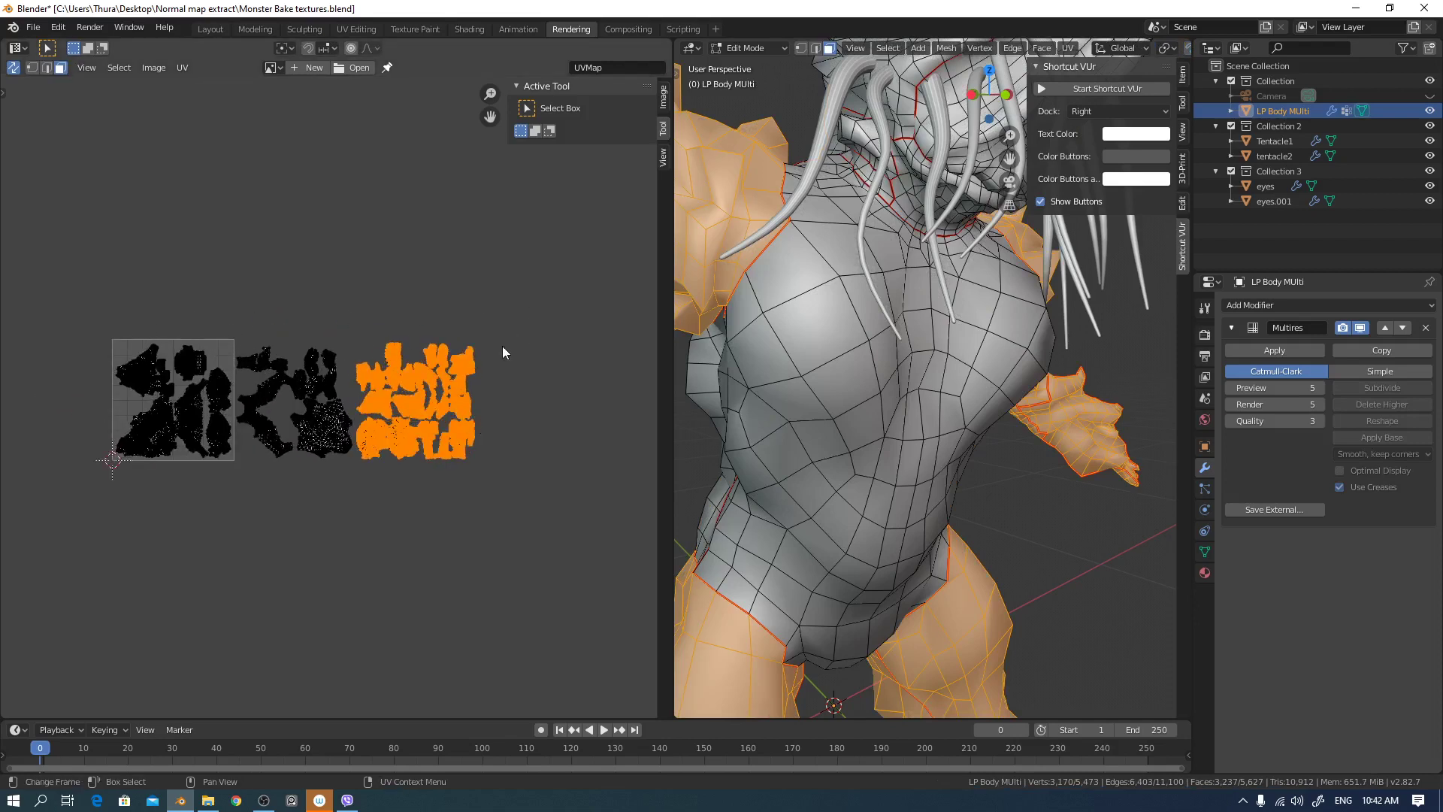
scroll(502, 351, "up", 2)
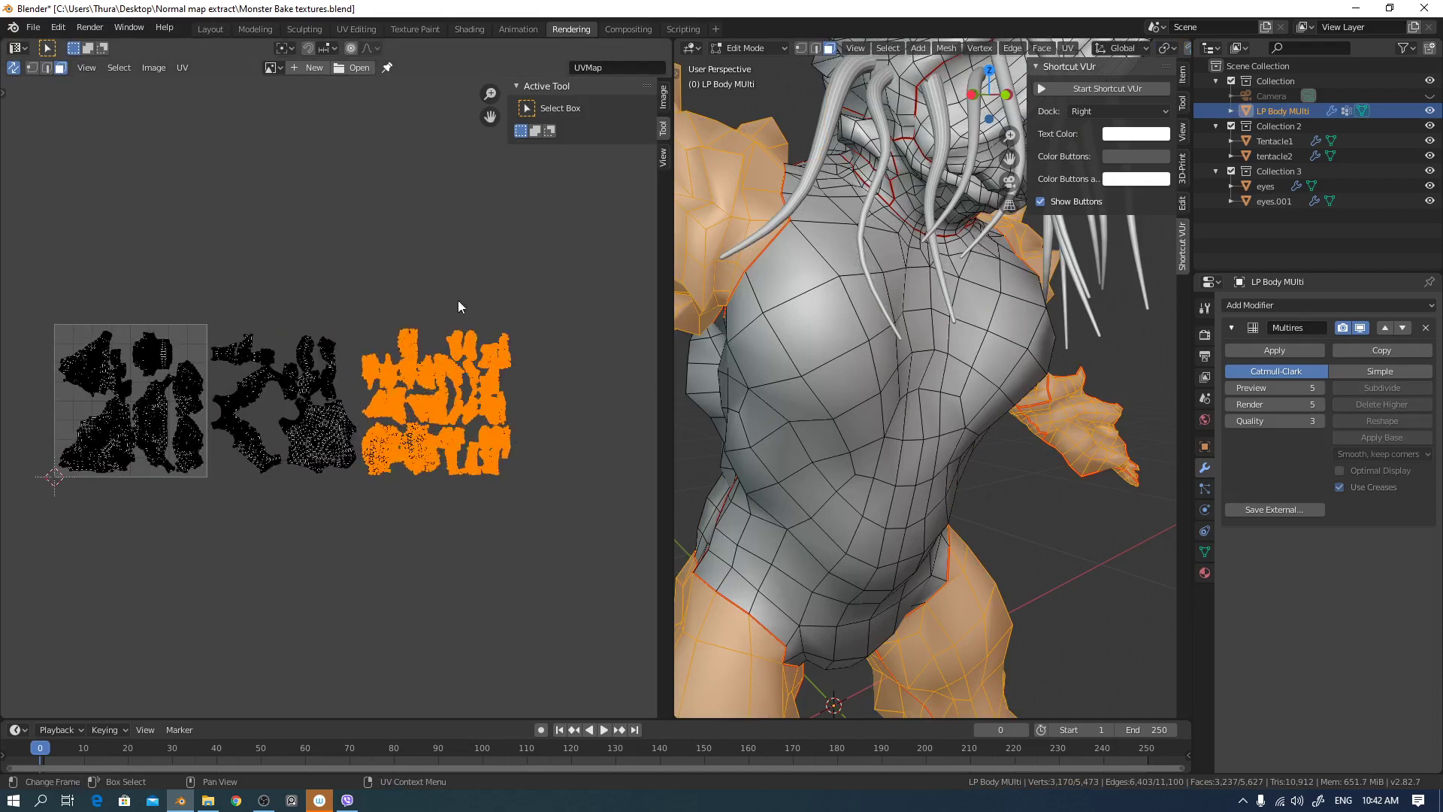
- Set the UV Editor's UDIM grid shape to 3 by 1 tiles
left_click(663, 157)
left_click(646, 282)
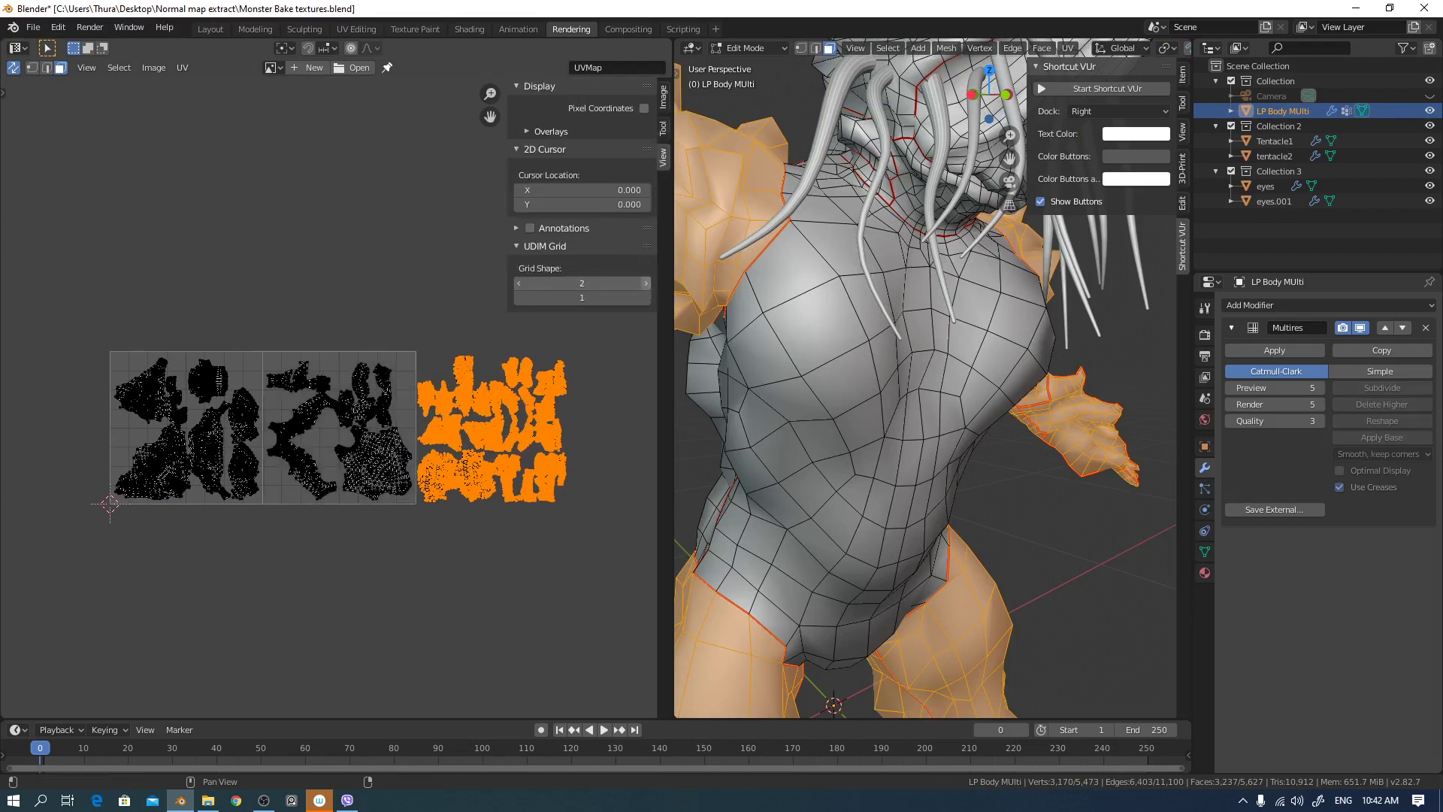
left_click(646, 282)
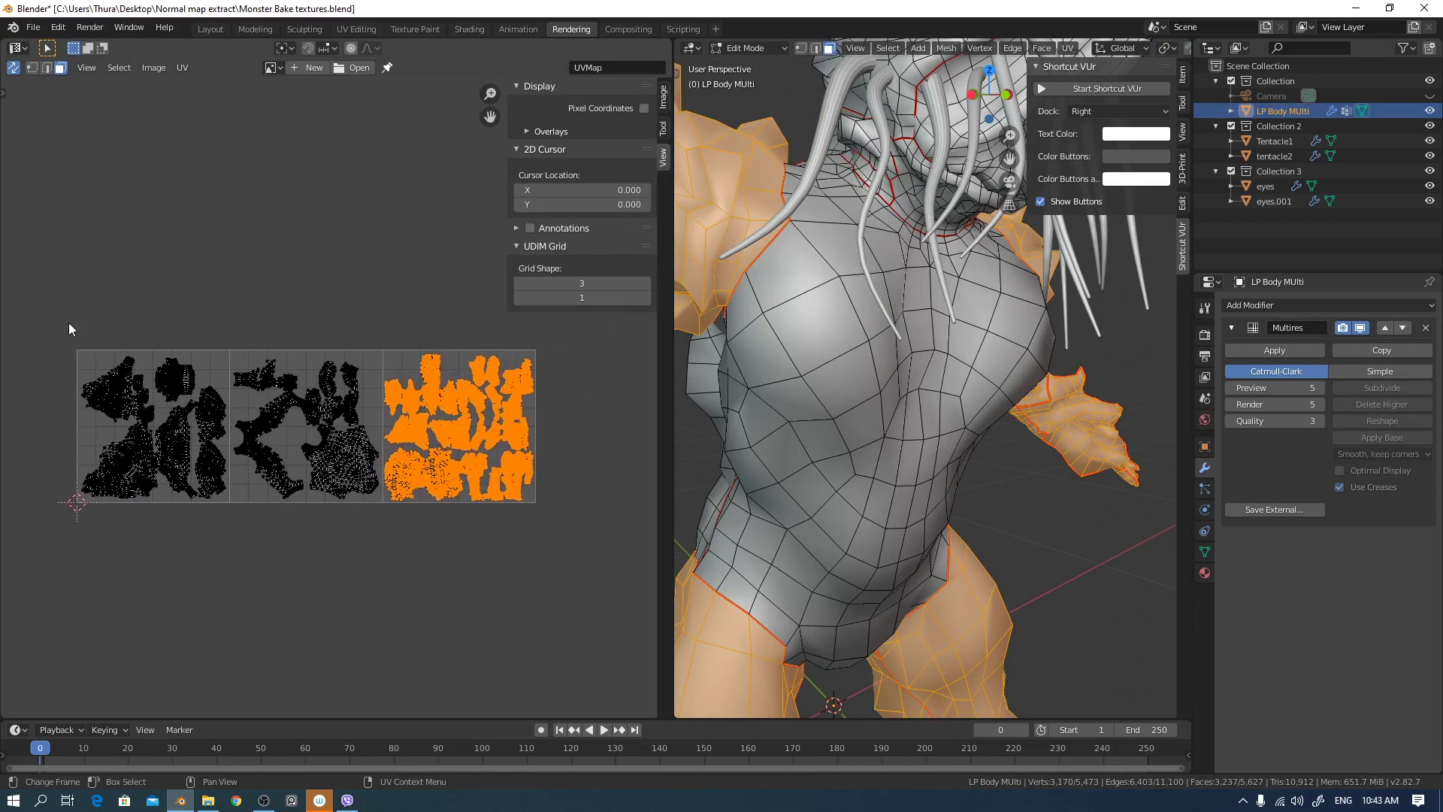
- Select the UV islands of the first, second and third UDIM tiles in turn to check which body parts each covers
left_click_drag(65, 319, 228, 575)
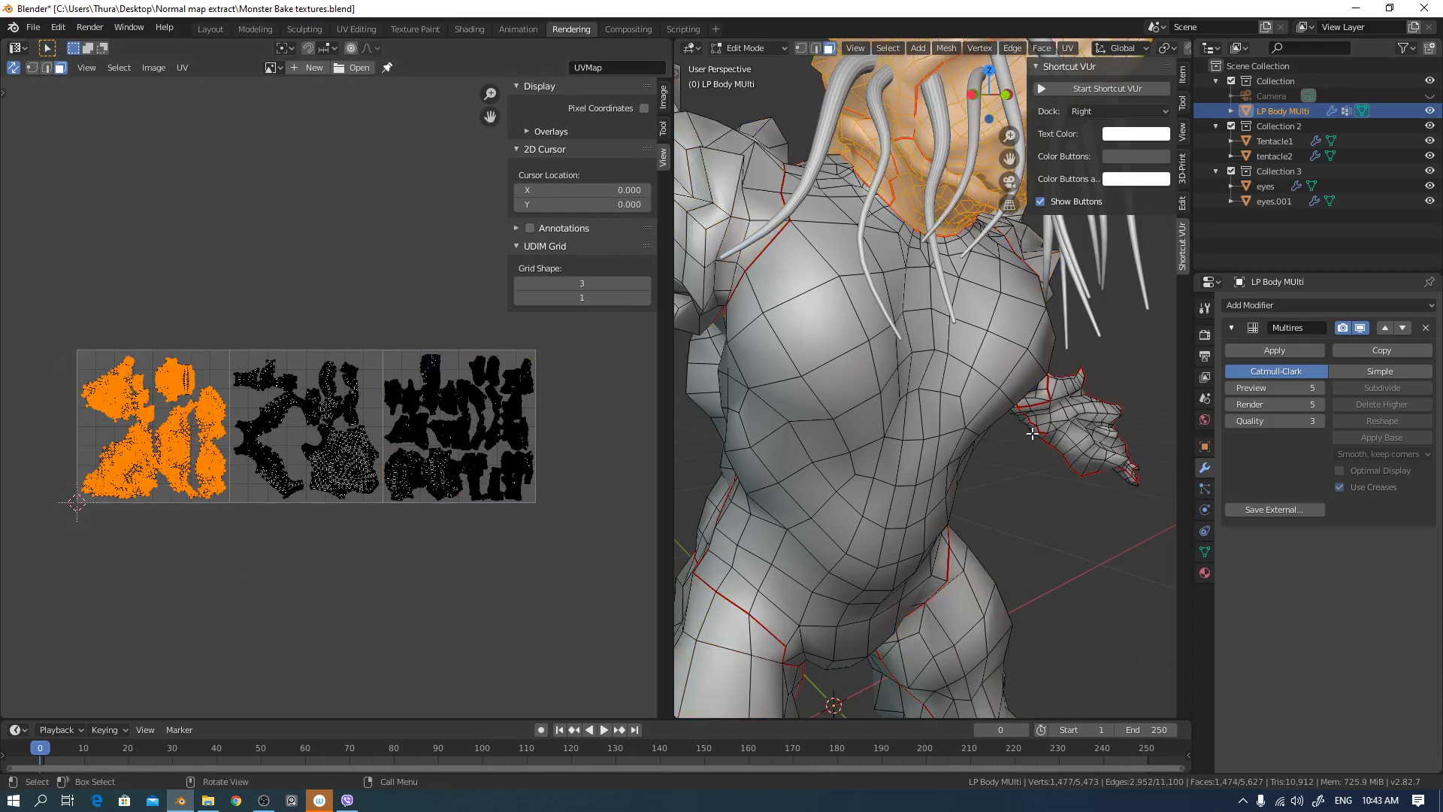
scroll(1032, 433, "down", 4)
middle_click_drag(1032, 433, 999, 428)
left_click_drag(216, 325, 381, 524)
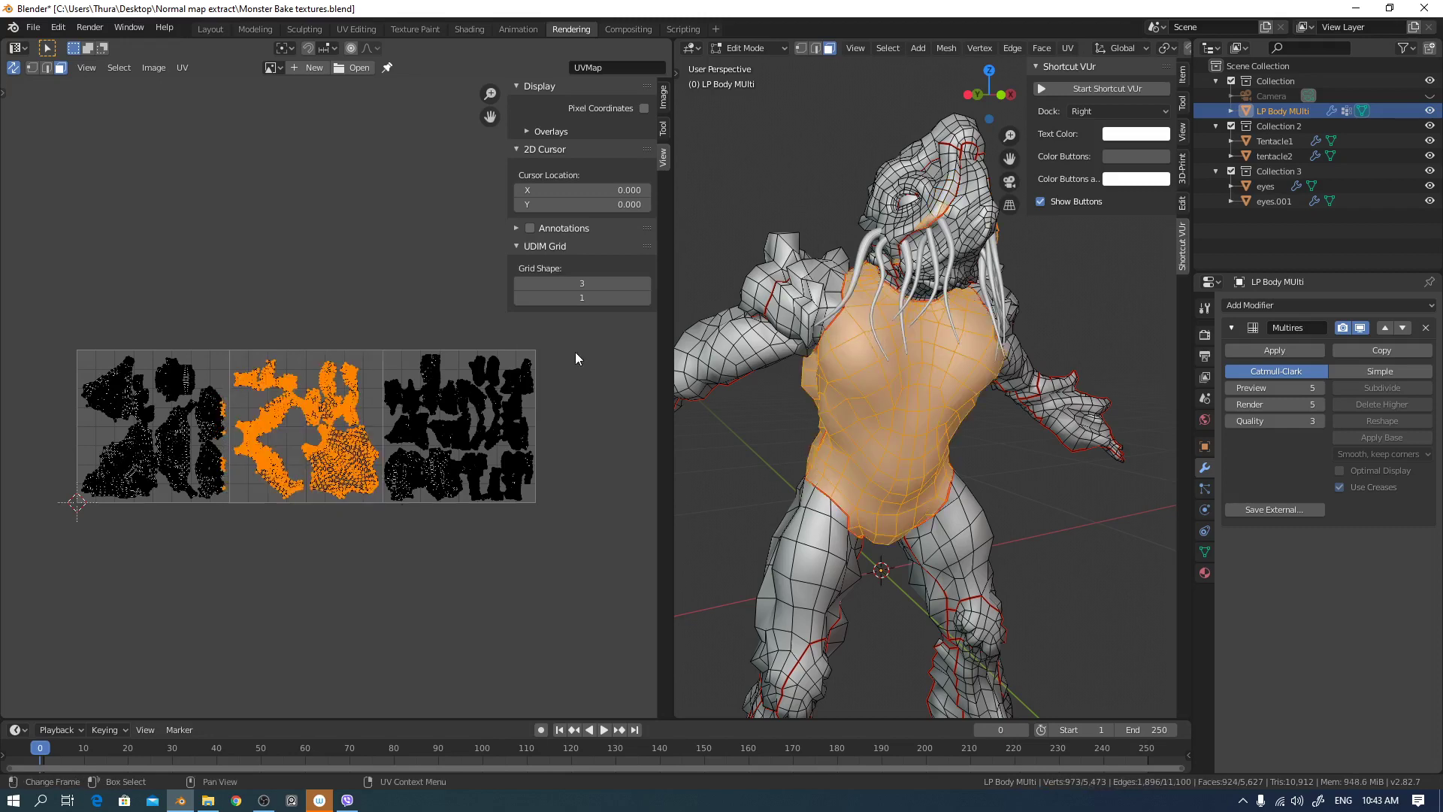
left_click_drag(575, 332, 385, 547)
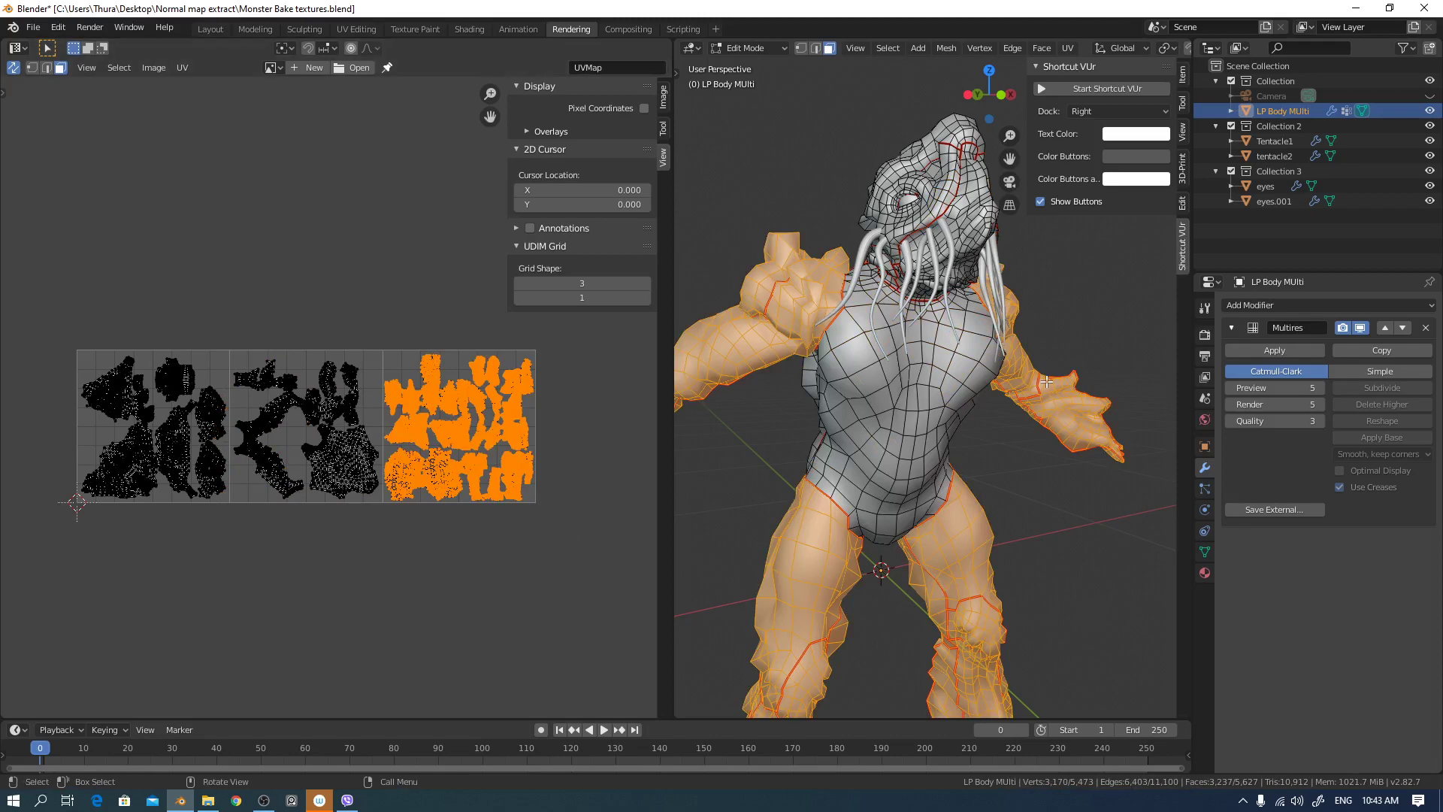
middle_click_drag(1037, 421, 1069, 391)
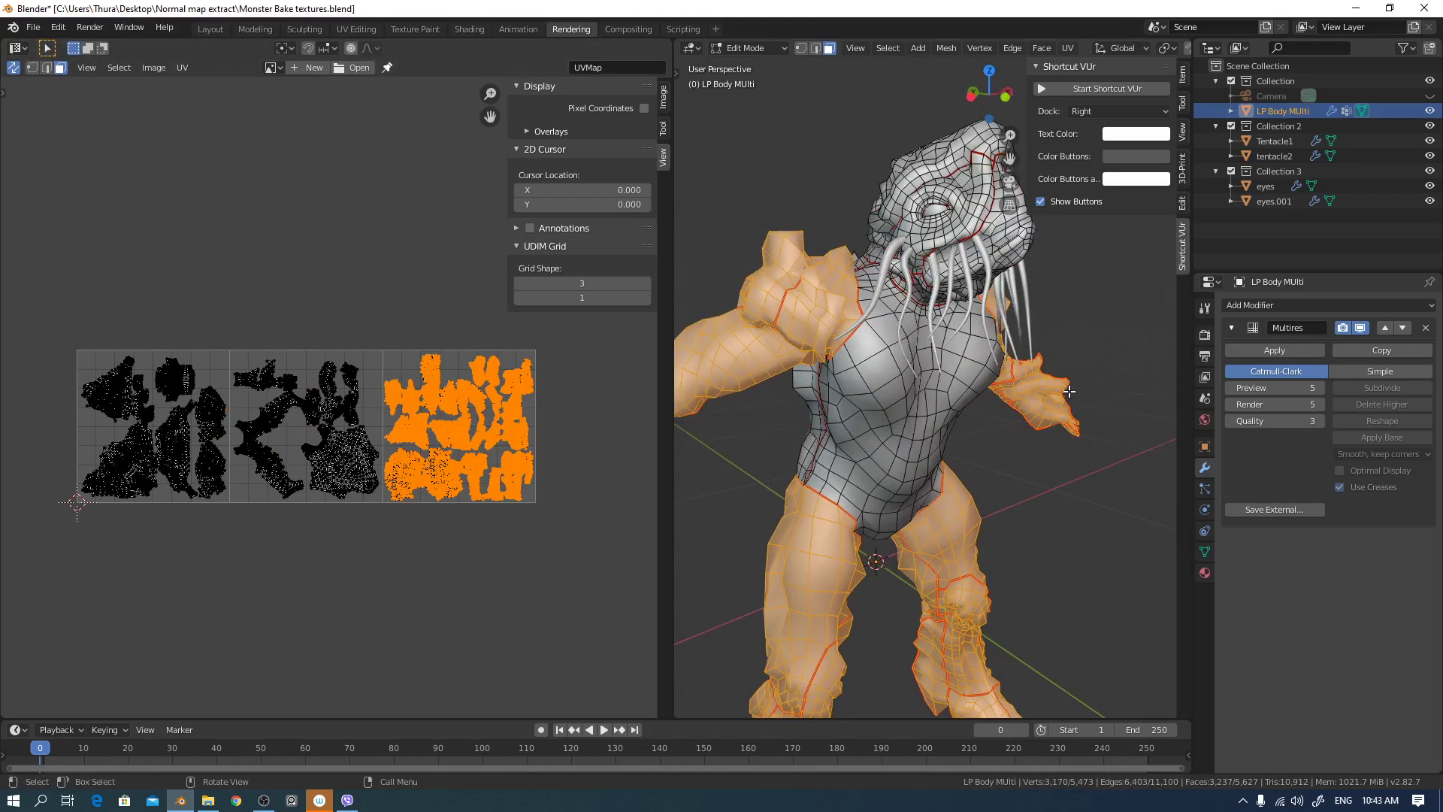
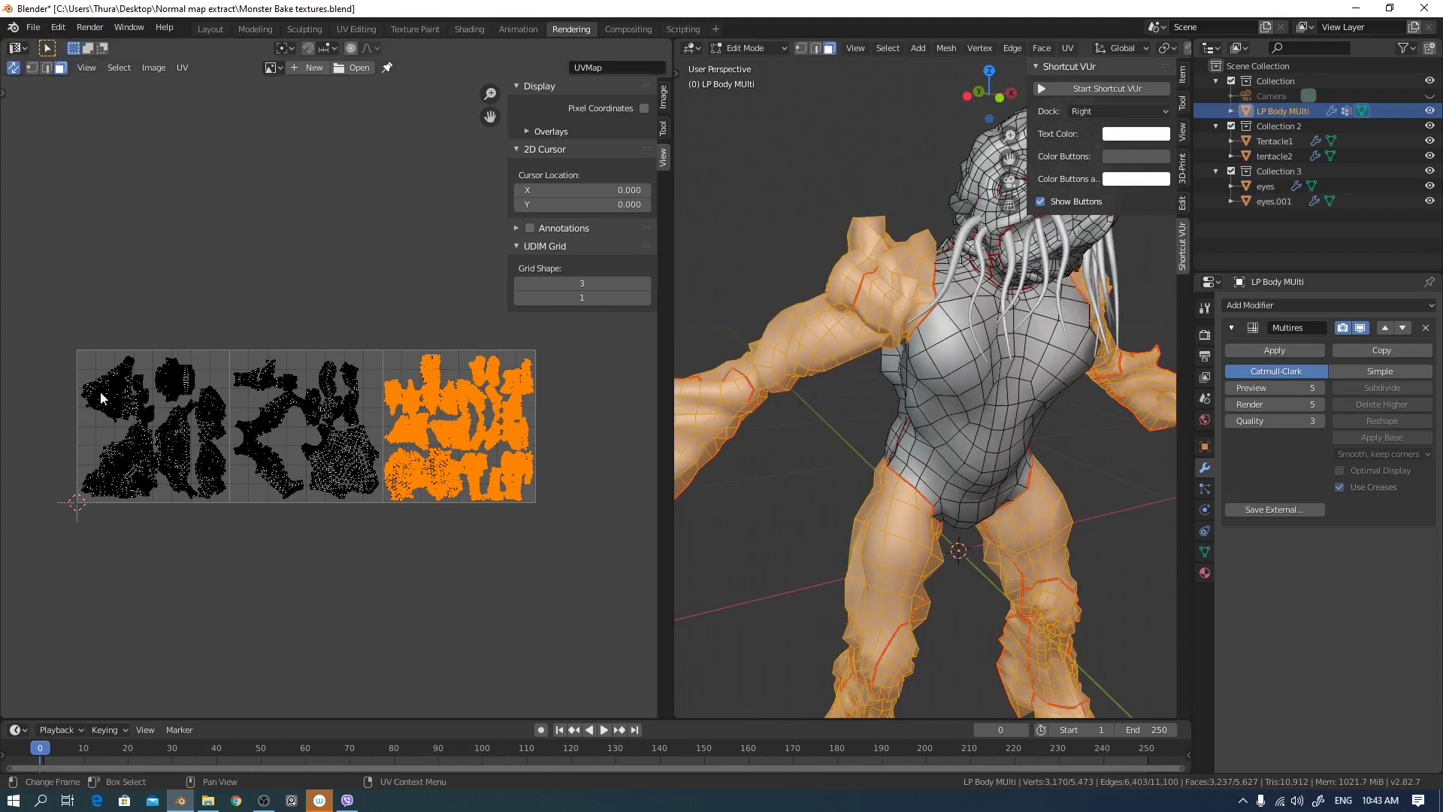
- Split the UV Editor horizontally and turn the upper area into a Shader Editor
left_click_drag(3, 710, 89, 379)
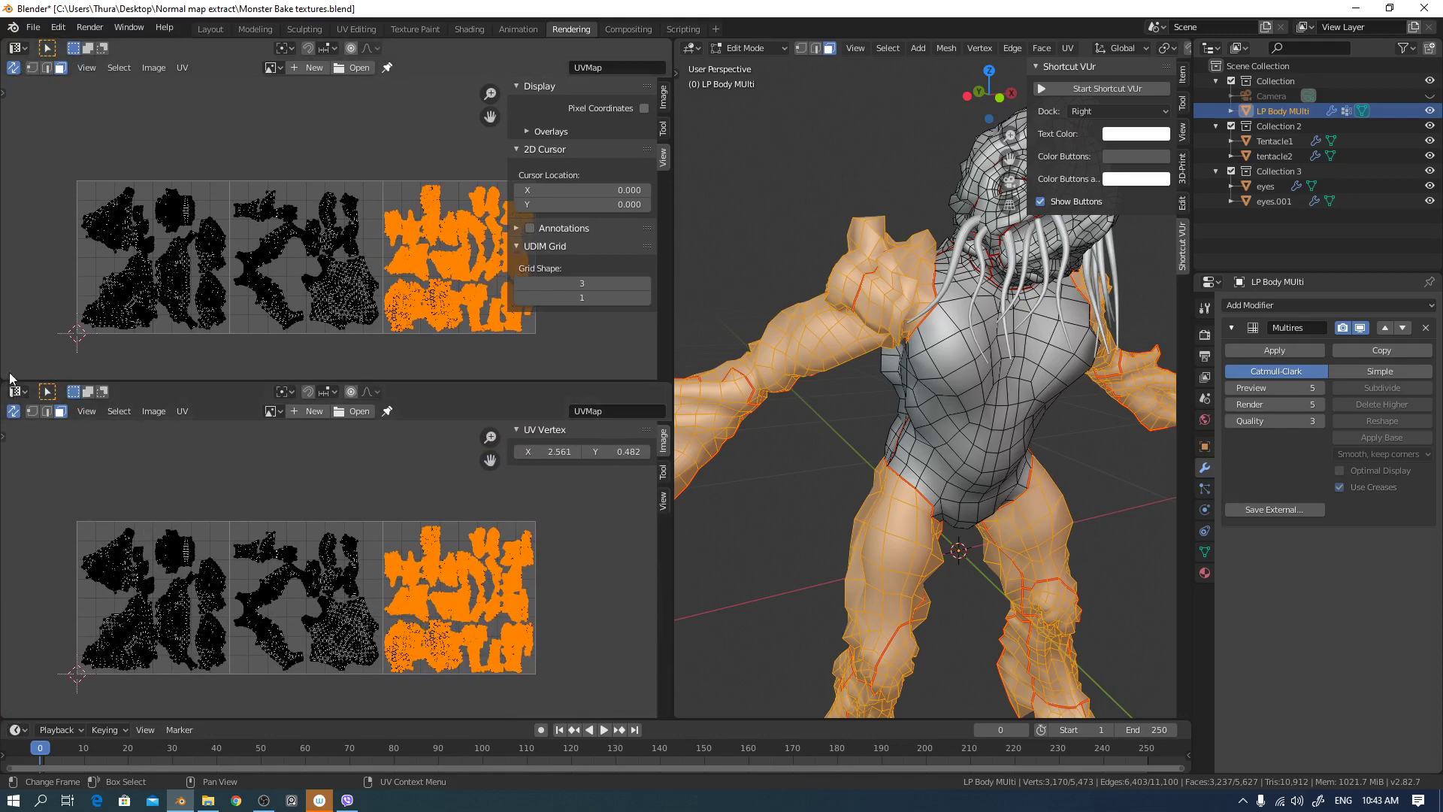
left_click(18, 47)
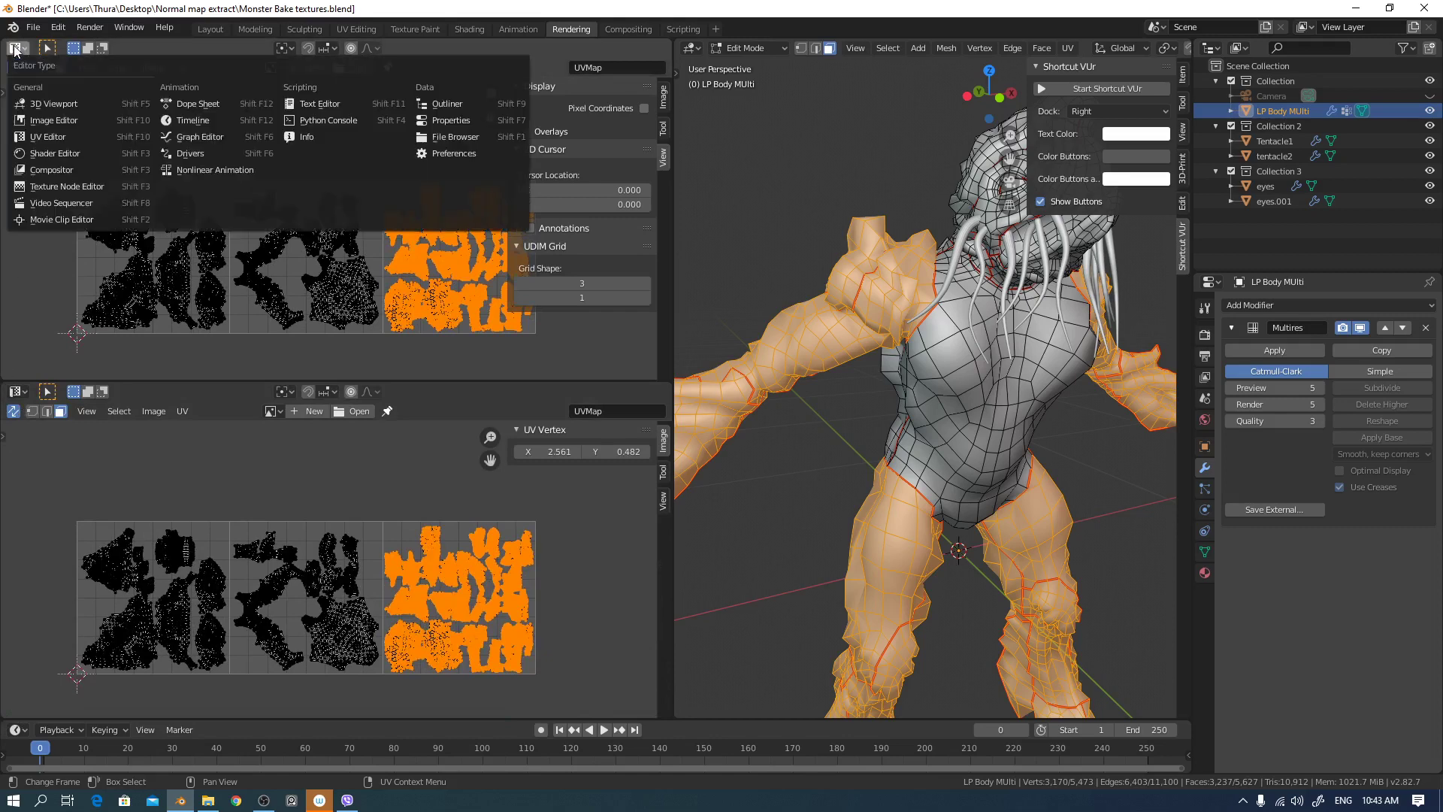
left_click(55, 154)
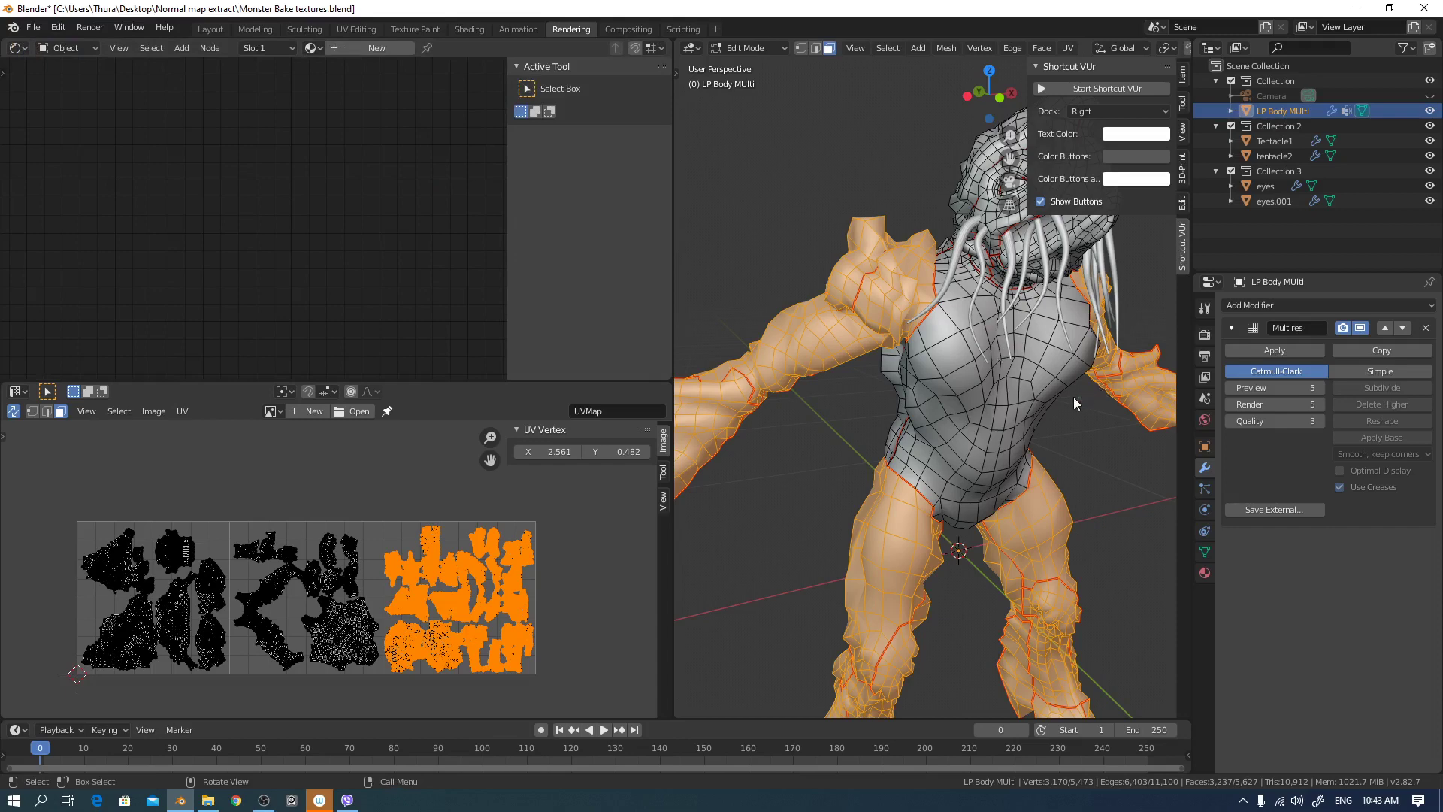
- Return the body to Object Mode, give it a new material named Baked NM, and frame the material's nodes
key("Tab")
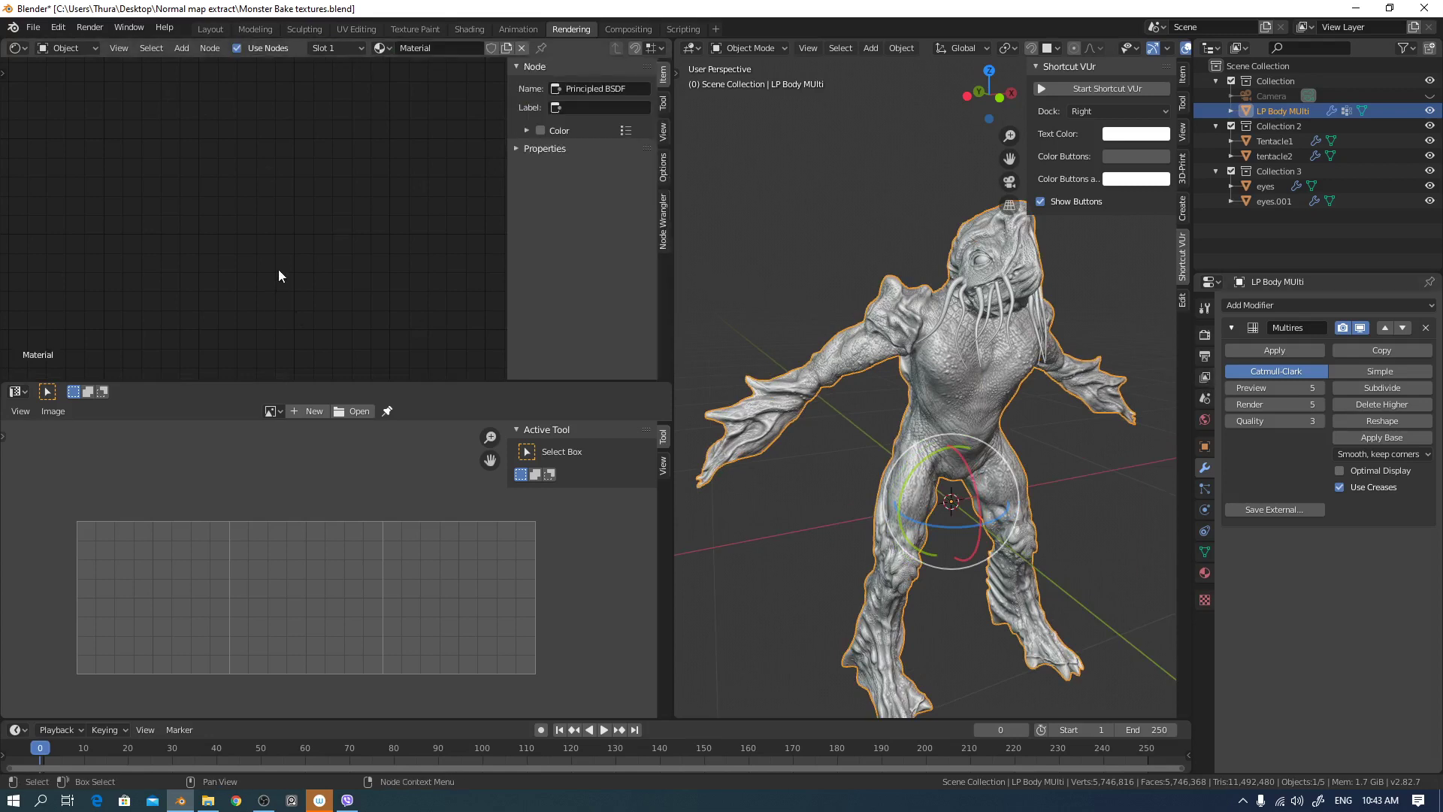
double_click(449, 47)
type("B")
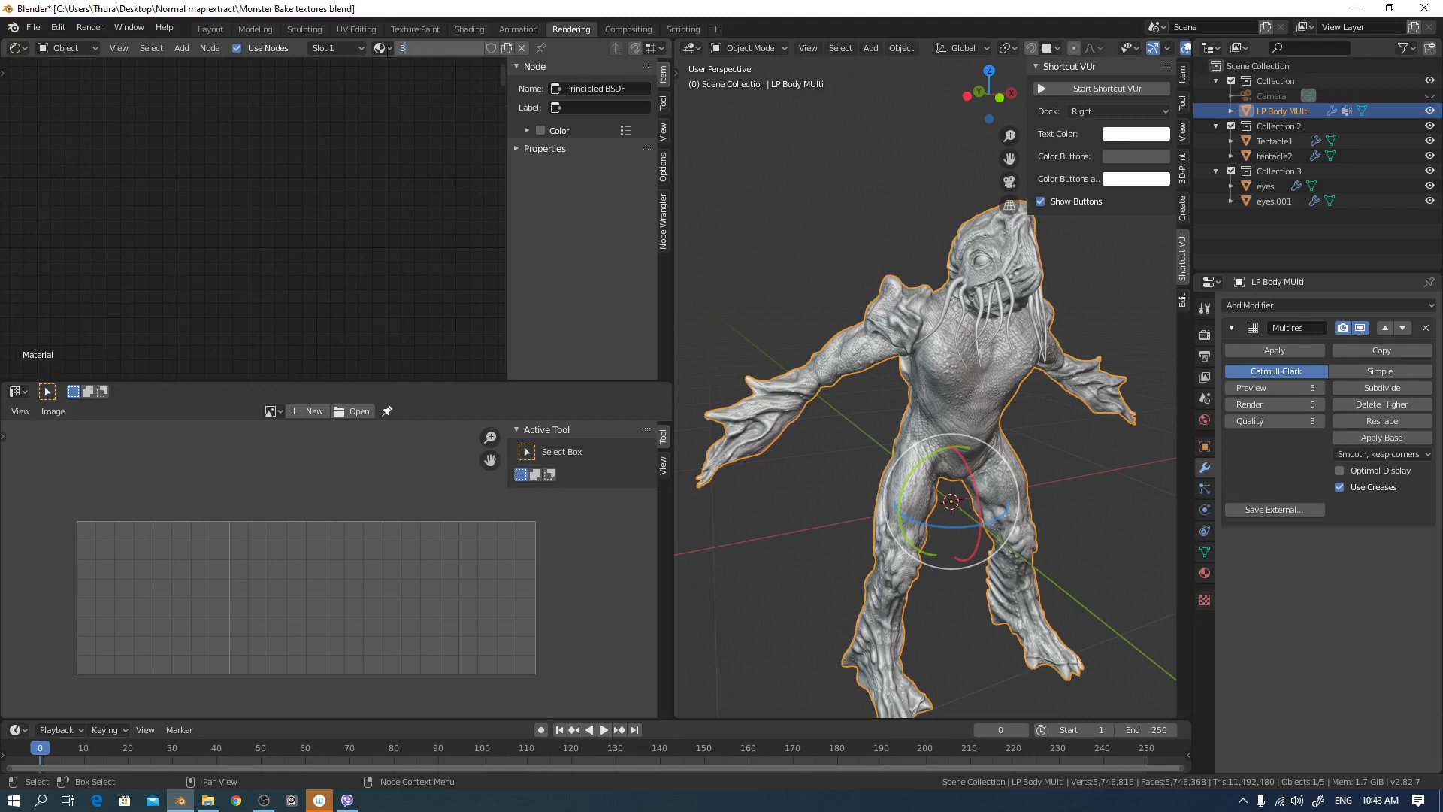
type("aked NM")
key("Return")
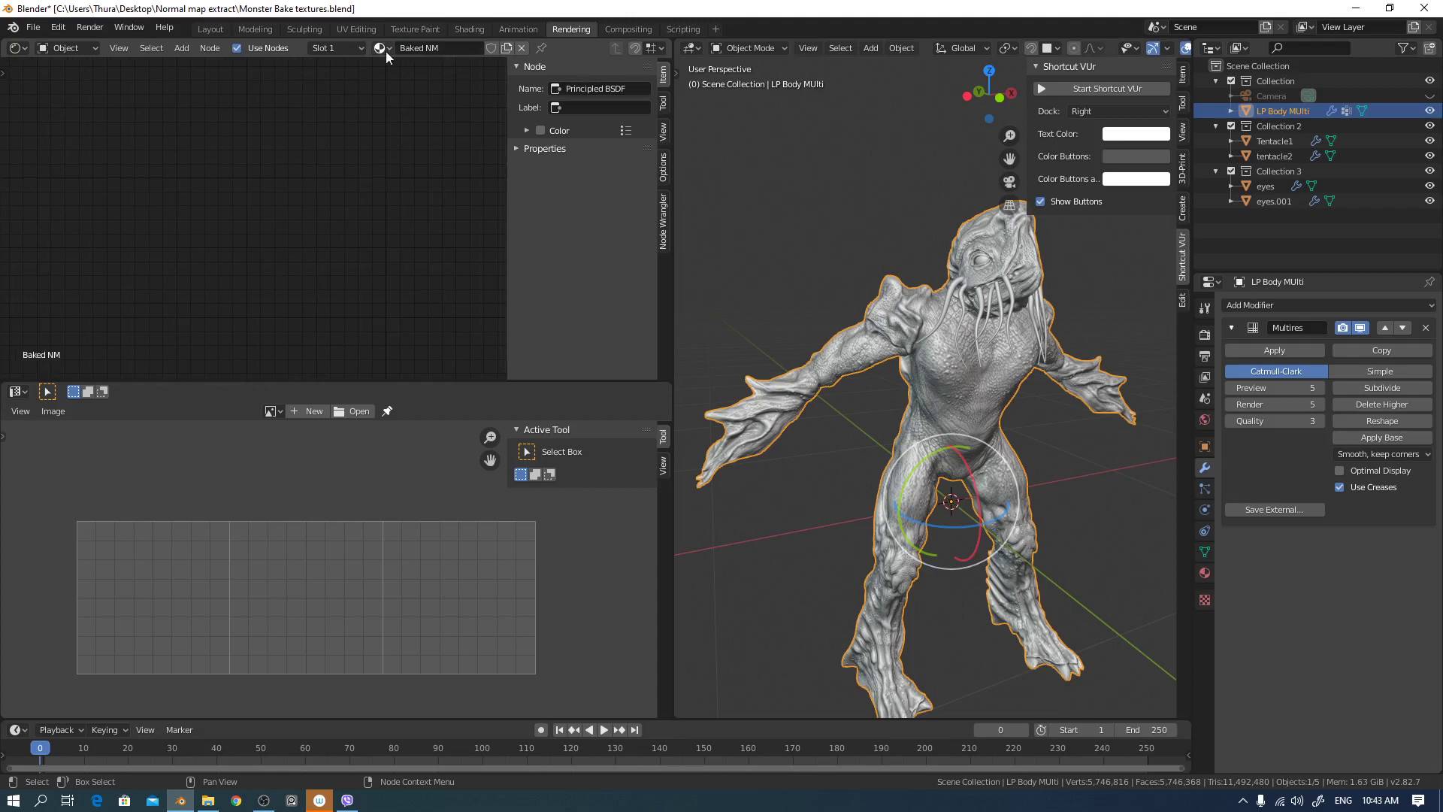
middle_click_drag(338, 203, 250, 235)
key("Home")
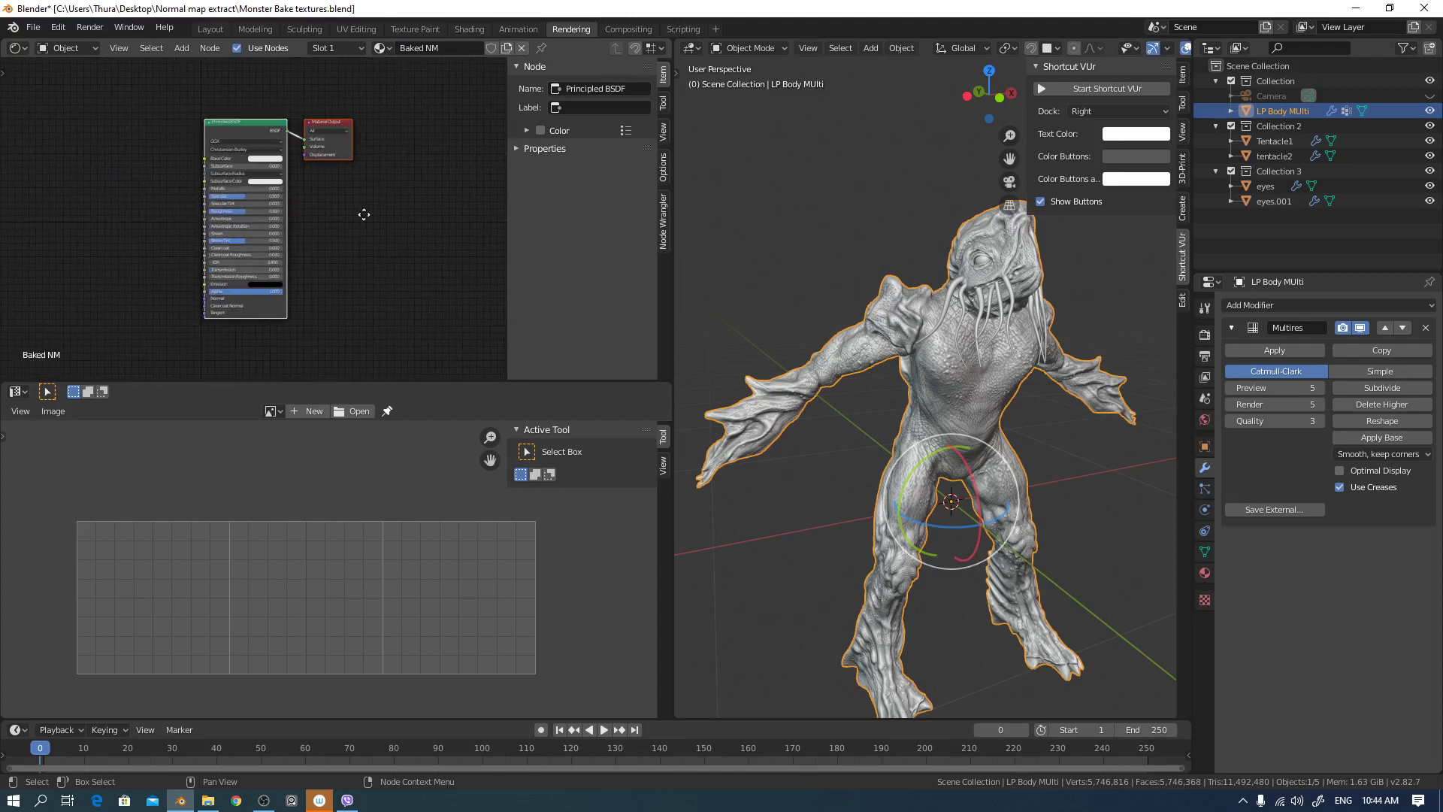
middle_click_drag(1051, 441, 1075, 444)
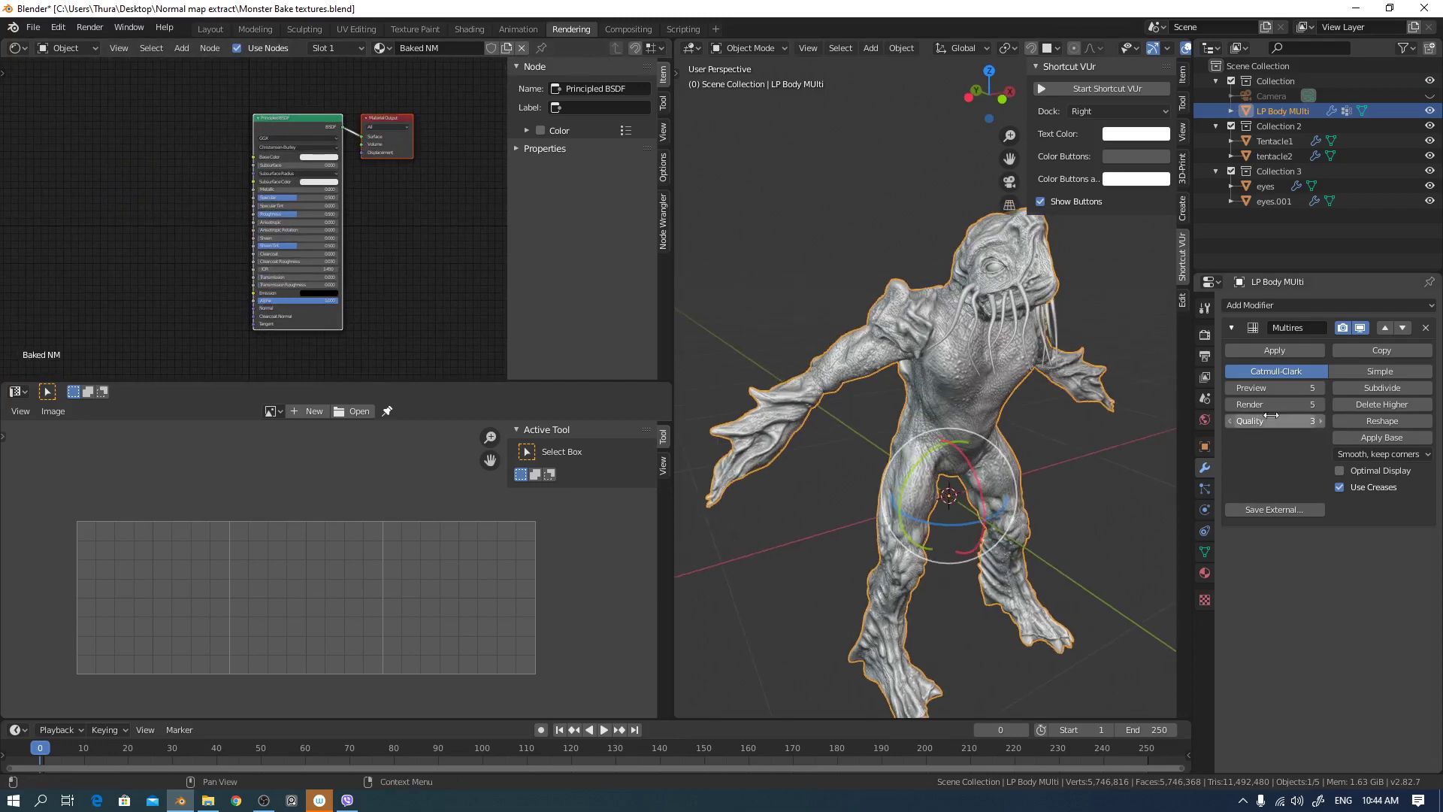
- Set the Multires modifier's Preview level to 1 on the monster body
left_click(1231, 388)
left_click(1232, 388)
left_click(1231, 388)
left_click(1231, 388)
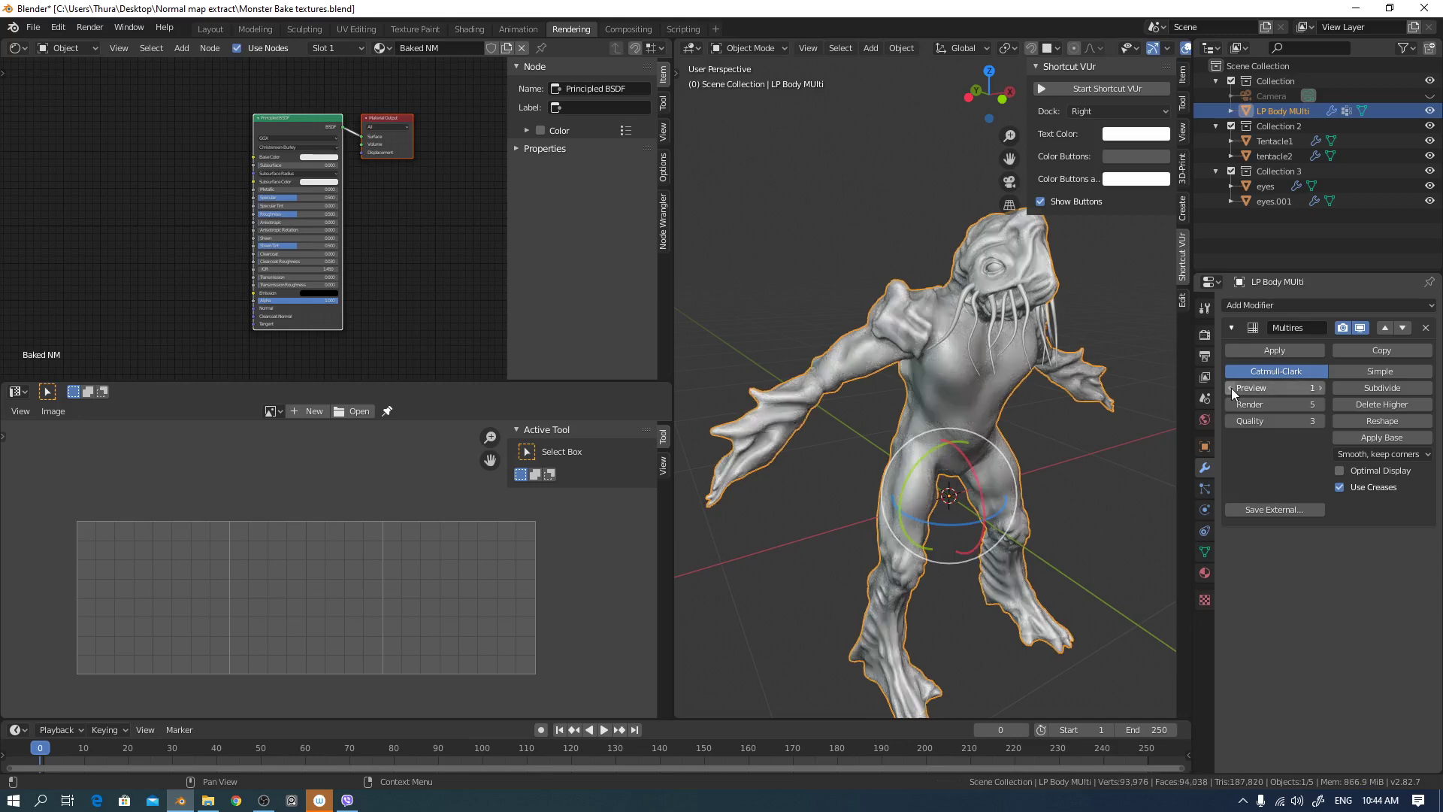
scroll(1090, 427, "up", 3)
middle_click_drag(1090, 427, 981, 475)
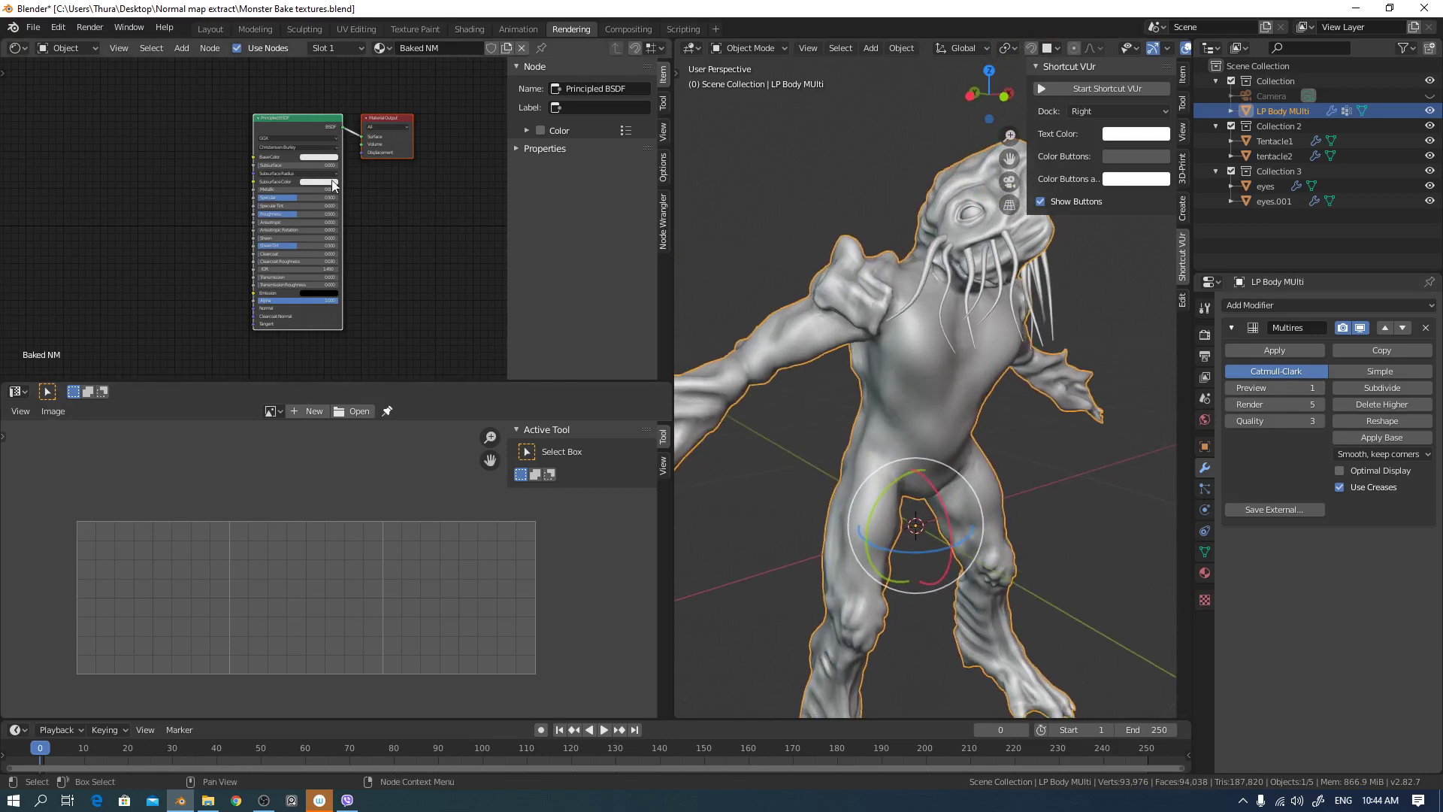
- Add an unconnected Image Texture node beside the Principled BSDF and start the Shortcut VUr display
scroll(398, 197, "up", 2)
mouse_move(181, 234)
middle_mouse_down()
mouse_move(83, 236)
mouse_move(169, 228)
middle_mouse_up()
scroll(135, 254, "up", 1)
scroll(135, 254, "up", 2)
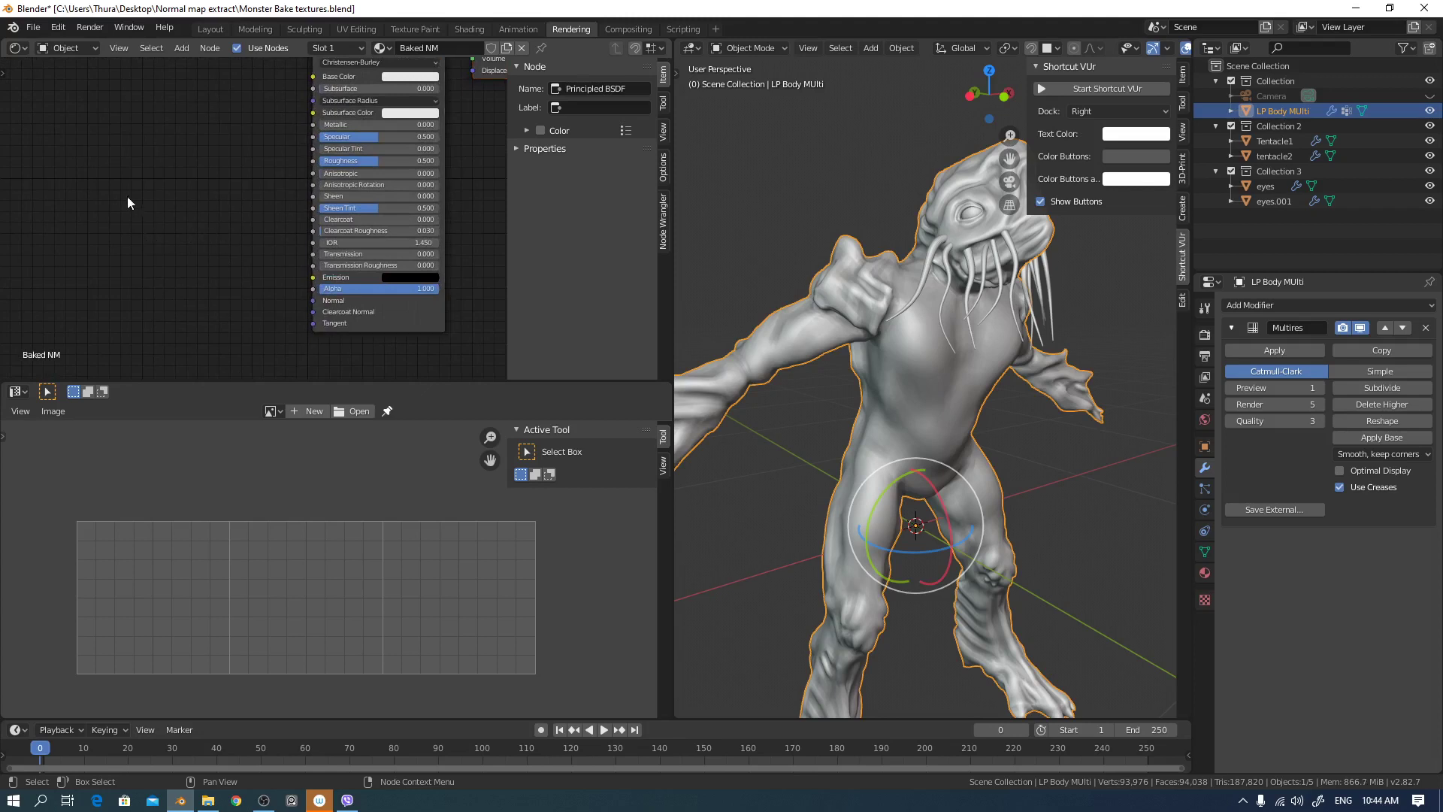
scroll(183, 192, "up", 1, "shift")
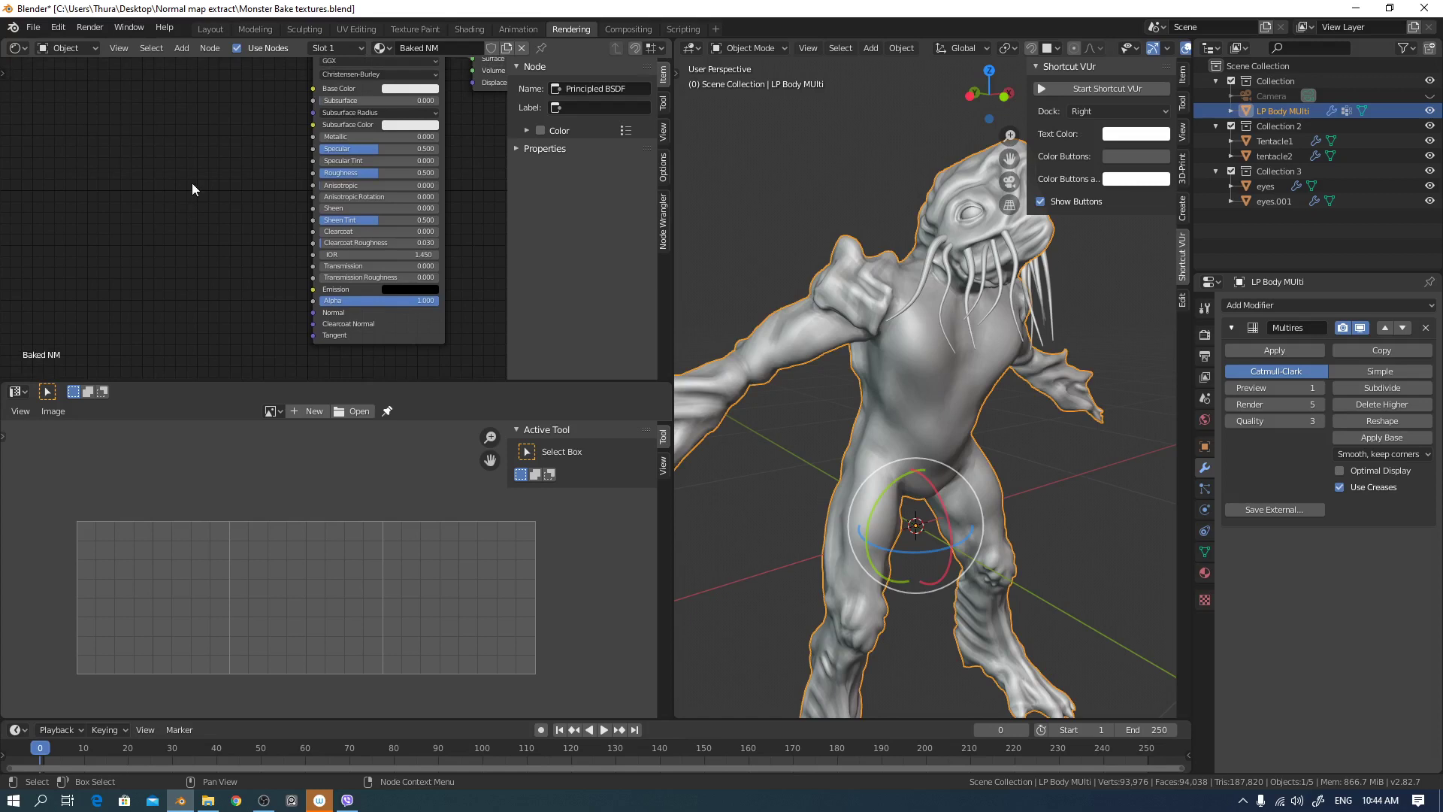
left_click(181, 47)
mouse_move(188, 88)
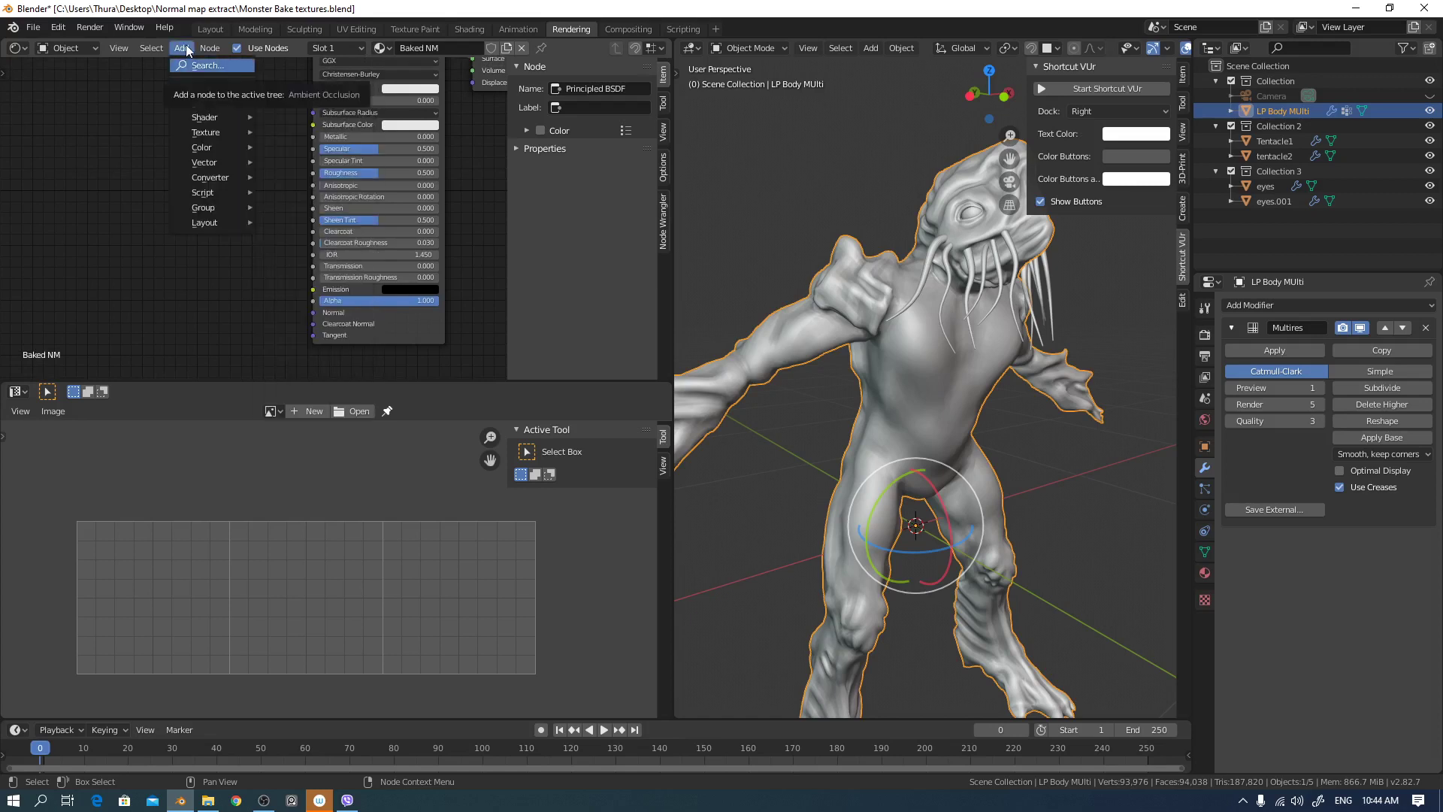
mouse_move(221, 132)
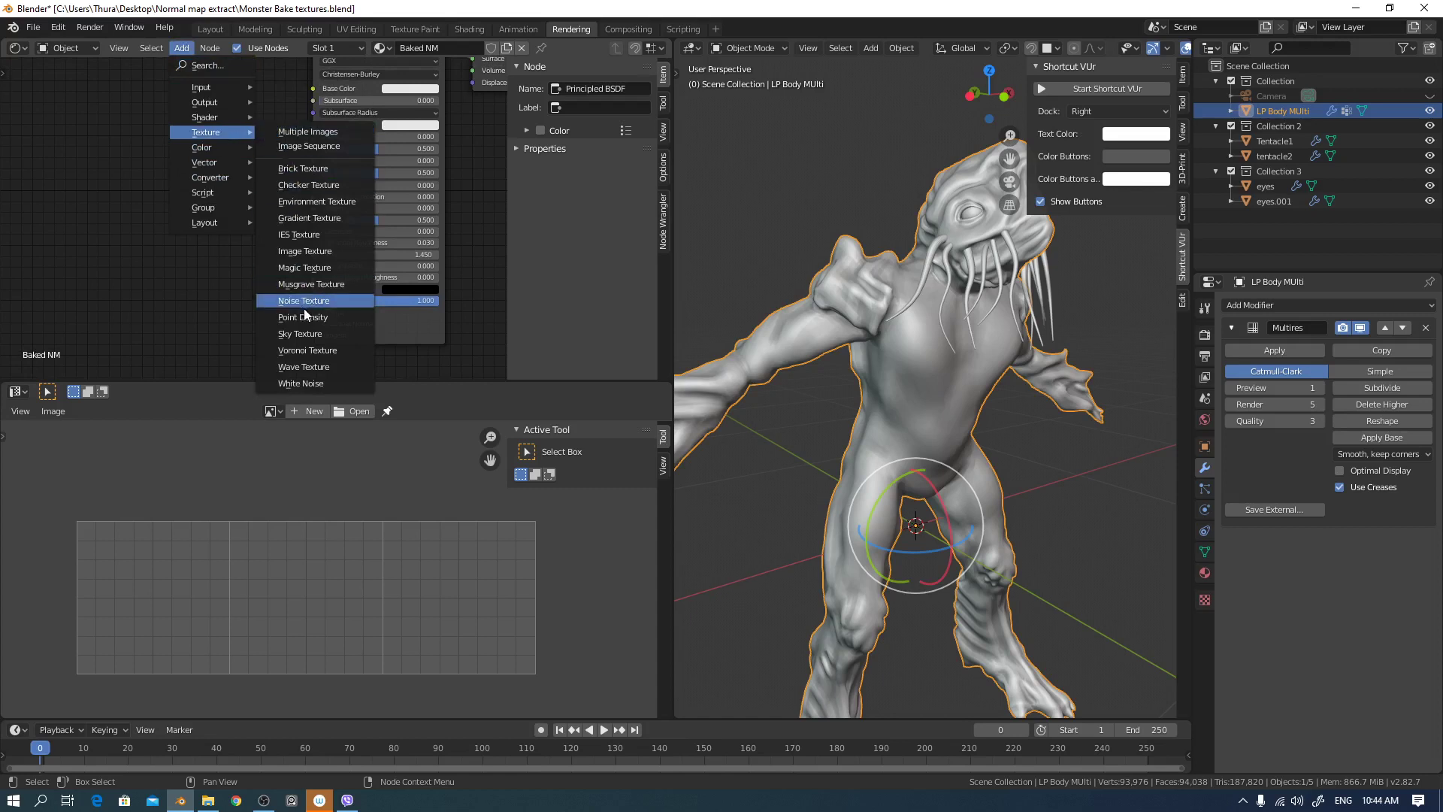
left_click(334, 255)
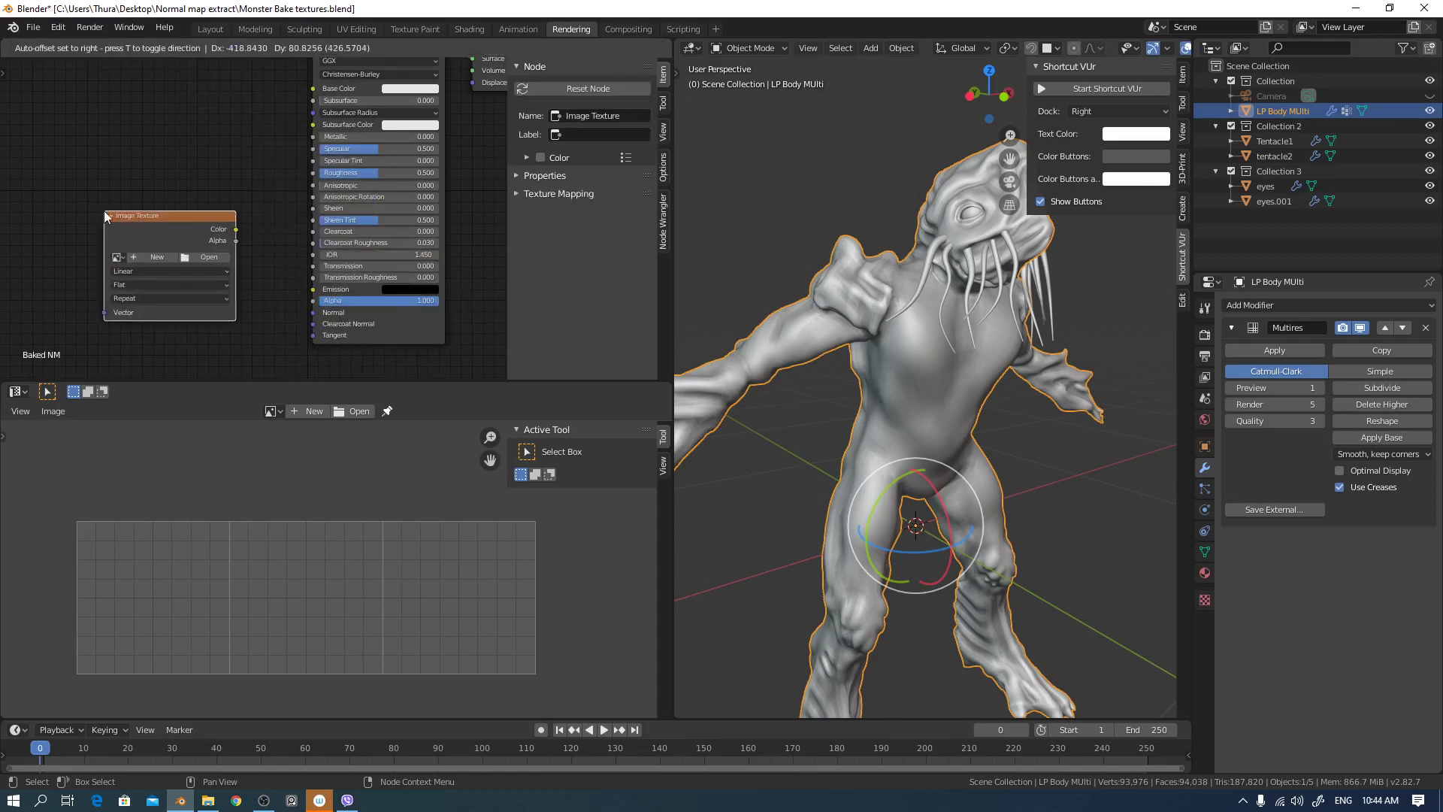
left_click(104, 210)
left_click(1110, 85)
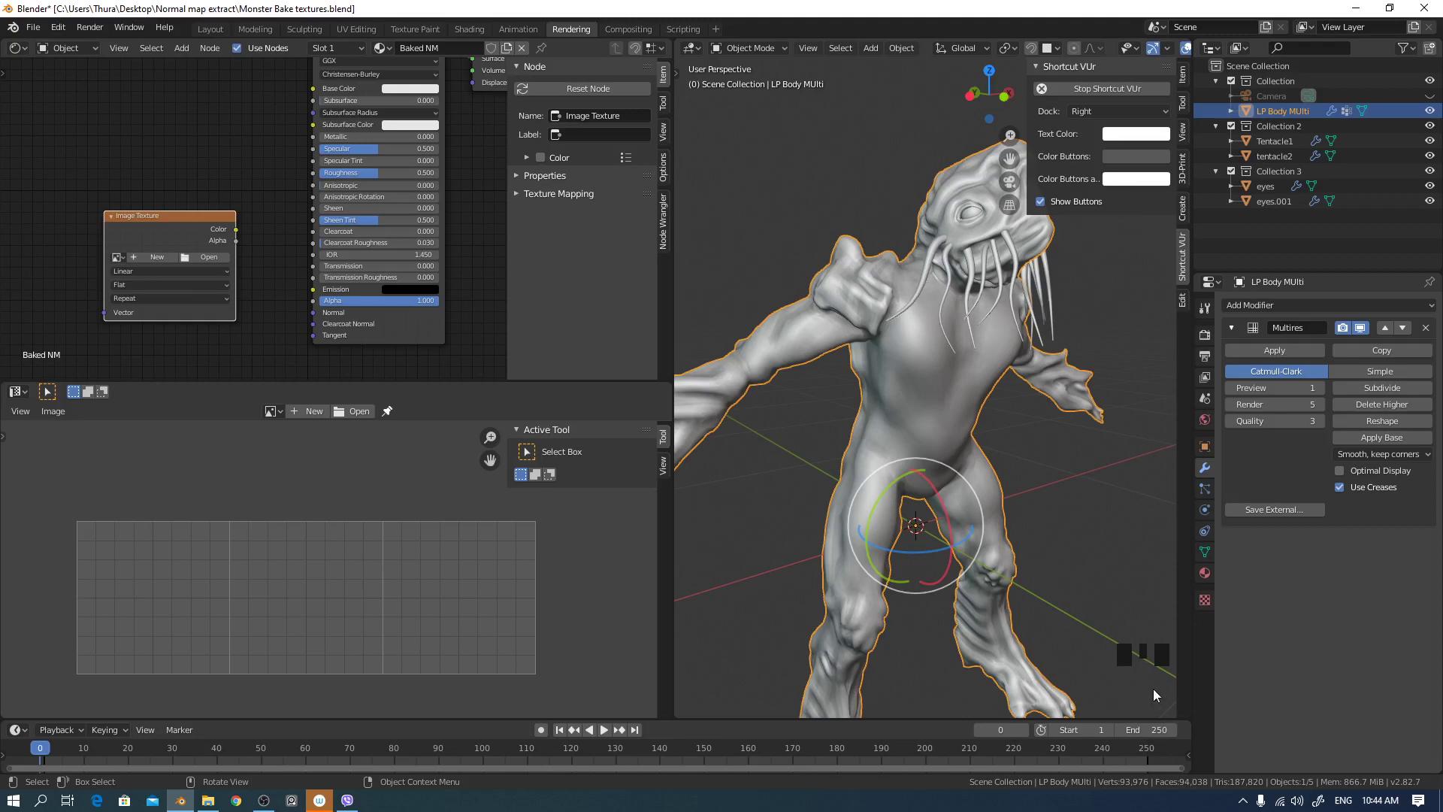
left_click_drag(177, 214, 142, 175)
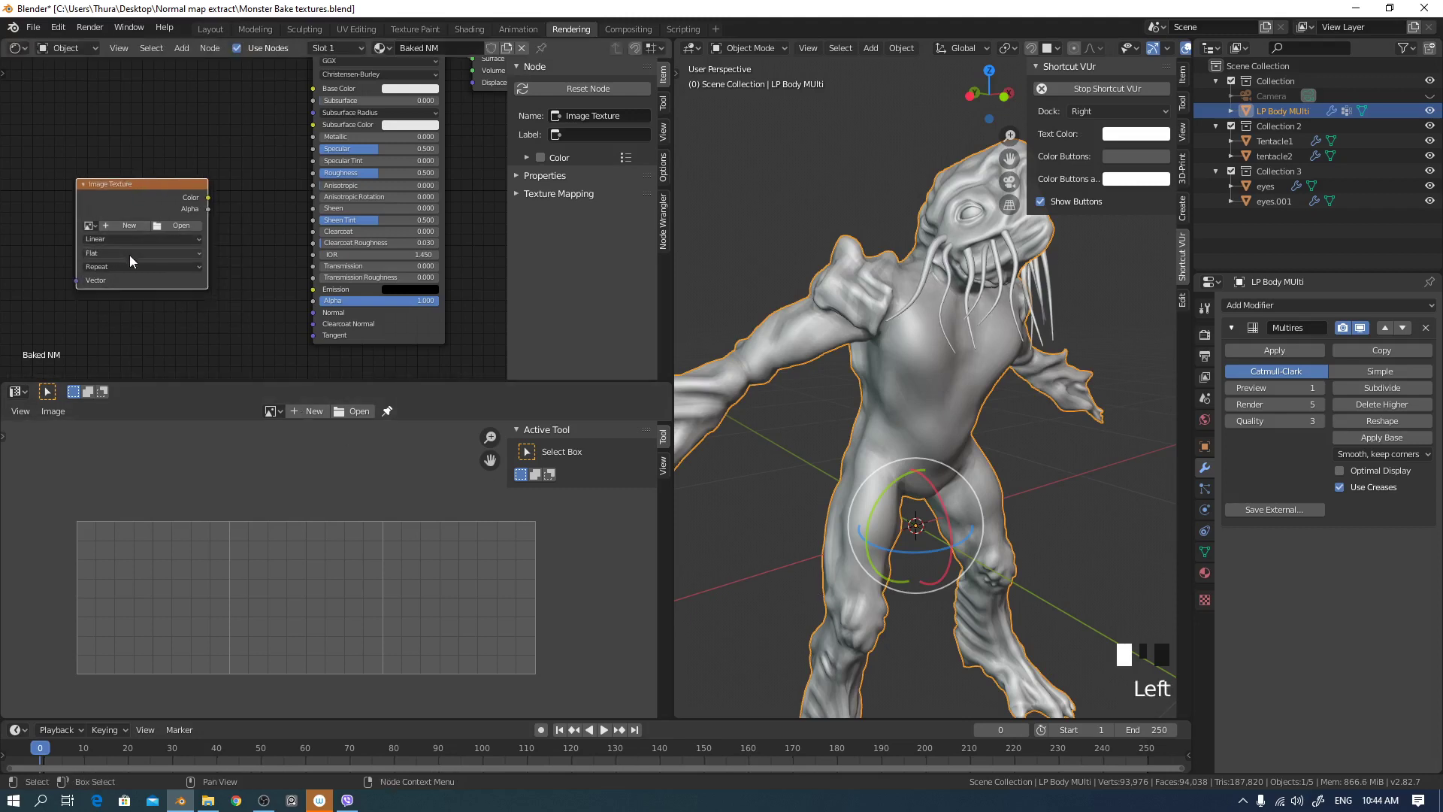
- Create a tiled 2048 x 2048 px image named Monster NM without alpha in the Image Texture node, and move the node further from the shader
scroll(129, 241, "down", 2)
left_click(149, 211)
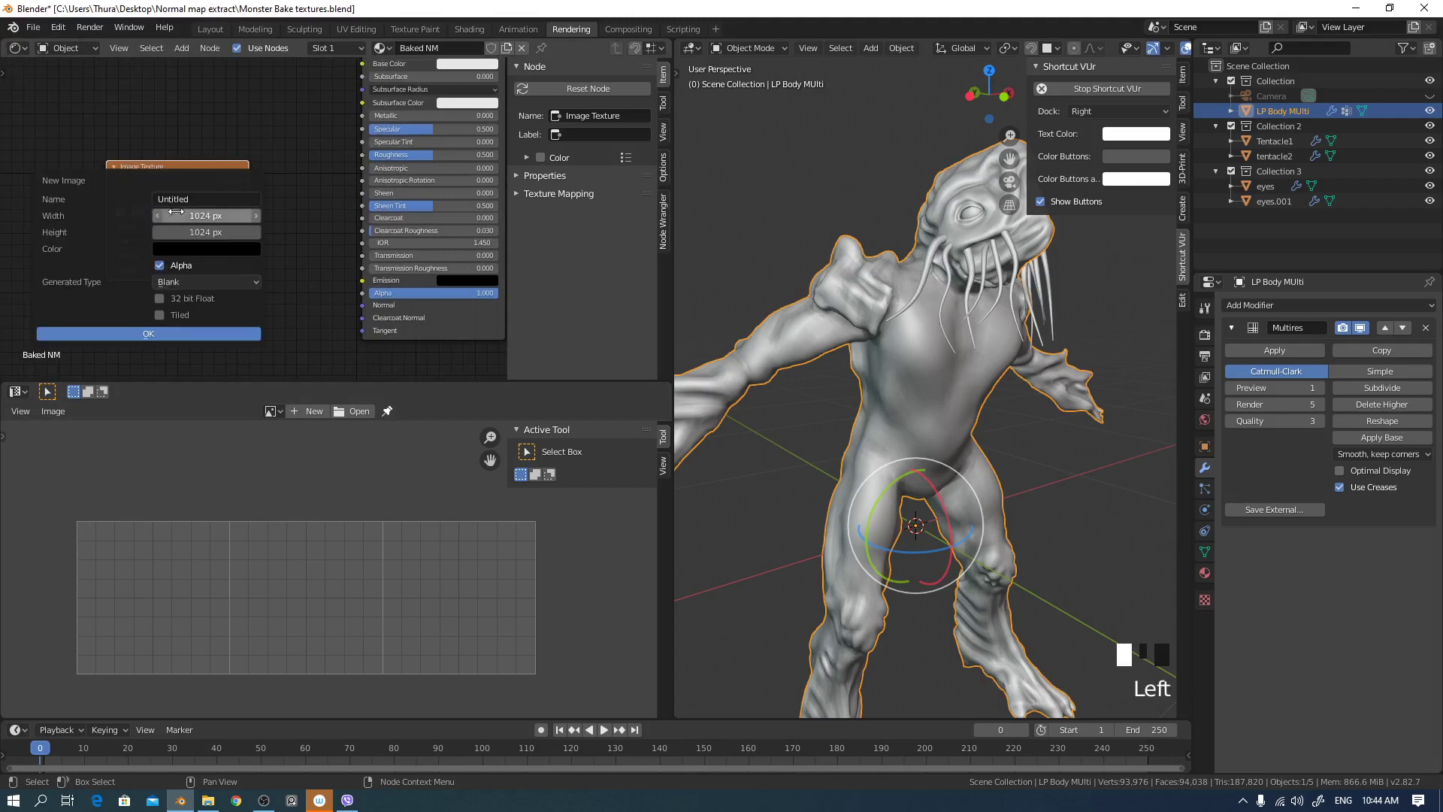
left_click(202, 199)
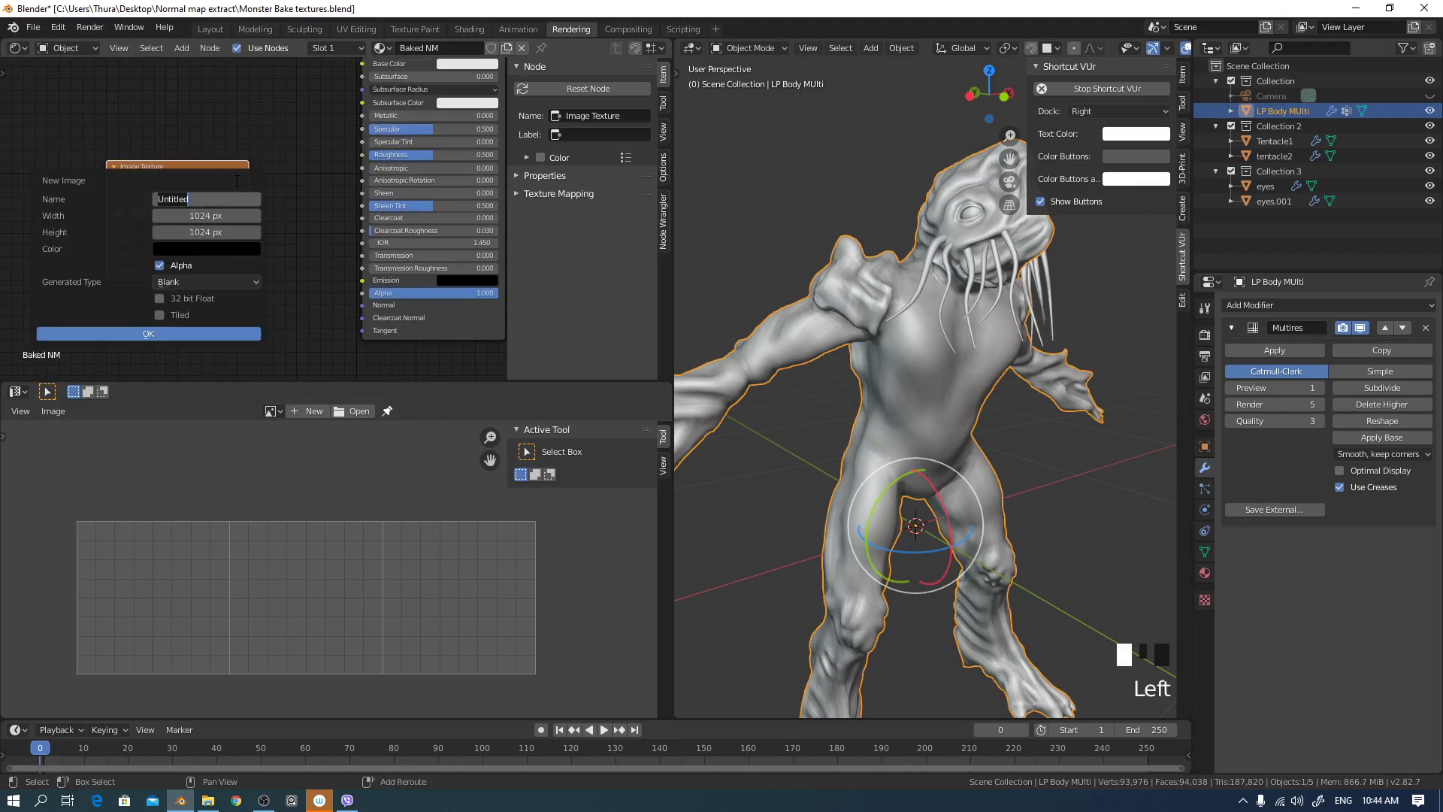
type("Monster NM")
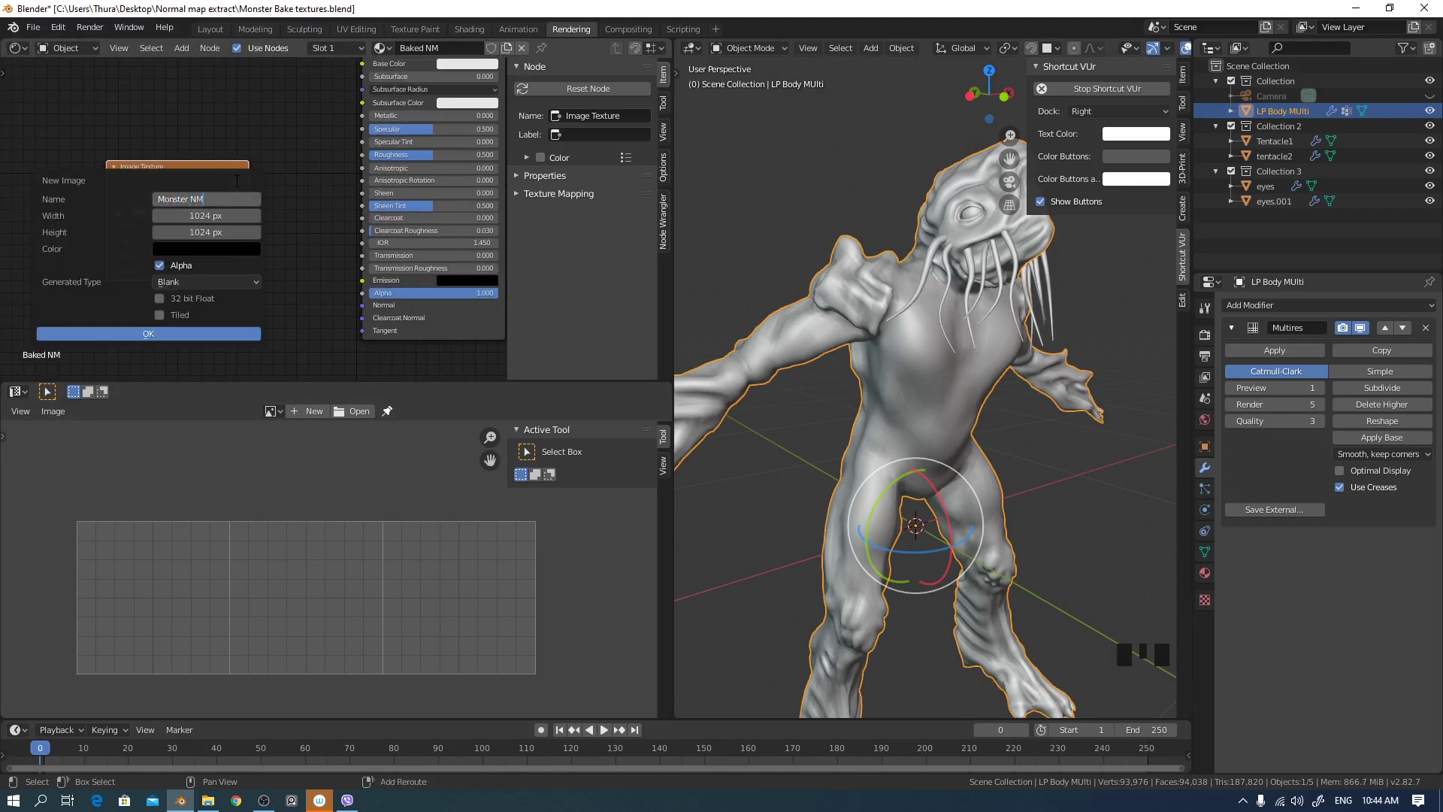
left_click(215, 216)
type("2048")
key("Tab")
type("2048")
key("Return")
left_click(160, 267)
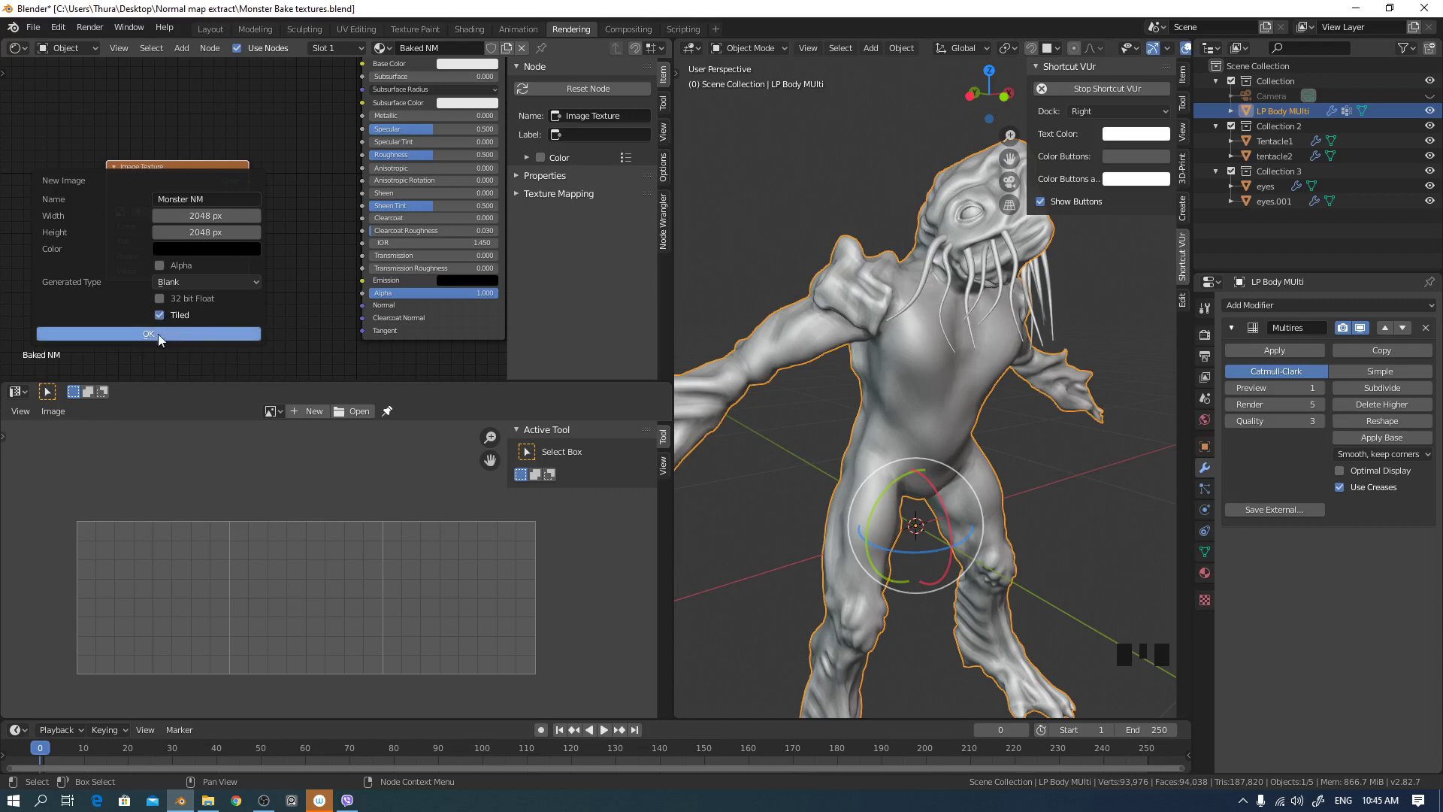
left_click(173, 337)
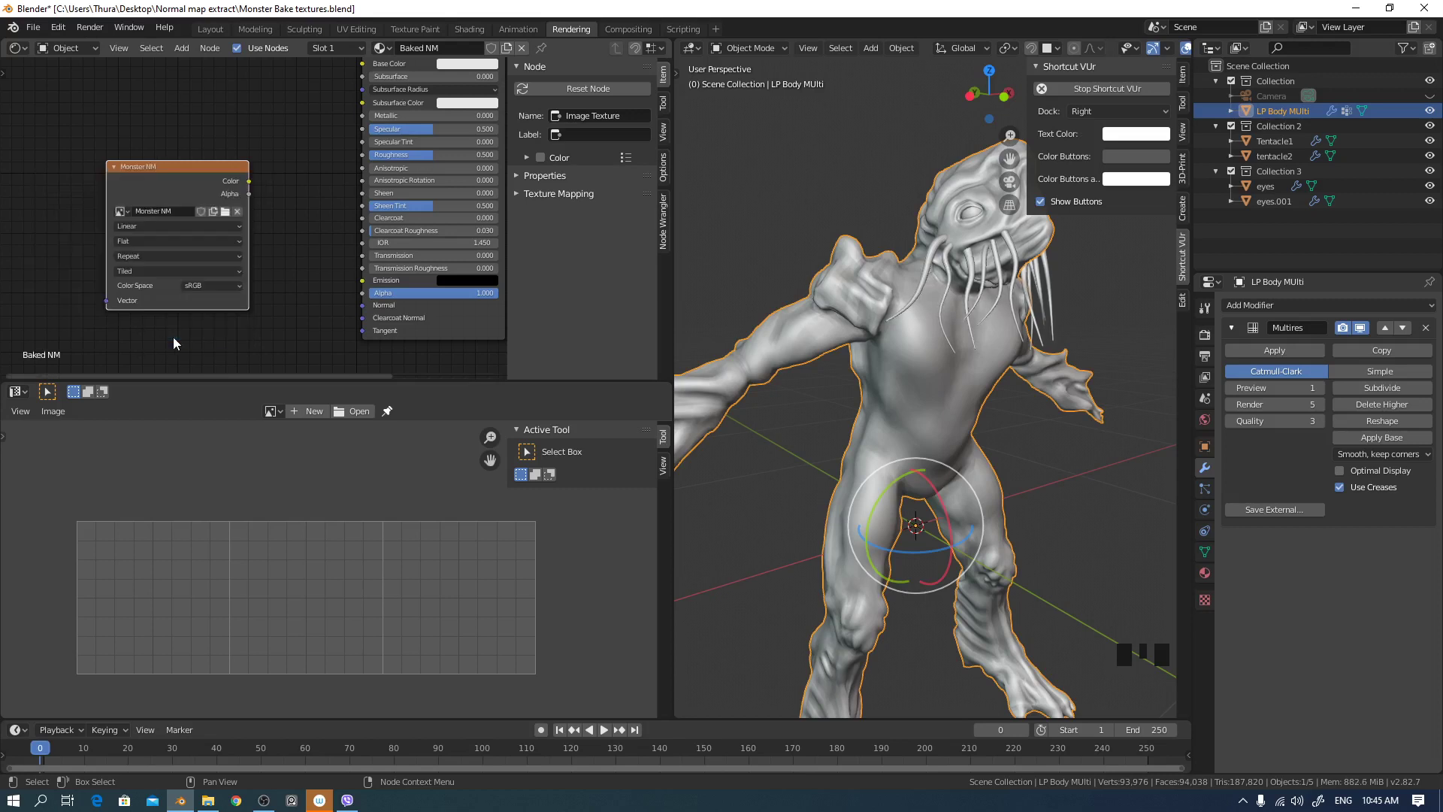
left_click_drag(186, 170, 149, 155)
left_click(147, 155)
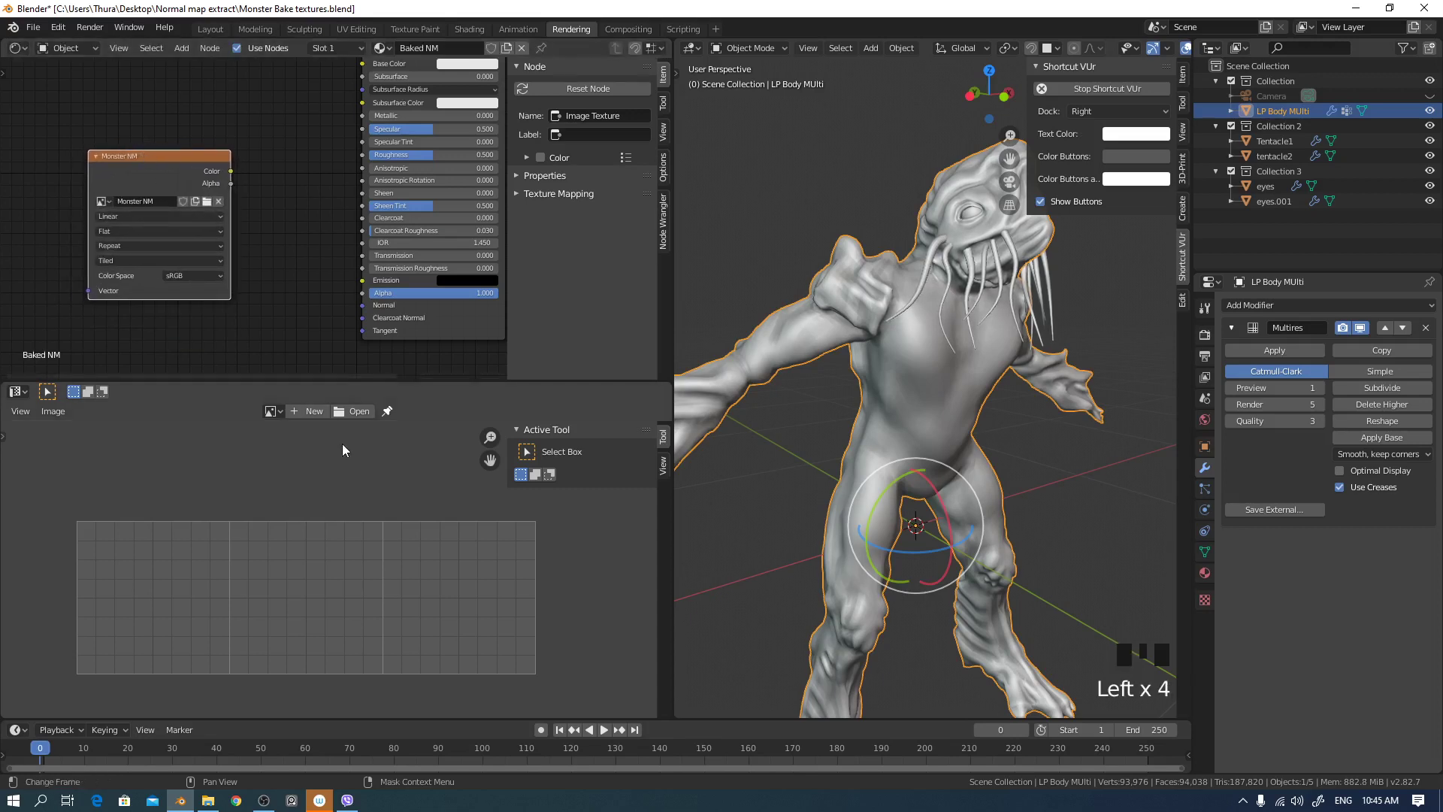
- Change the UV Editor into an Image Editor showing the Monster NM image, and move its texture node further from the shader
left_click_drag(15, 391, 51, 471)
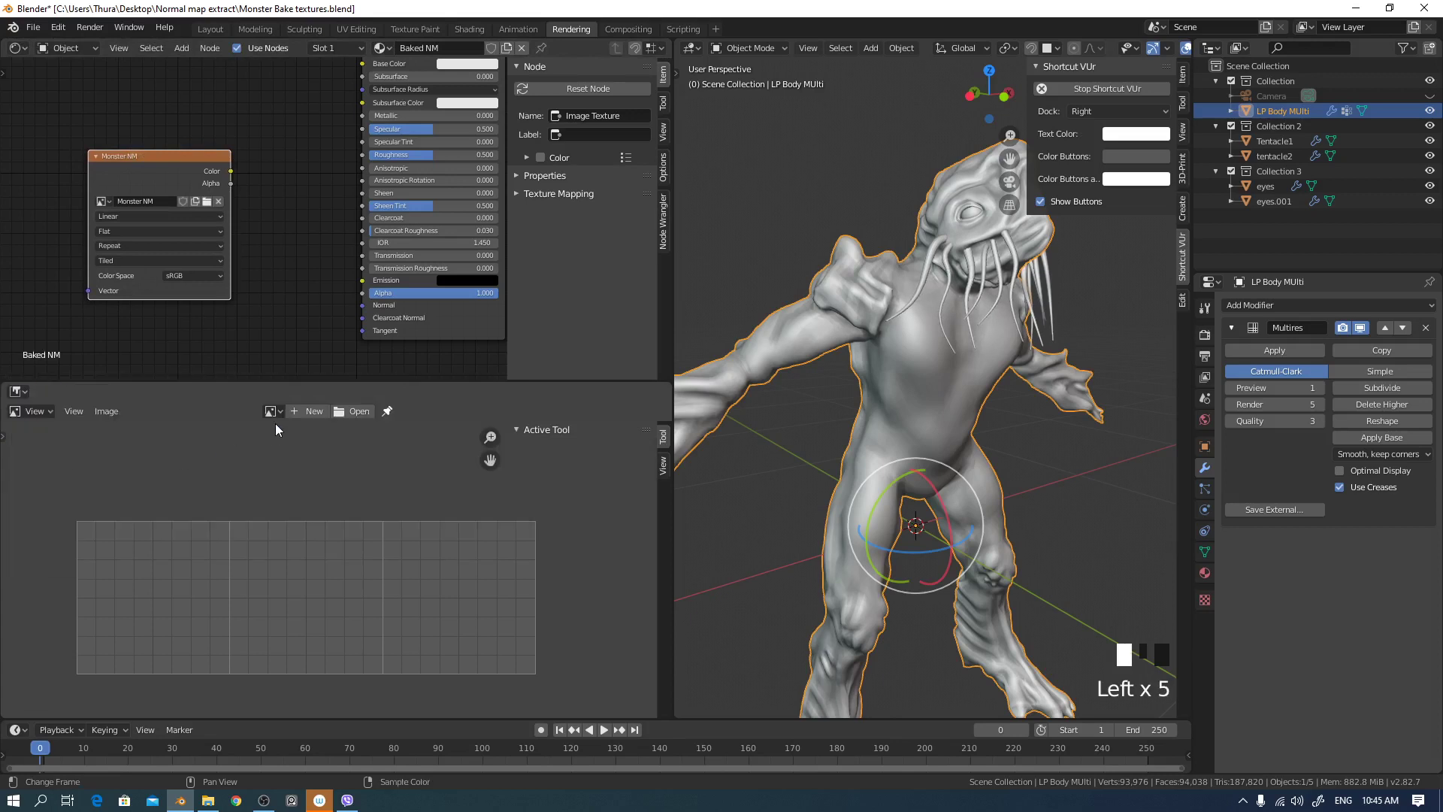
left_click(273, 411)
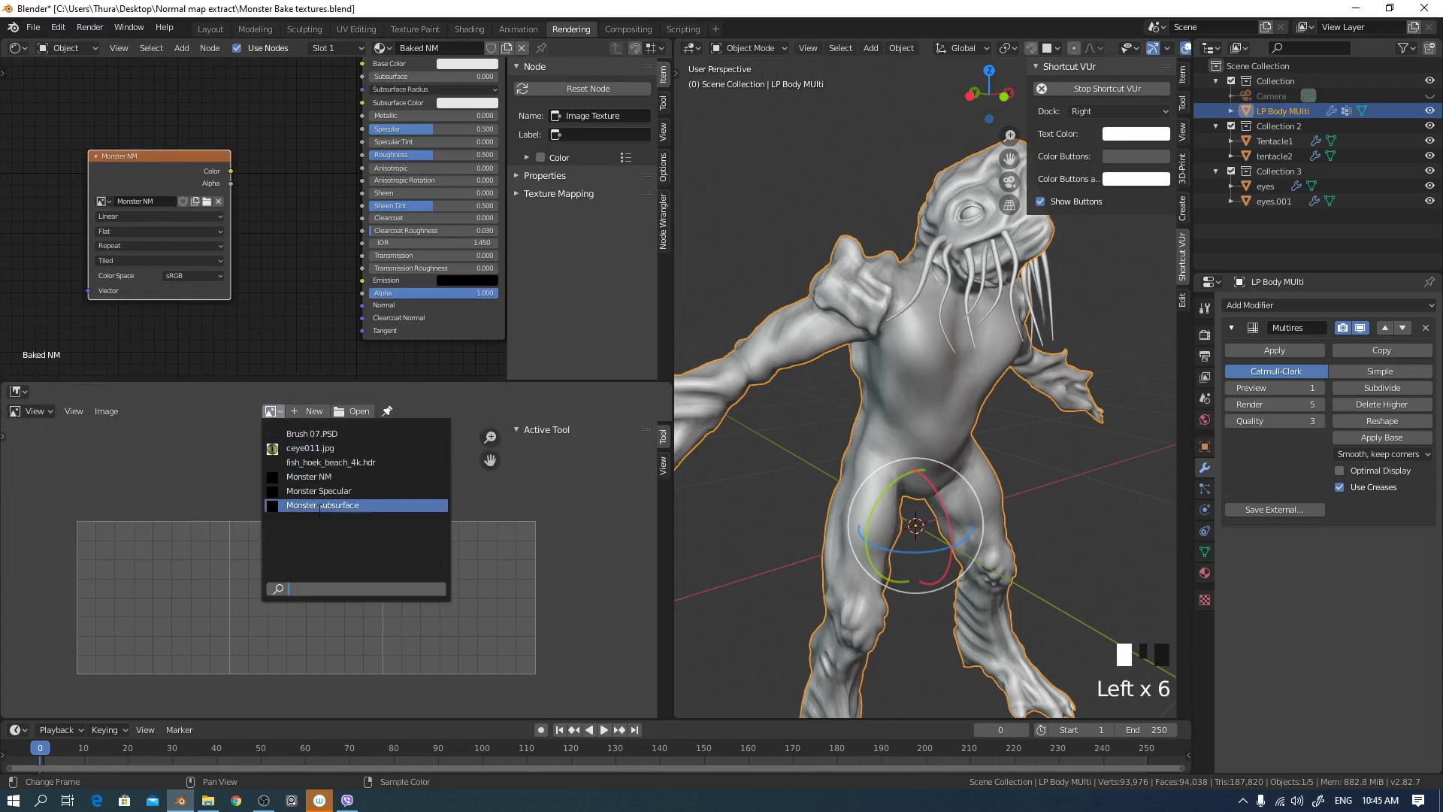
left_click(331, 477)
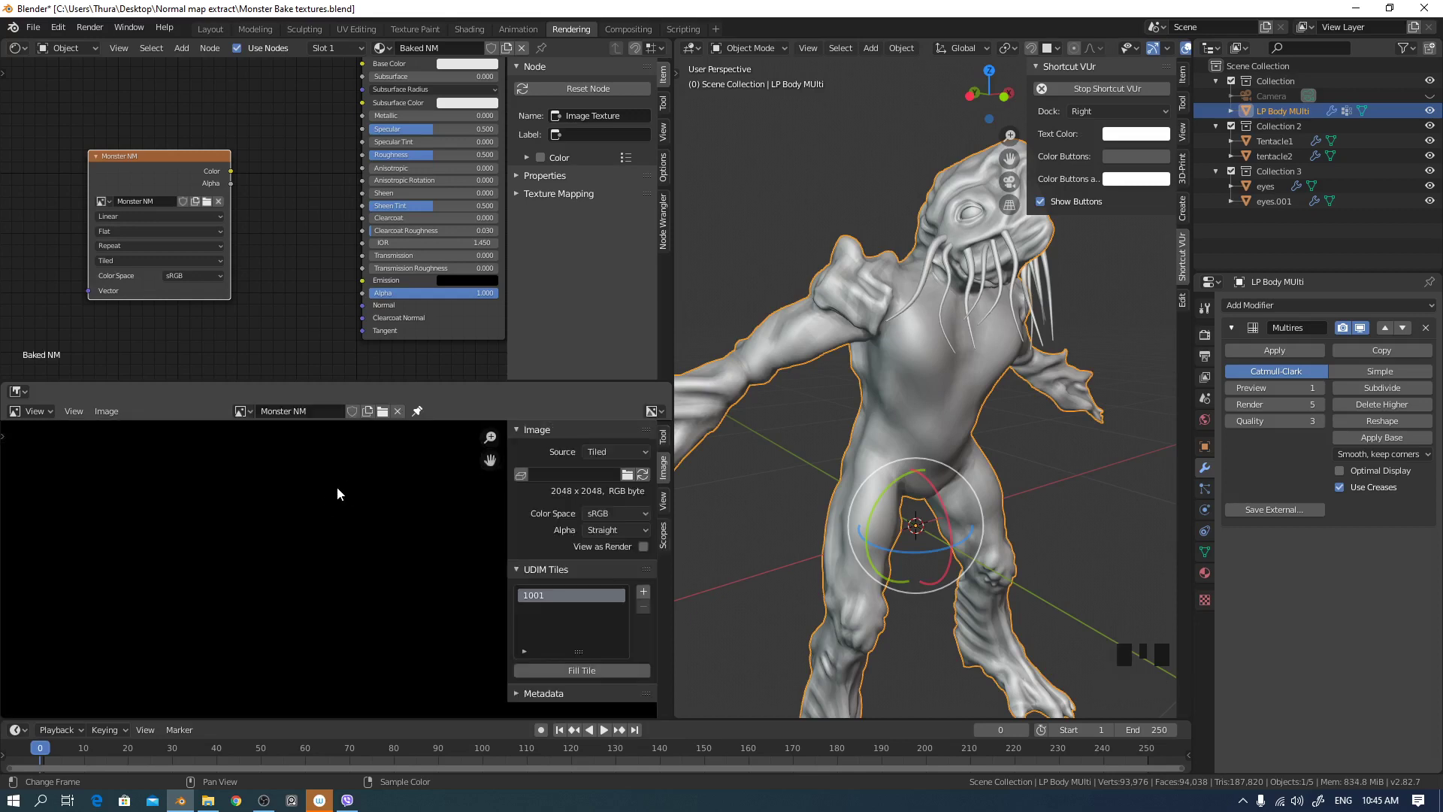
scroll(318, 508, "down", 9)
scroll(321, 508, "up", 1)
middle_click_drag(321, 508, 231, 511)
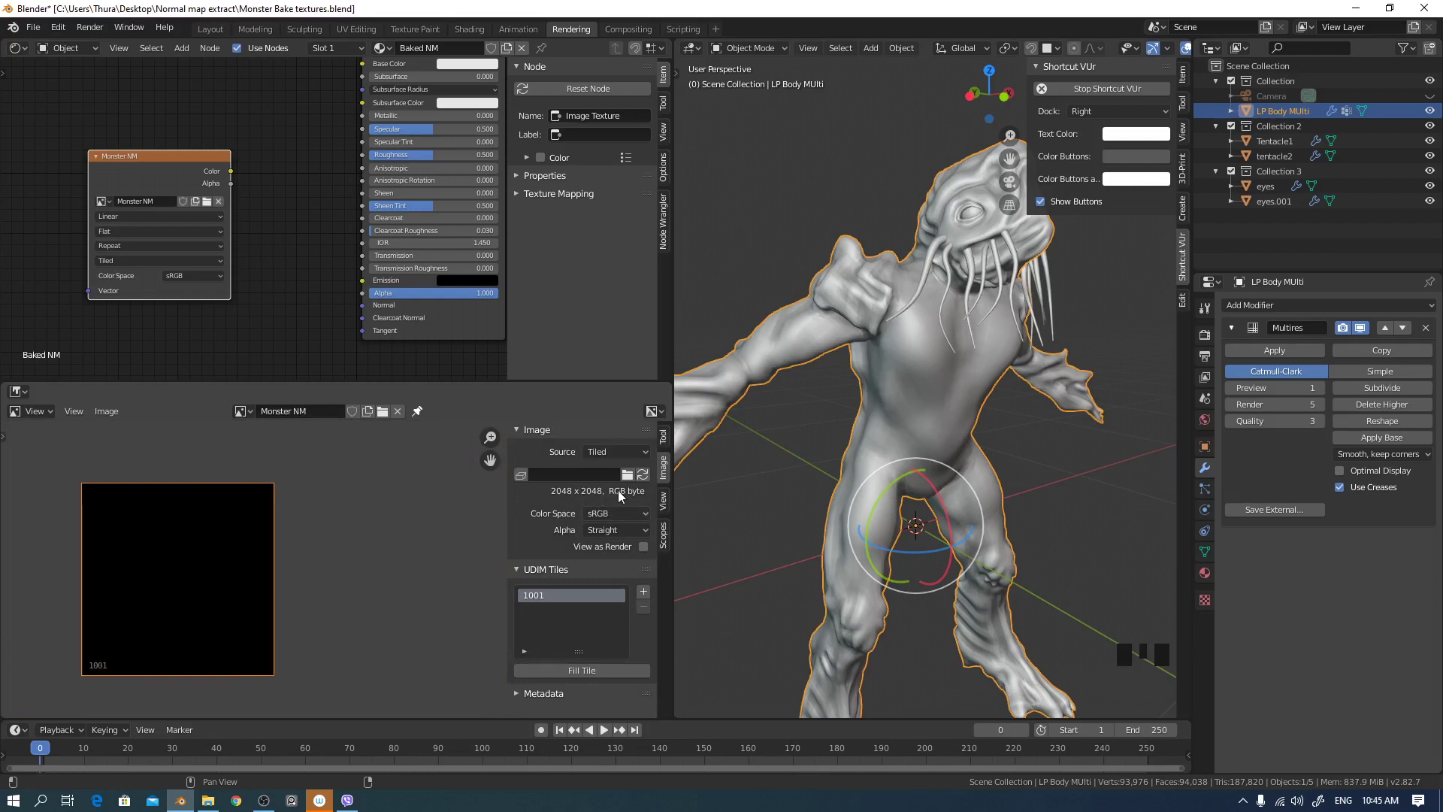
left_click_drag(187, 159, 144, 156)
middle_click_drag(337, 528, 257, 577)
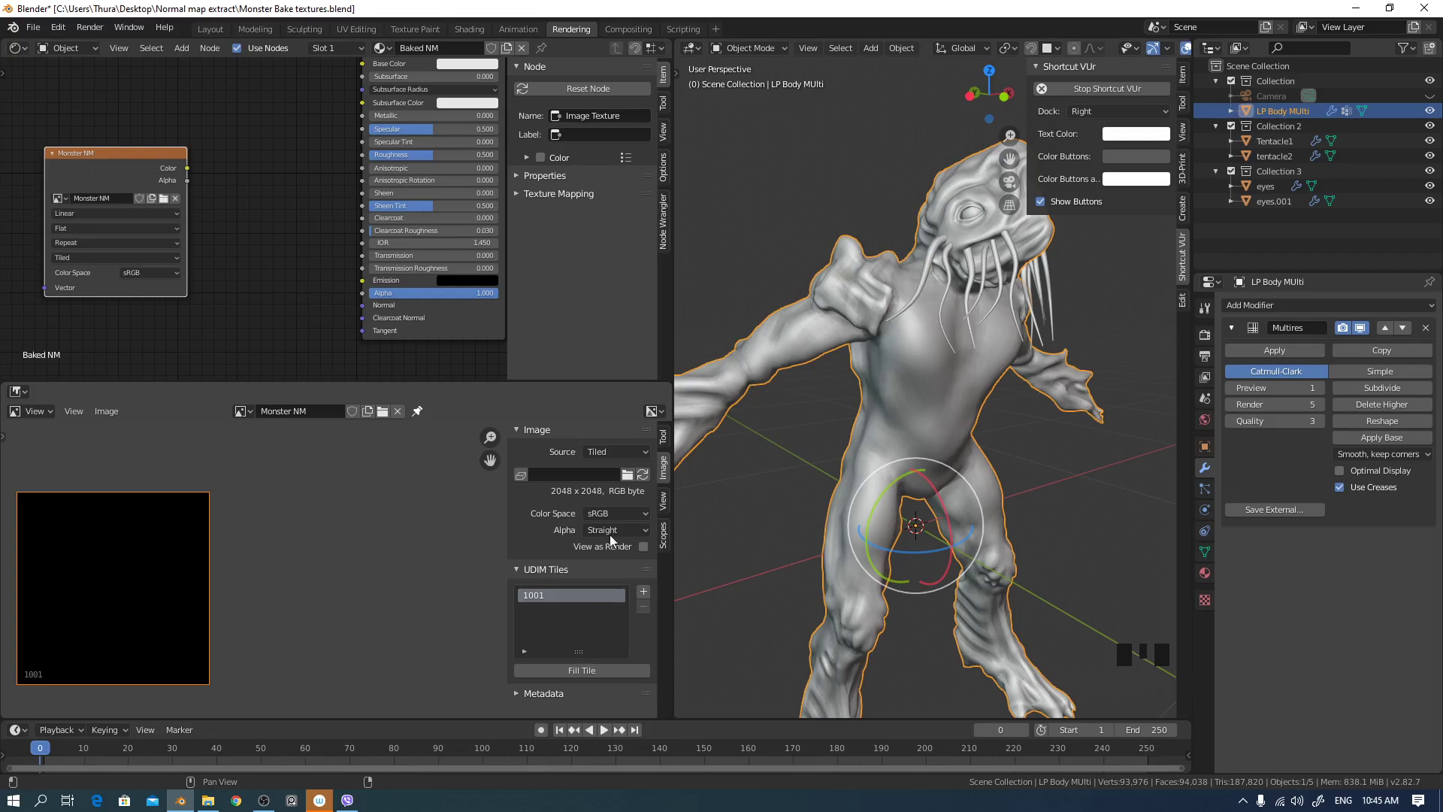
- Add two filled 2048 x 2048 px UDIM tiles, starting at number 1002, to the Monster NM image
left_click(666, 442)
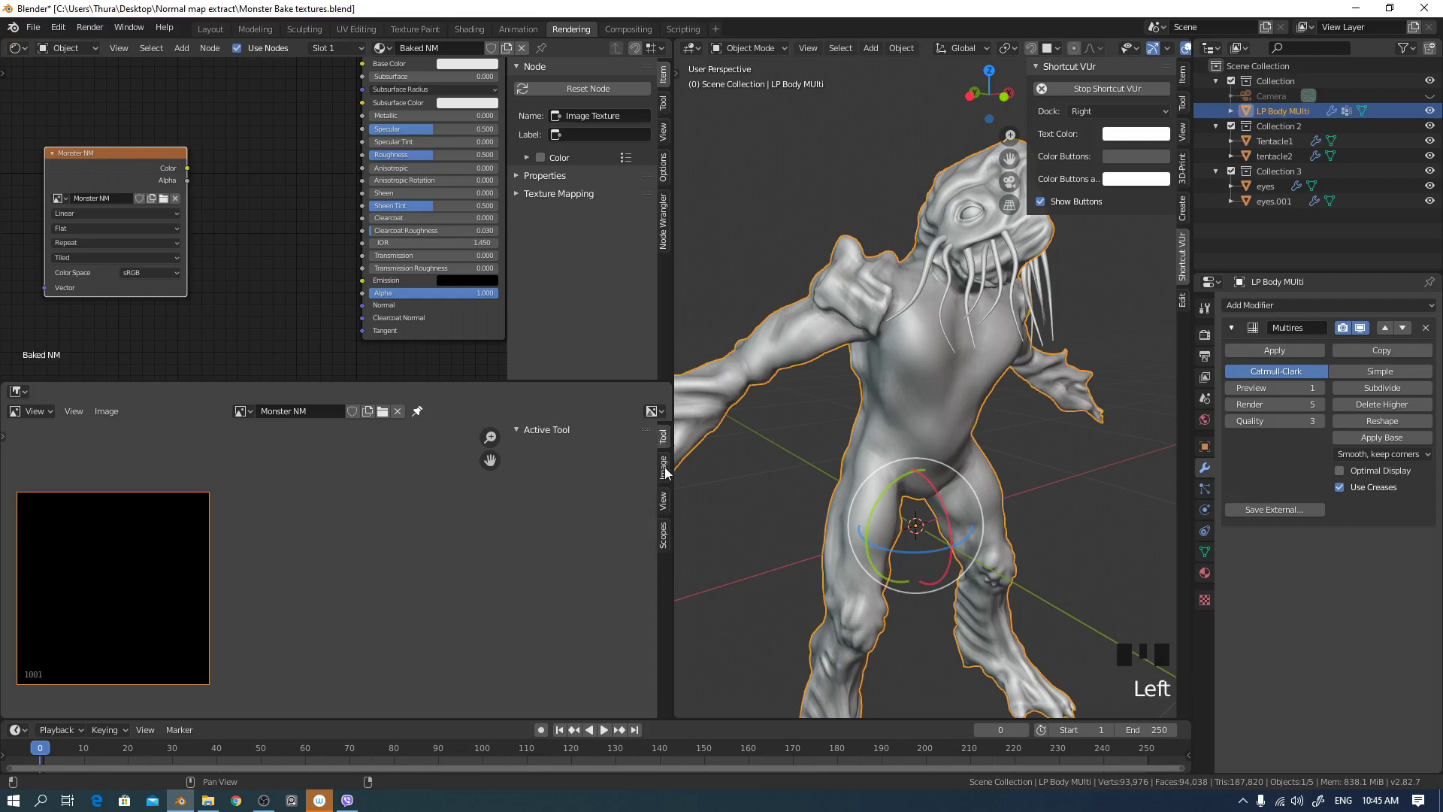
left_click(664, 468)
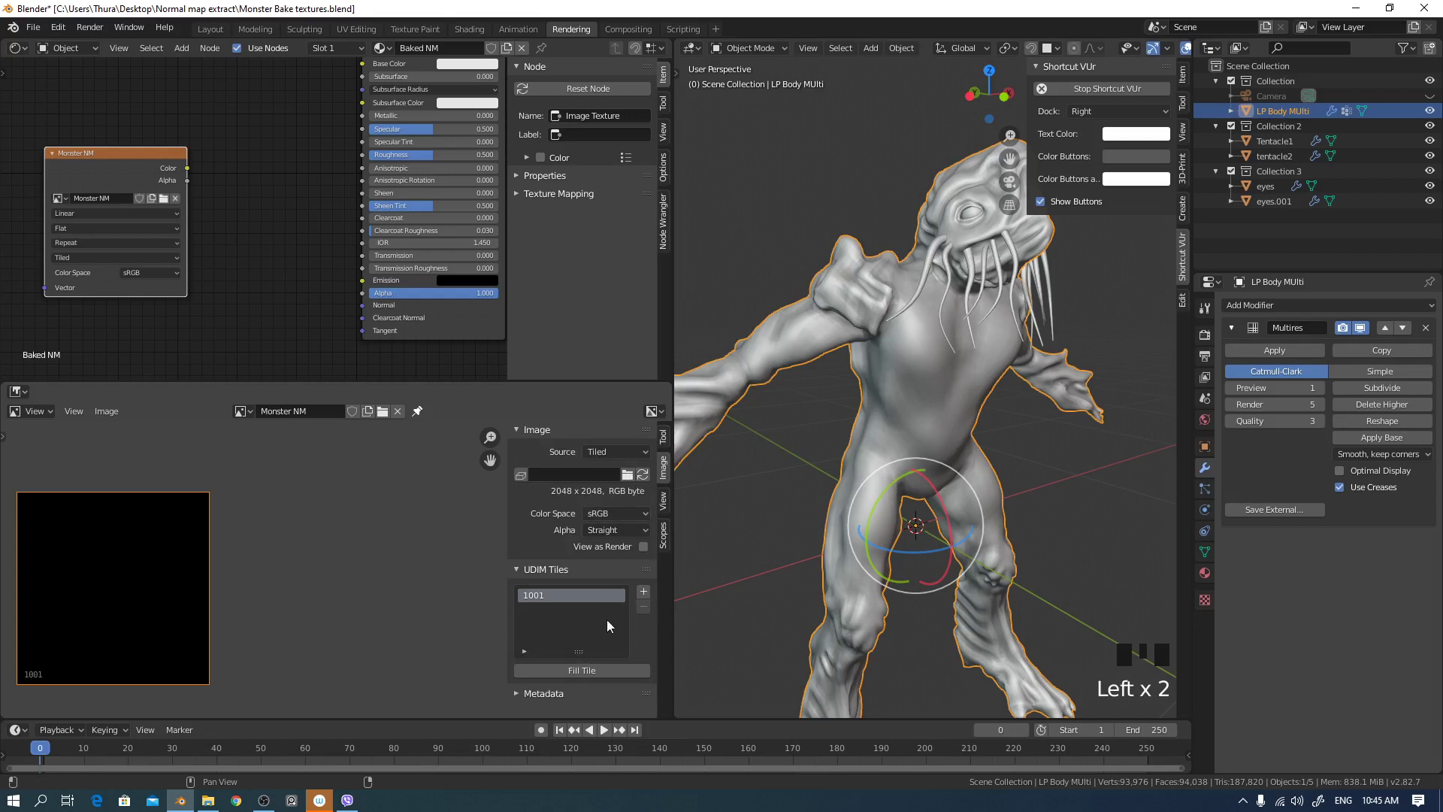
left_click(643, 595)
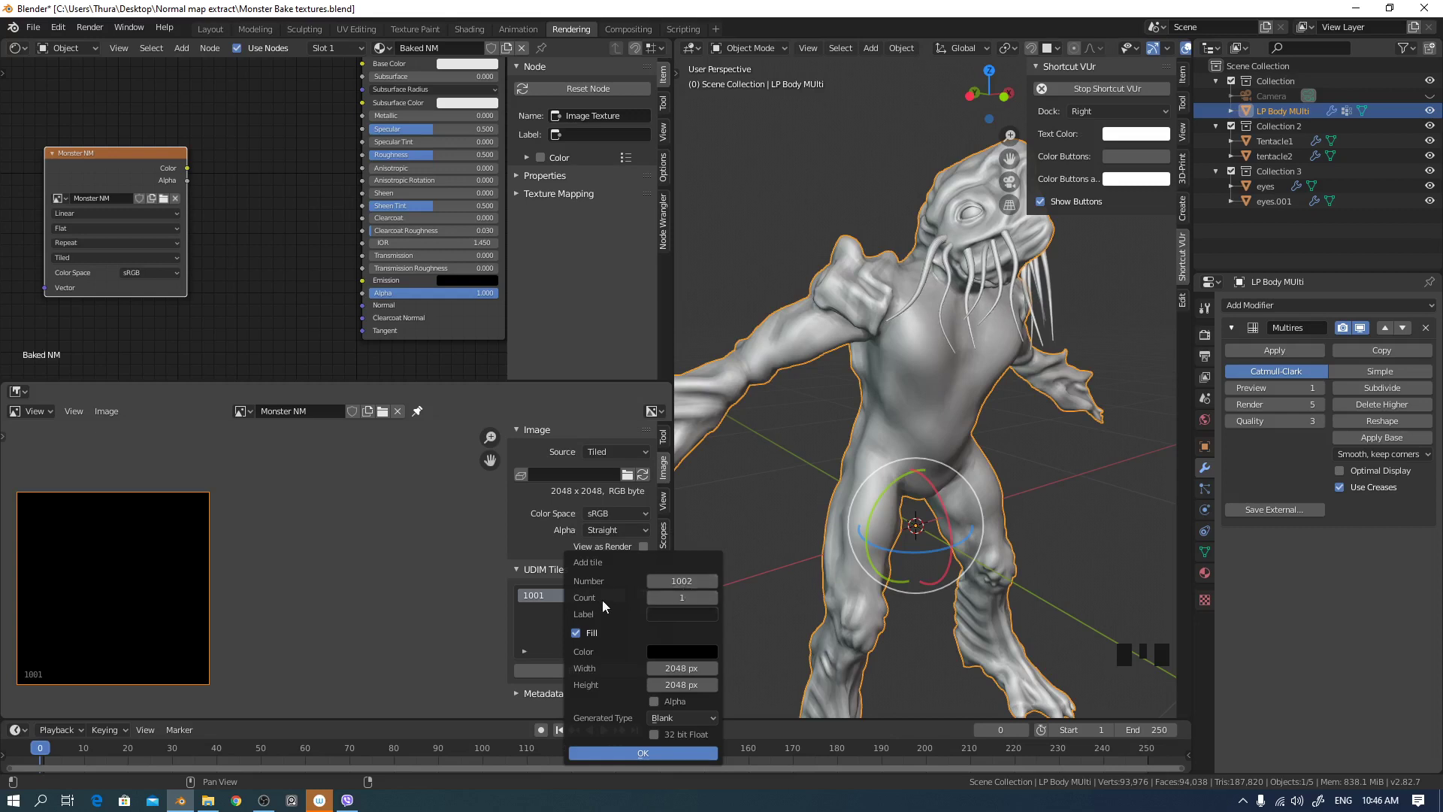
left_click(714, 597)
left_click(646, 755)
middle_click_drag(294, 598, 317, 592)
scroll(296, 598, "down", 2)
scroll(296, 597, "up", 1)
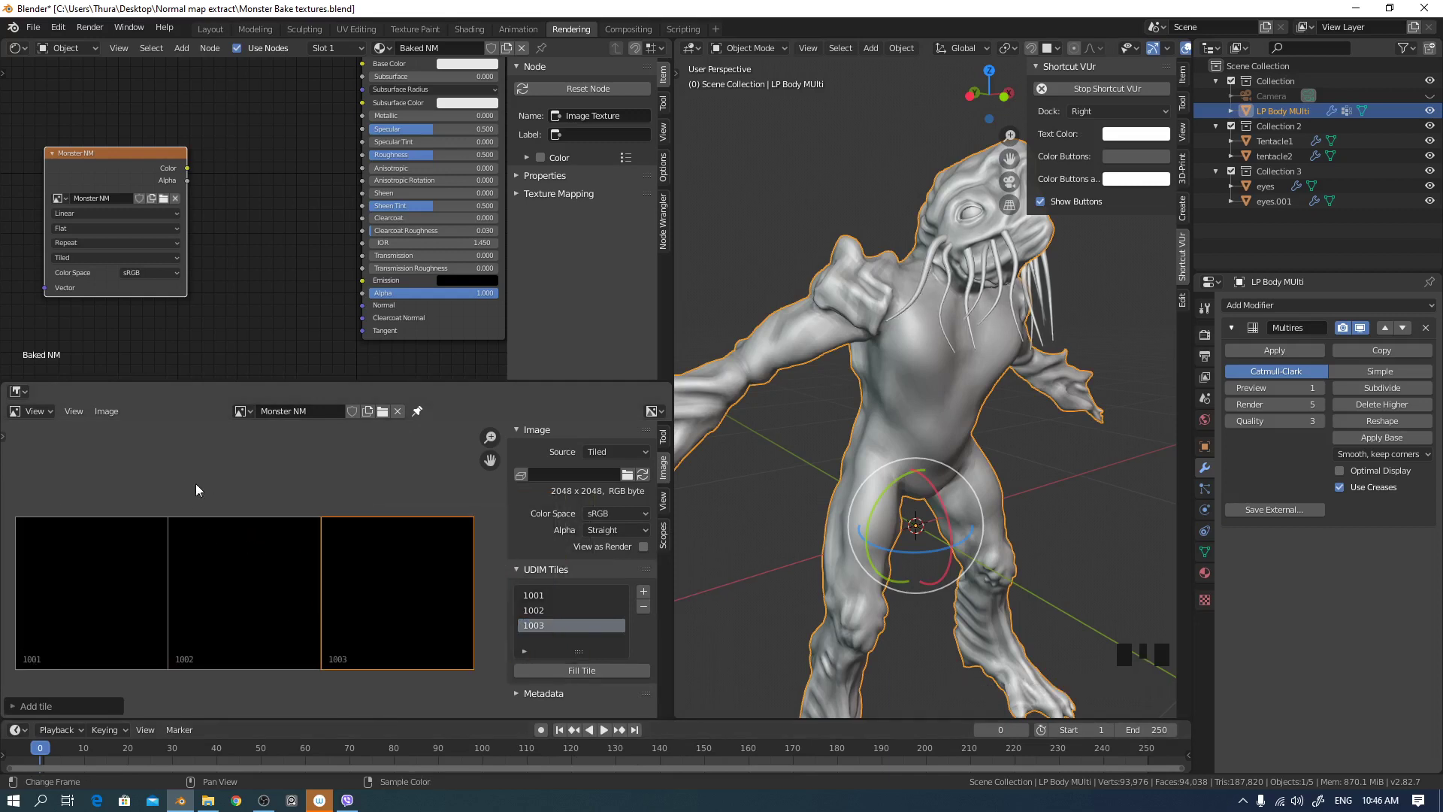
- Save the tiled image as the RGB PNG Monster NM.1001.png in the Normal map extract folder
left_click(113, 412)
left_click(115, 410)
left_click(147, 550)
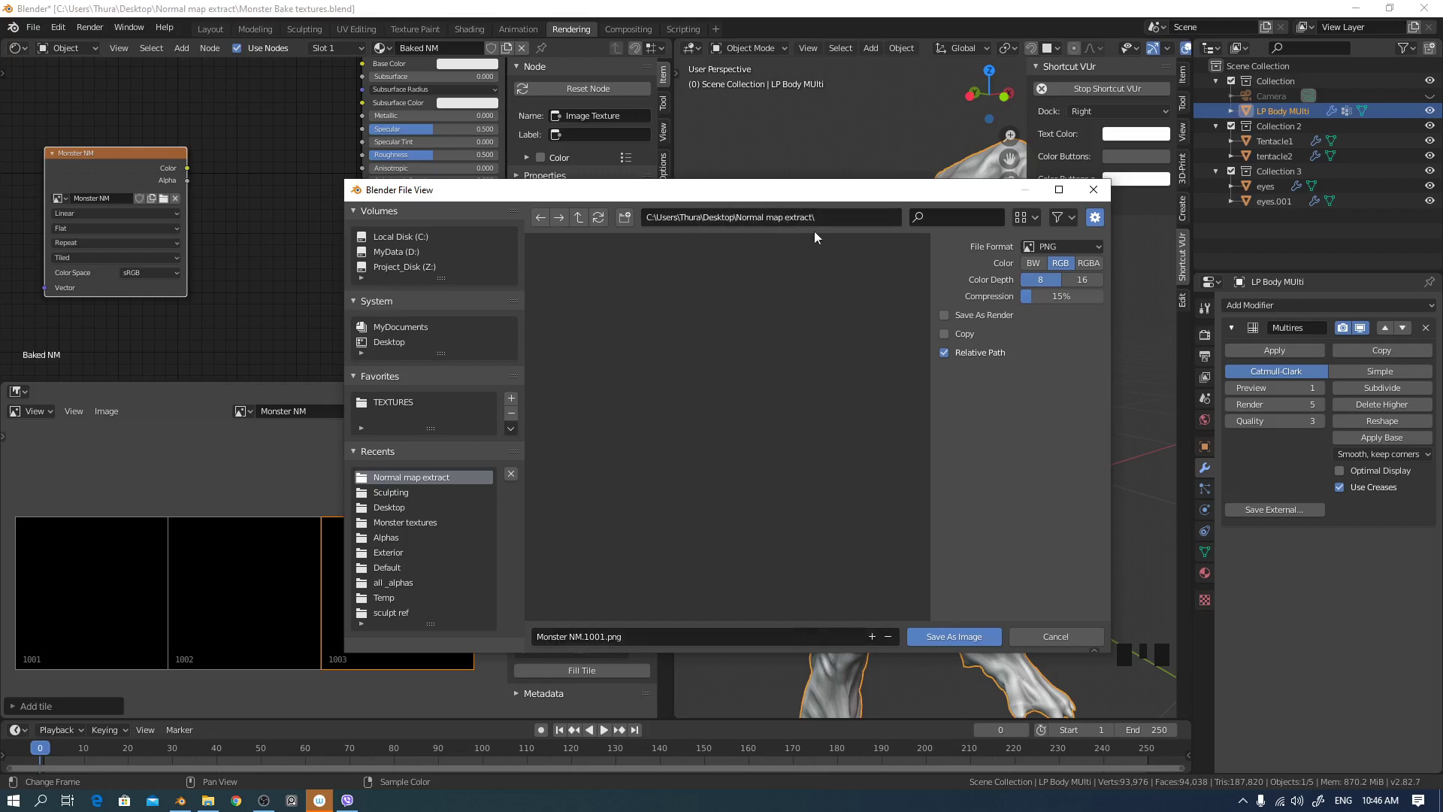
left_click(969, 636)
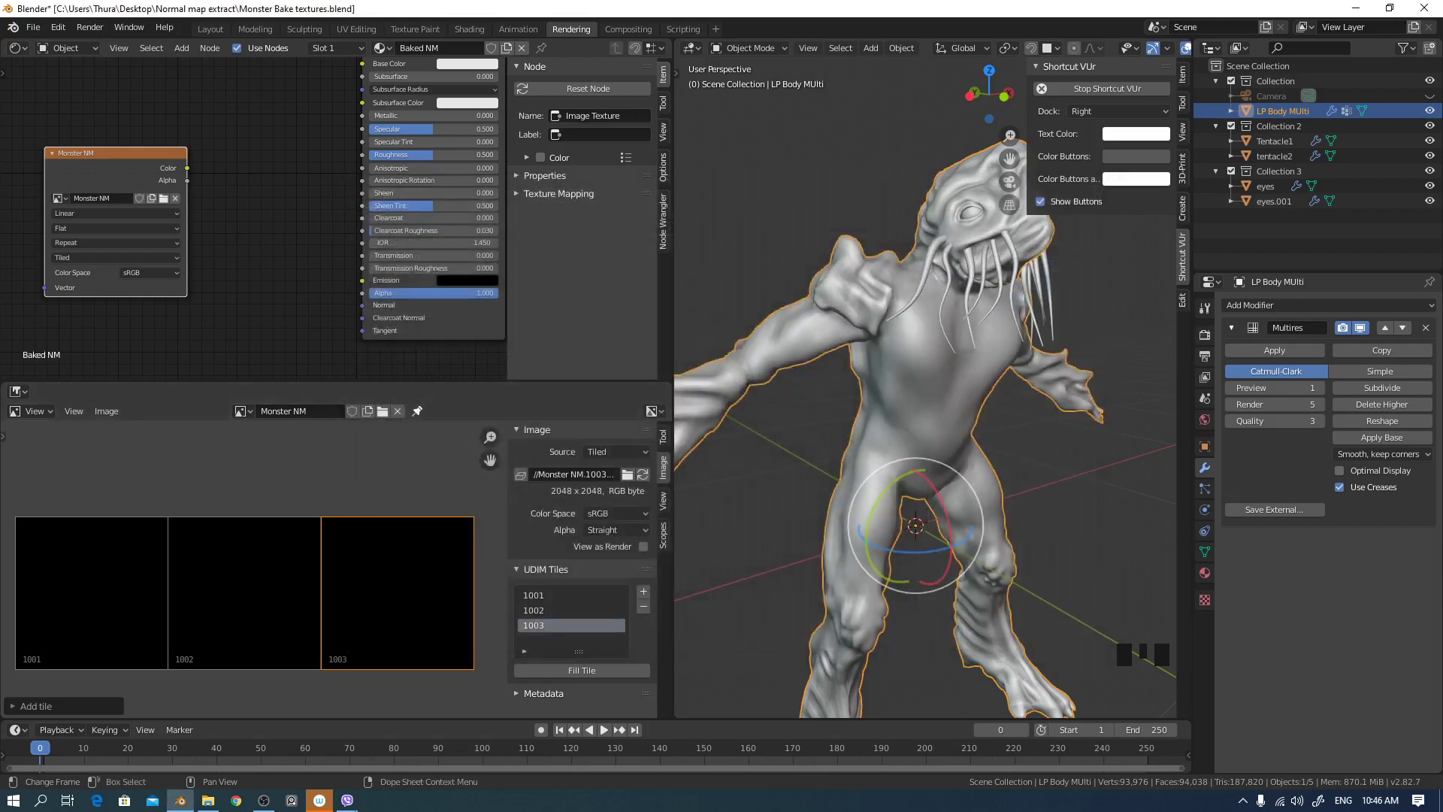
- Switch to File Explorer to inspect the saved Monster NM tile files in Normal map extract, and return to Blender
left_click(208, 800)
left_click(620, 310)
left_click(699, 321)
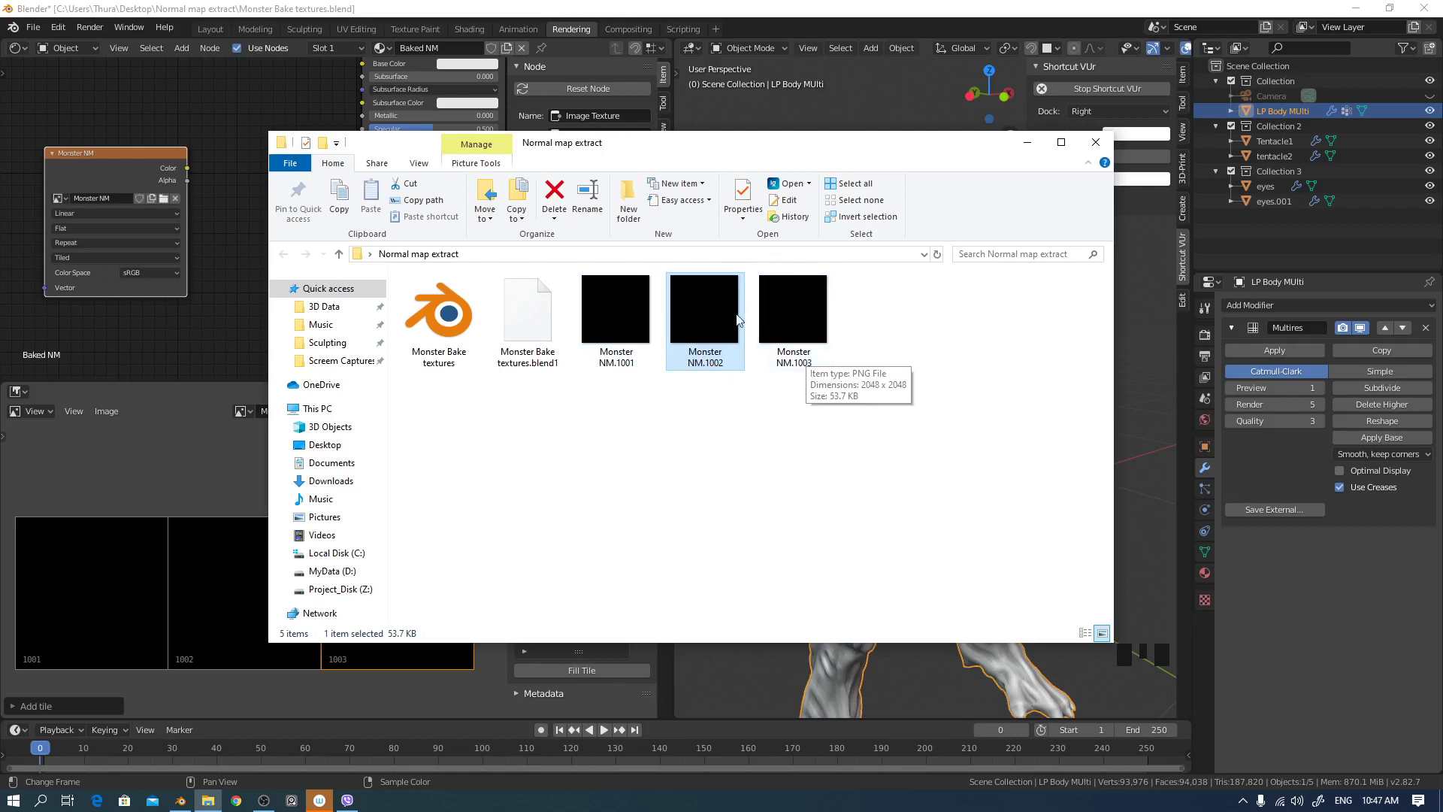
left_click(798, 7)
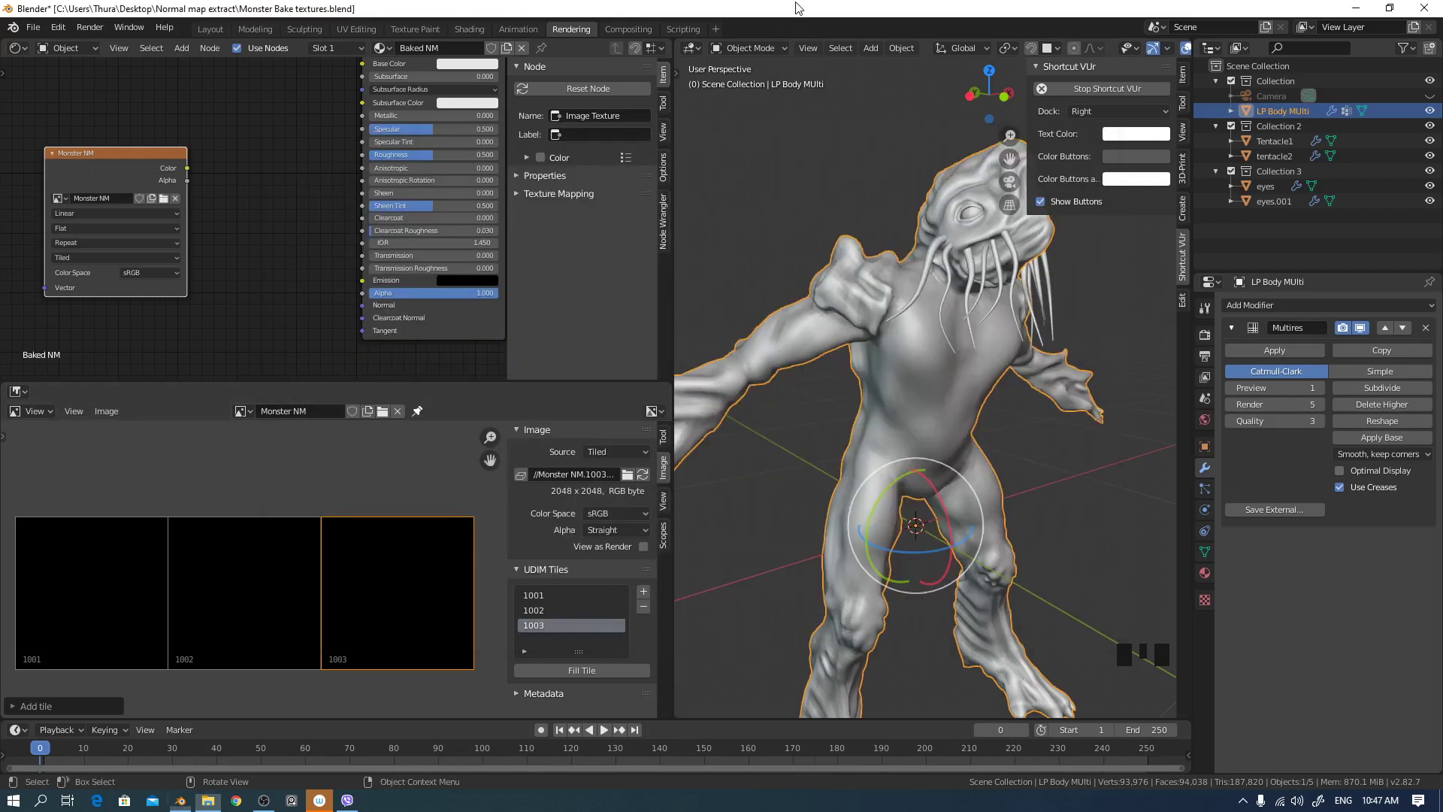
- Make the Monster NM texture node active and, with Cycles as the render engine, enable Bake from Multires with the Normals bake type
left_click(134, 161)
mouse_move(1050, 427)
middle_mouse_down()
mouse_move(1006, 394)
mouse_move(1045, 408)
mouse_move(1057, 435)
mouse_move(1034, 439)
middle_mouse_up()
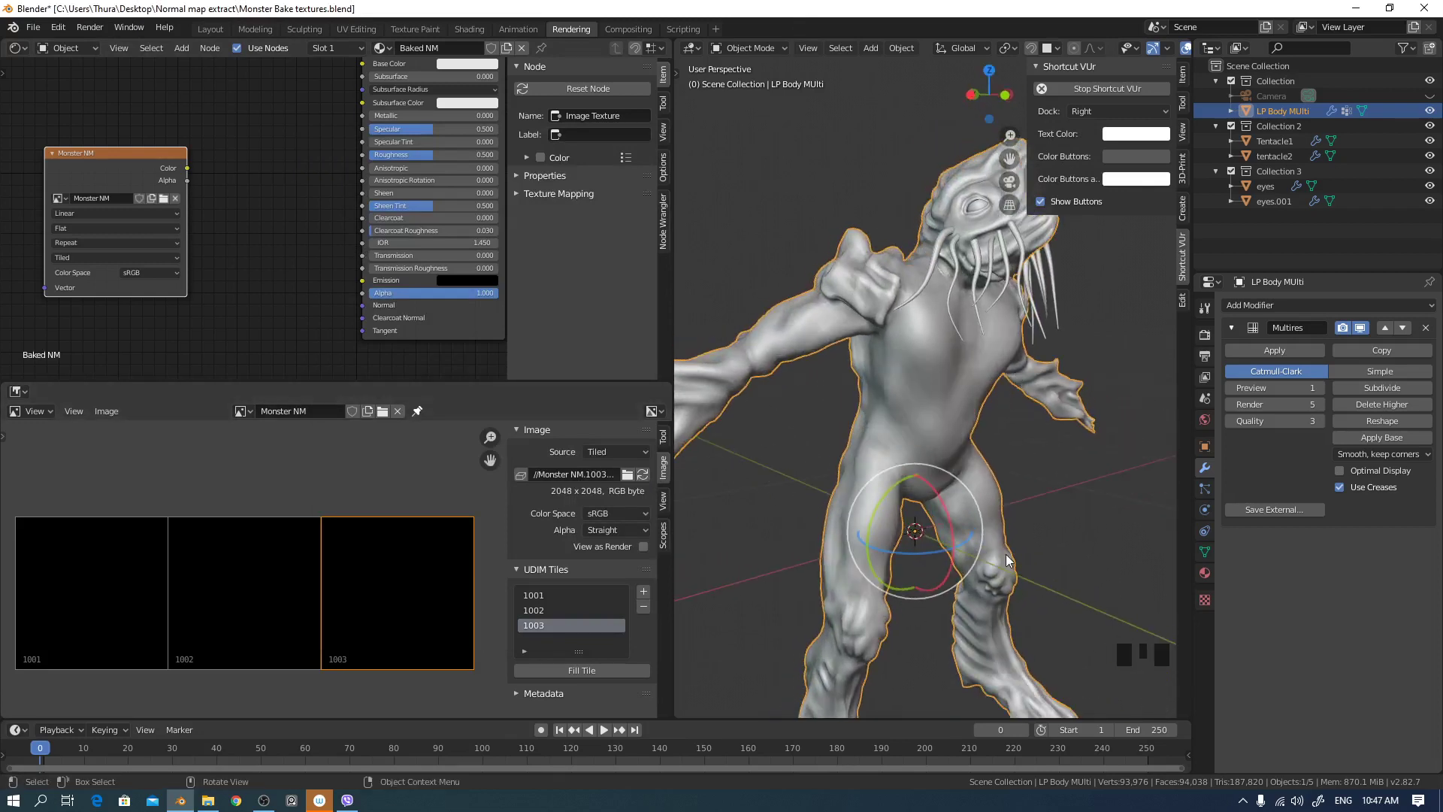
left_click(1205, 335)
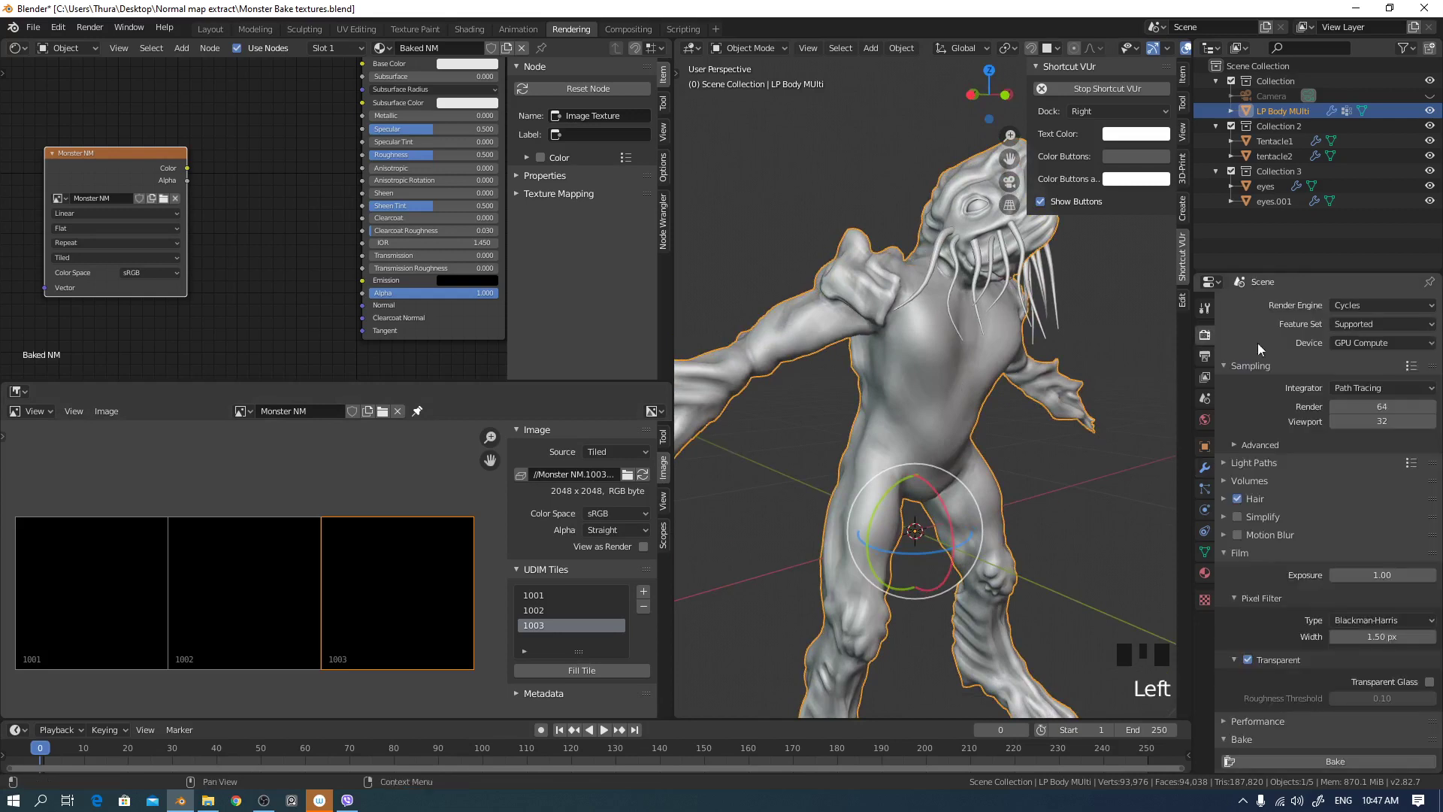
left_click(1356, 305)
left_click(1359, 303)
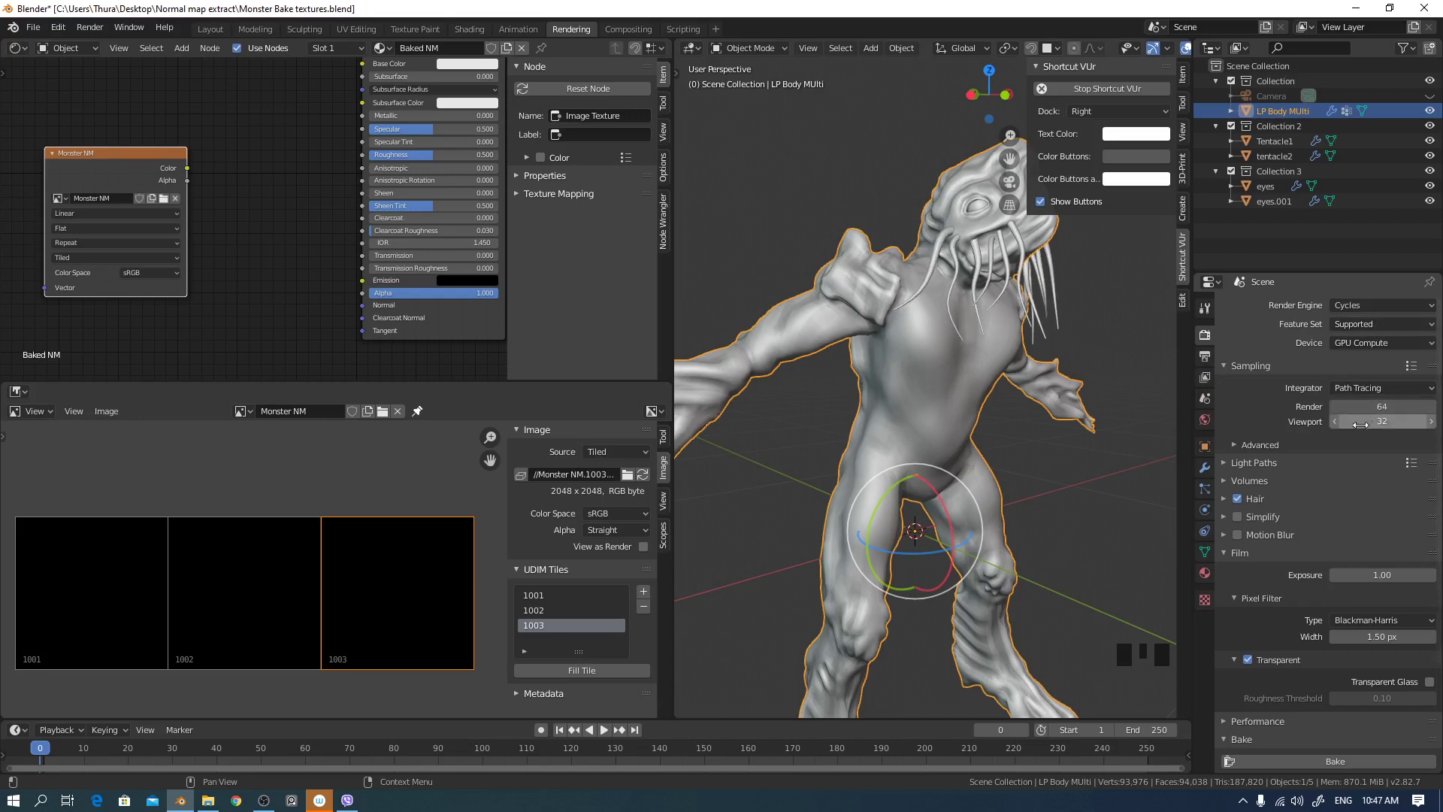
scroll(1324, 650, "down", 7)
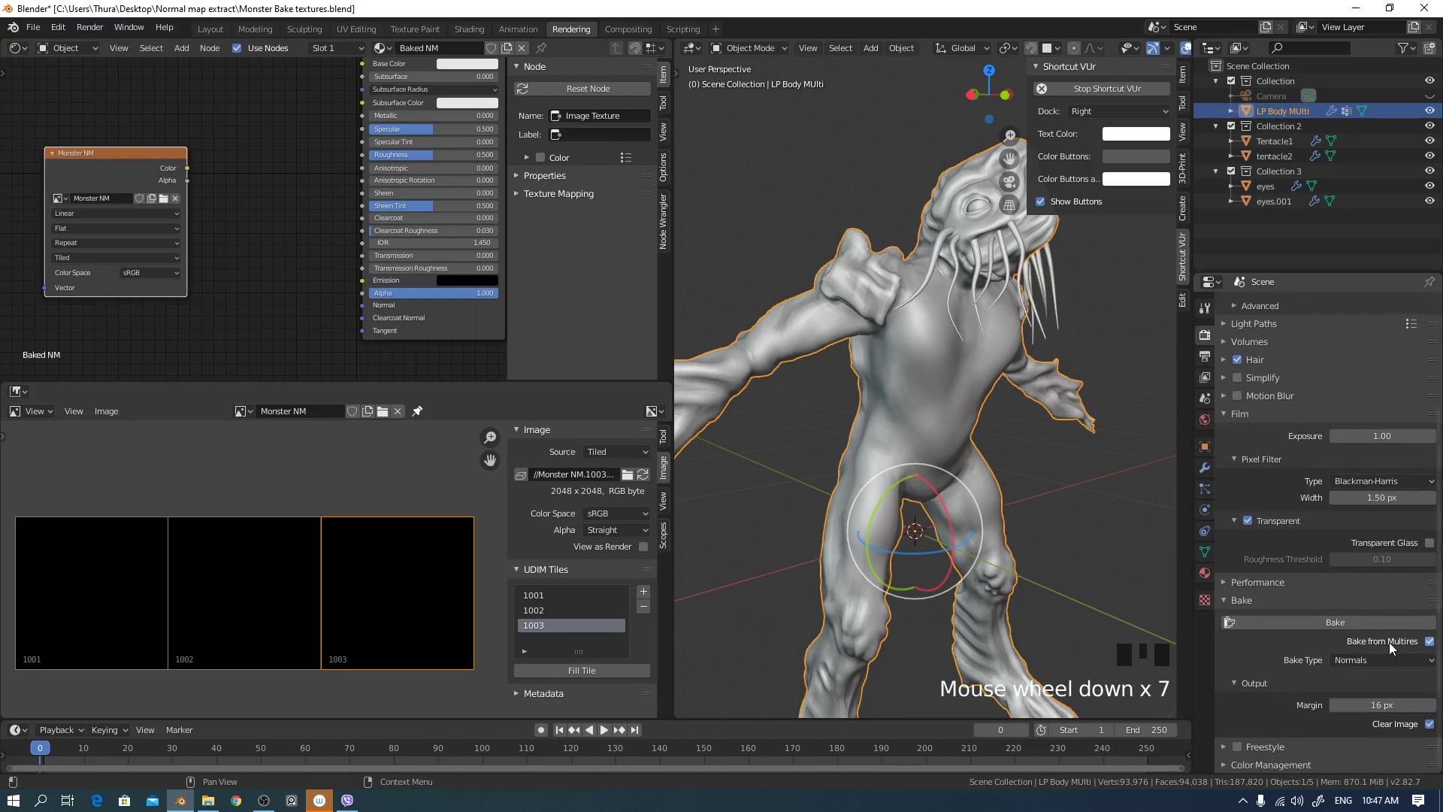
left_click(1429, 641)
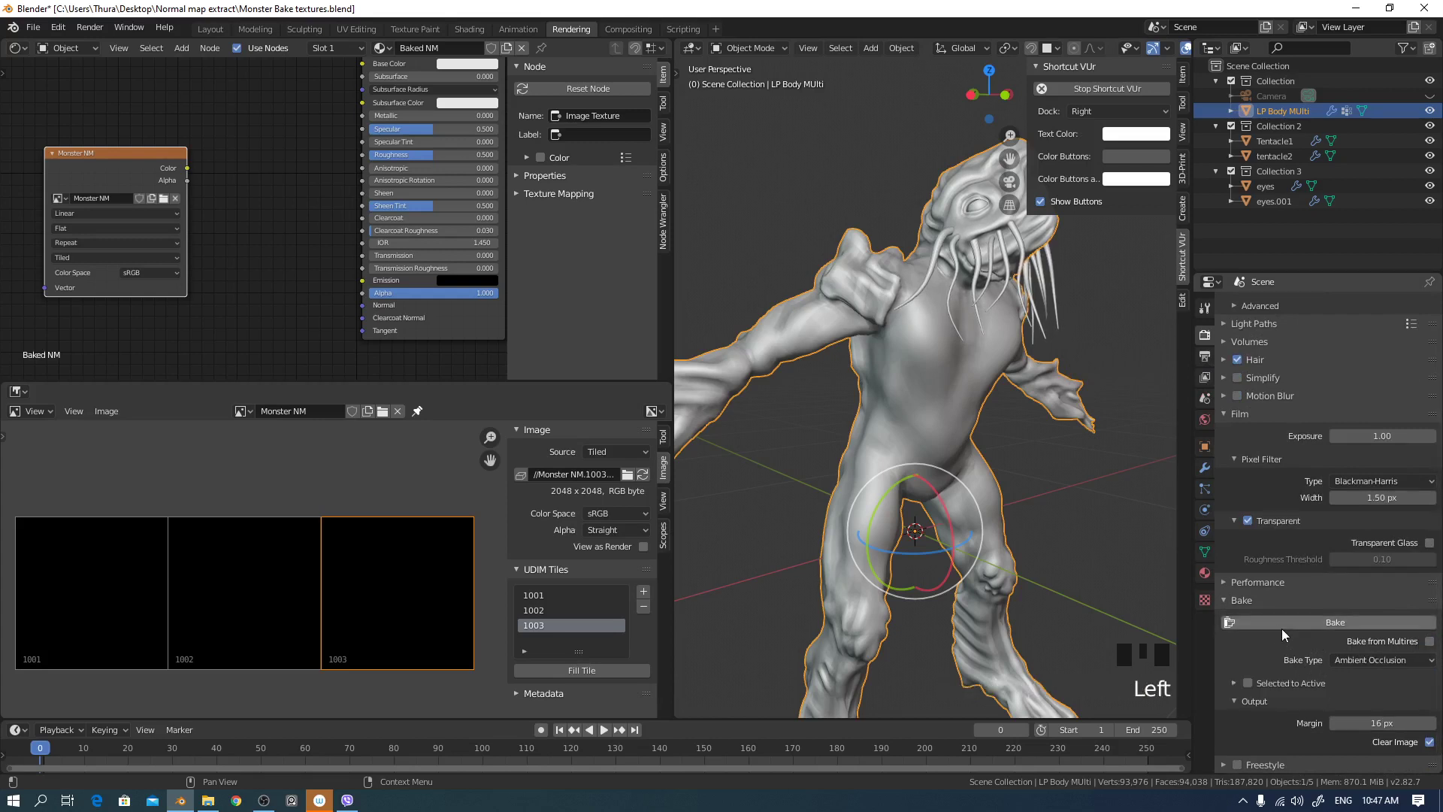
middle_click_drag(1021, 448, 977, 432)
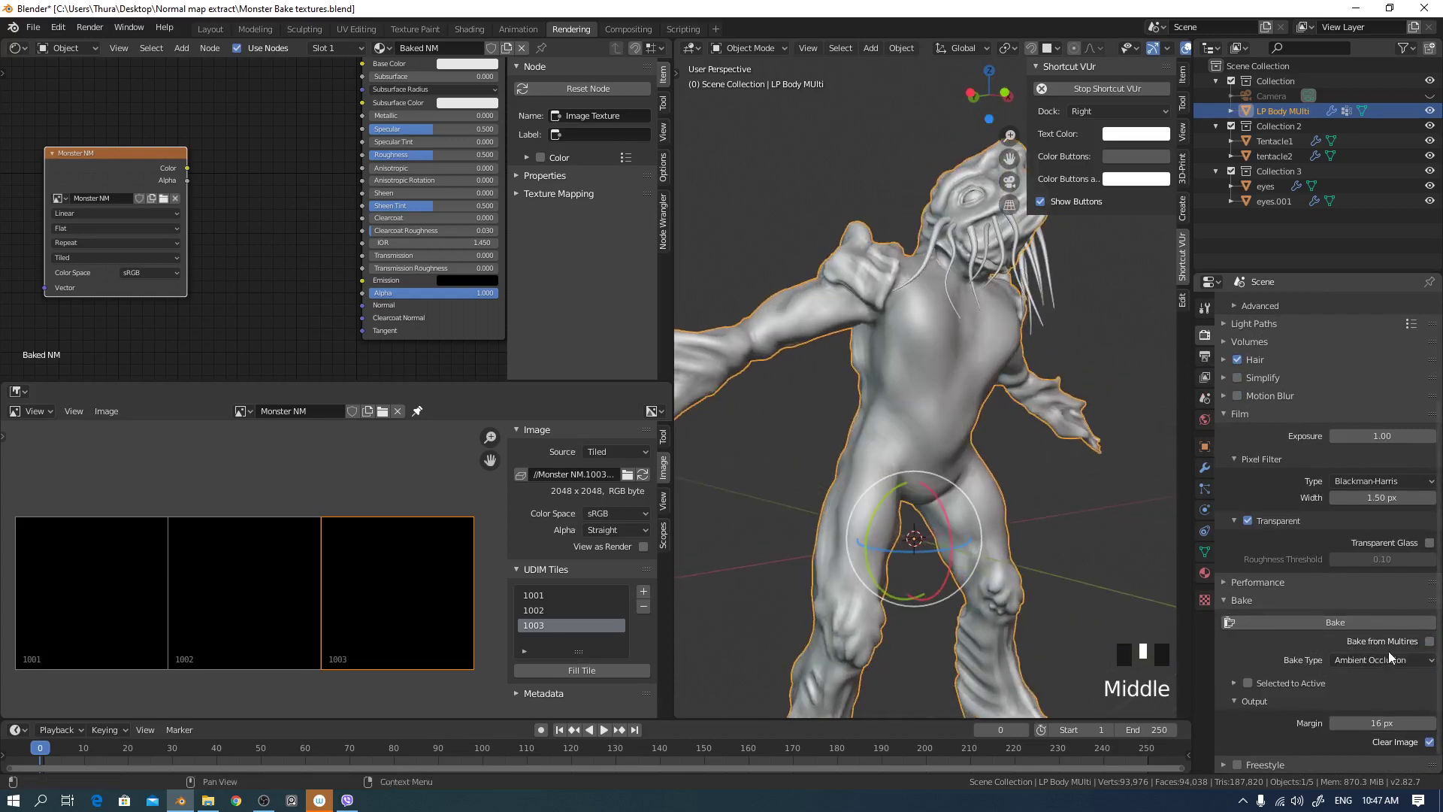
left_click(1429, 642)
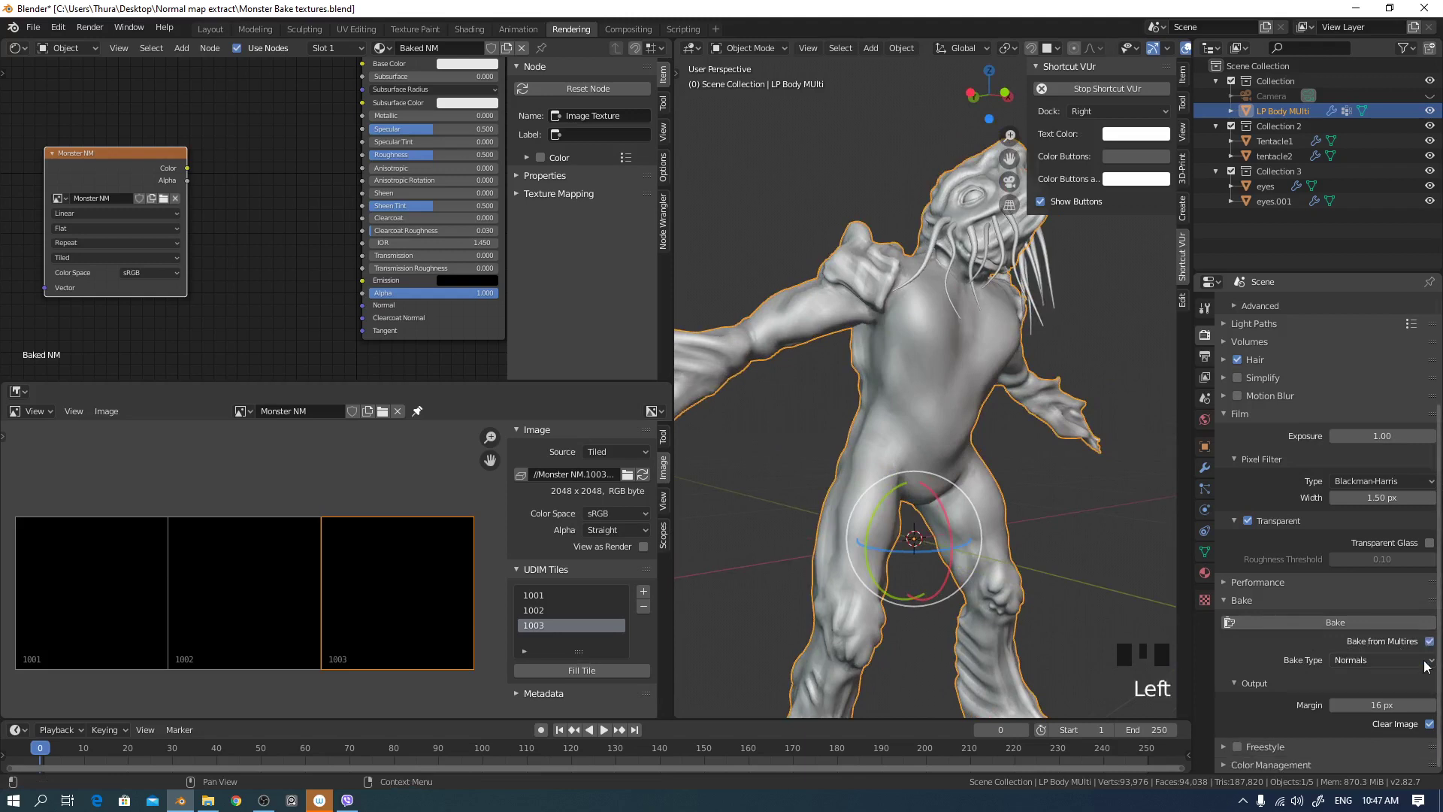
left_click(1425, 666)
left_click(1398, 660)
left_click(1395, 692)
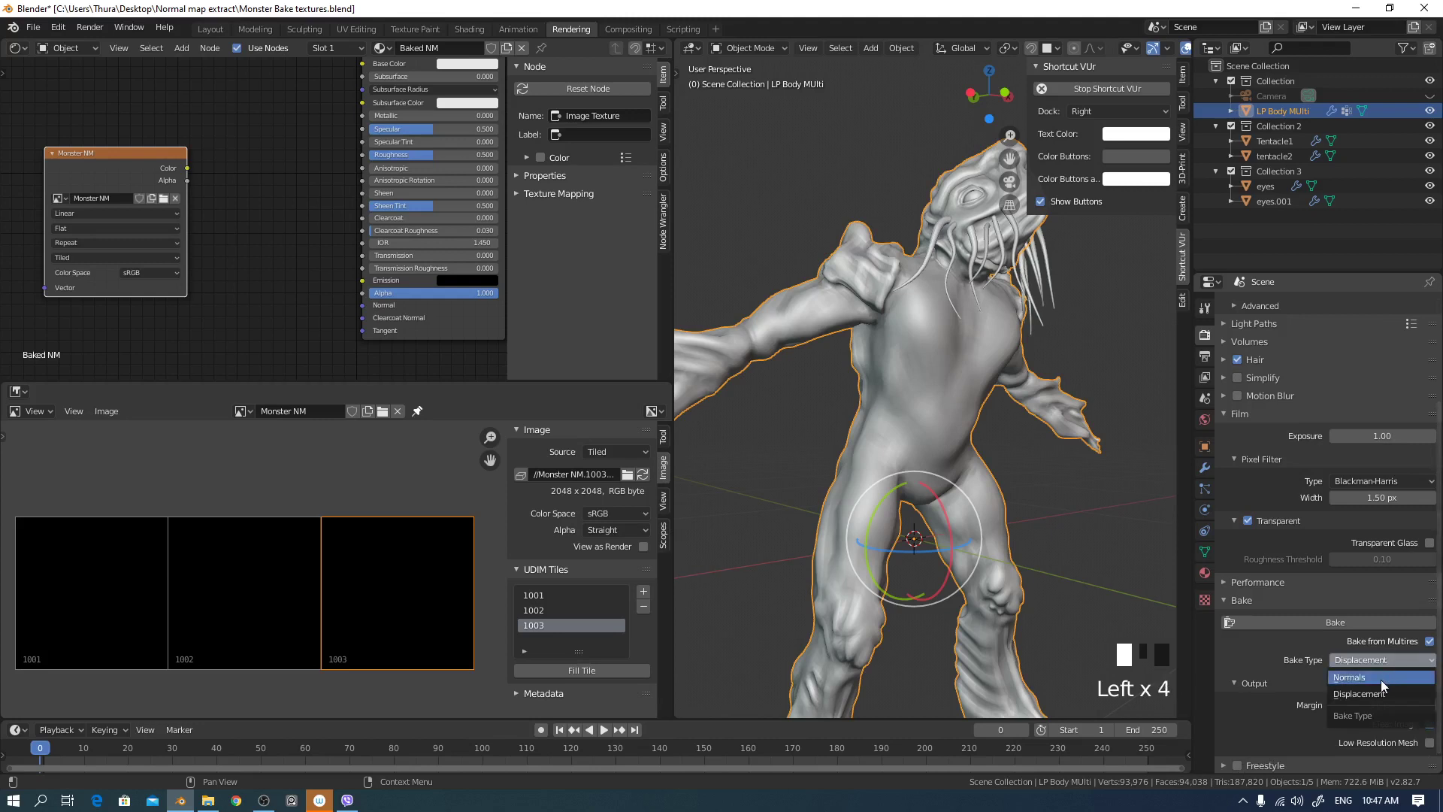
left_click(1382, 678)
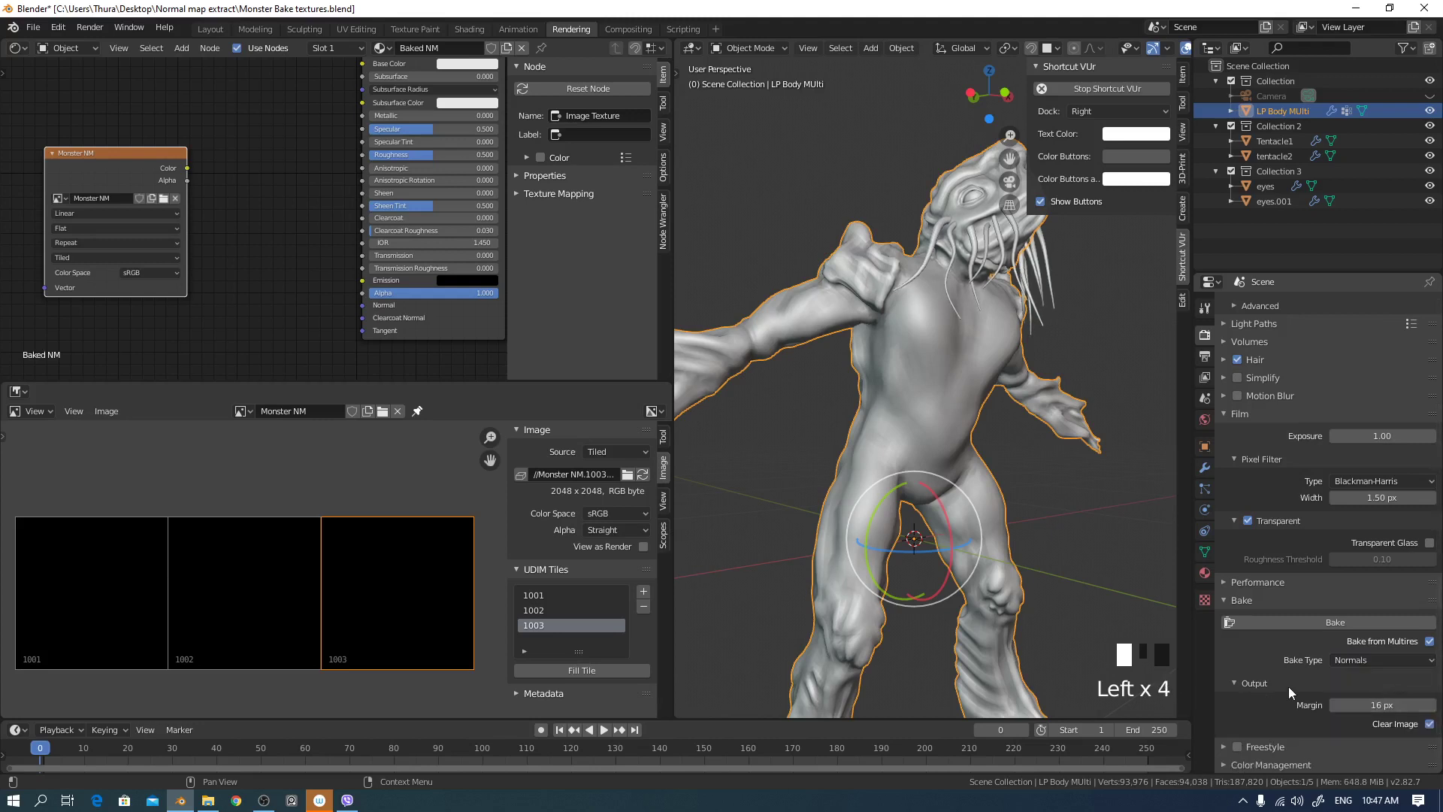
- Reposition the Monster NM texture node slightly and bake the multires normals of LP Body MUlti into its tiled image
left_click_drag(109, 180, 90, 183)
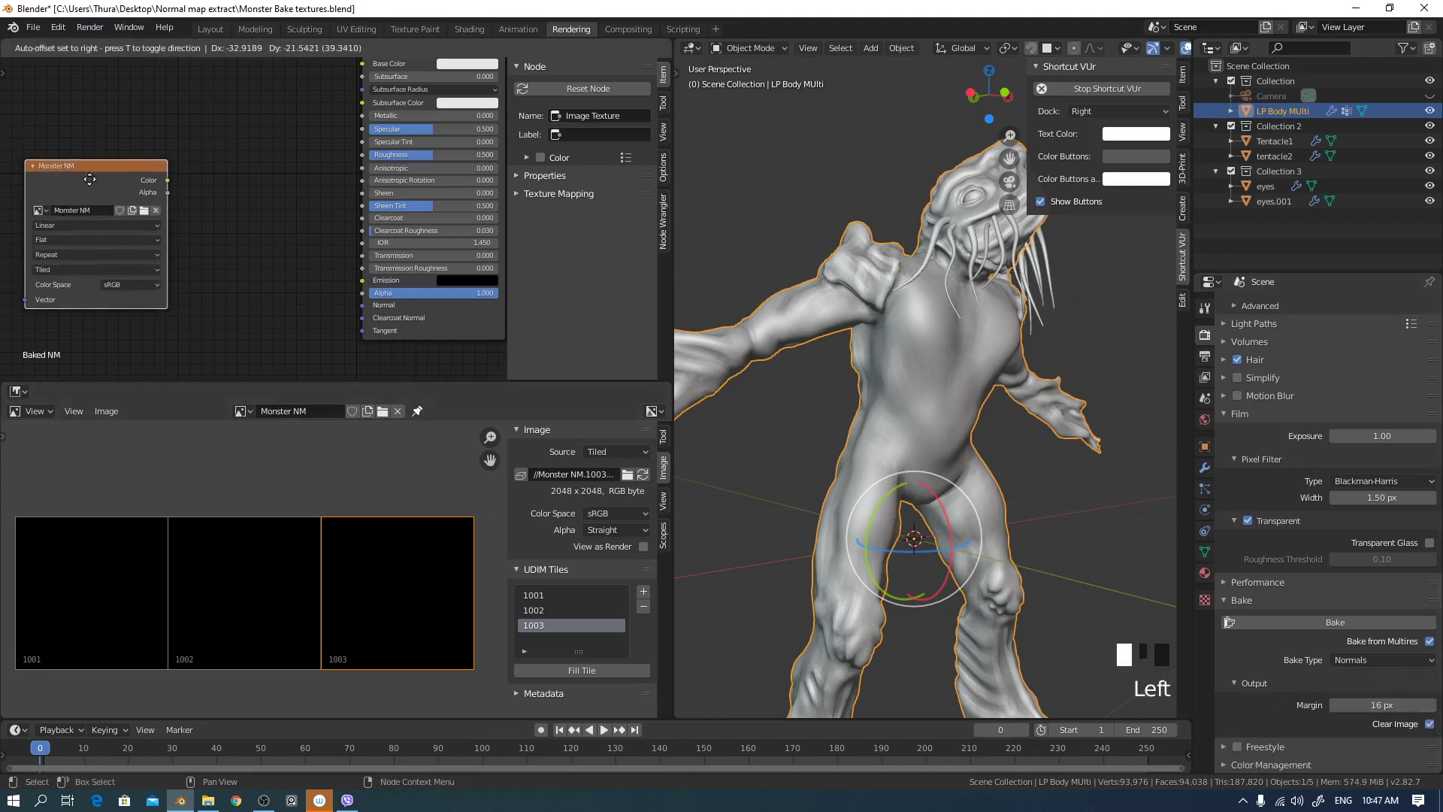
left_click(1353, 621)
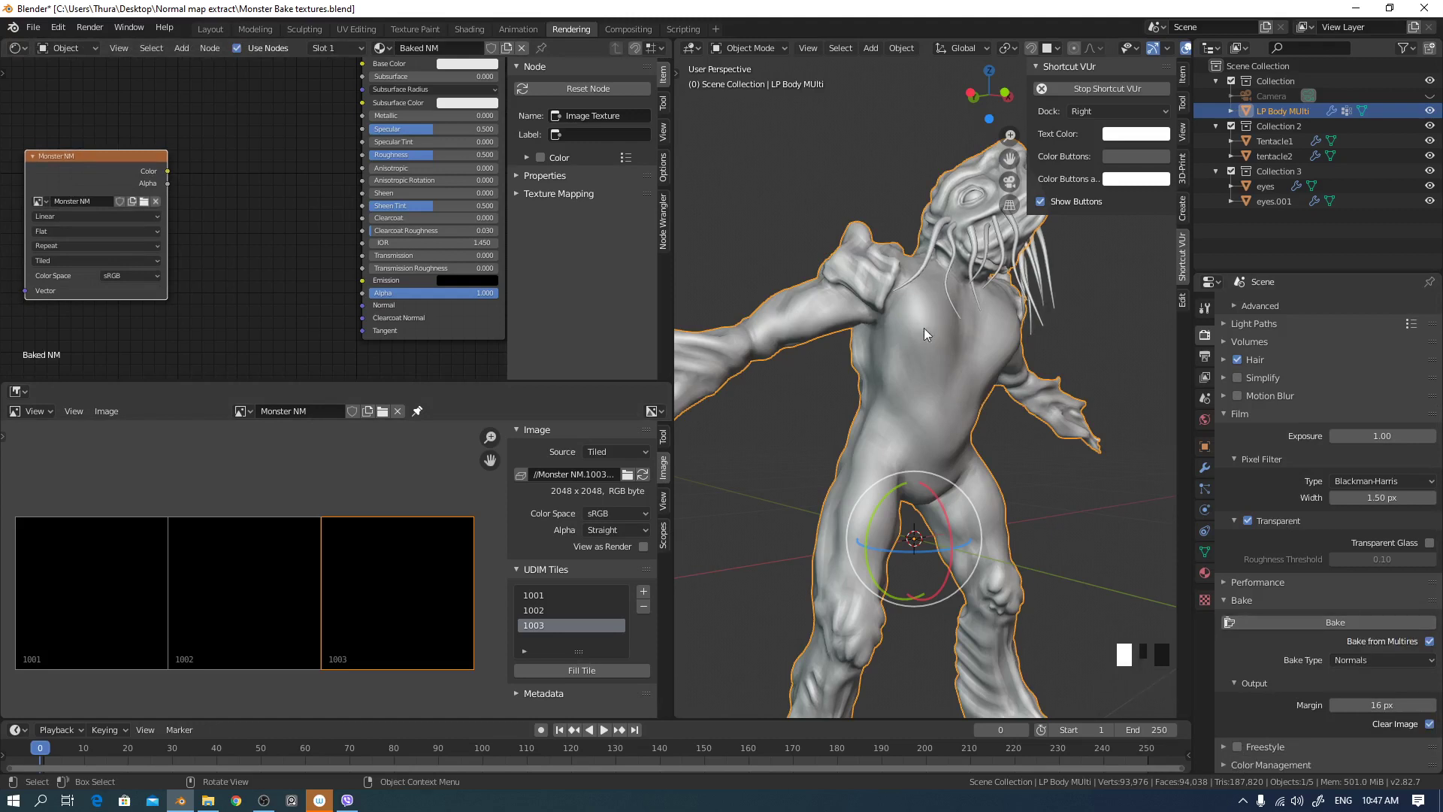
left_click(1346, 624)
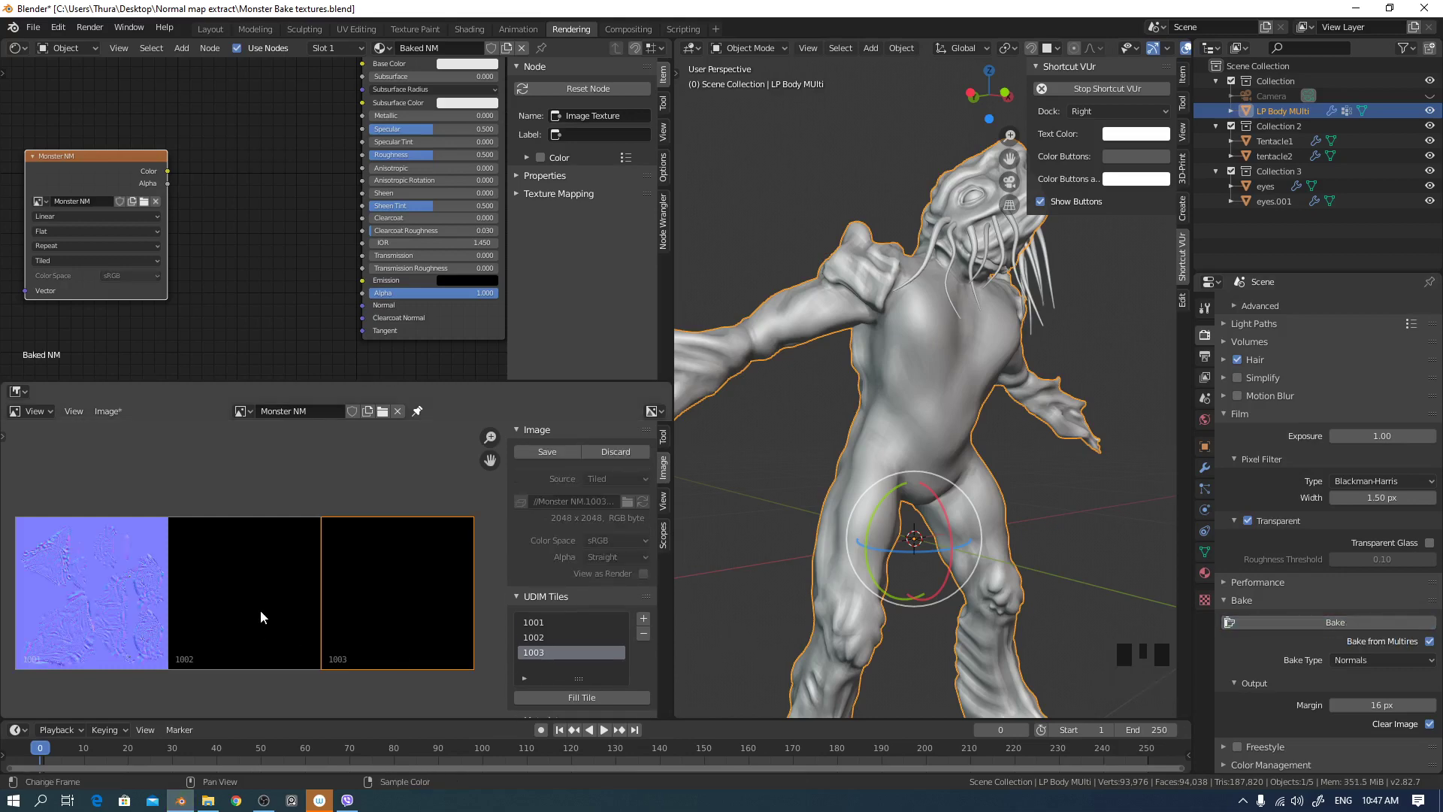
- Examine the bake result across tiles 1001, 1002 and 1003 of the Monster NM image and compare it with the monster model
middle_click_drag(810, 507, 958, 350)
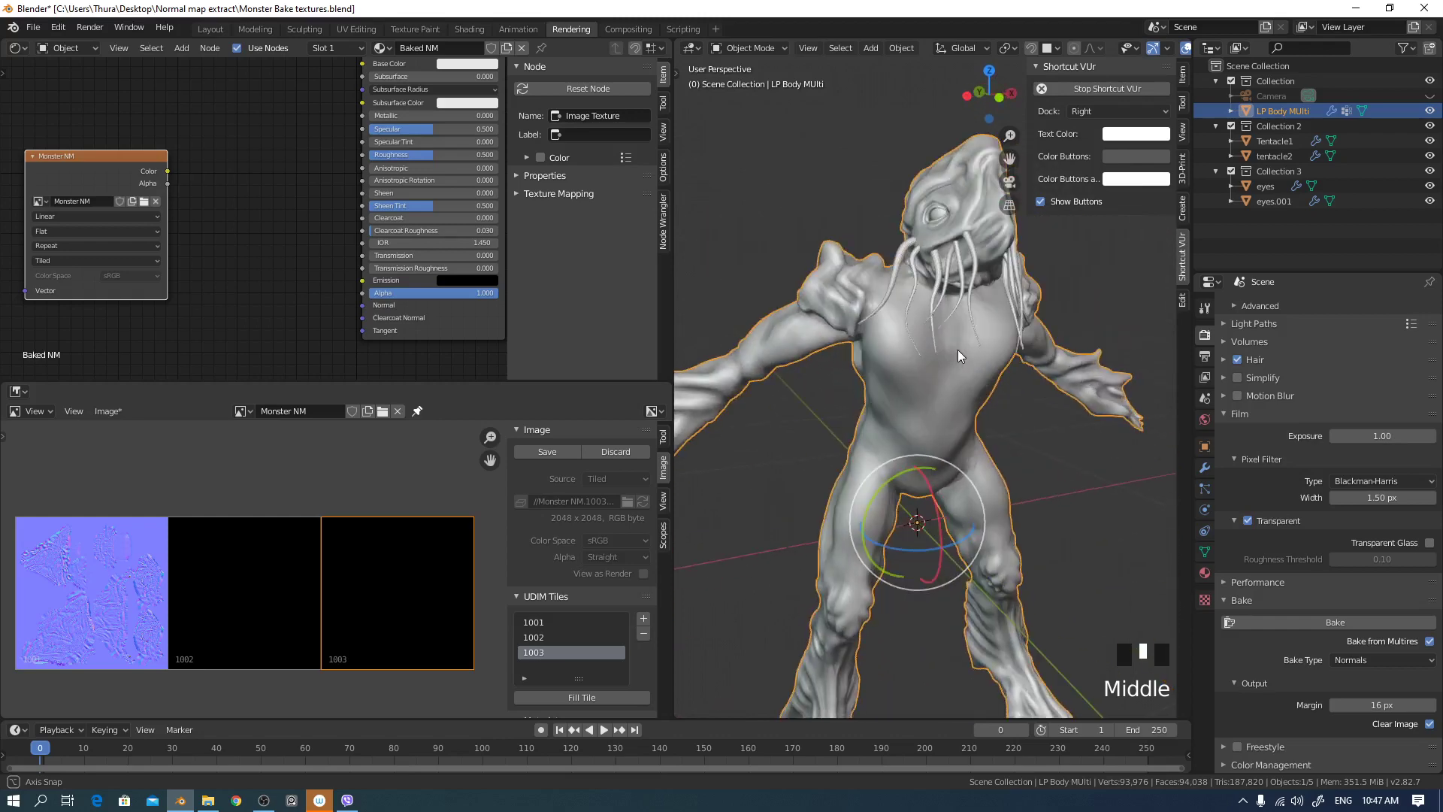
scroll(113, 637, "up", 3)
middle_click_drag(113, 636, 396, 604)
scroll(287, 605, "down", 1)
scroll(287, 603, "up", 2)
middle_click_drag(235, 629, 385, 579)
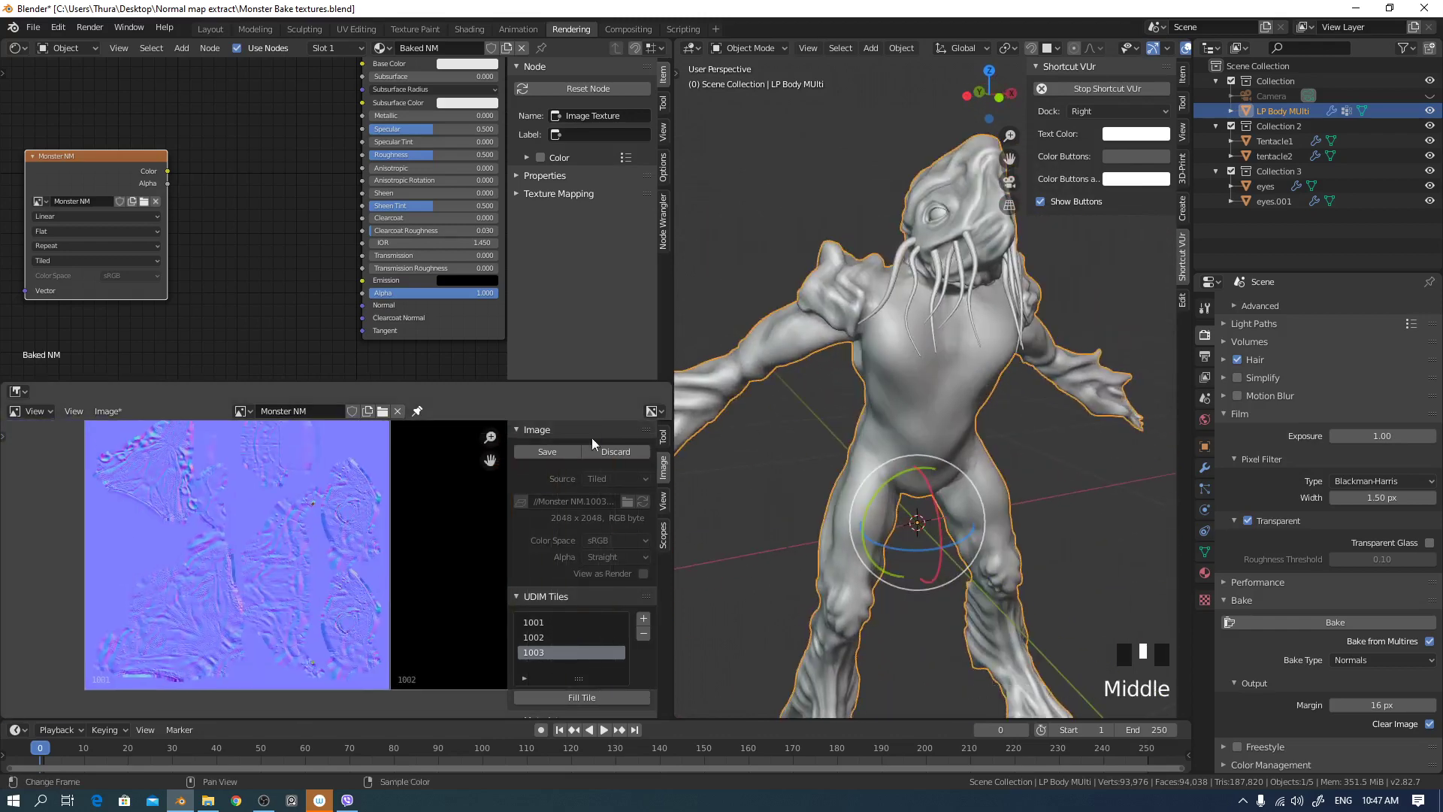
middle_click_drag(906, 269, 977, 299)
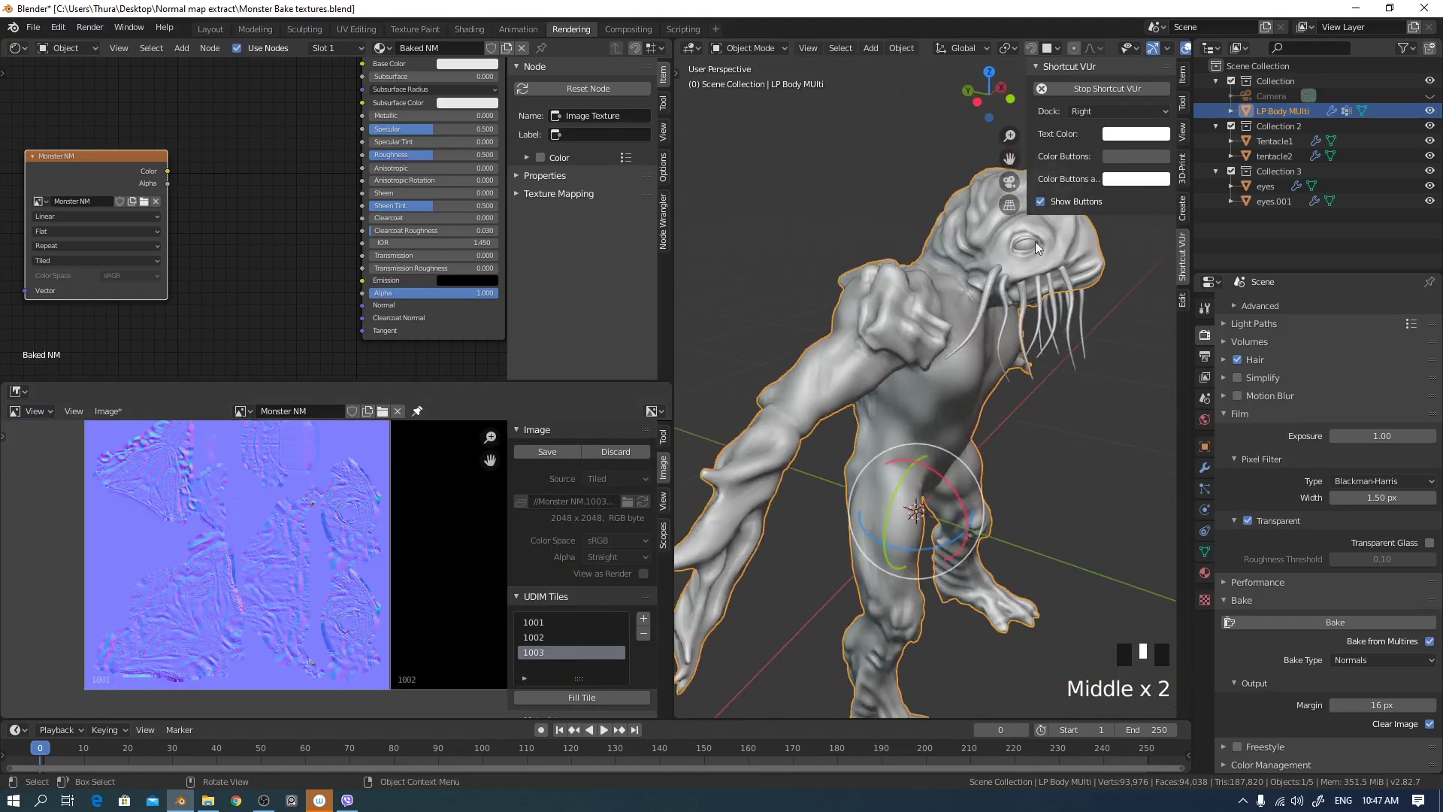
middle_click_drag(226, 556, 169, 589)
scroll(174, 557, "down", 2)
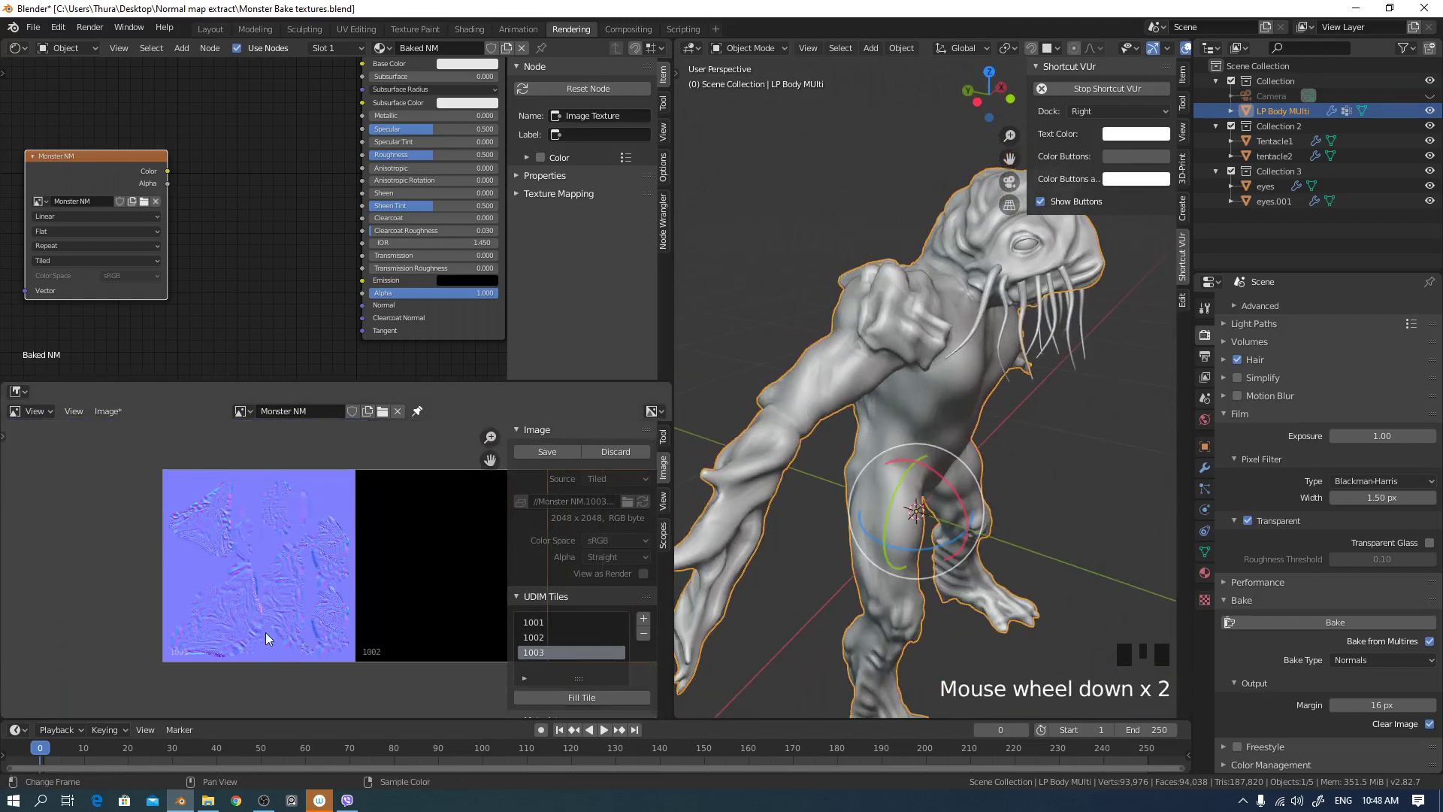
middle_click_drag(319, 590, 205, 612)
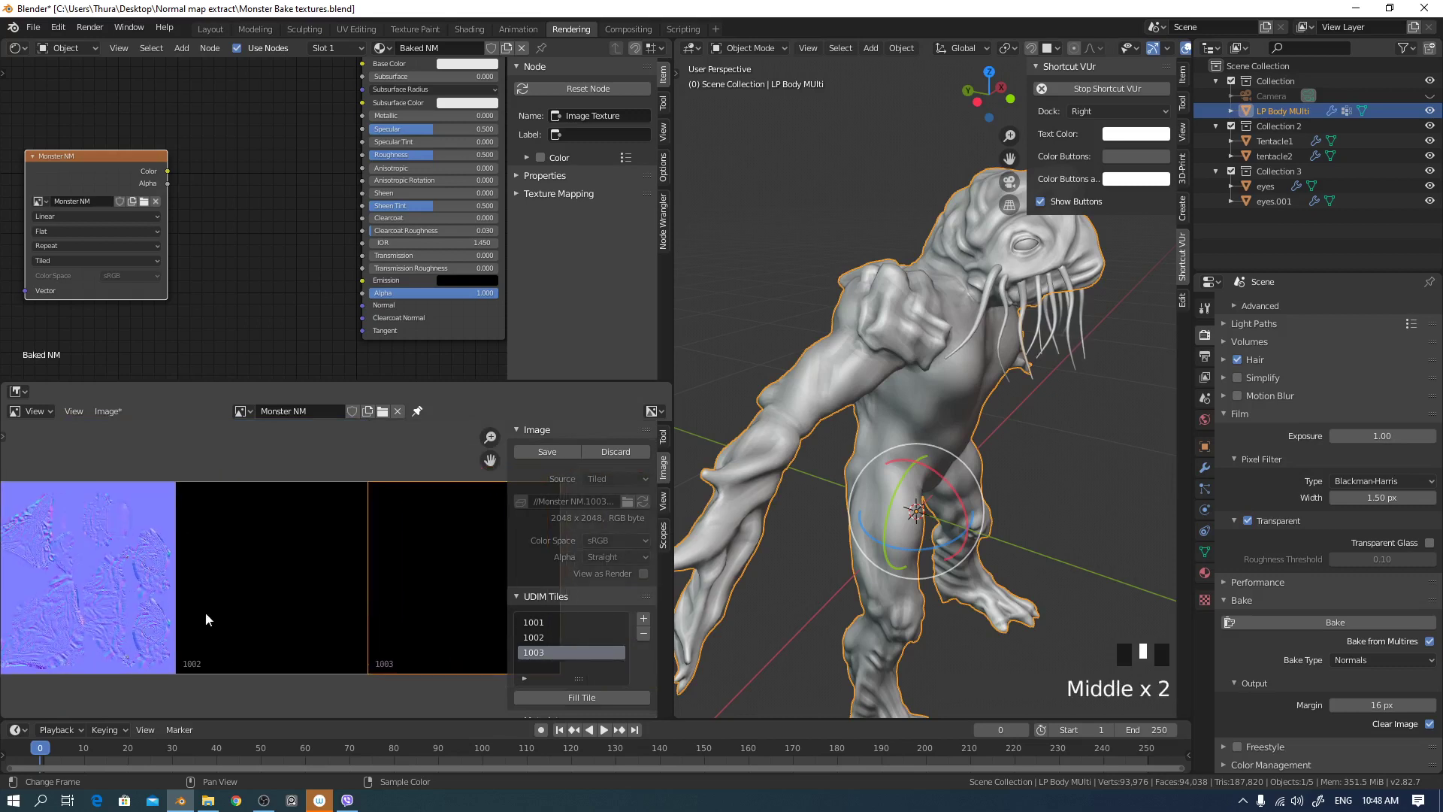
middle_click_drag(346, 543, 203, 571)
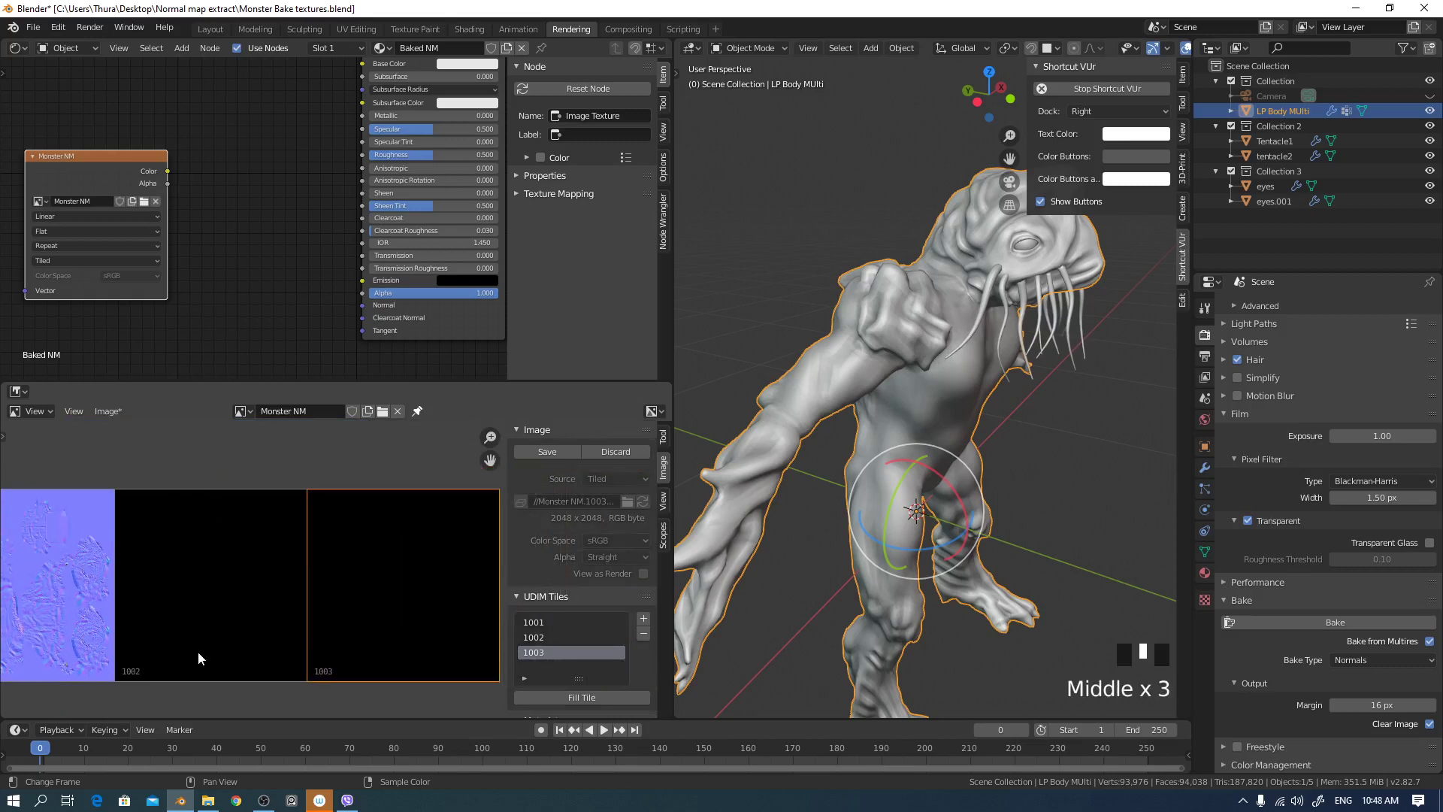
middle_click_drag(406, 540, 298, 567)
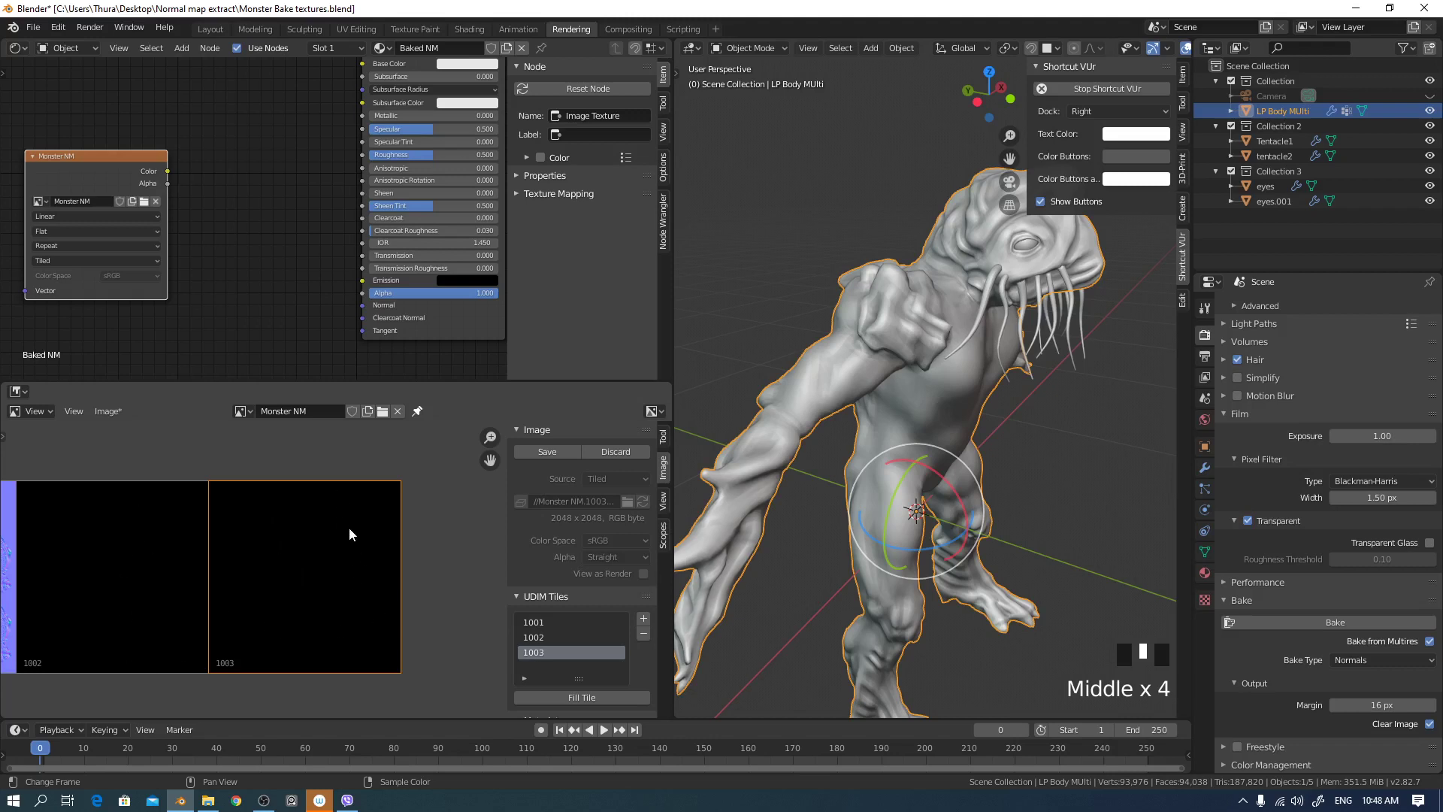
middle_click_drag(336, 572, 370, 576)
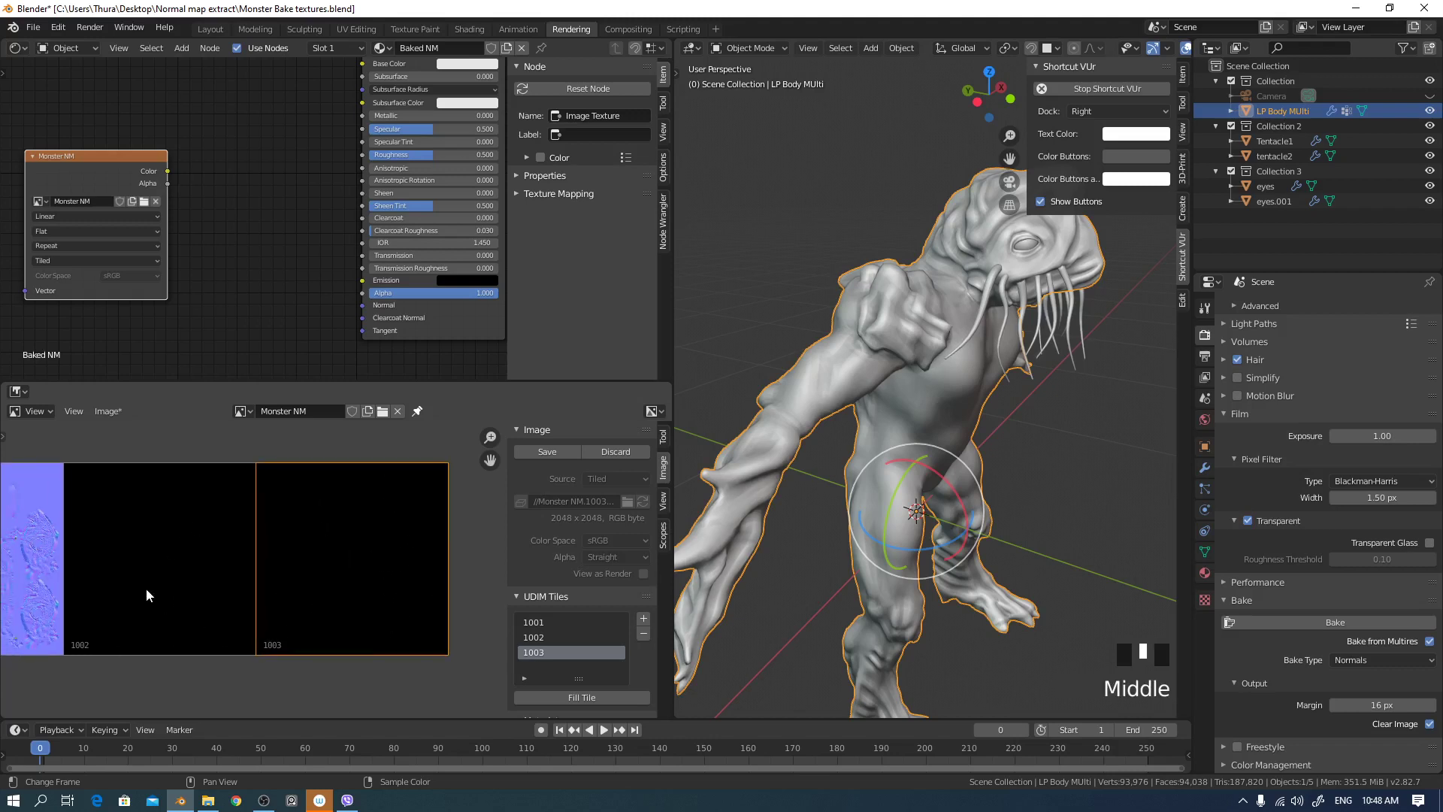
middle_click_drag(146, 588, 241, 625)
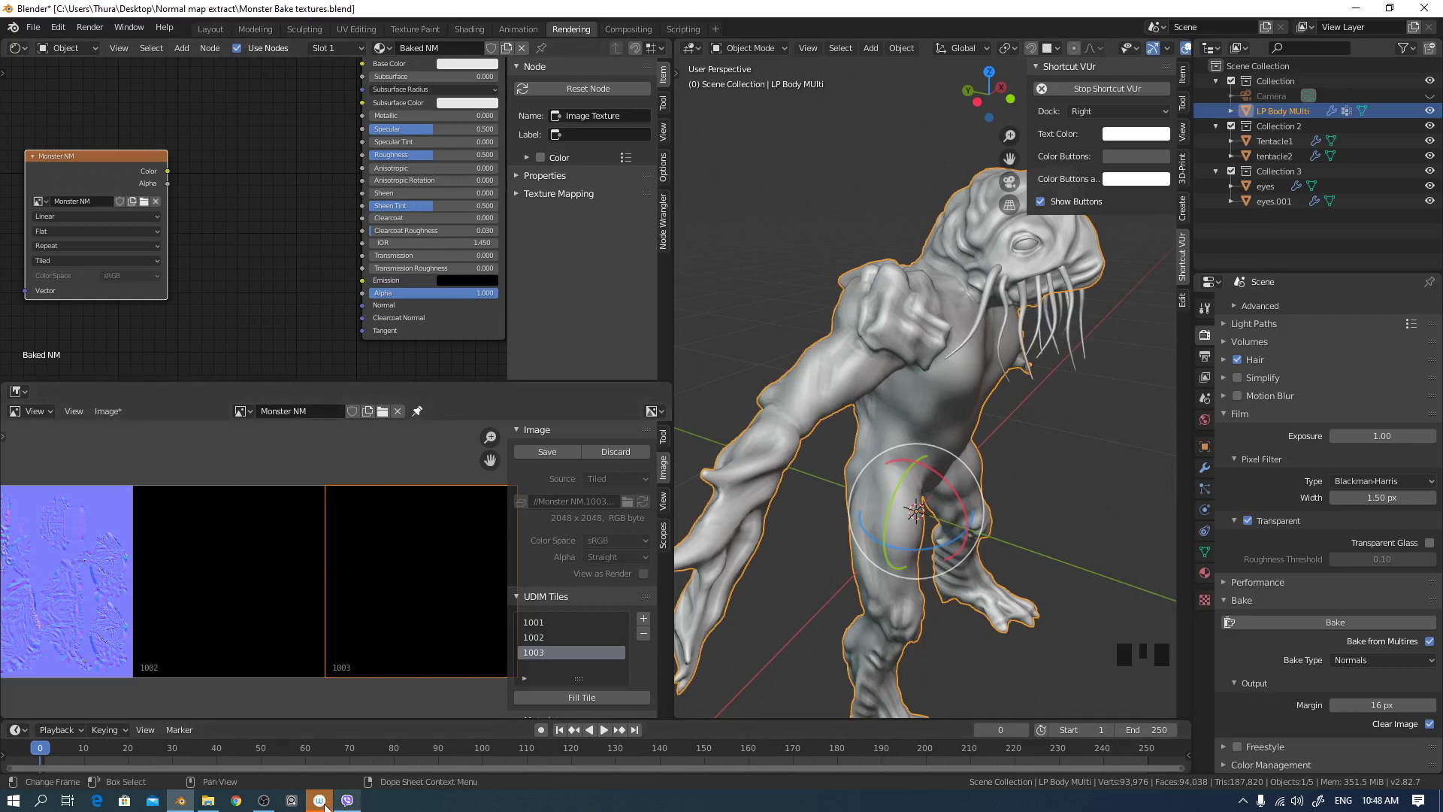
- Save the baked Monster NM image, check its tile files in File Explorer's Normal map extract folder, and return to Blender
left_click(108, 413)
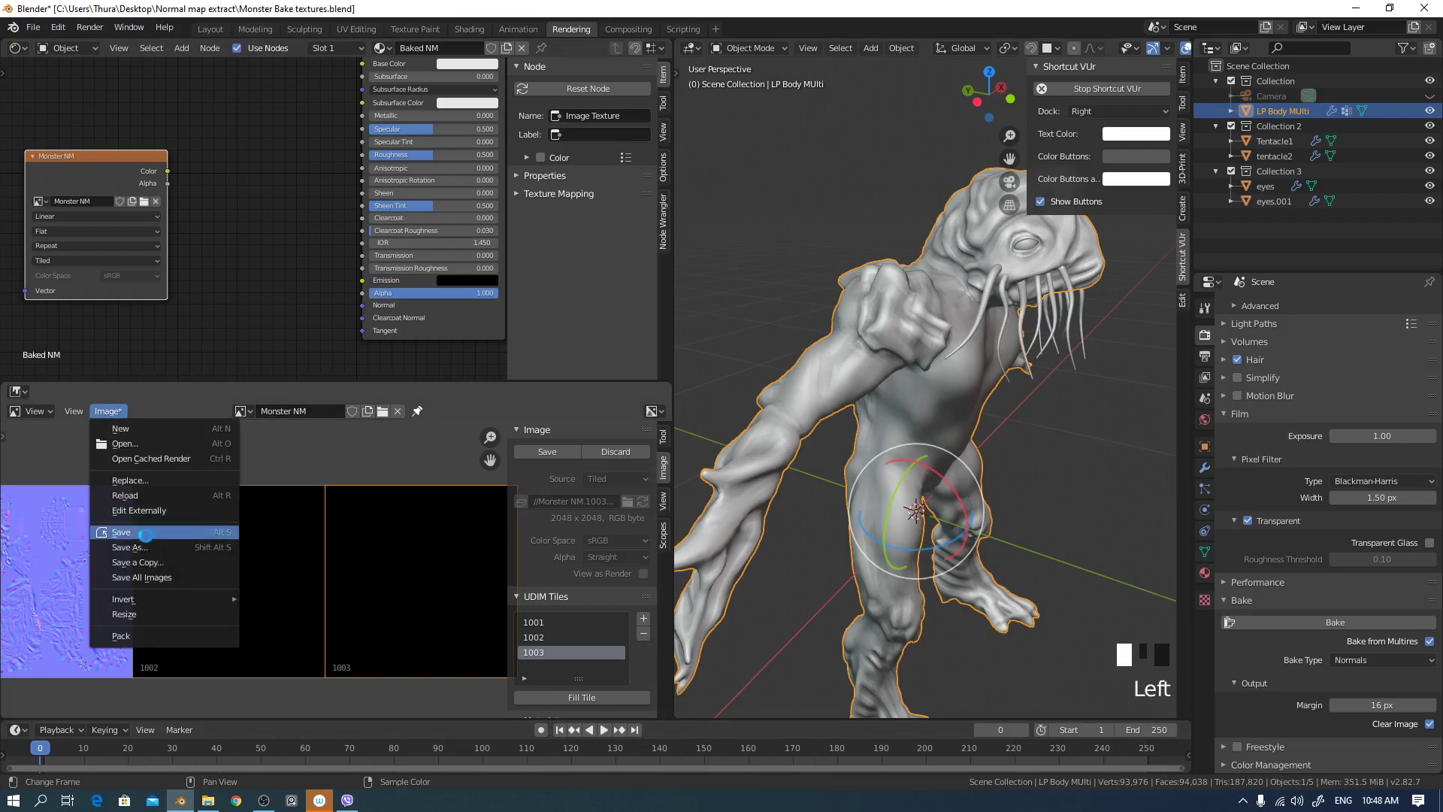
left_click(147, 535)
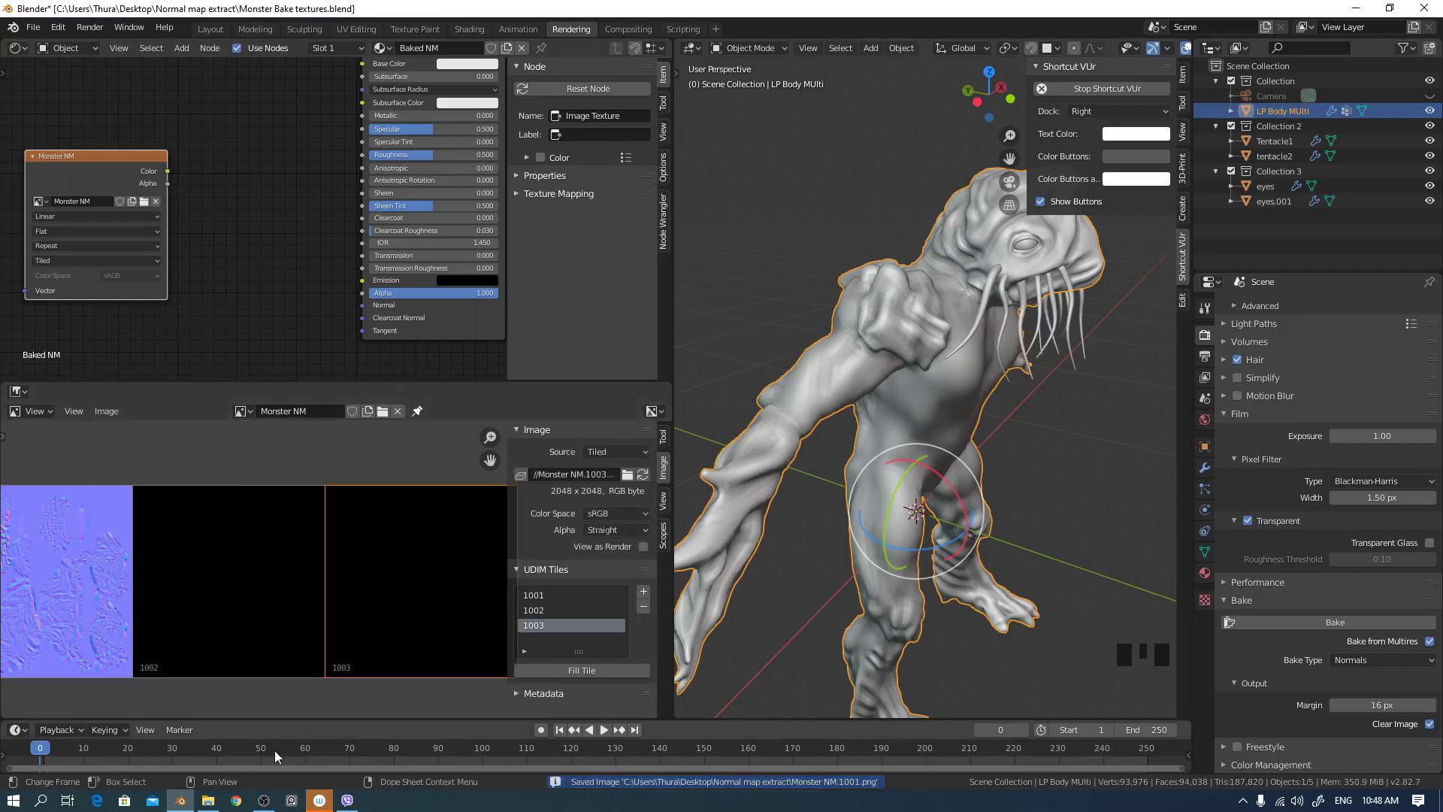
left_click(208, 801)
left_click(621, 312)
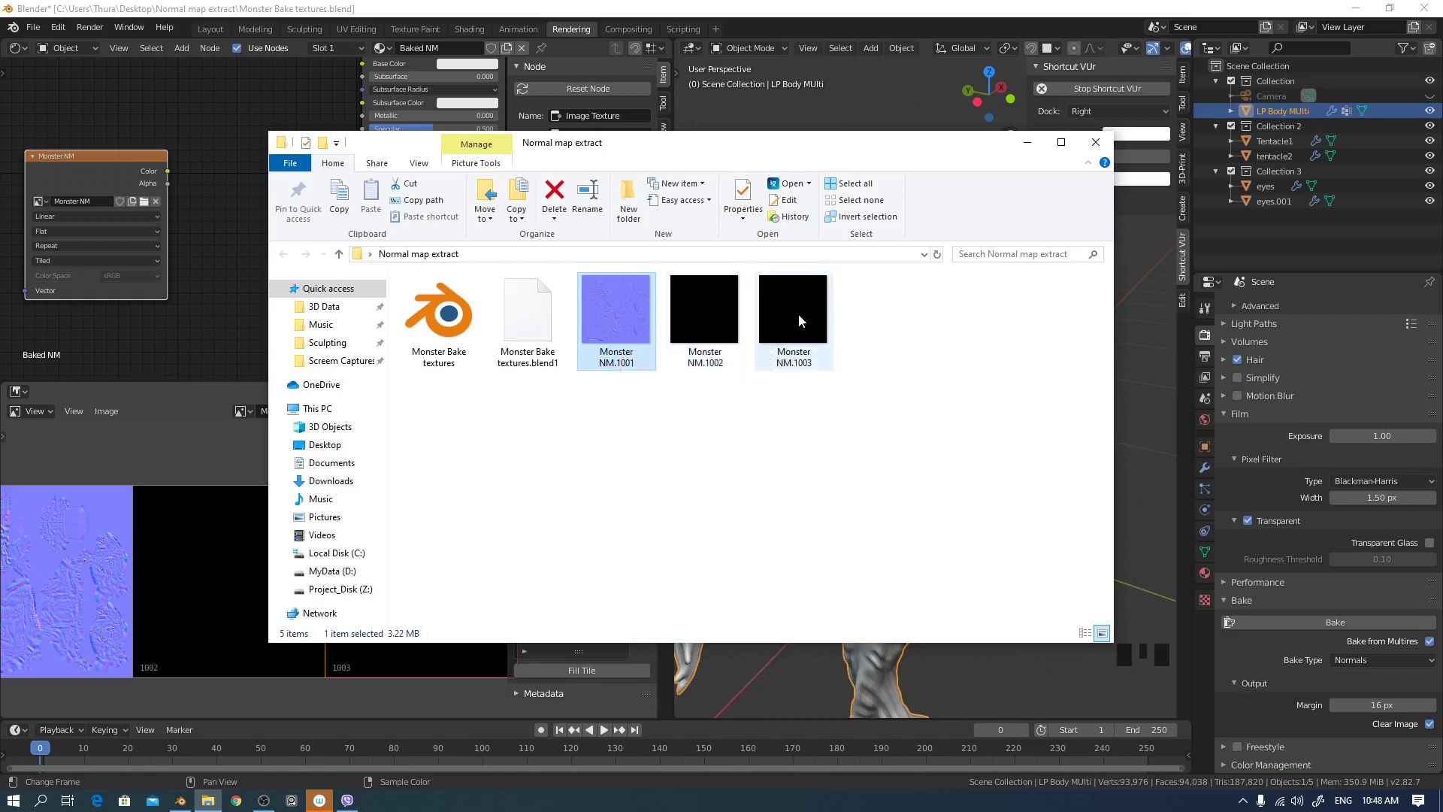
left_click(260, 336)
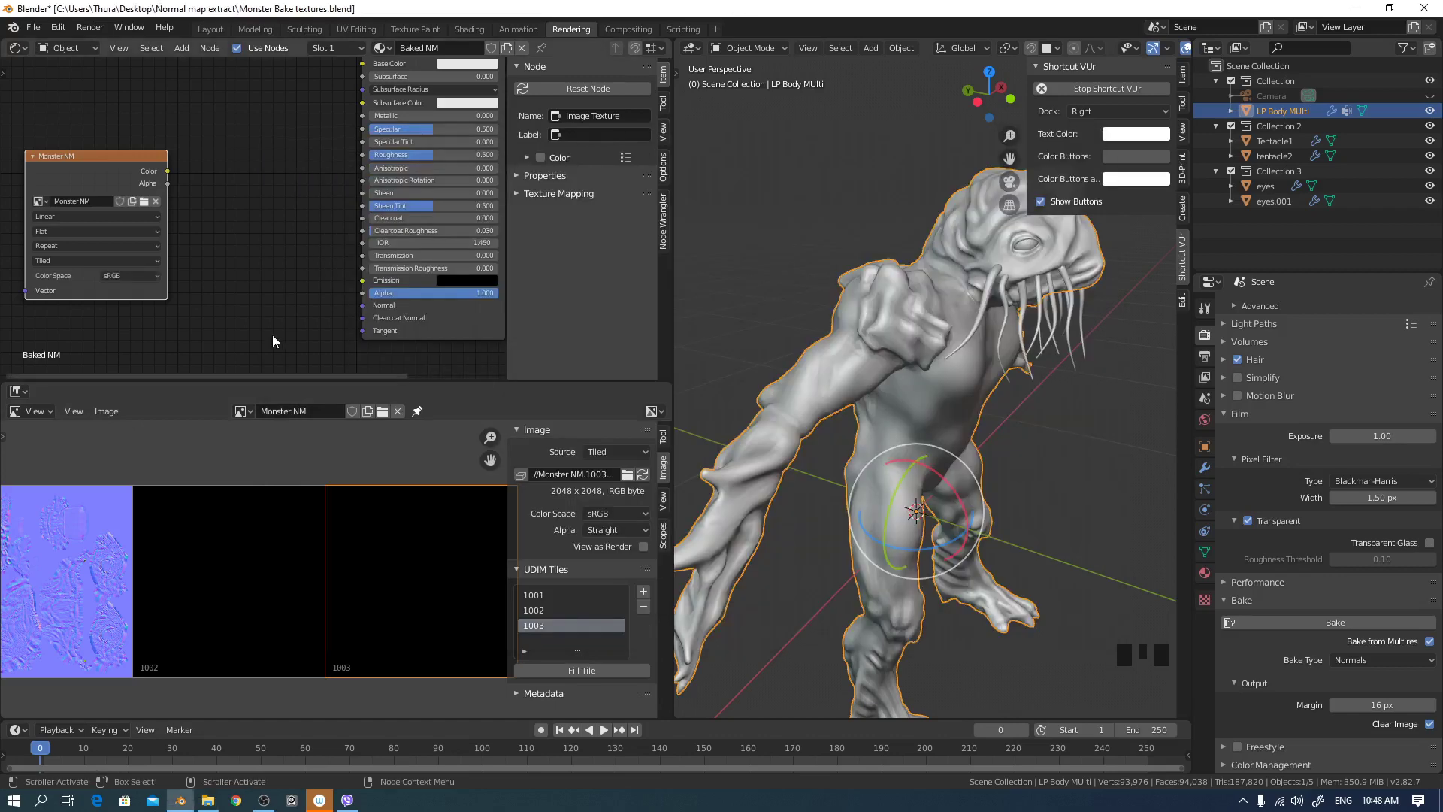
- Add a second Image Texture node below the existing nodes in the Baked NM material
middle_click_drag(243, 305, 196, 188)
left_click(238, 287)
key("shift+a")
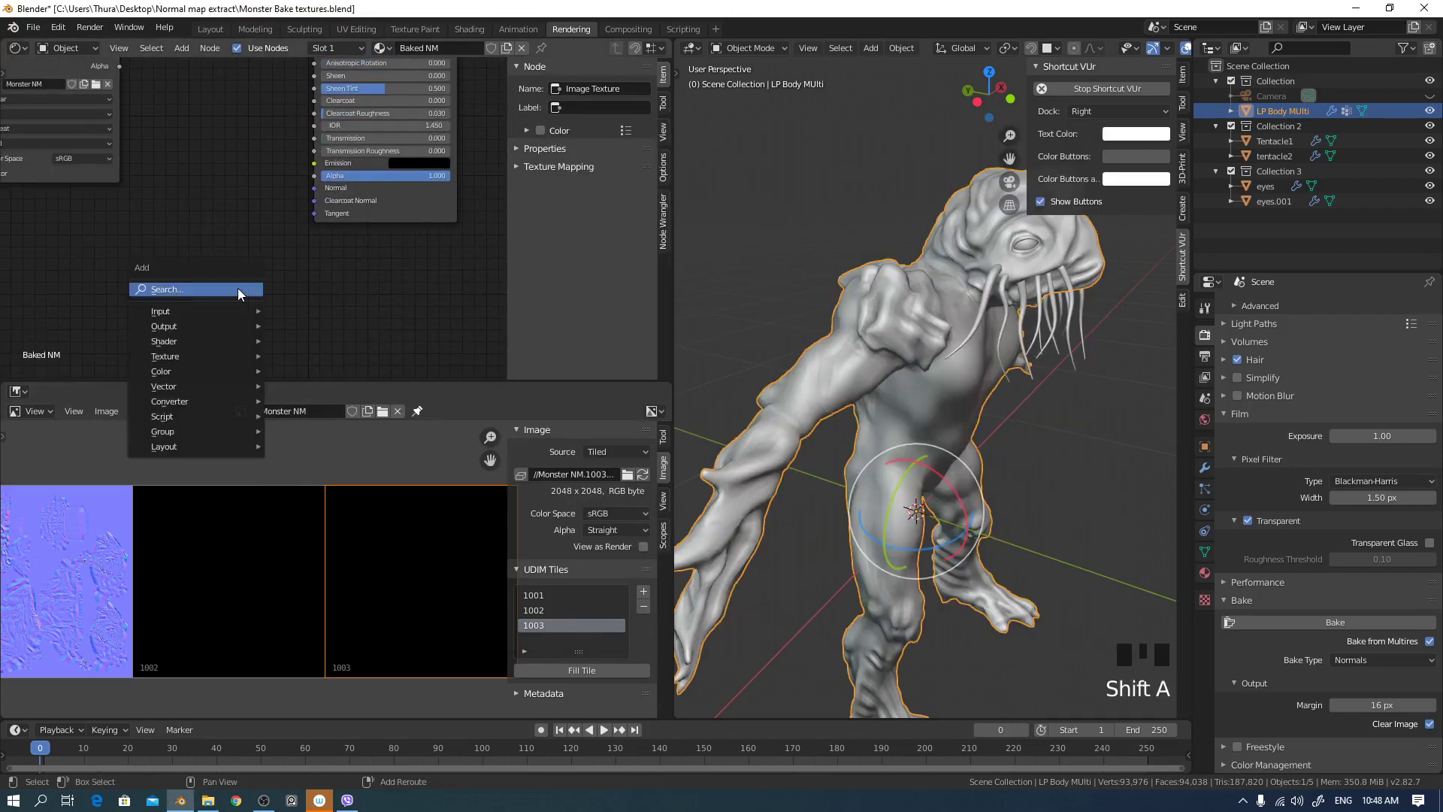
left_click(238, 289)
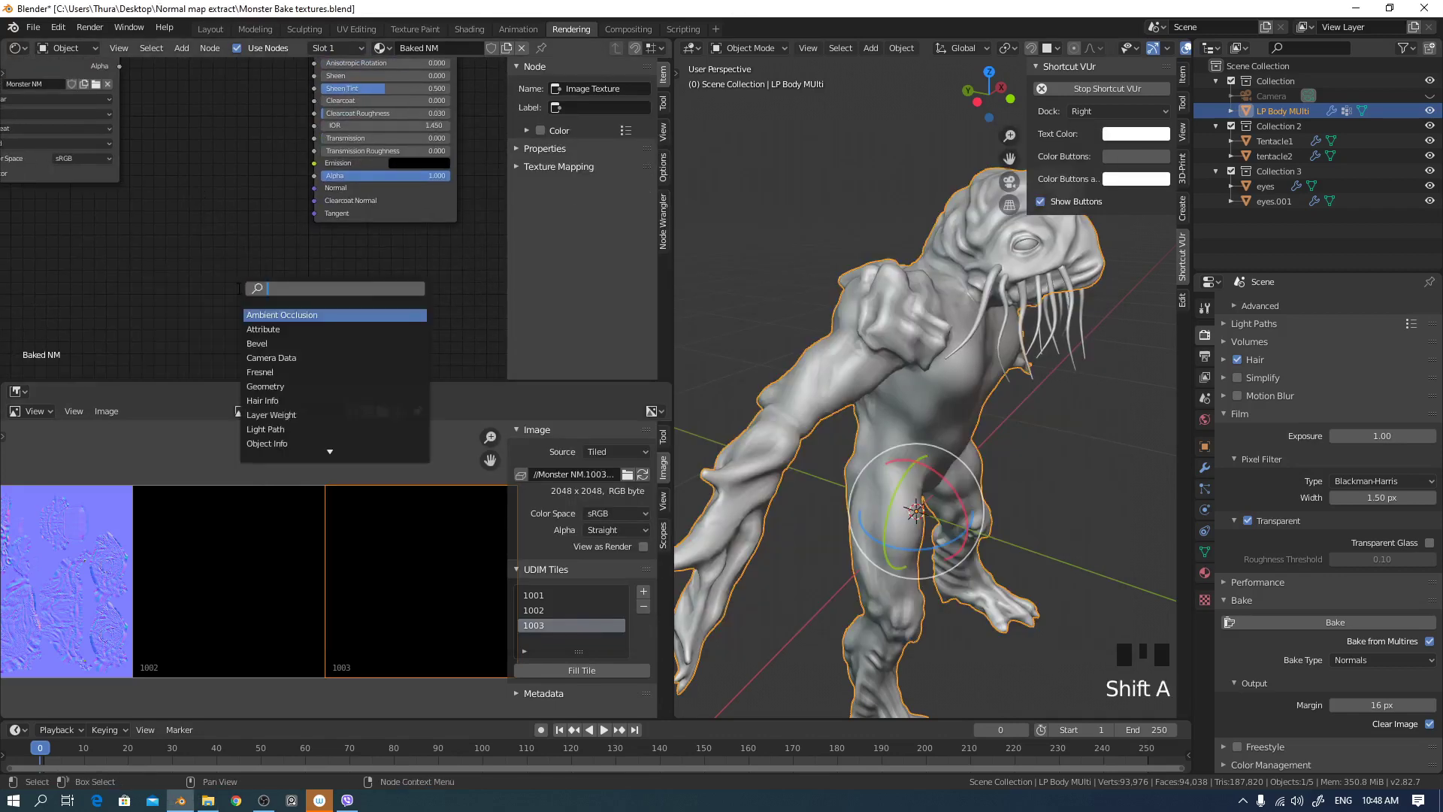
type("ima")
key("Return")
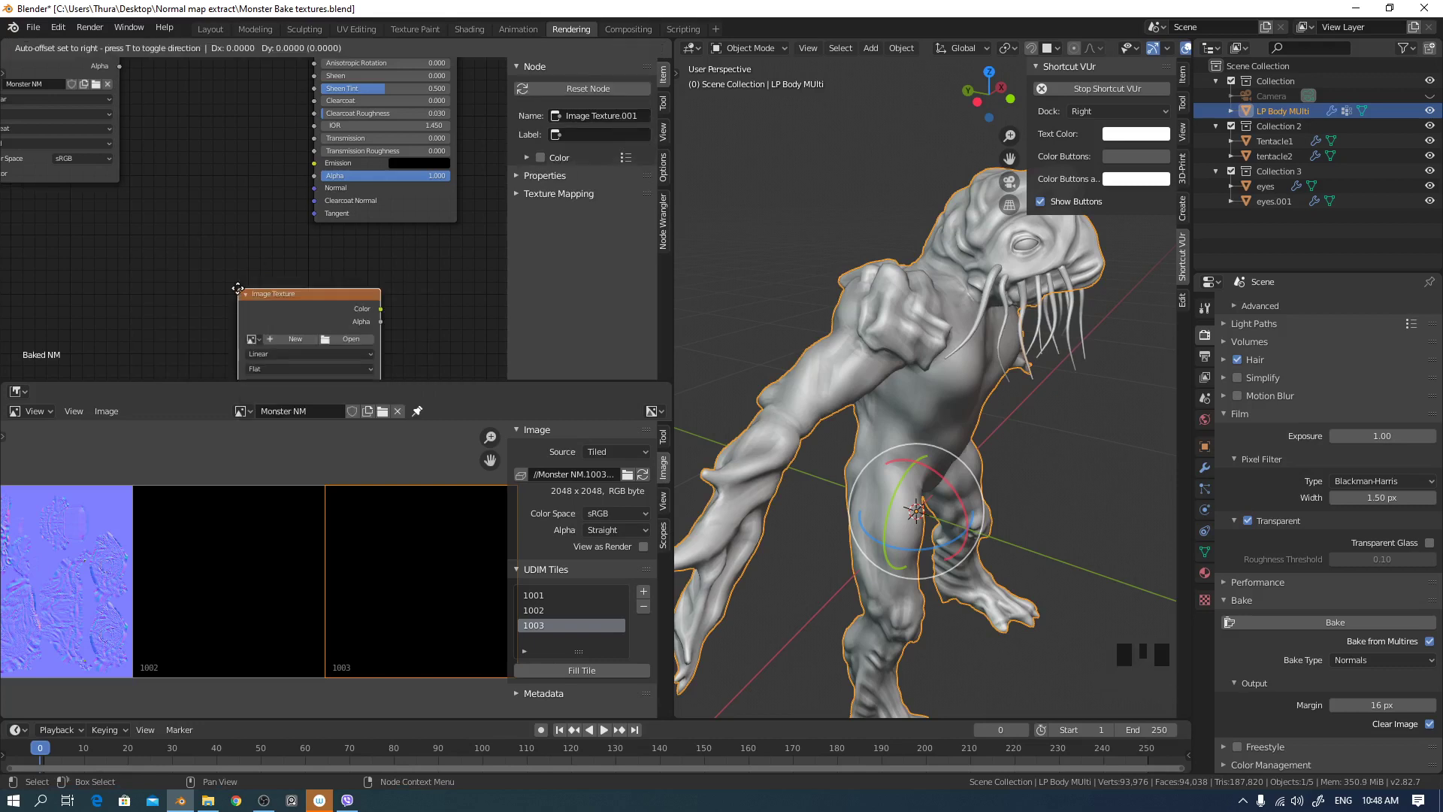
left_click(152, 215)
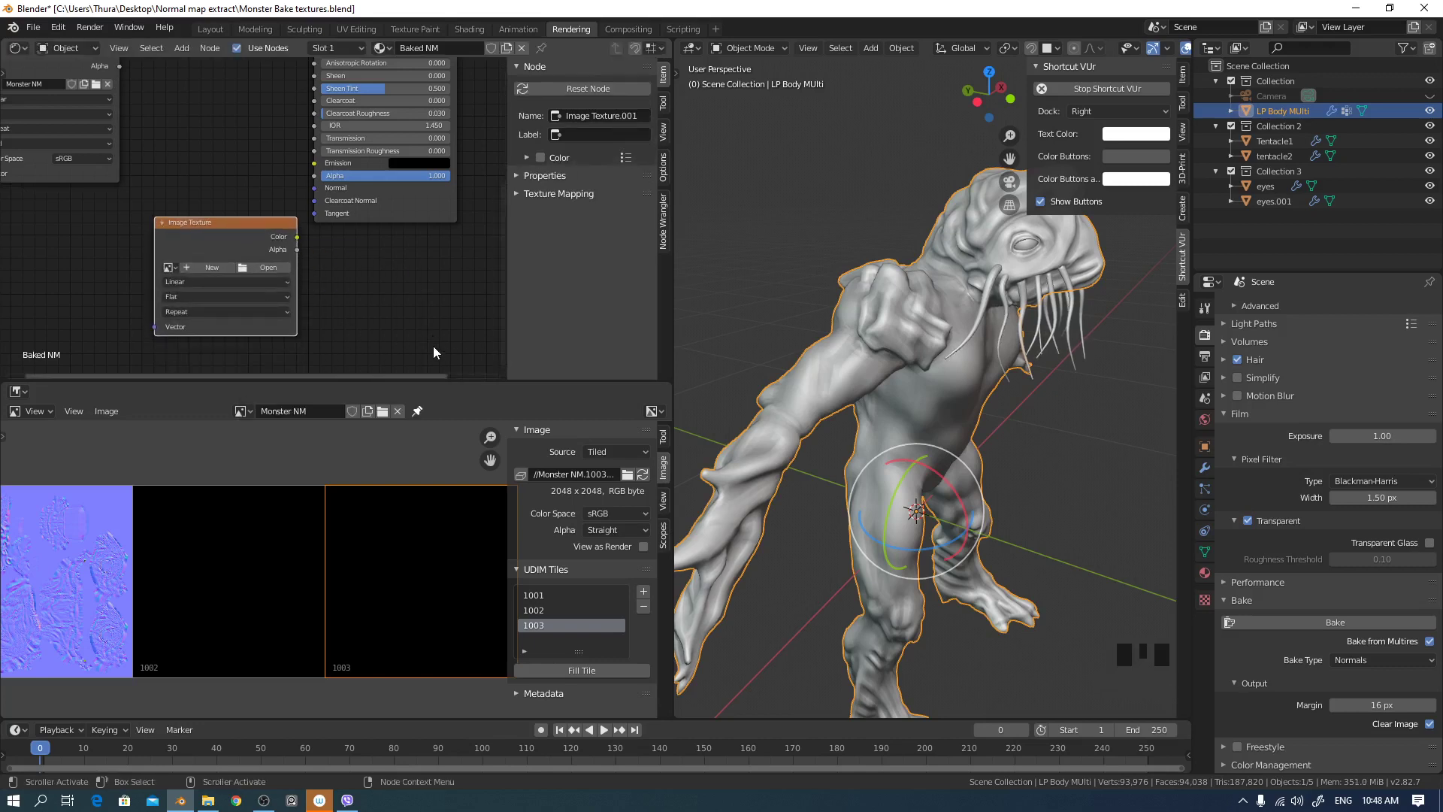
left_click(367, 287)
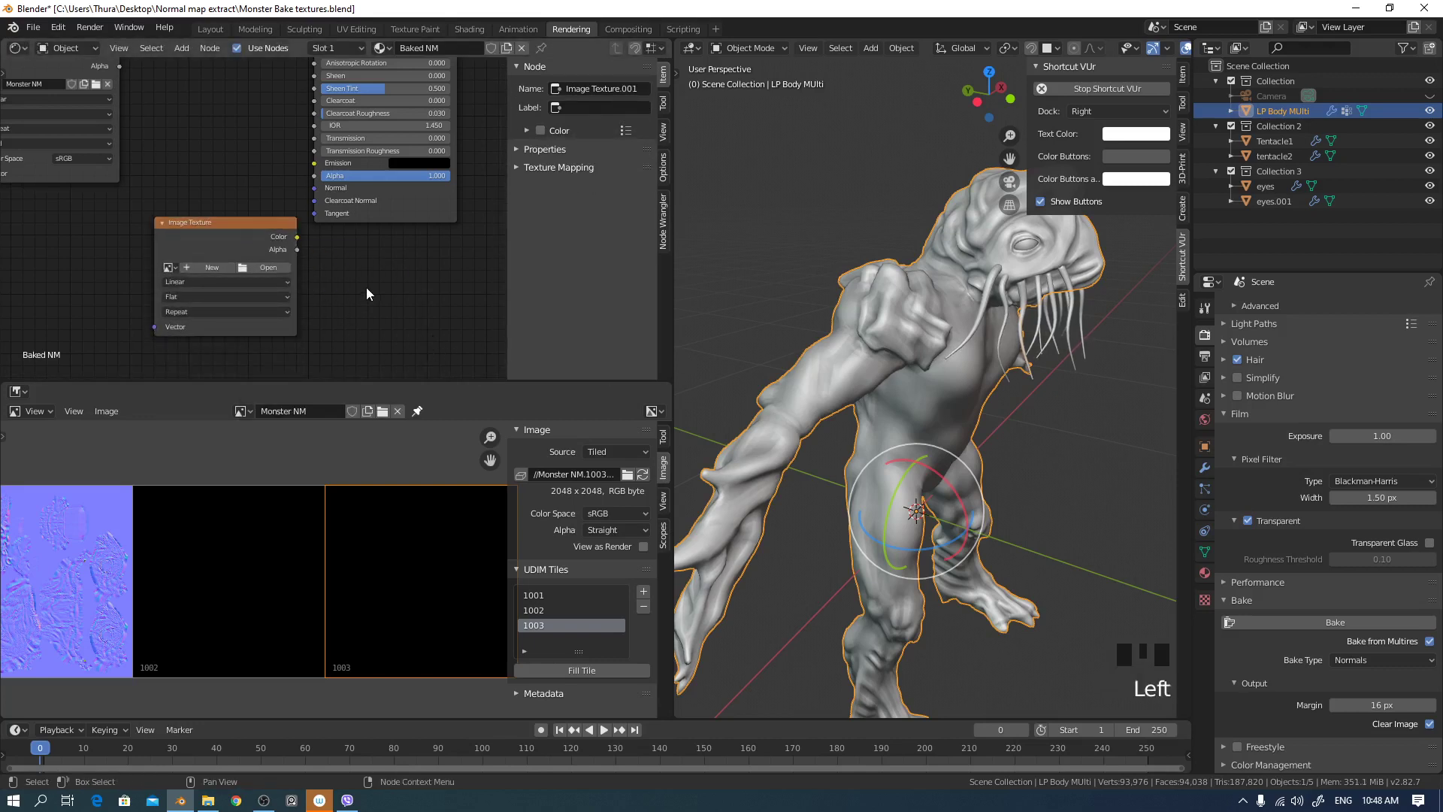
- Create a blank 2048 x 2048 px image named Normal fill in the new texture node and enlarge the shader editor area
left_click(190, 268)
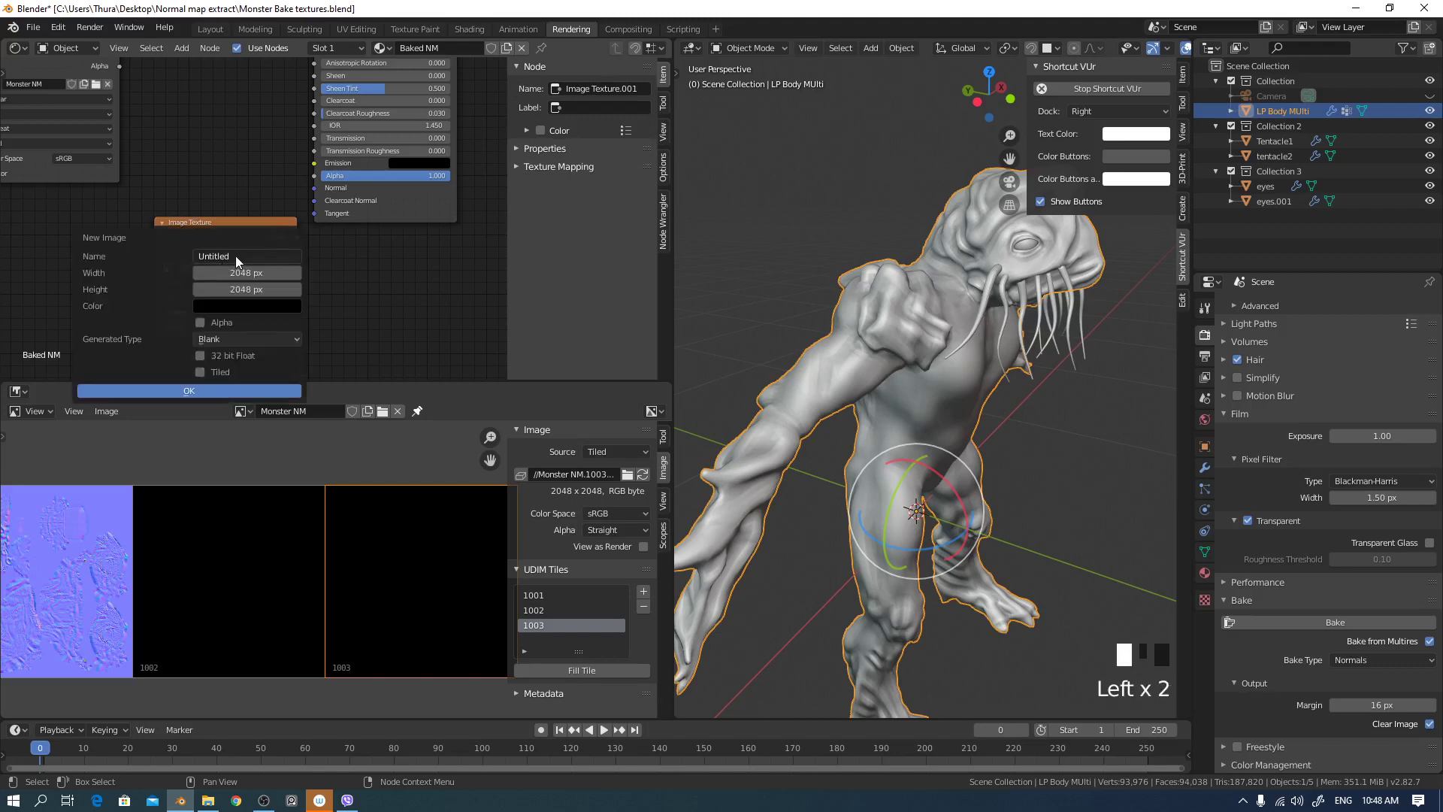
type("Normal fill")
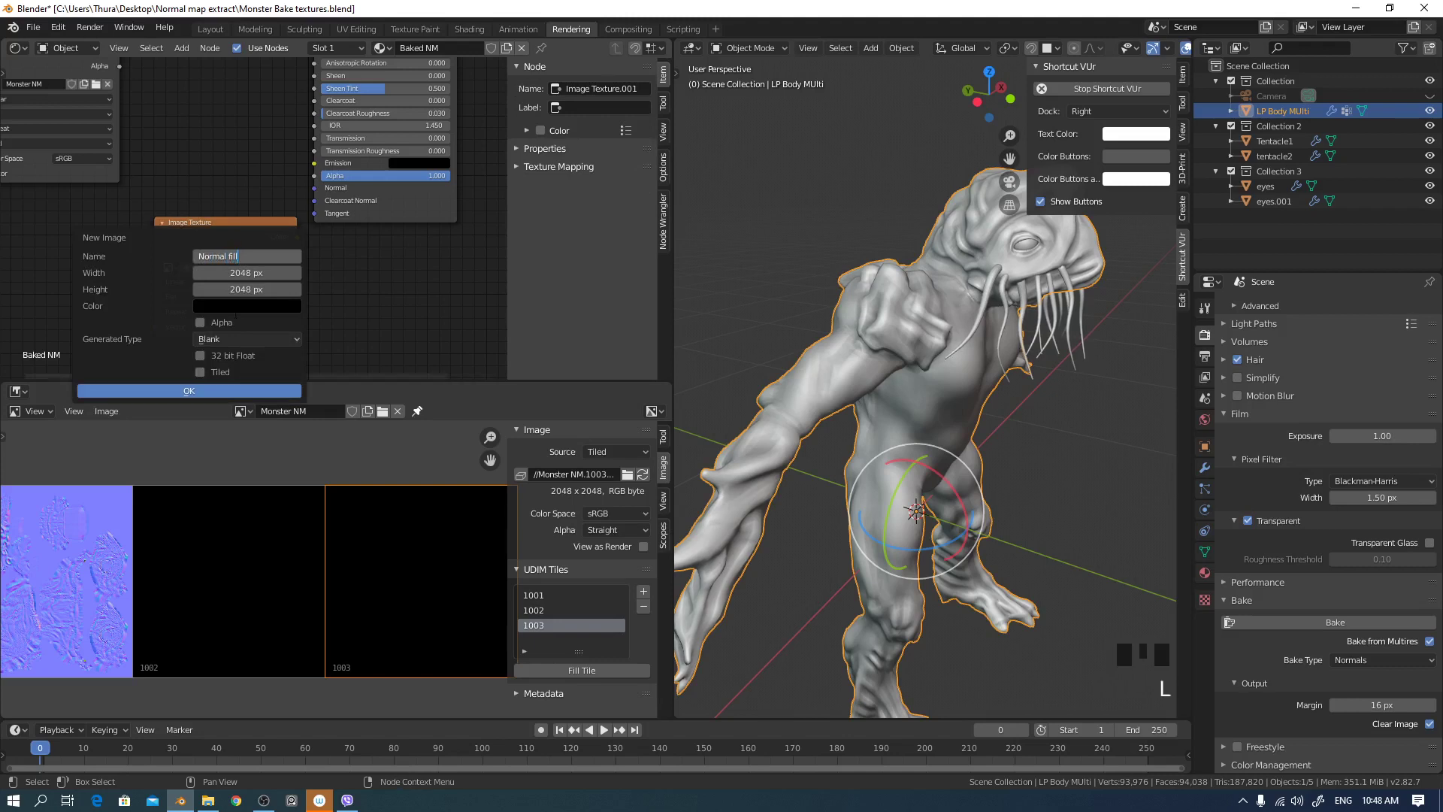
key("Return")
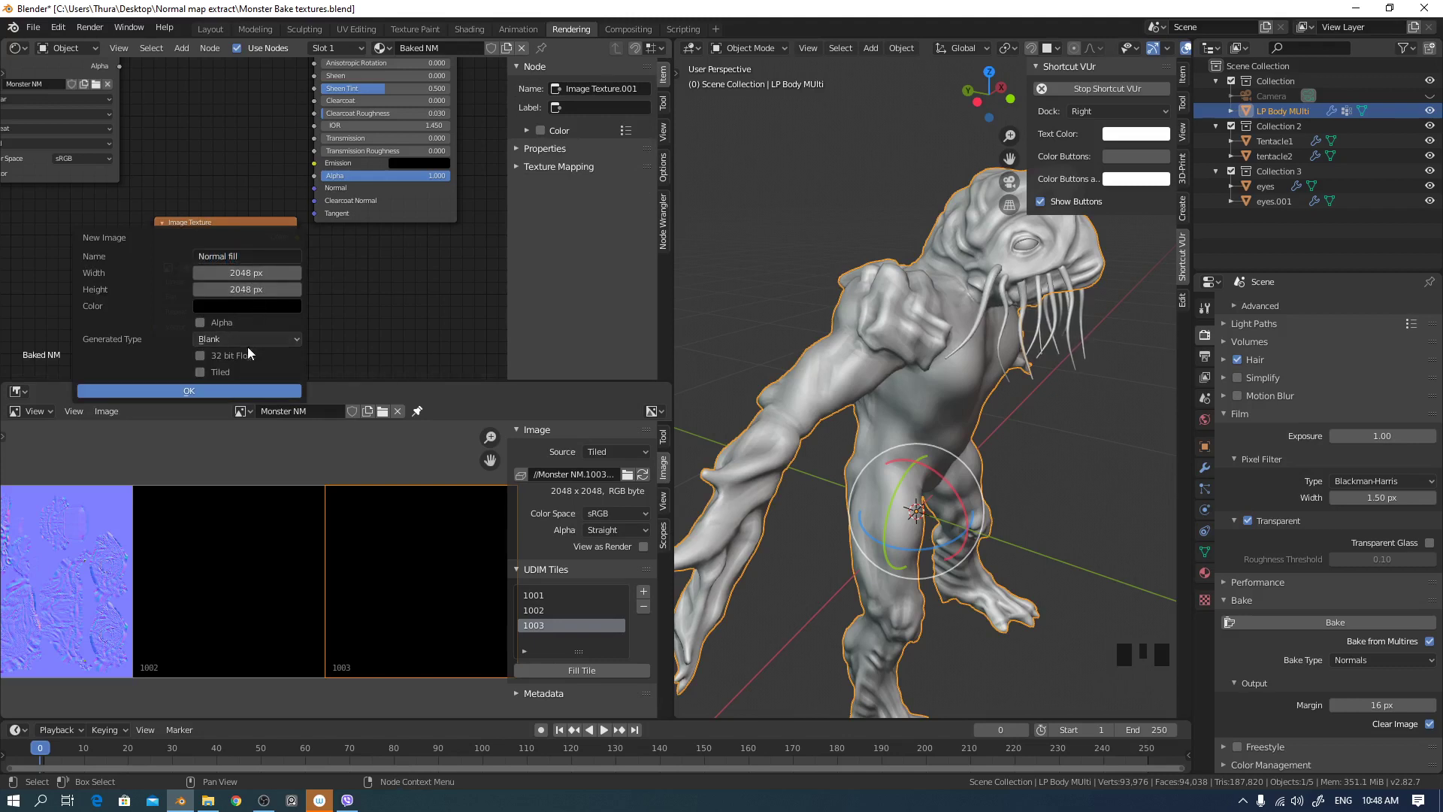
left_click(209, 394)
mouse_move(237, 217)
left_mouse_down()
mouse_move(224, 199)
mouse_move(233, 212)
left_mouse_up()
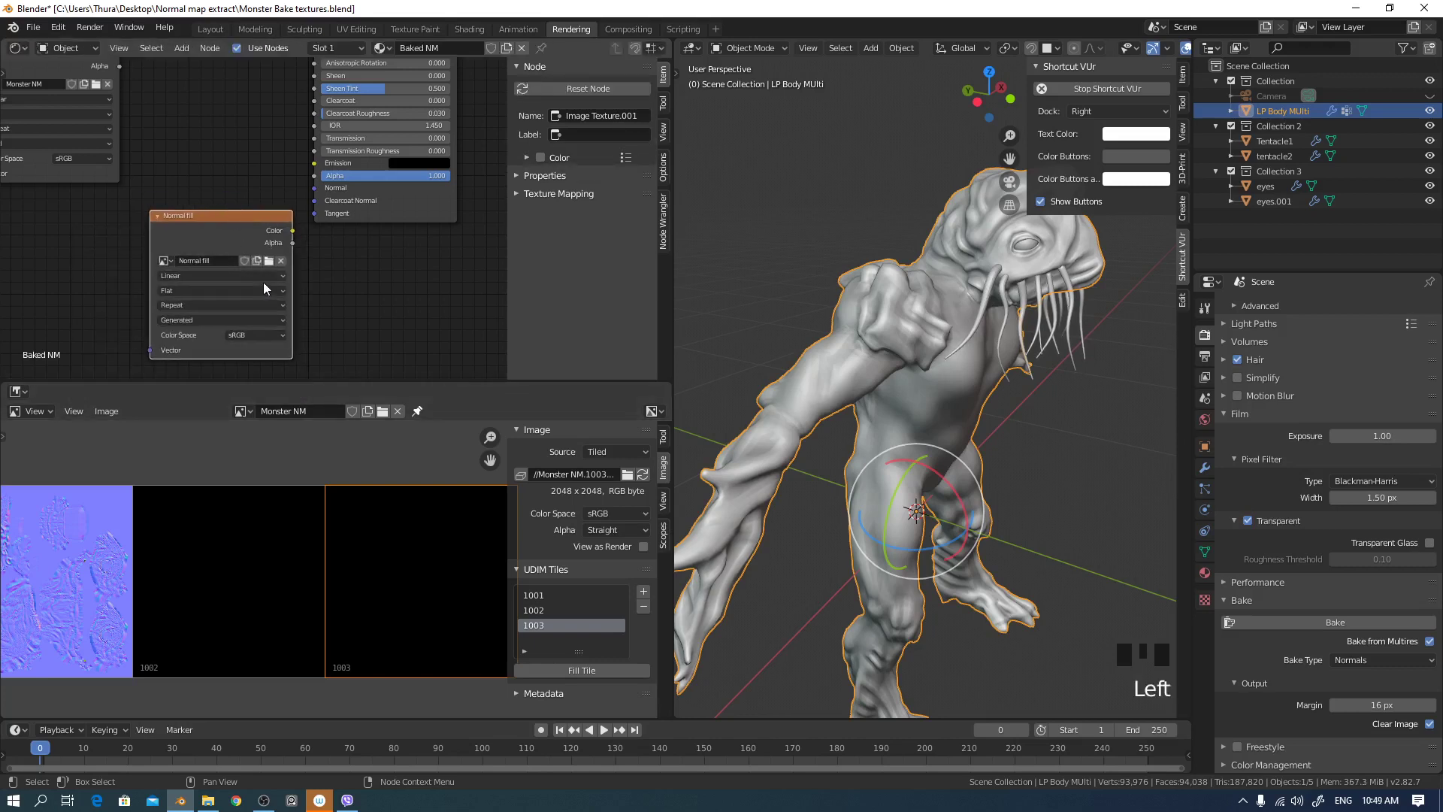
left_click_drag(254, 382, 251, 431)
middle_click_drag(229, 293, 243, 287)
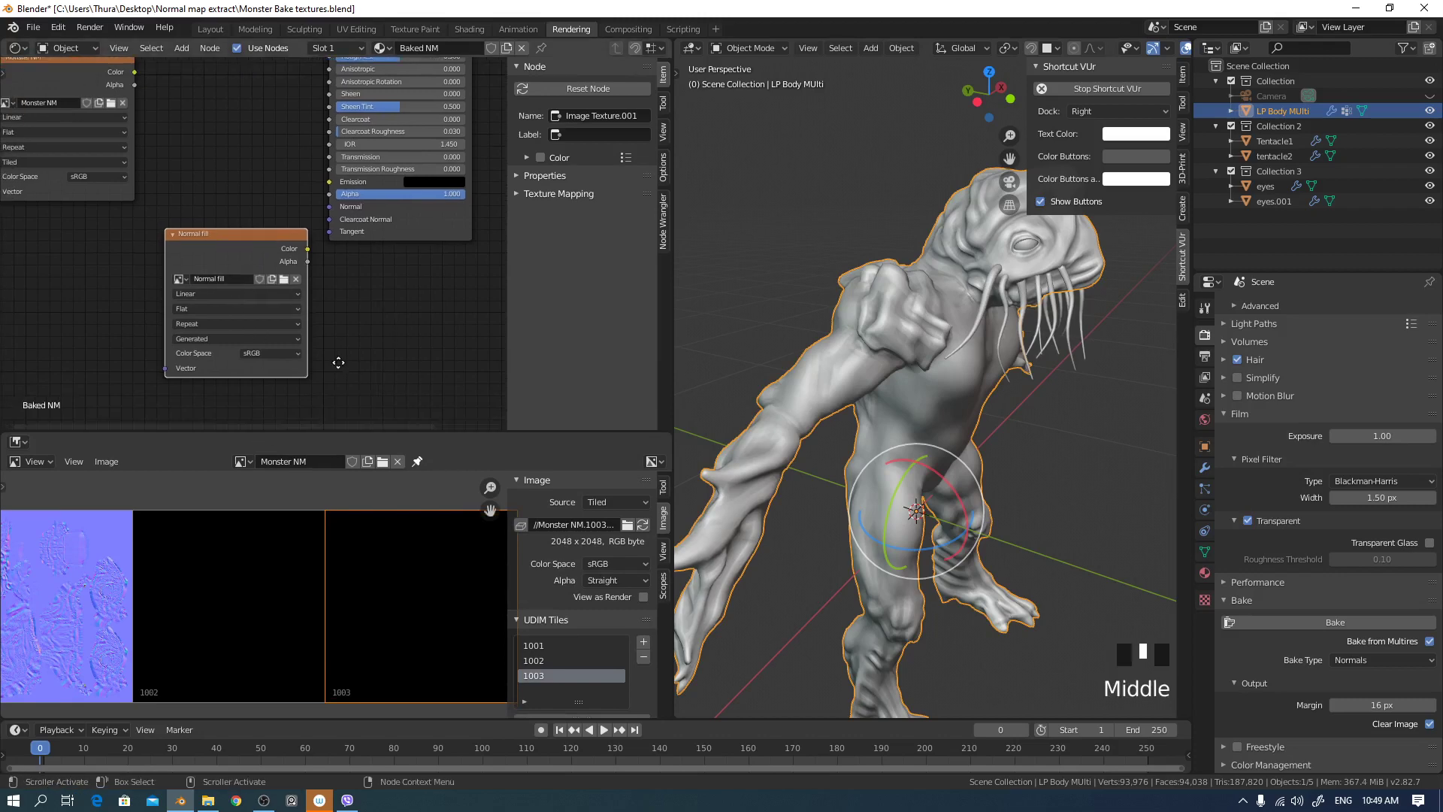
left_click(231, 260)
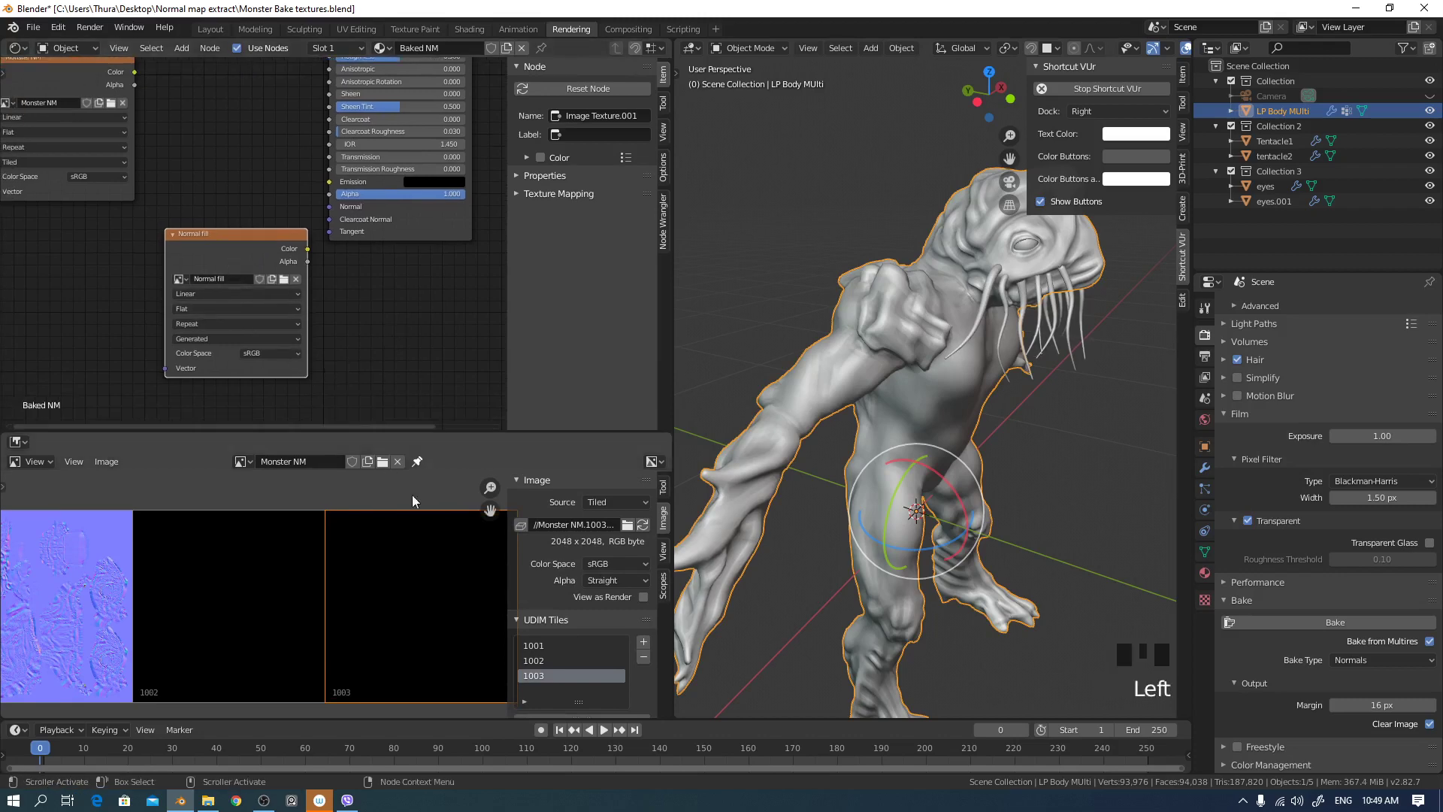
- Compare baked tile 1001 with tiles 1002 and 1003 of the Monster NM image while viewing the monster from several angles
middle_click_drag(1085, 445, 1041, 415)
middle_click_drag(256, 615, 331, 598)
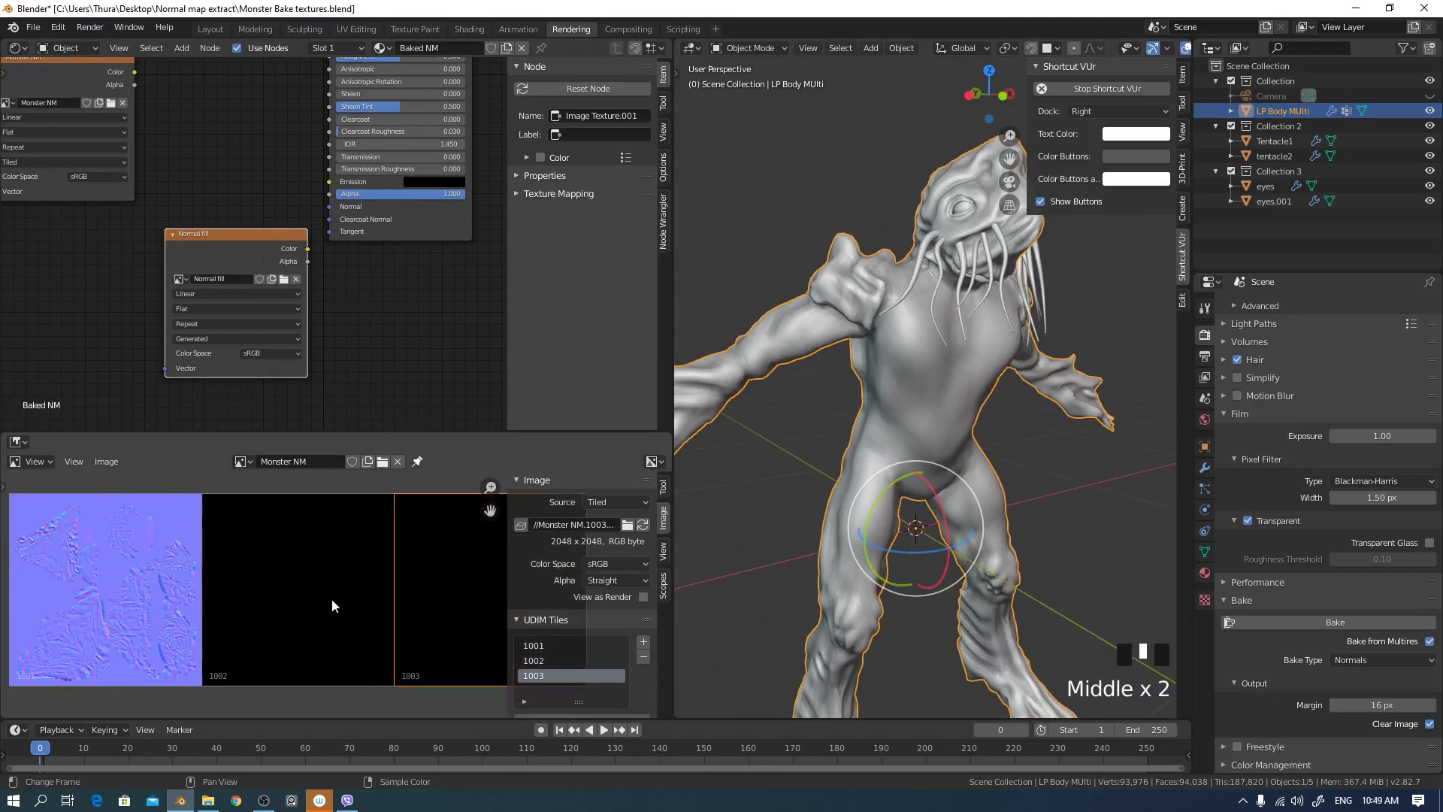
scroll(331, 599, "down", 1)
middle_click_drag(771, 544, 955, 451)
middle_click_drag(338, 593, 140, 618)
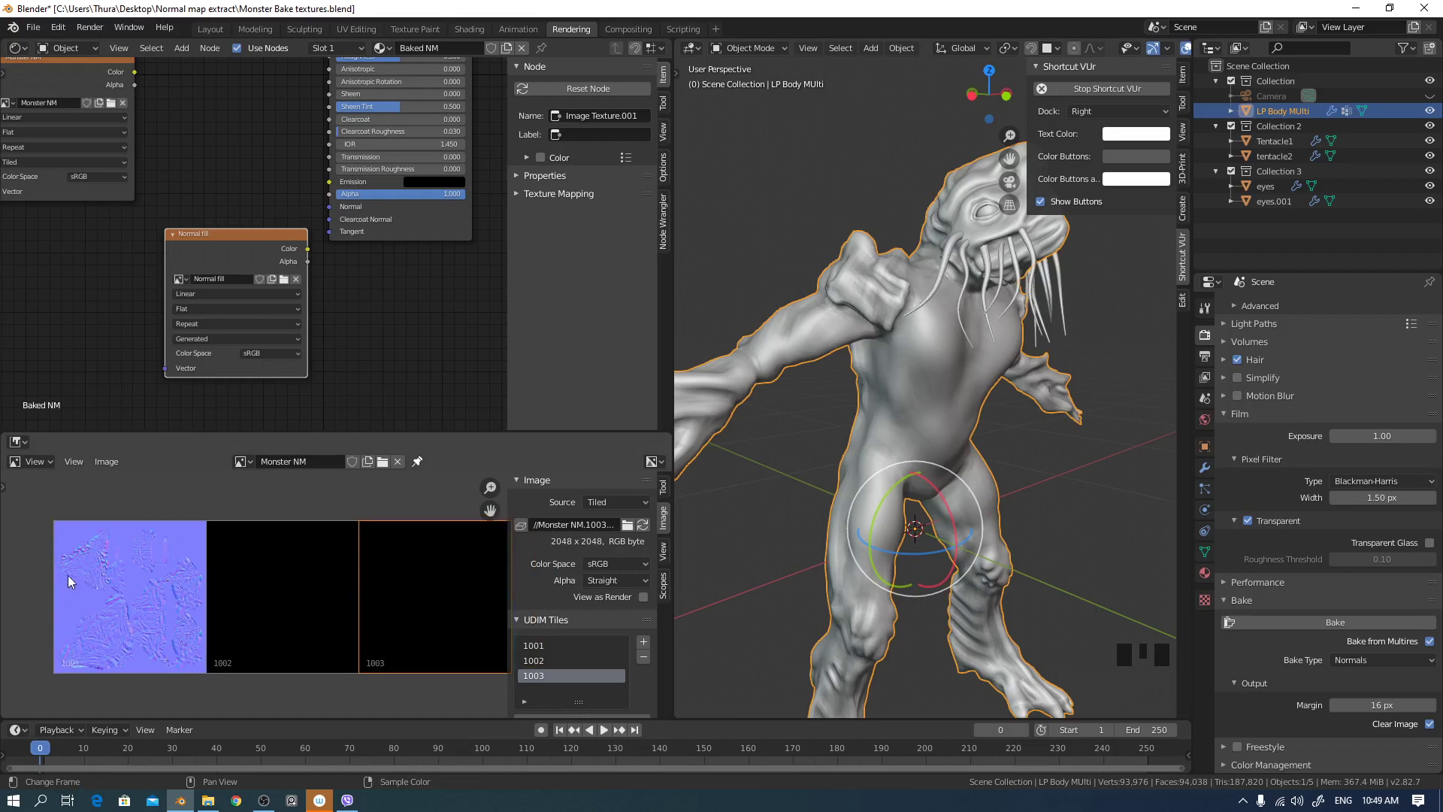
middle_click_drag(290, 606, 273, 616)
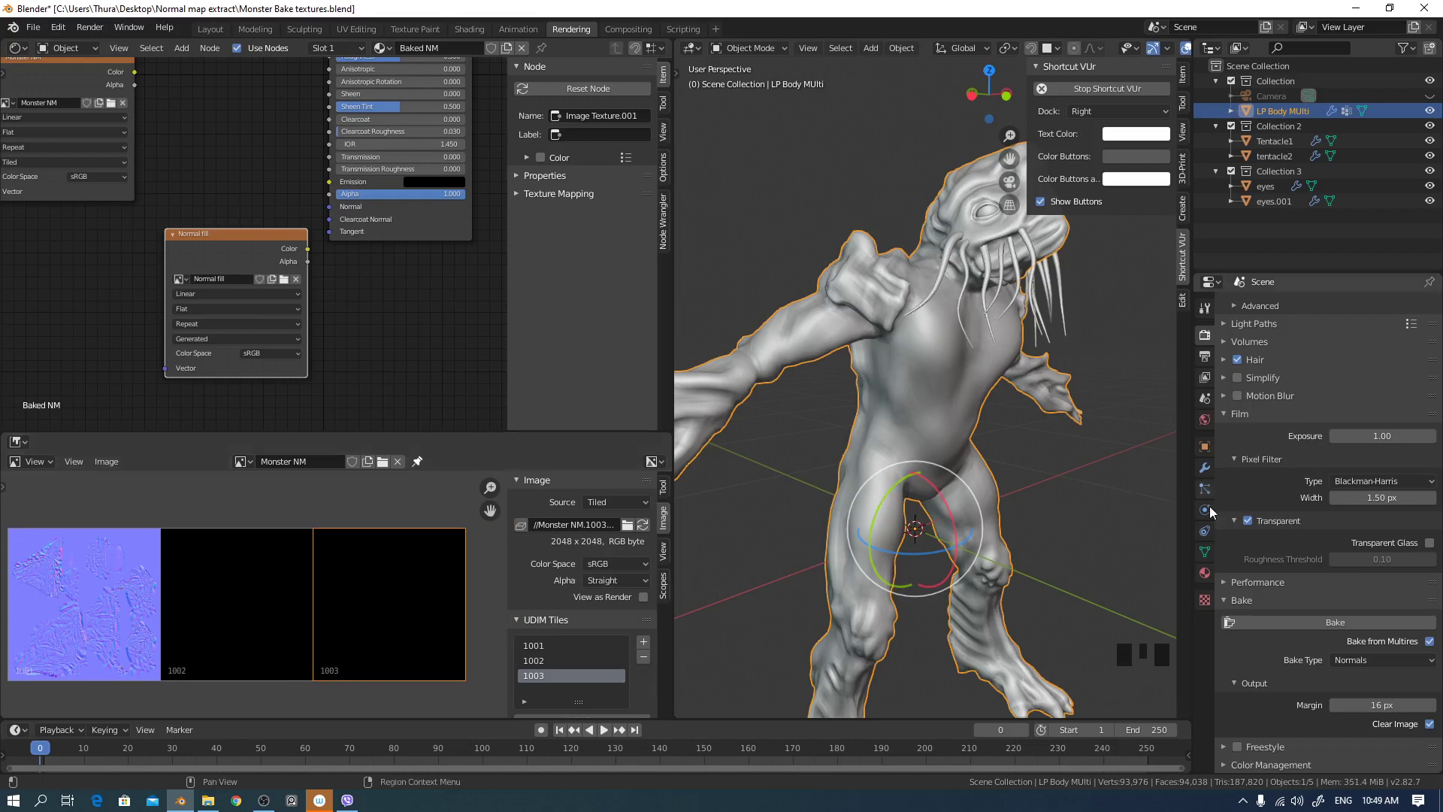
- Change the shader editor area to a UV Editor, enlarge it, and display the mesh data properties of LP Body MUlti
left_click(16, 48)
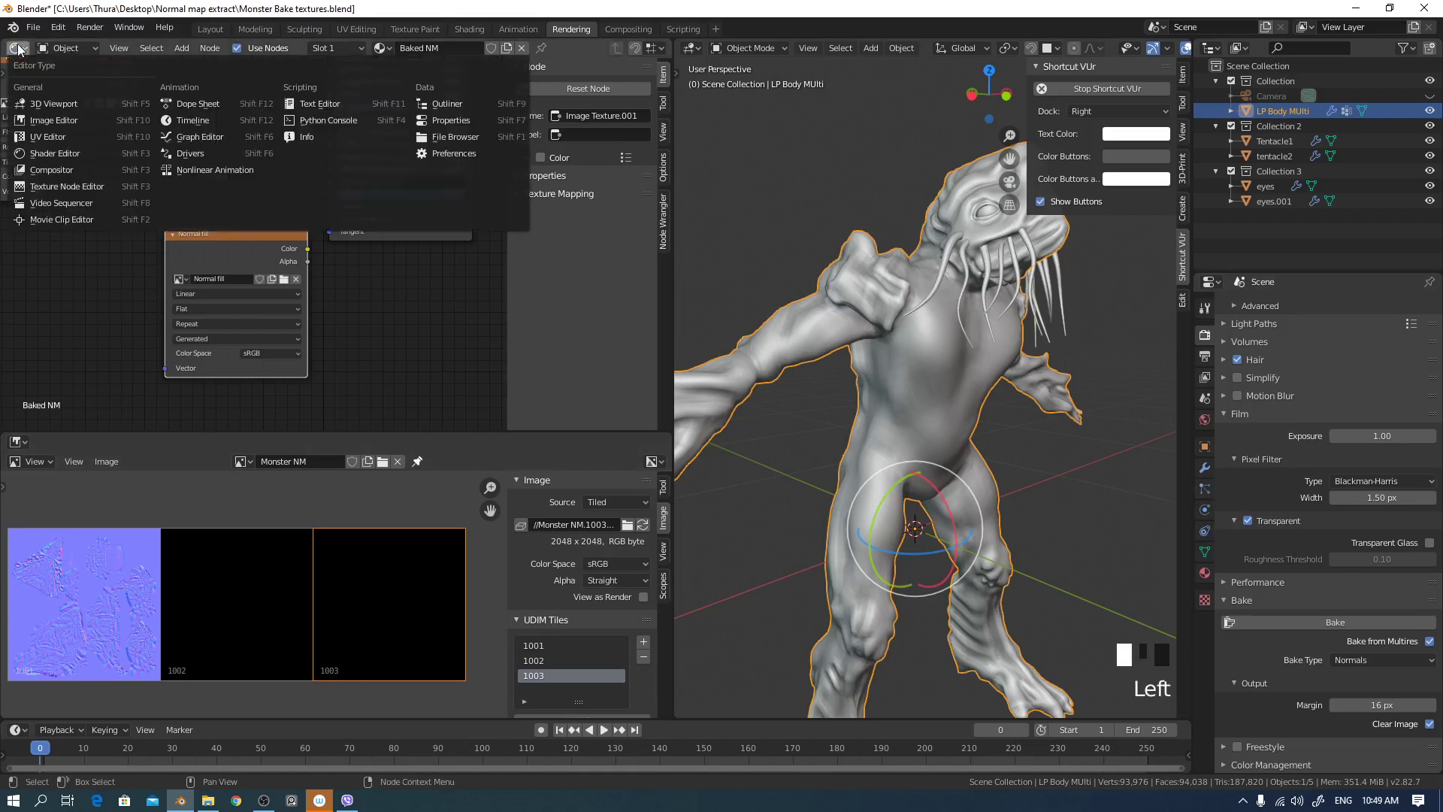
left_click(46, 141)
left_click_drag(412, 433, 412, 482)
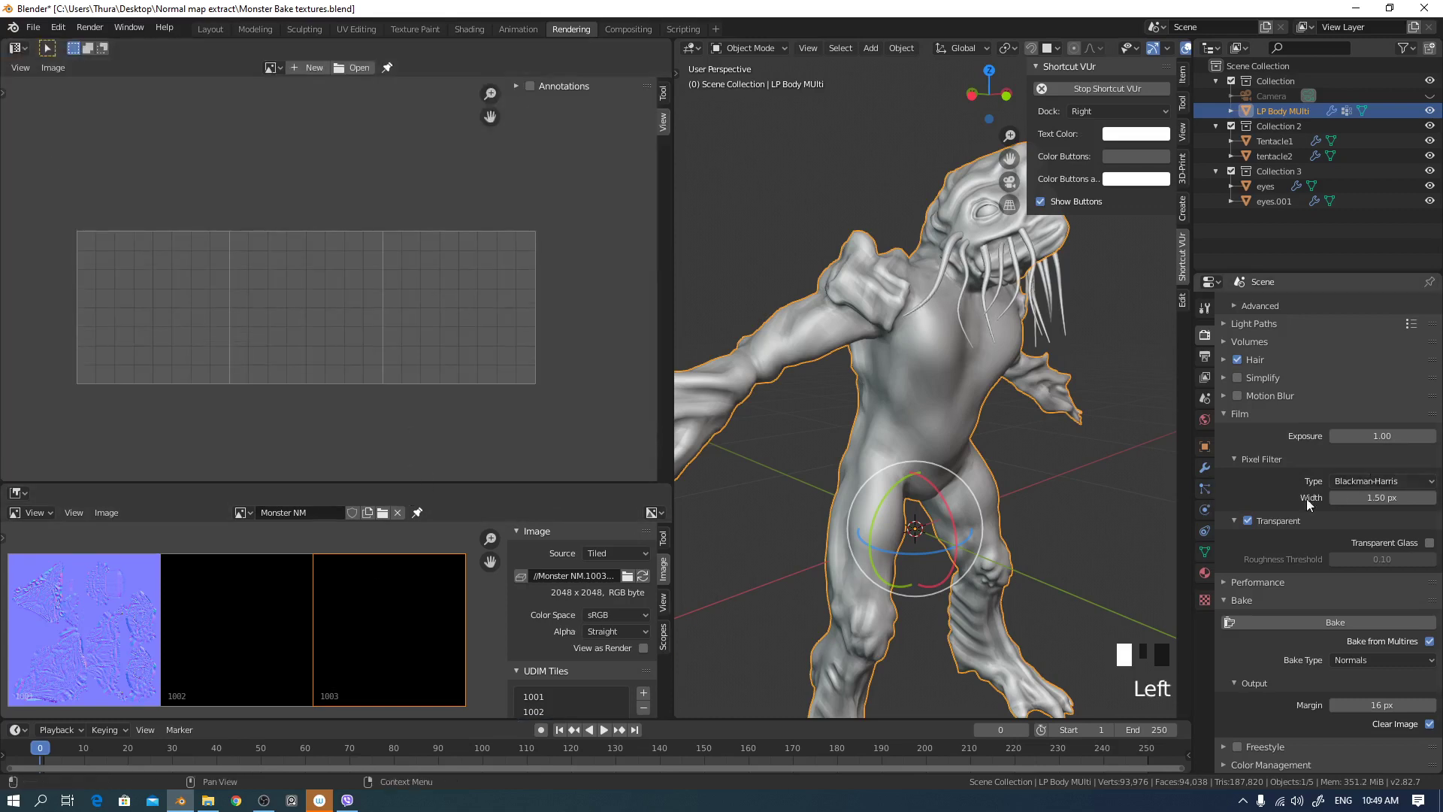
left_click(1205, 552)
middle_click_drag(992, 459, 970, 462)
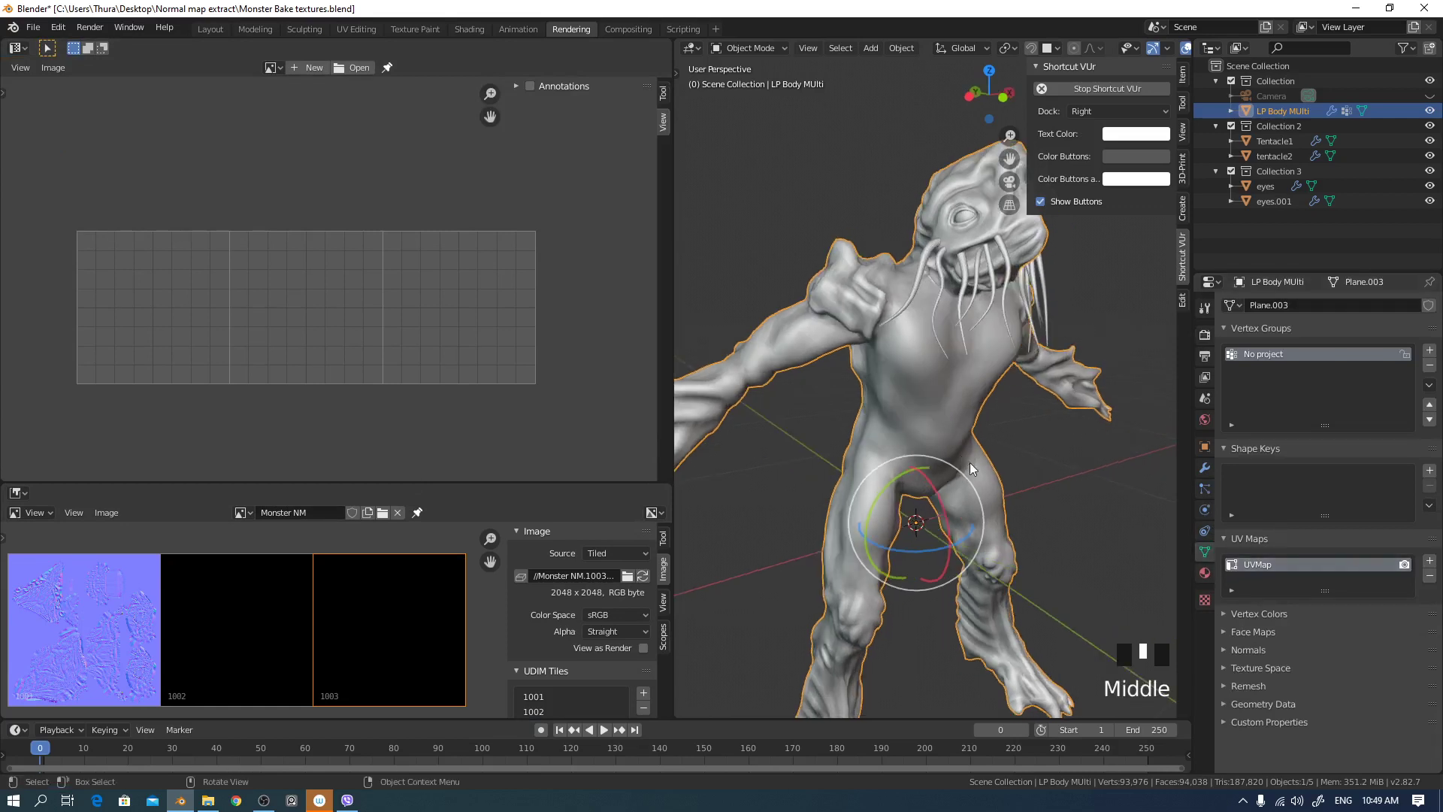
- Enter Edit Mode on LP Body MUlti and deselect all of its faces
left_click(1266, 539)
left_click(1263, 539)
middle_click_drag(1052, 482, 1081, 463)
scroll(1018, 525, "down", 2)
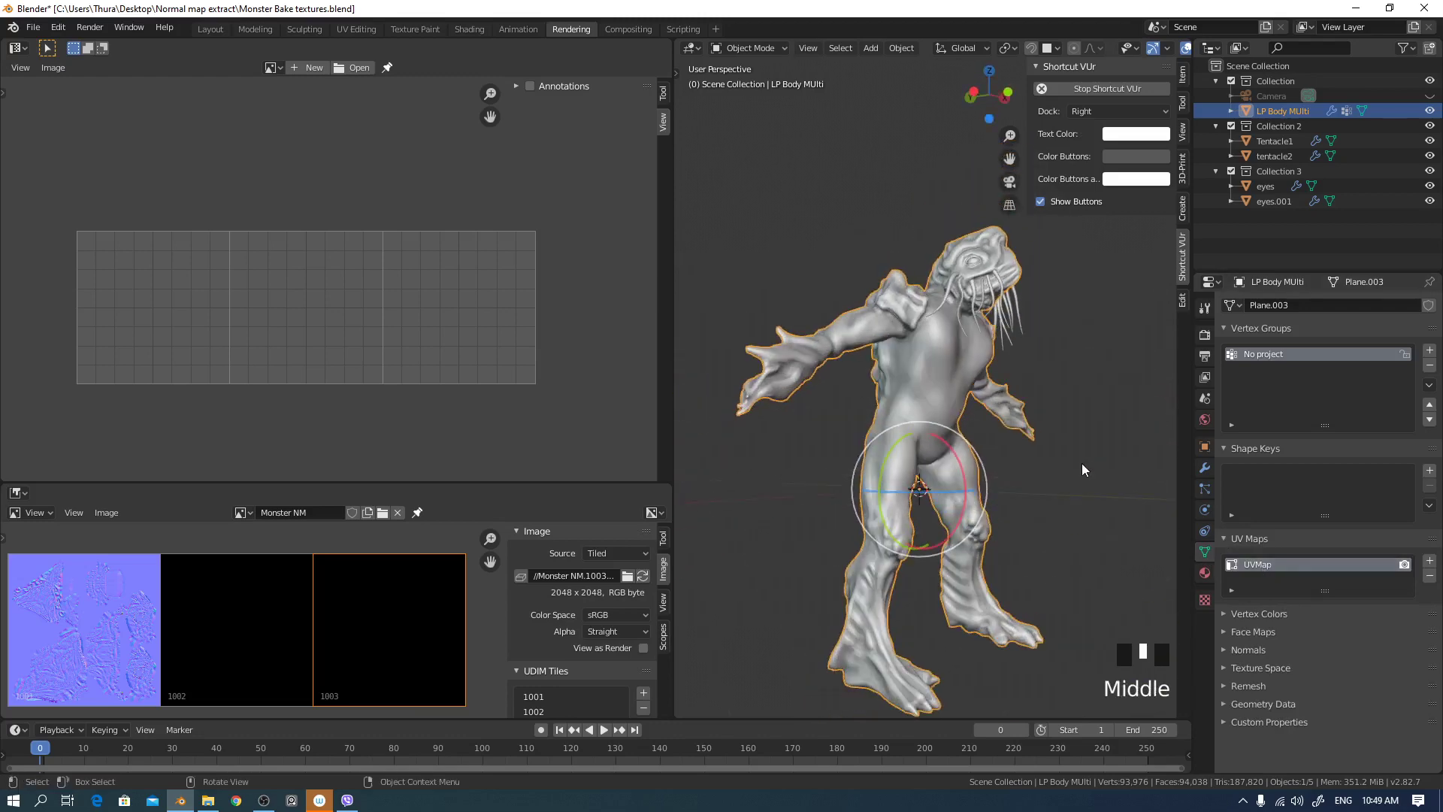
key("Tab")
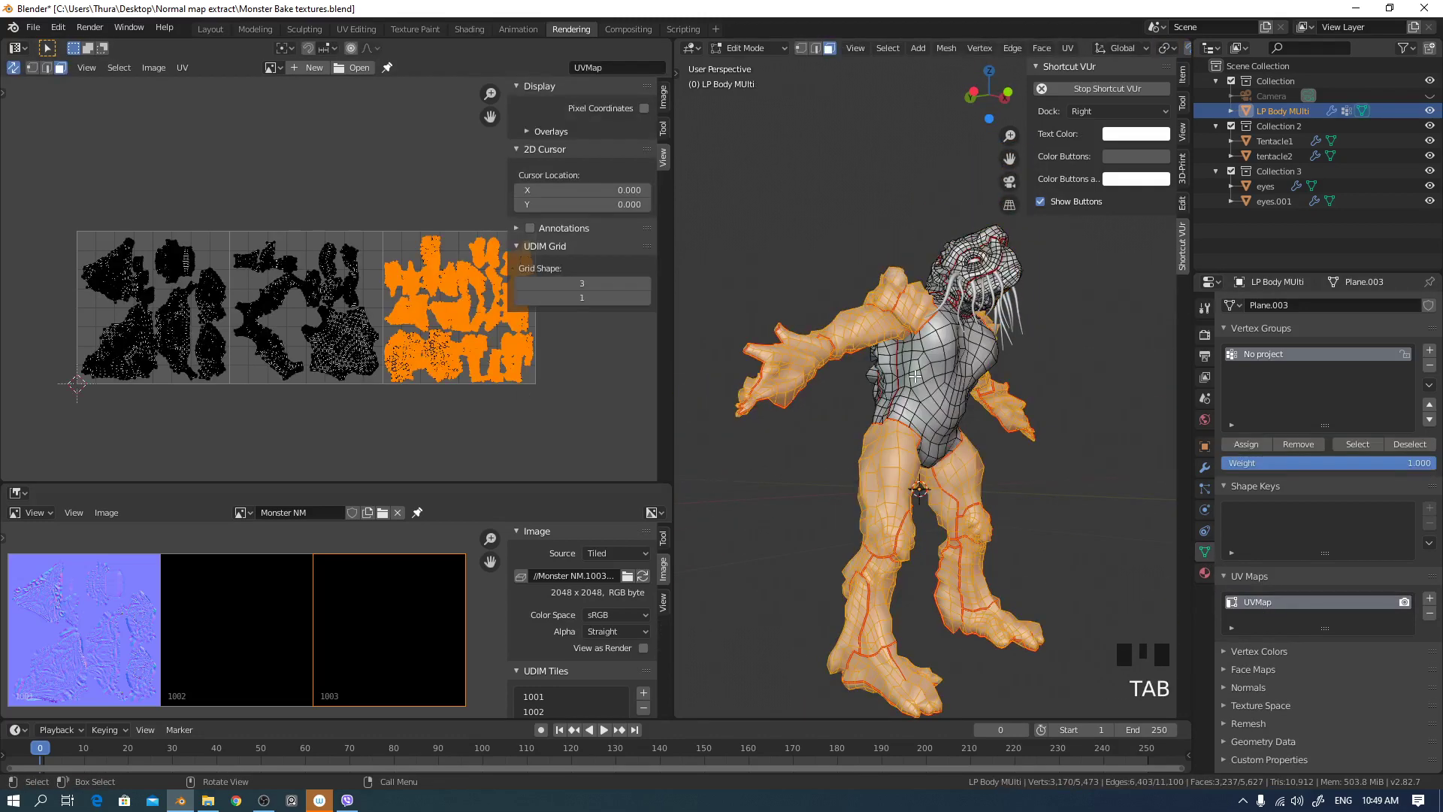
left_click(988, 383)
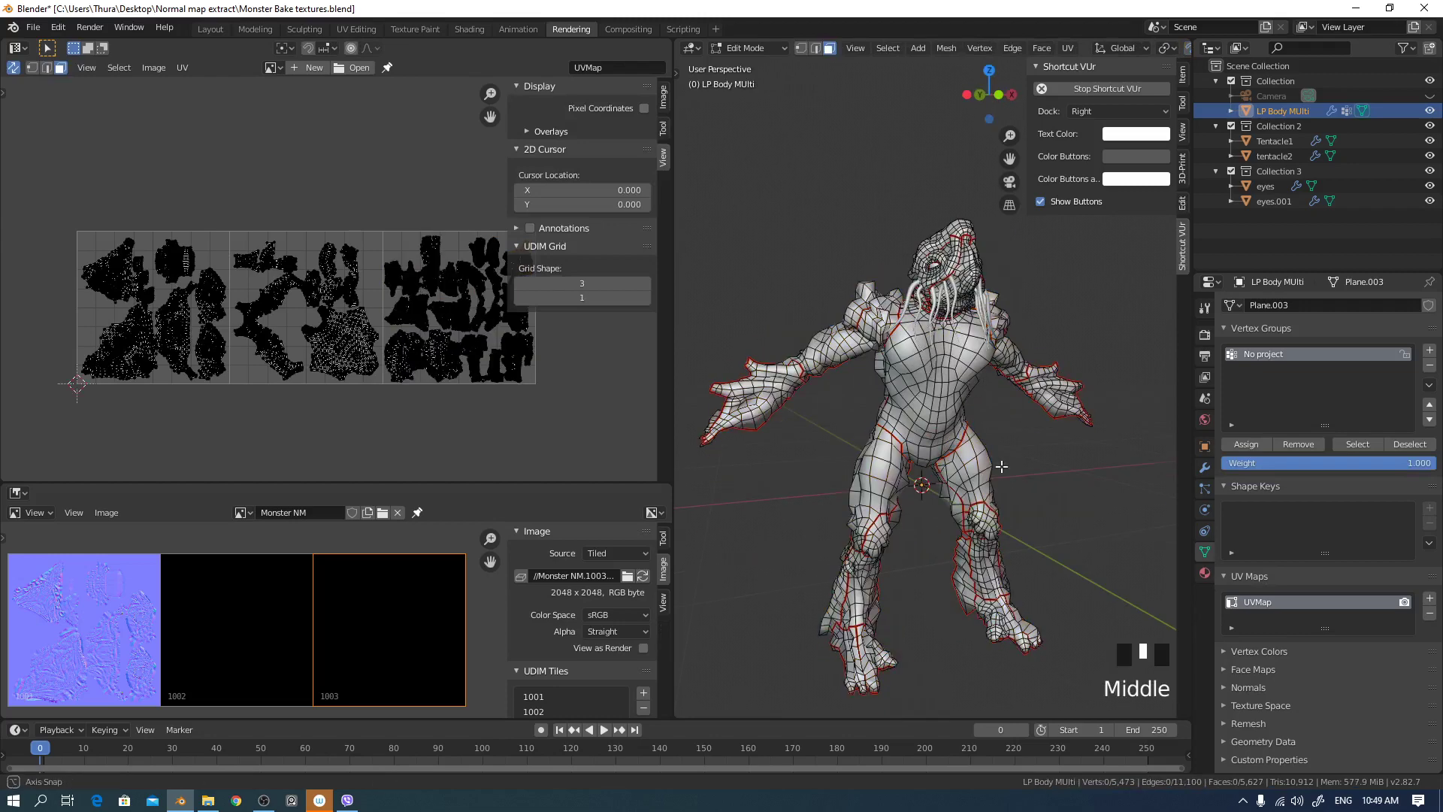
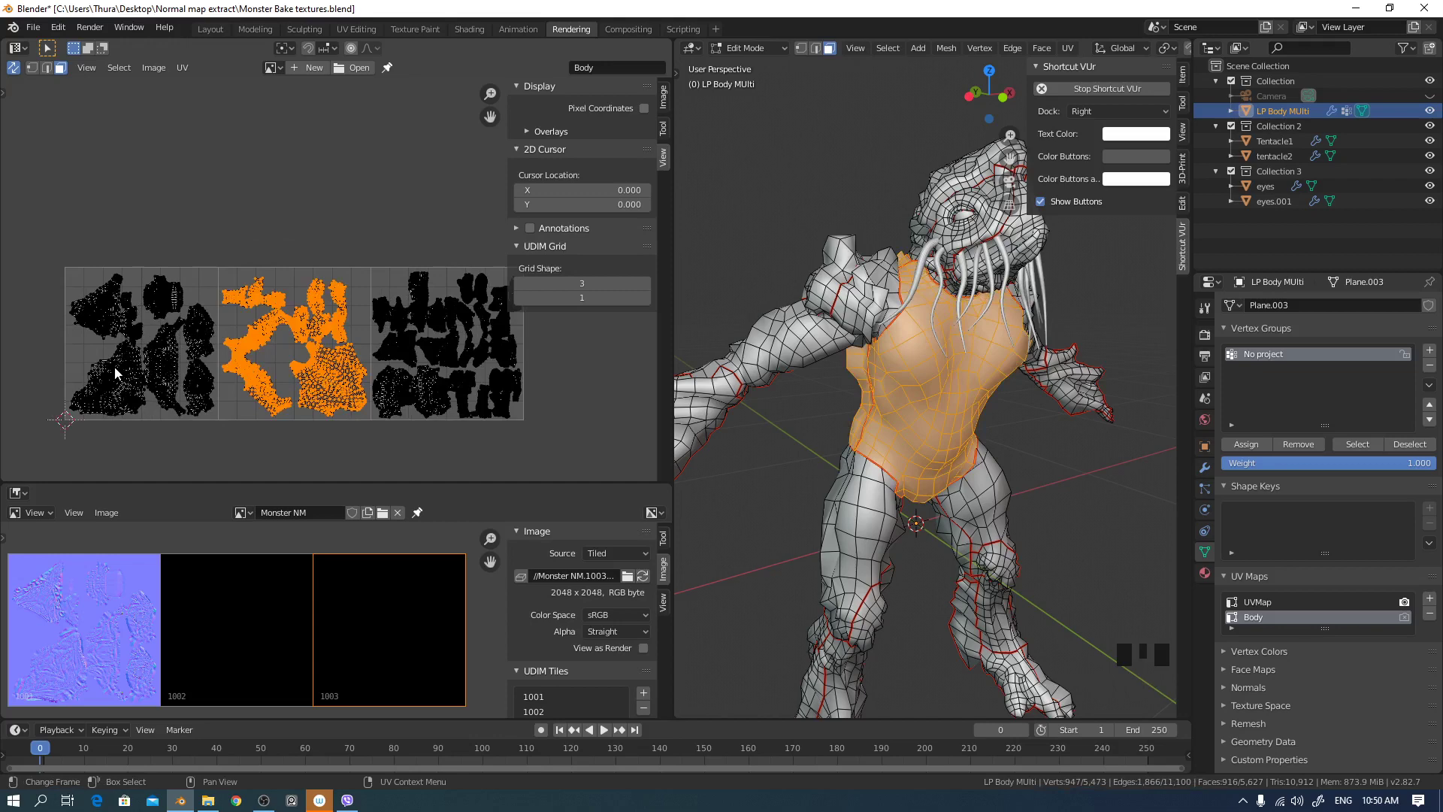
- In the Body UV map, move the head's UV islands straight up along Y by one tile, out of the first tile
left_click_drag(38, 244, 218, 448)
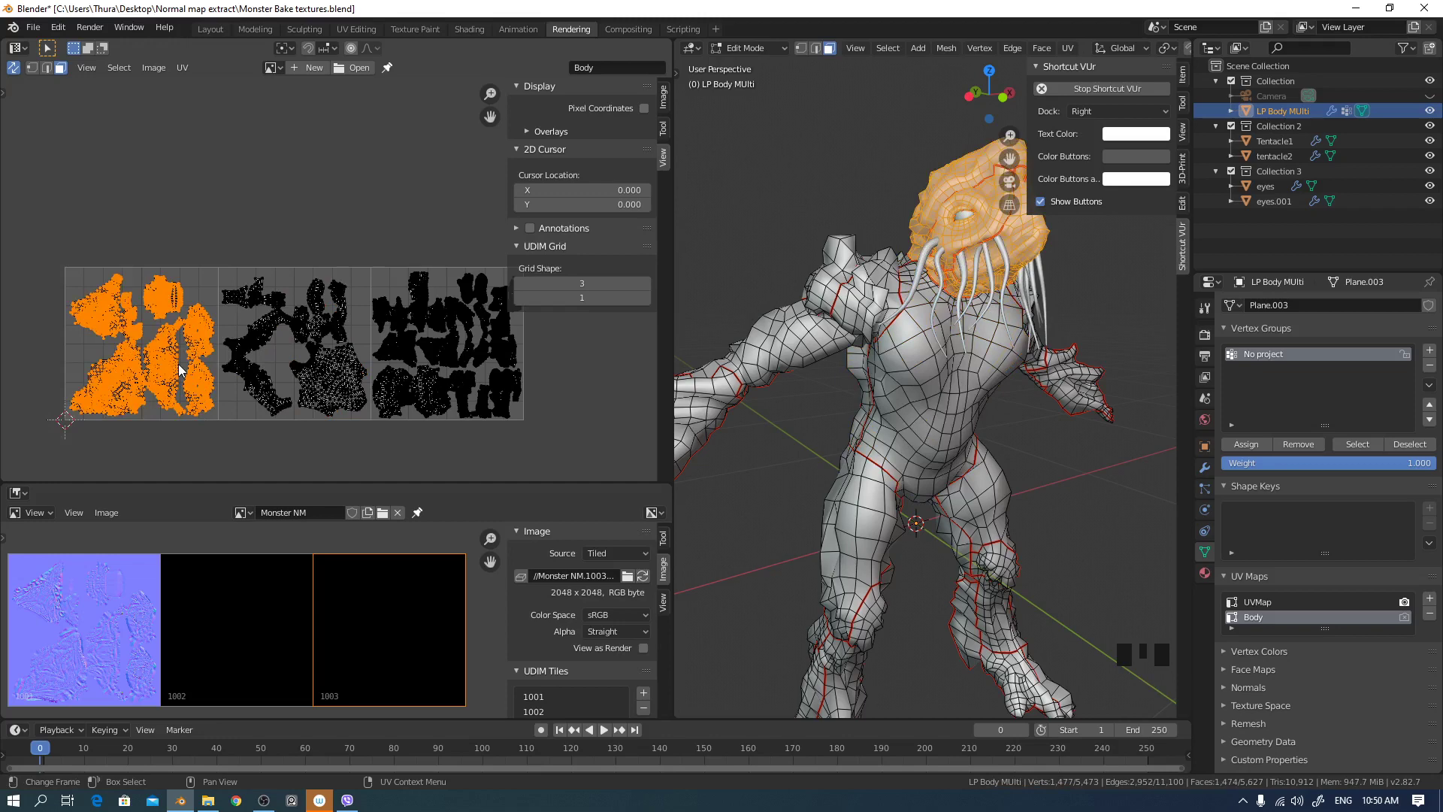
key("g")
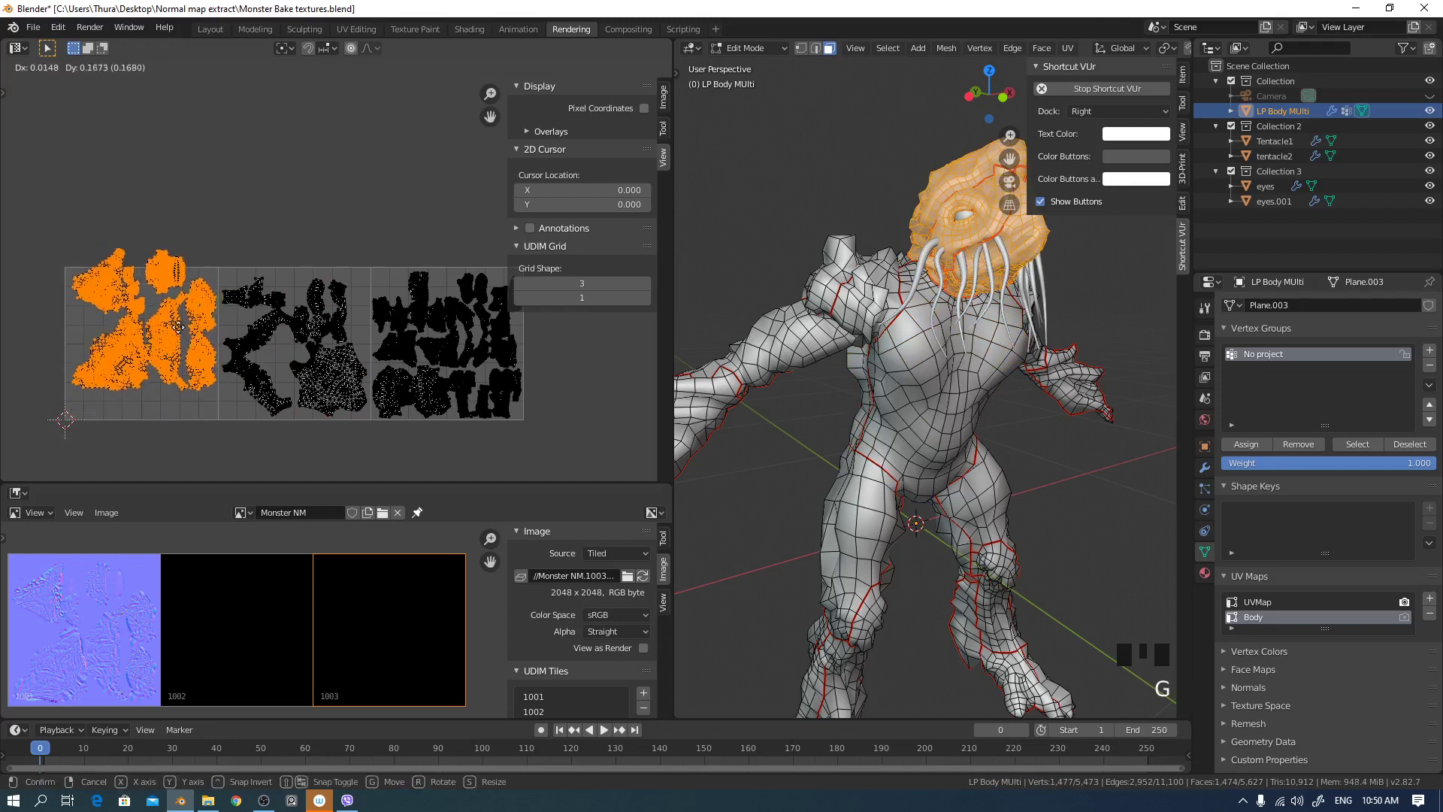
key("y")
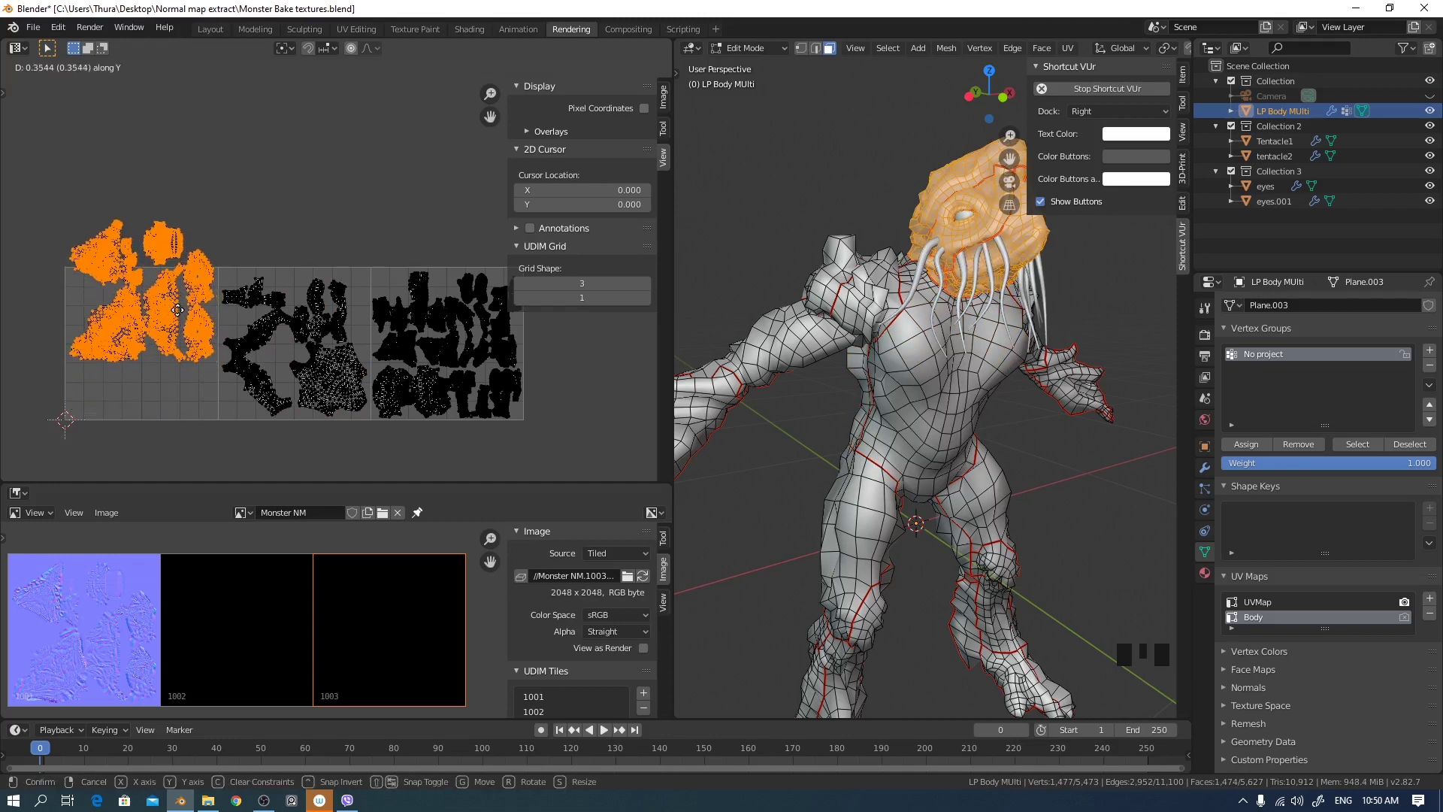
left_click(179, 316)
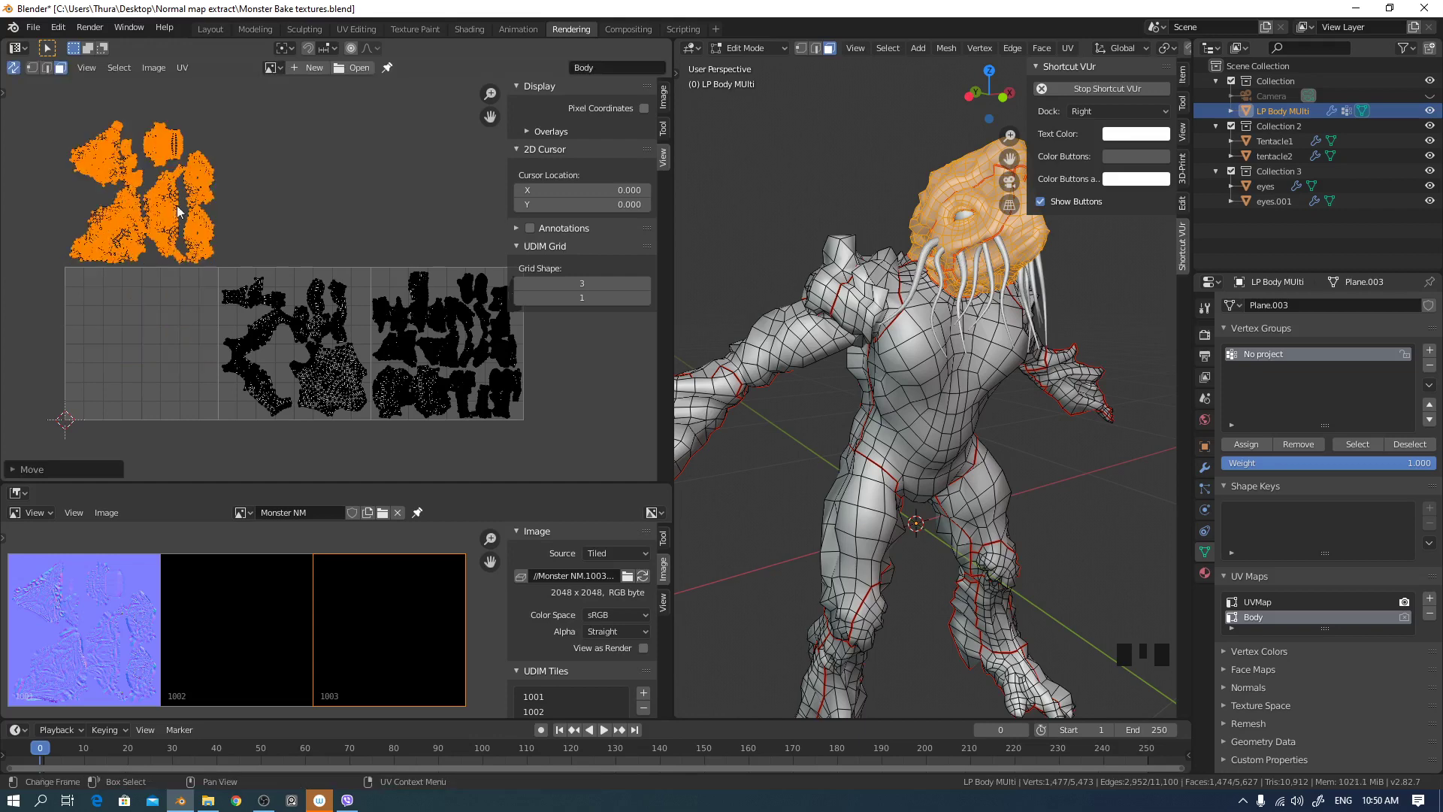
- Move the torso's UV islands in the Body map by -1 along X, into the first tile
middle_click_drag(110, 282, 144, 233)
left_click_drag(229, 403, 403, 220)
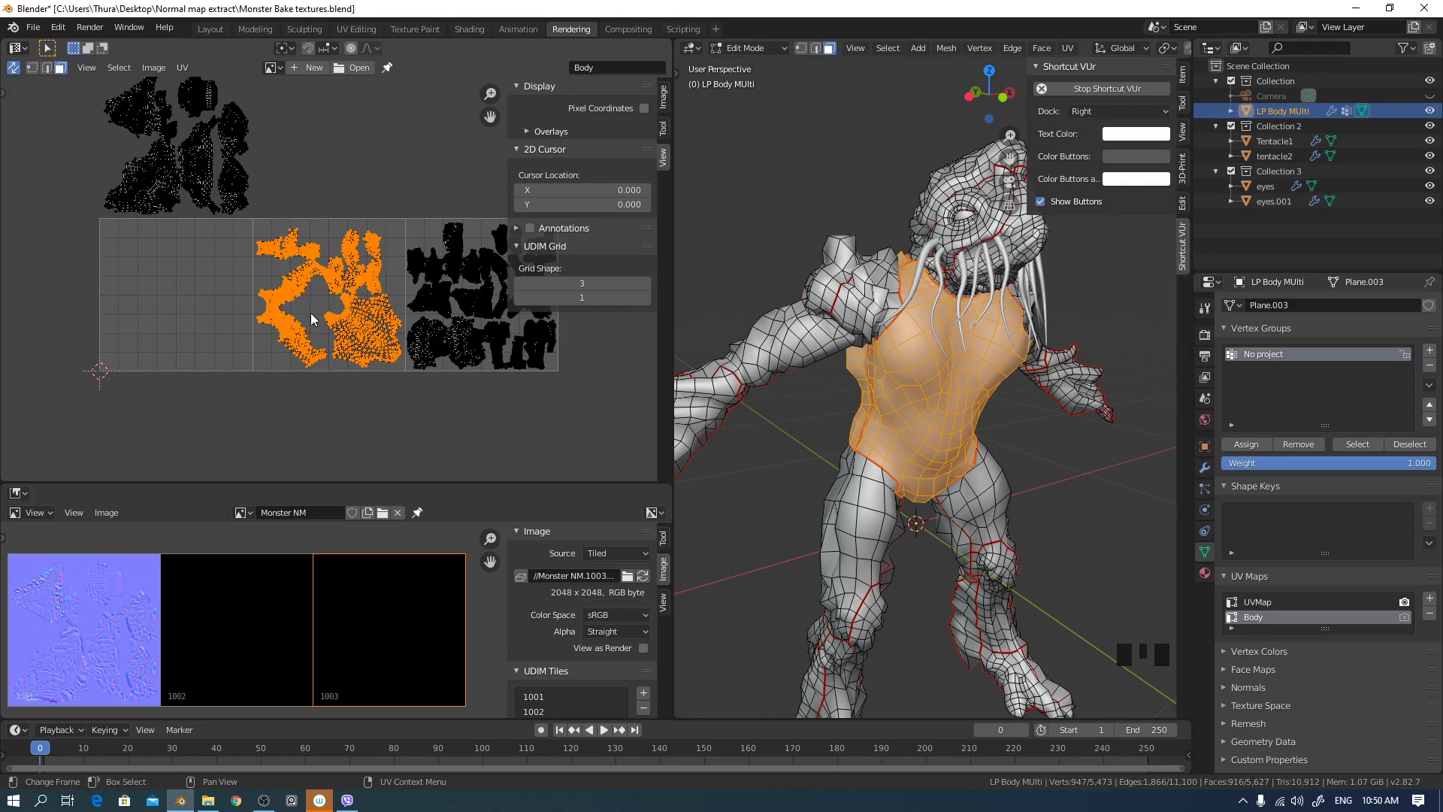
key("g")
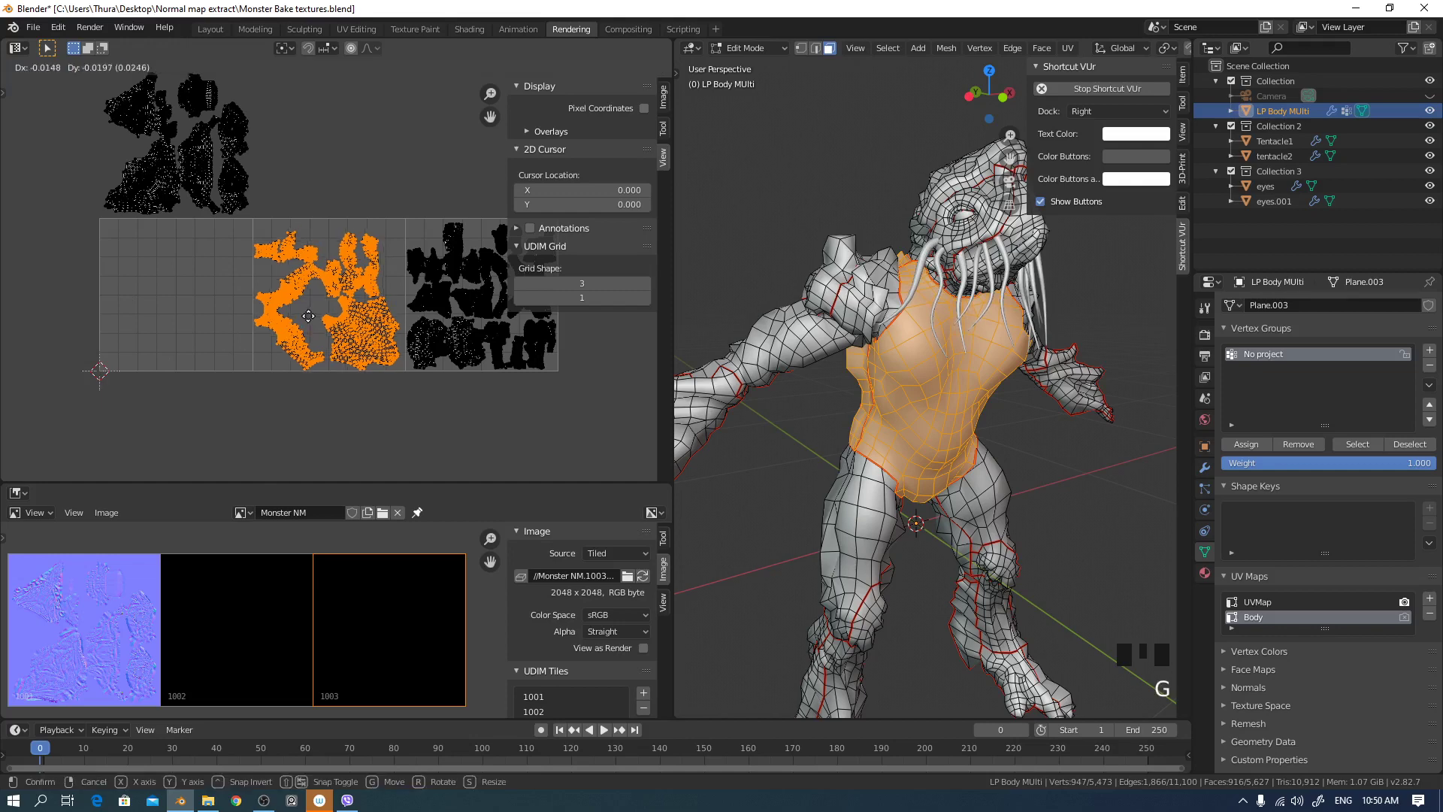
key("x")
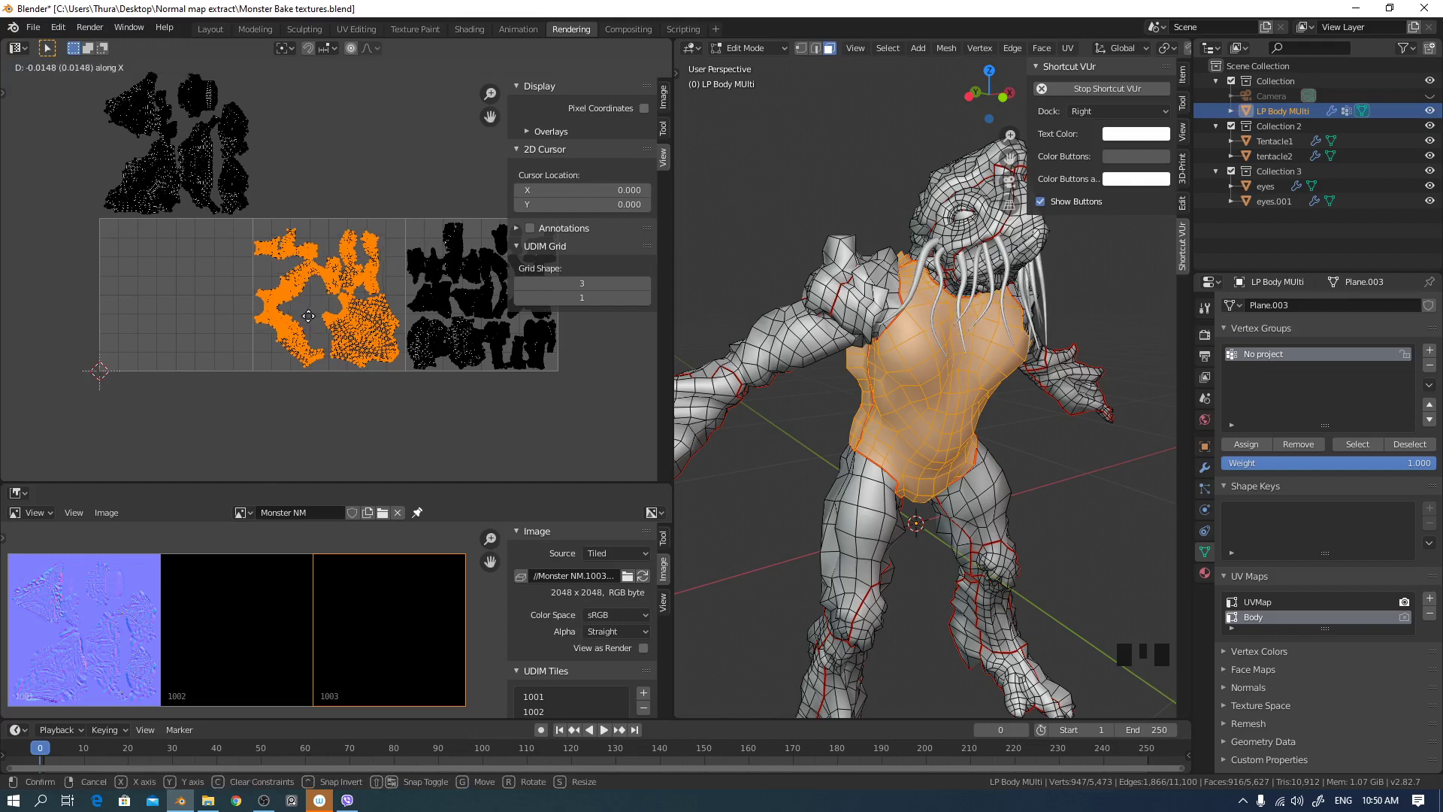
type("-1")
key("Return")
middle_click_drag(339, 340, 298, 349)
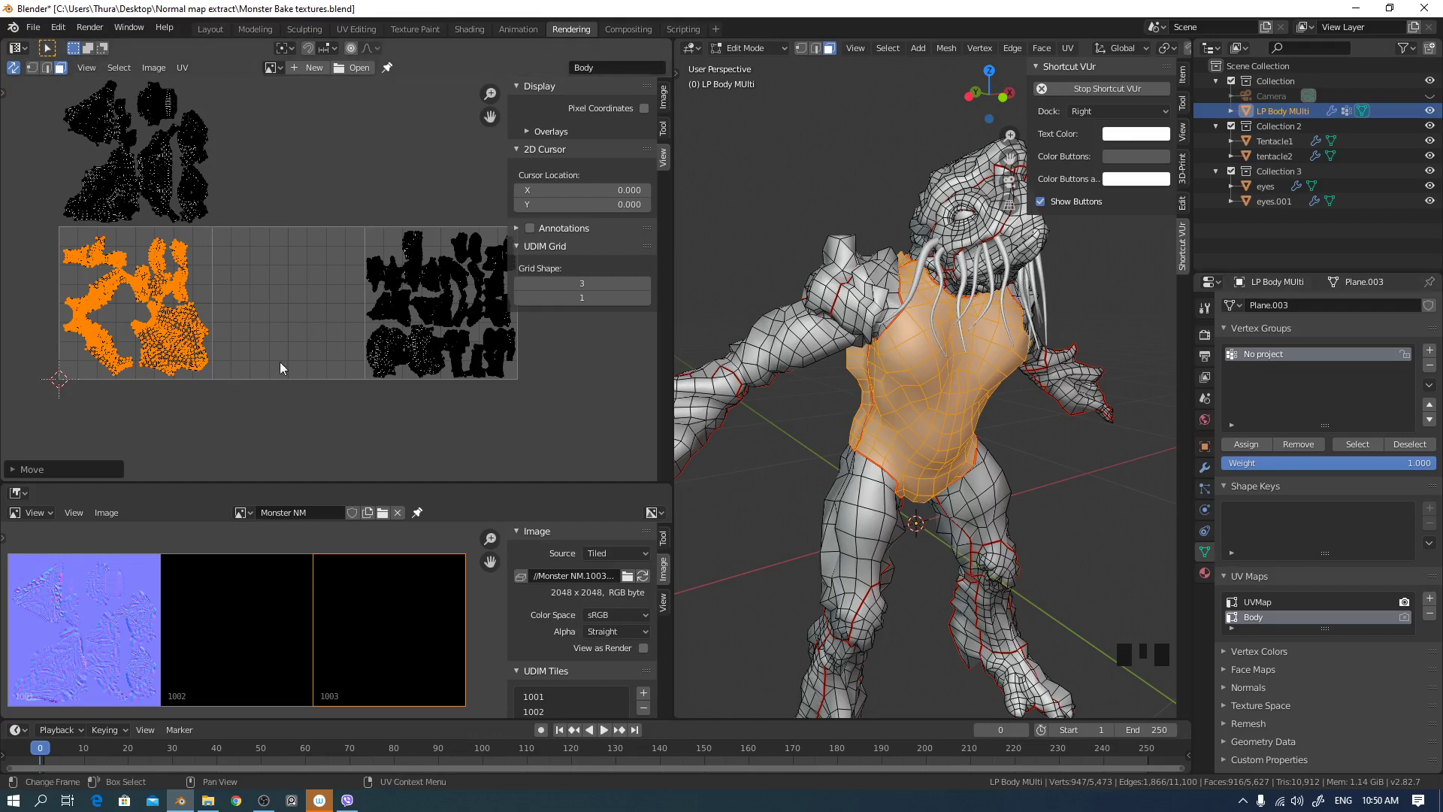
middle_click_drag(384, 337, 320, 347)
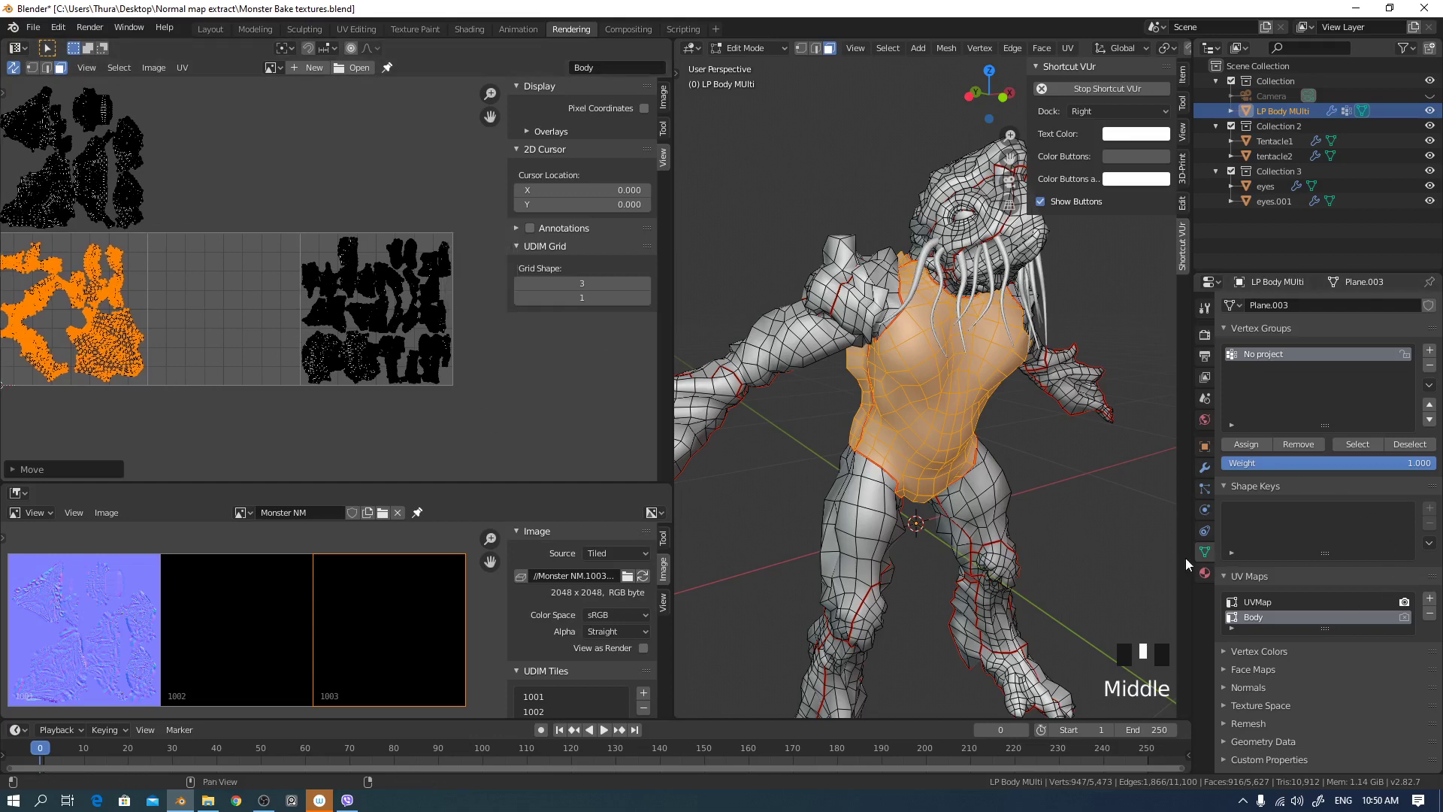
- Add a third UV map to the mesh and name it Limbs
left_click(1430, 599)
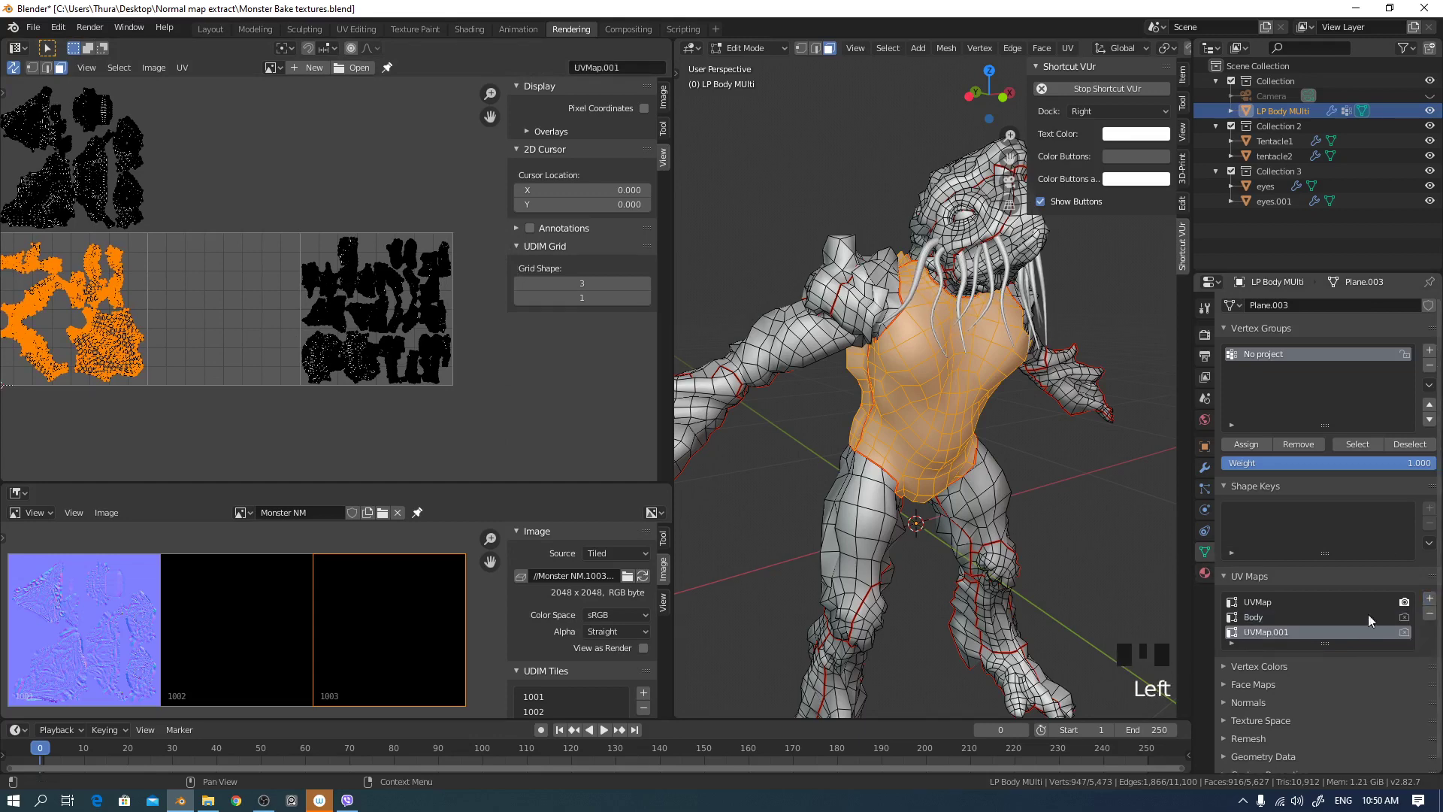
double_click(1292, 633)
left_click(1287, 633)
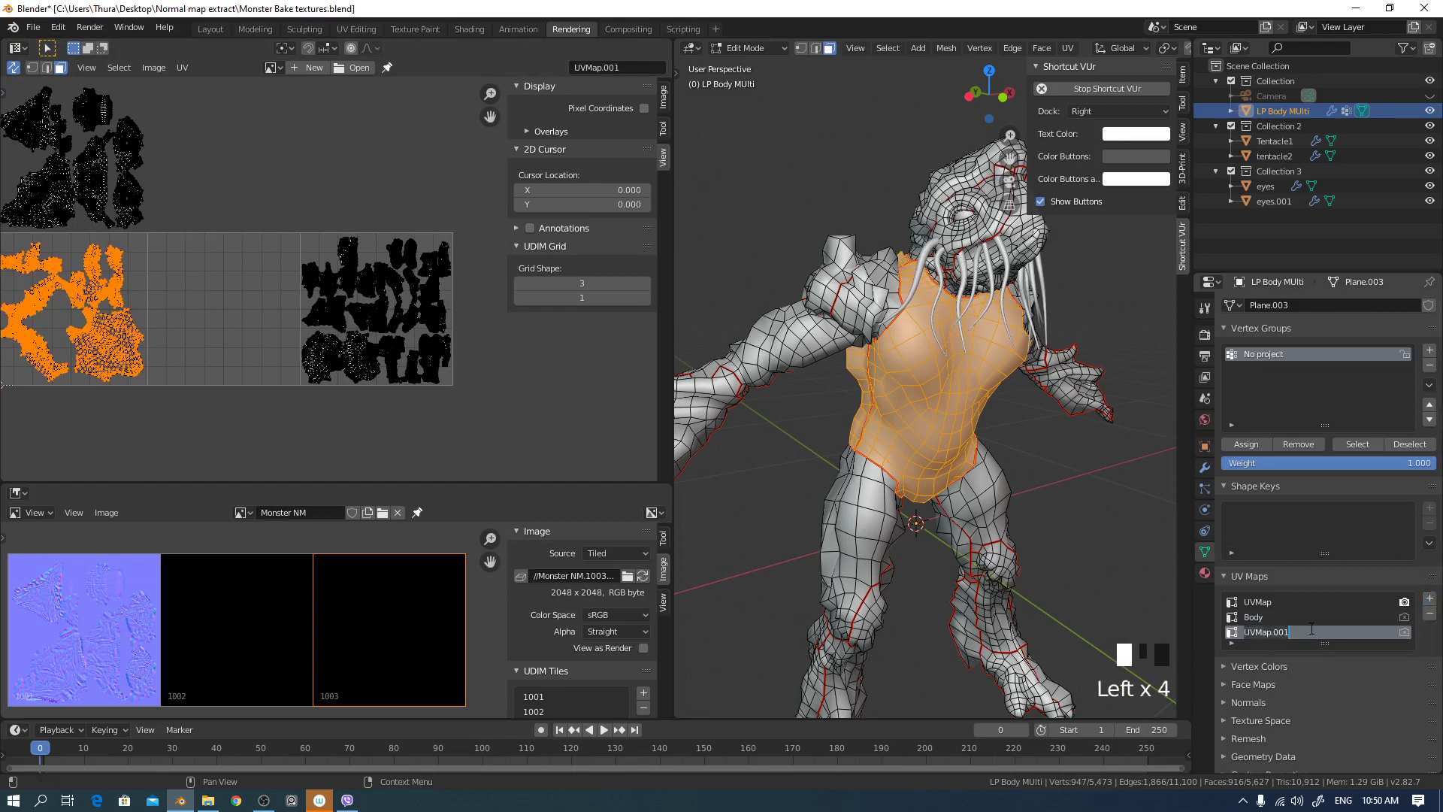
type("Limbs")
key("Return")
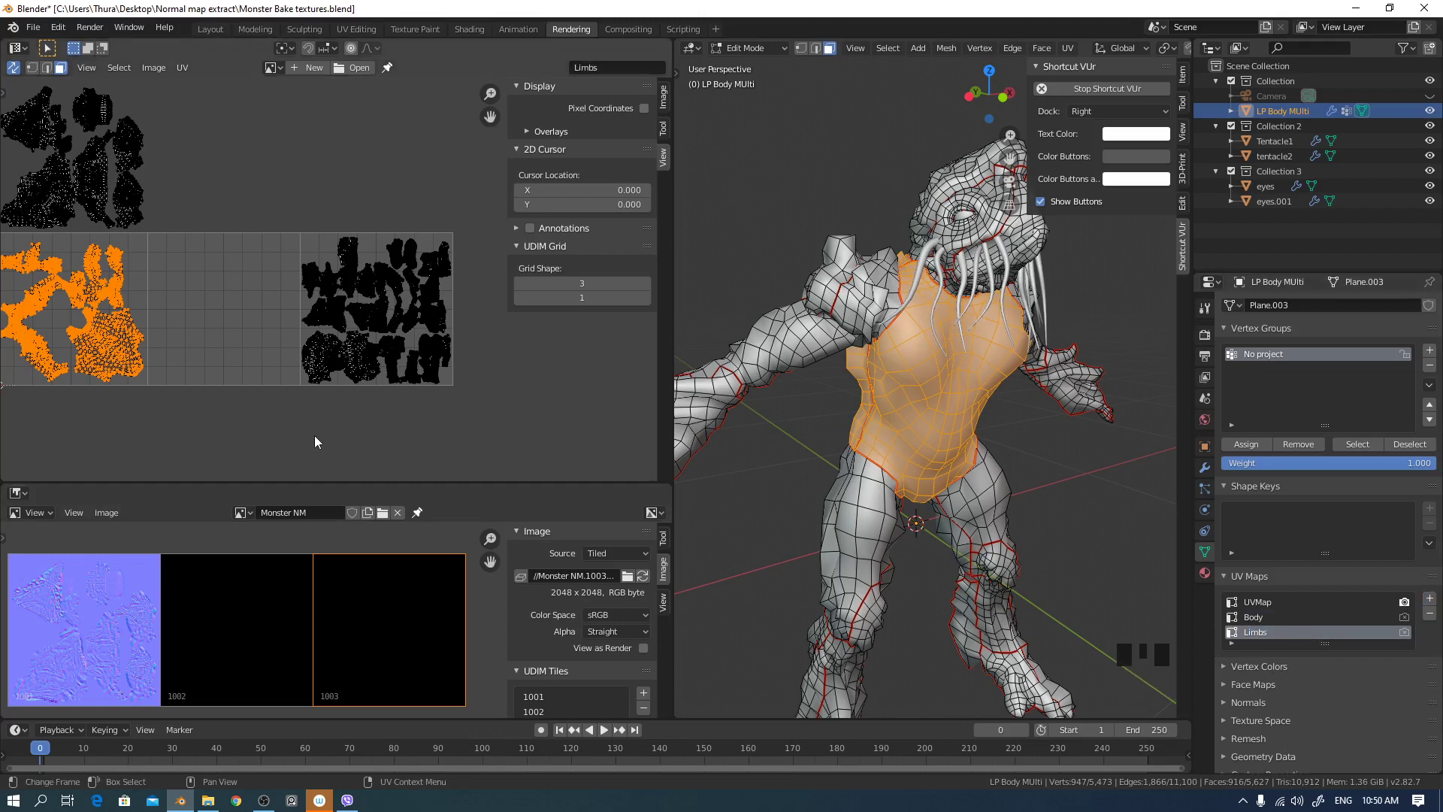
- In the Limbs UV map, move the torso's UV islands by 2 along Y, above the head's islands
middle_click_drag(314, 436, 458, 415)
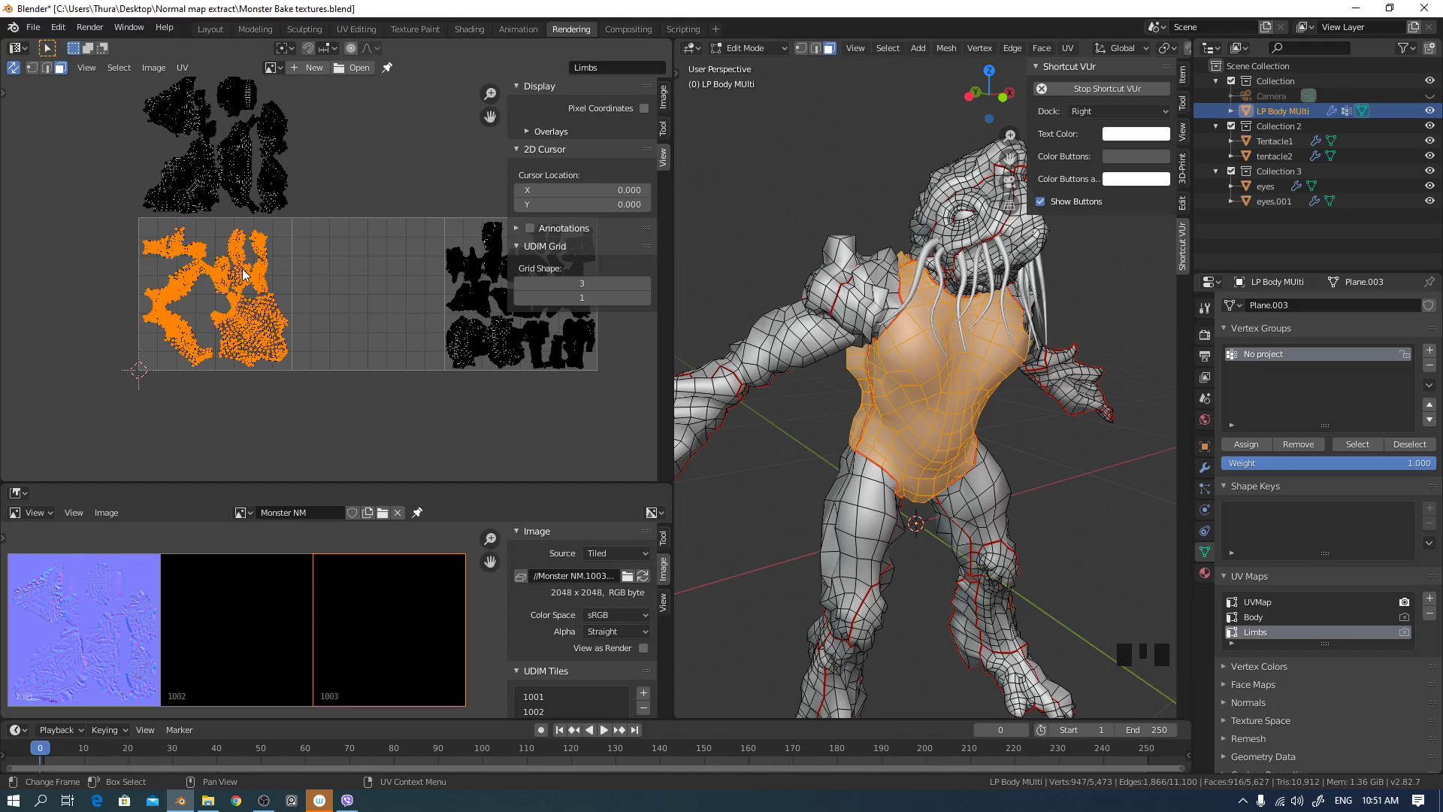
key("g")
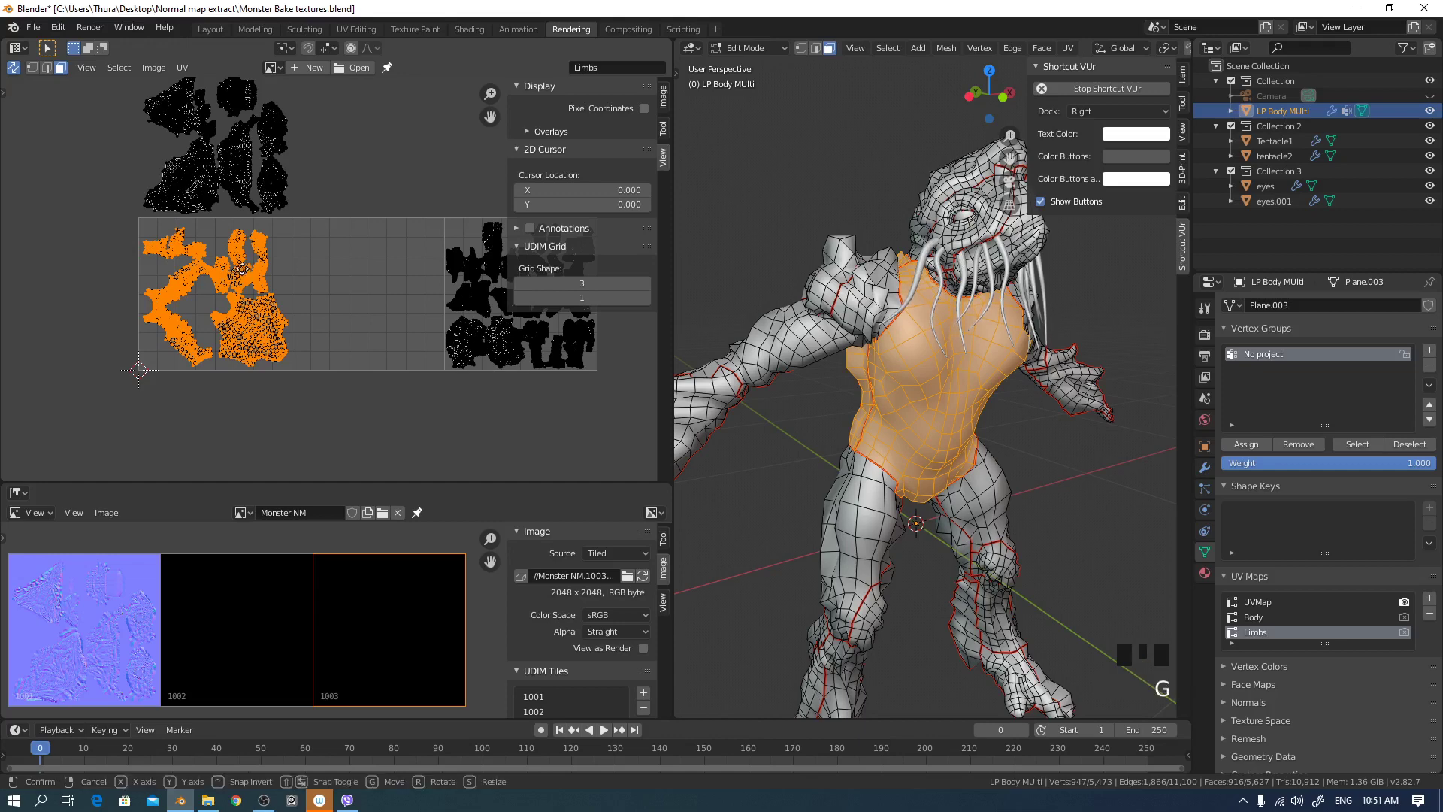
key("y")
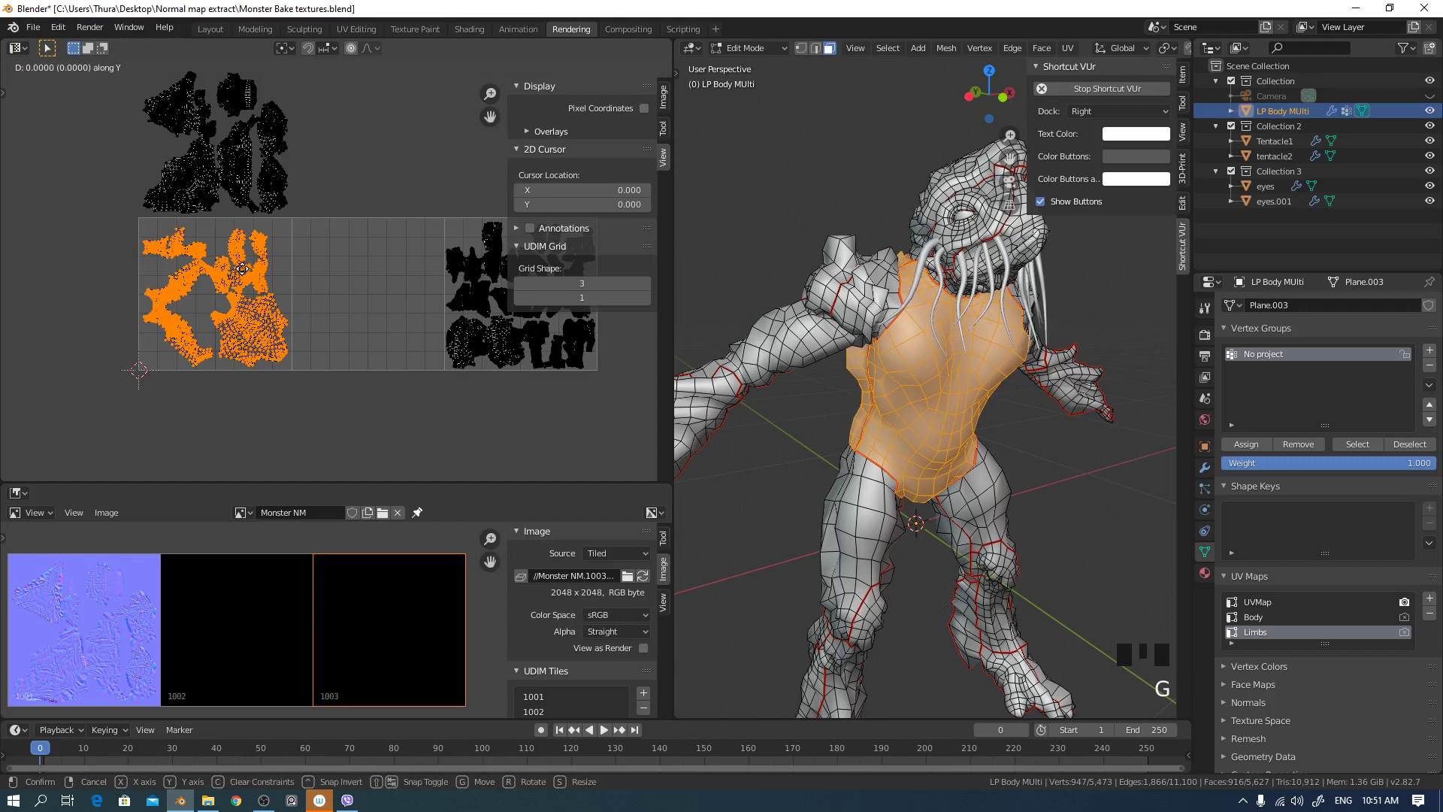
key("2")
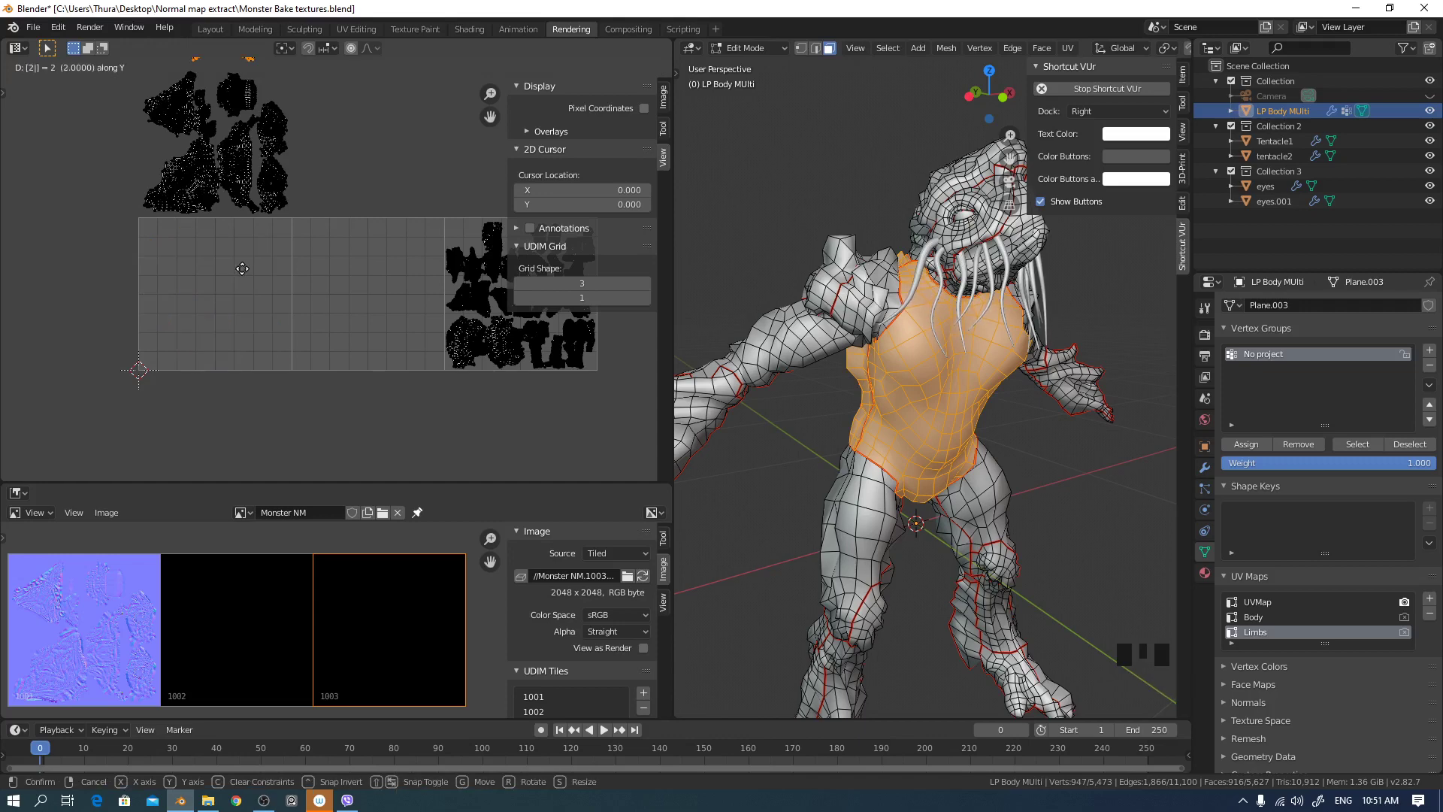
key("Return")
middle_click_drag(300, 206, 332, 250)
scroll(416, 386, "down", 2)
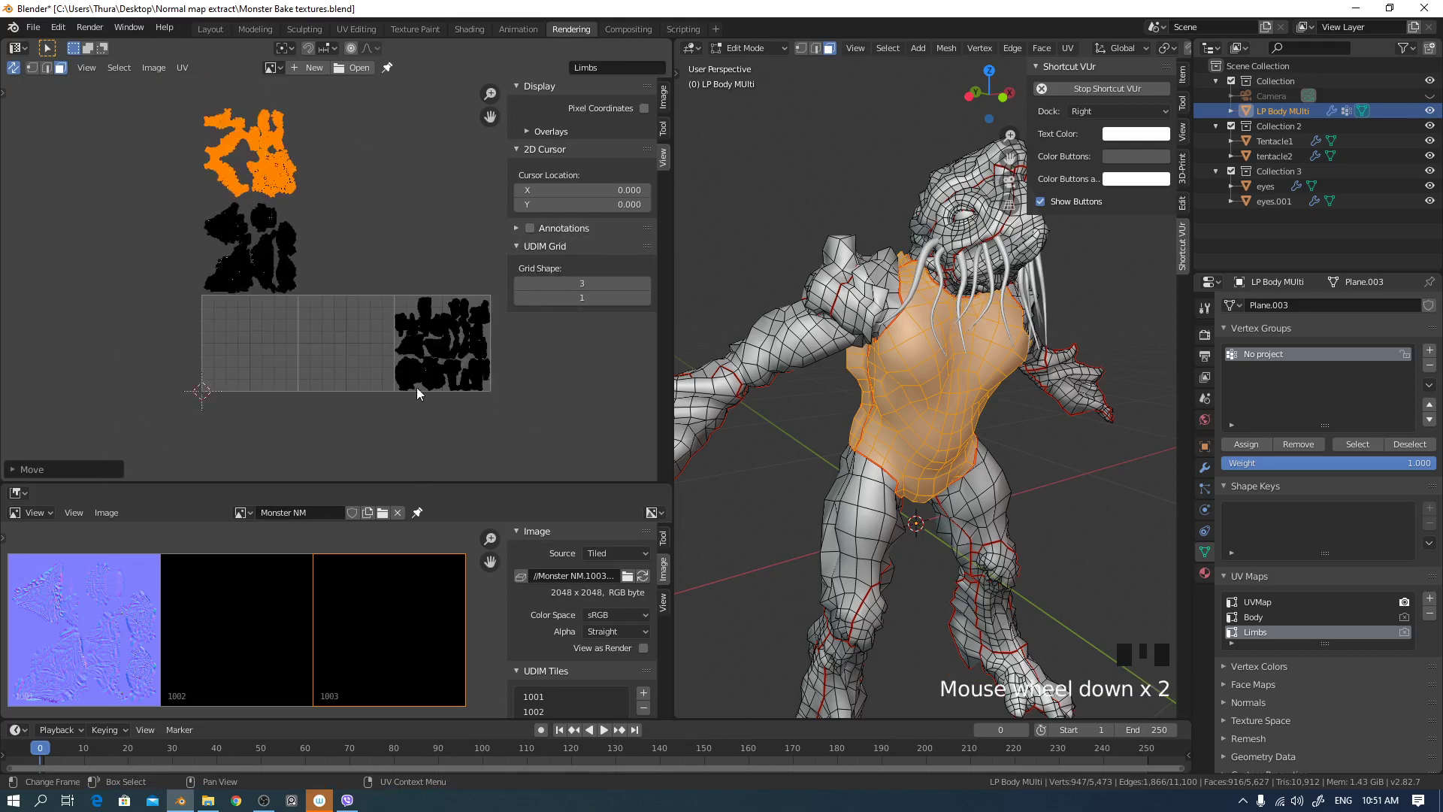
- Select the arm and leg UV islands in the Limbs map and move them by -2 along X, into the first tile
left_click_drag(417, 391, 503, 290)
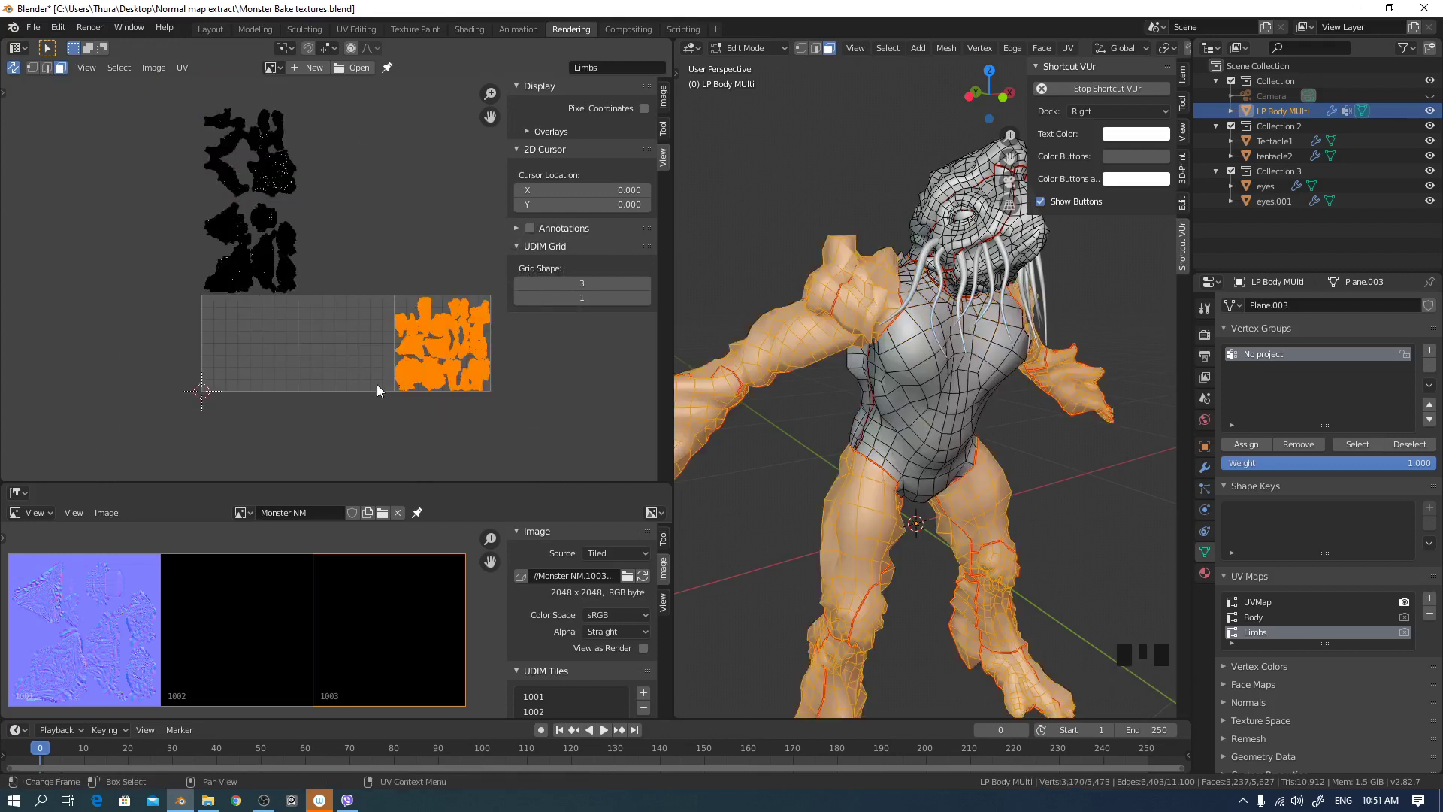
key("g")
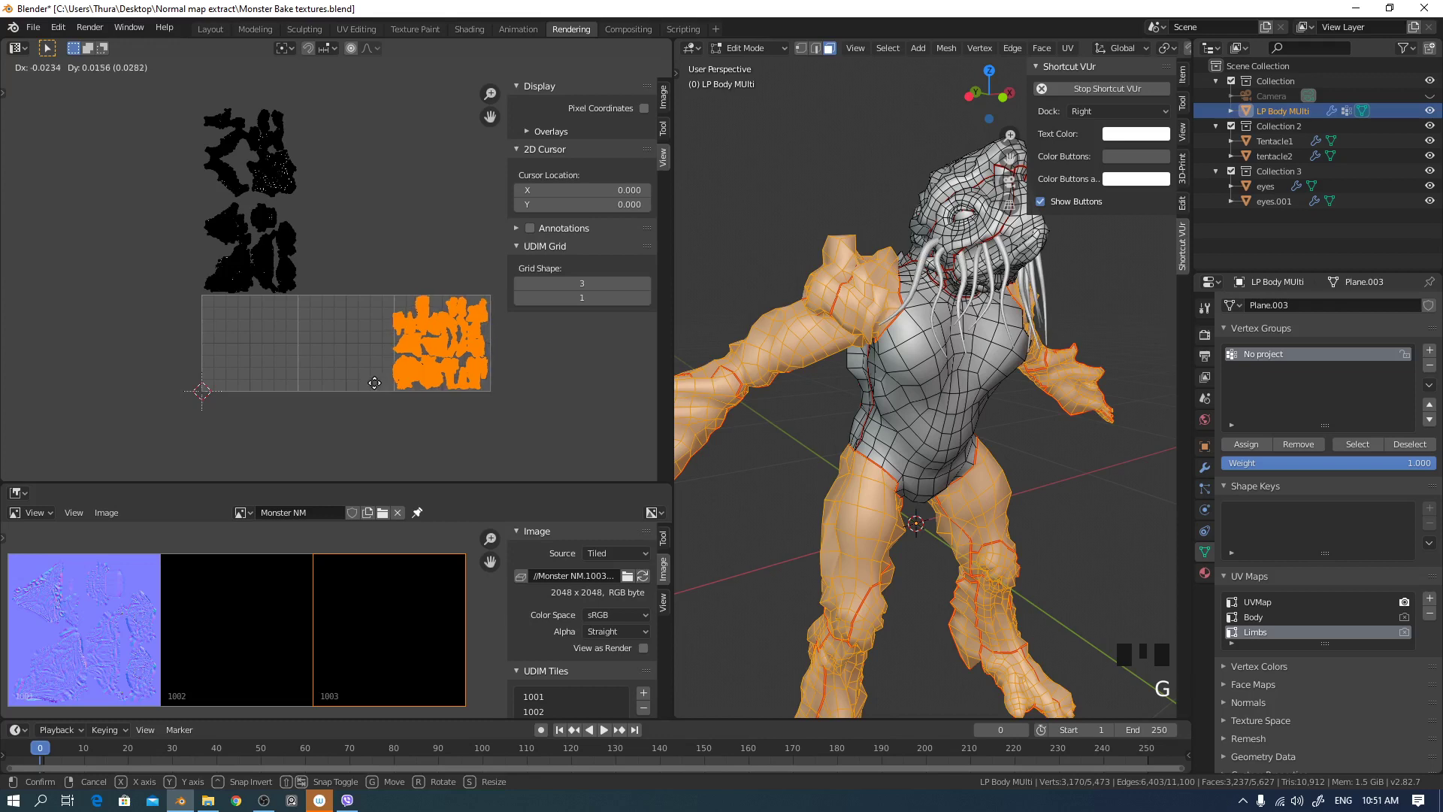
key("x")
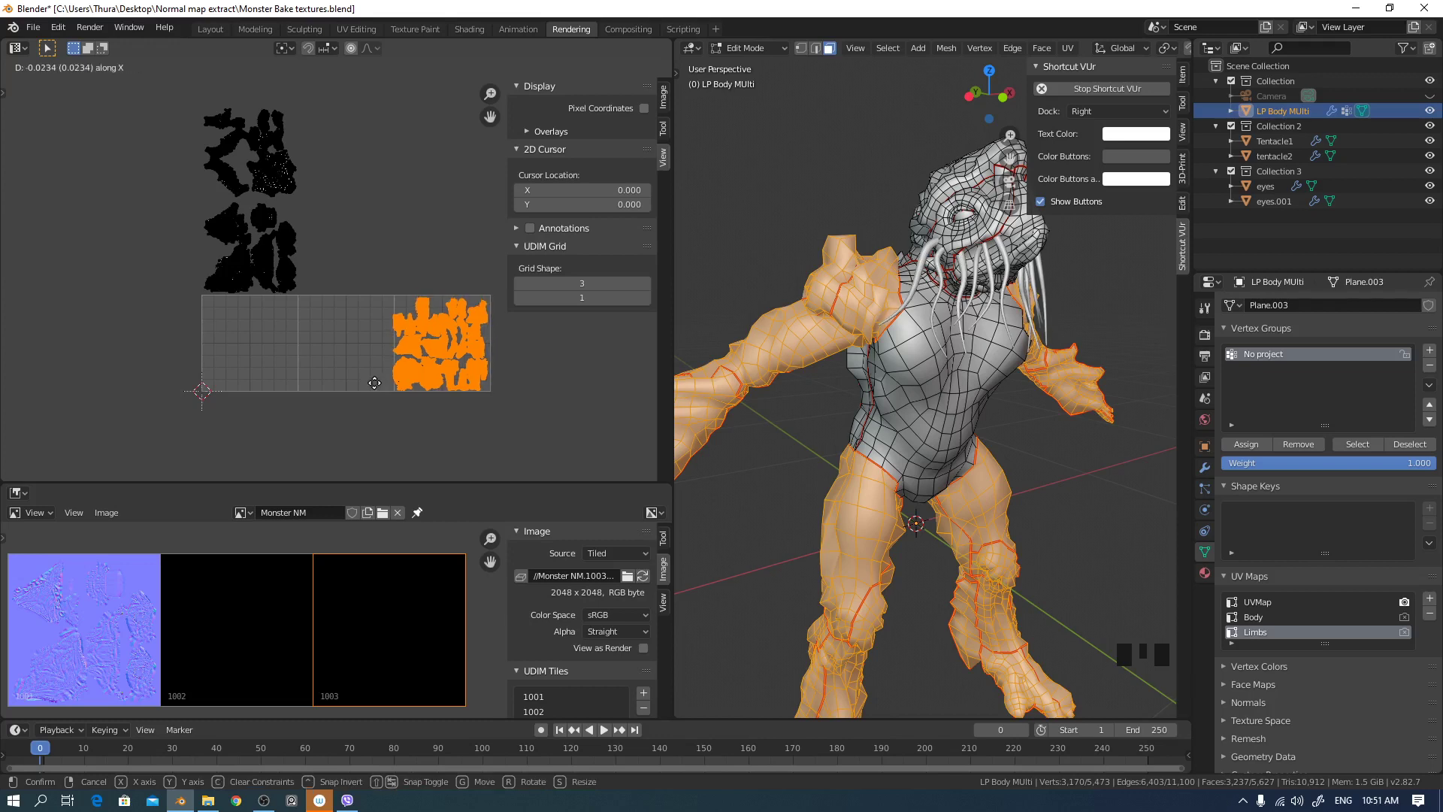
key("minus")
key("2")
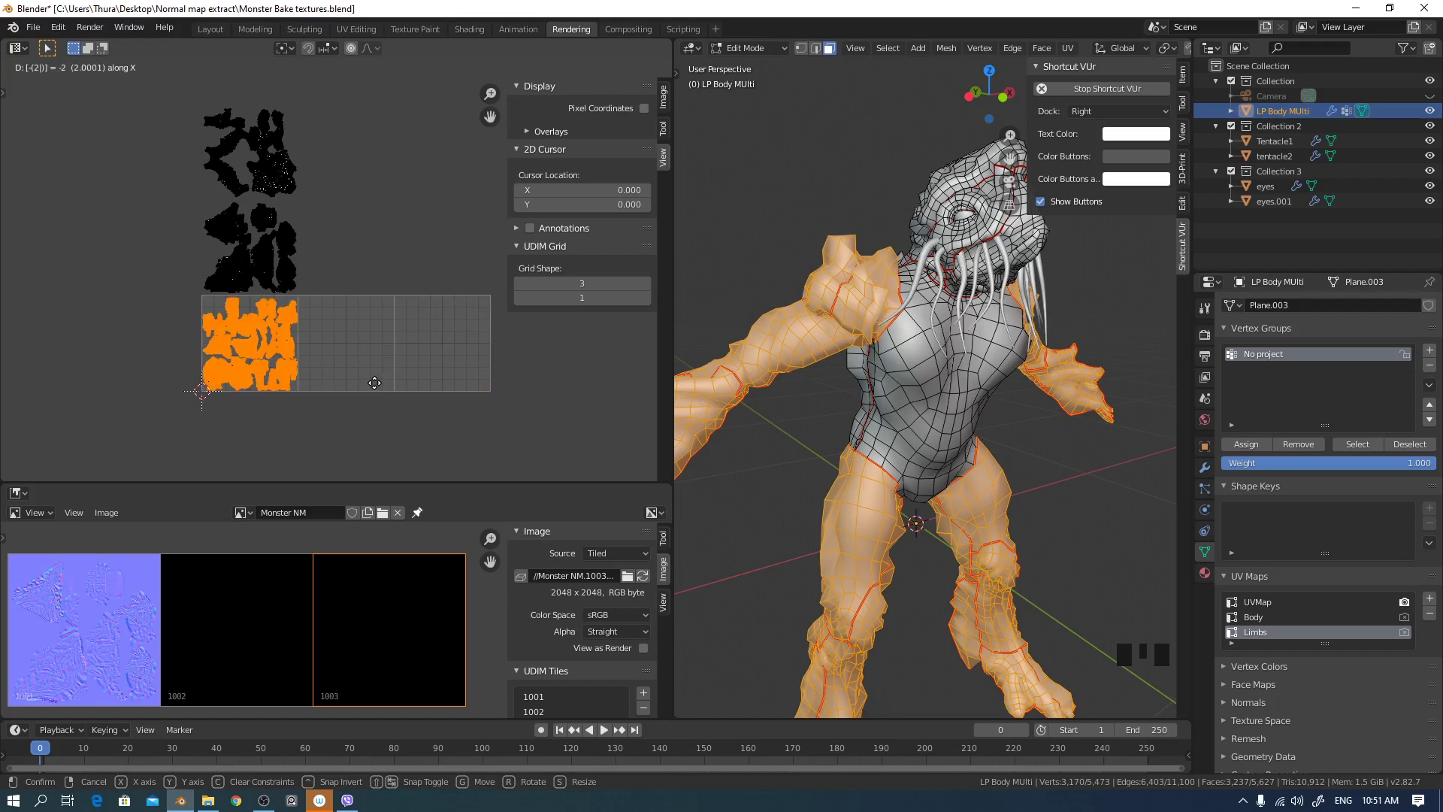
key("Return")
scroll(341, 394, "up", 3)
middle_click_drag(340, 394, 378, 258)
scroll(304, 331, "up", 2)
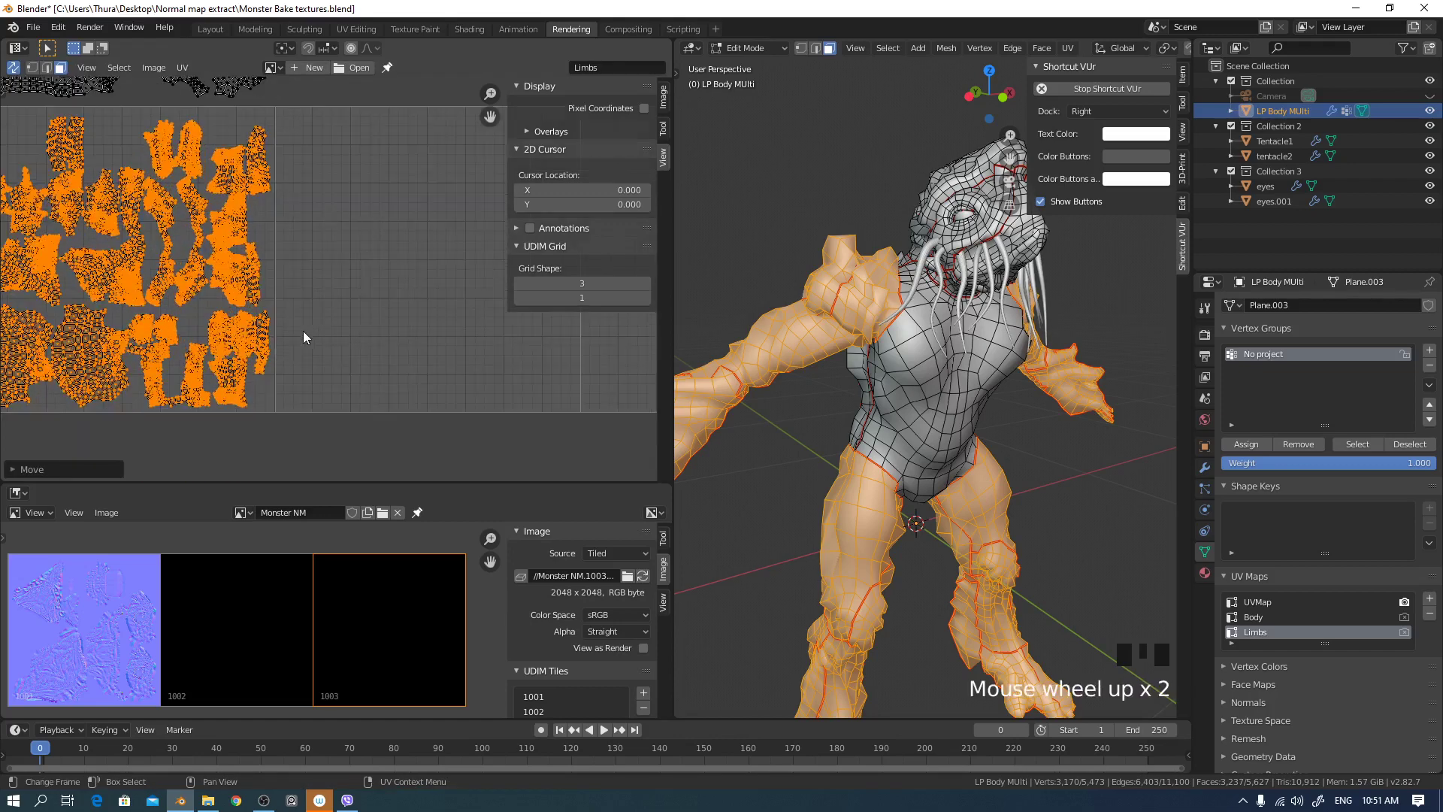
scroll(305, 335, "down", 2)
scroll(304, 366, "down", 2)
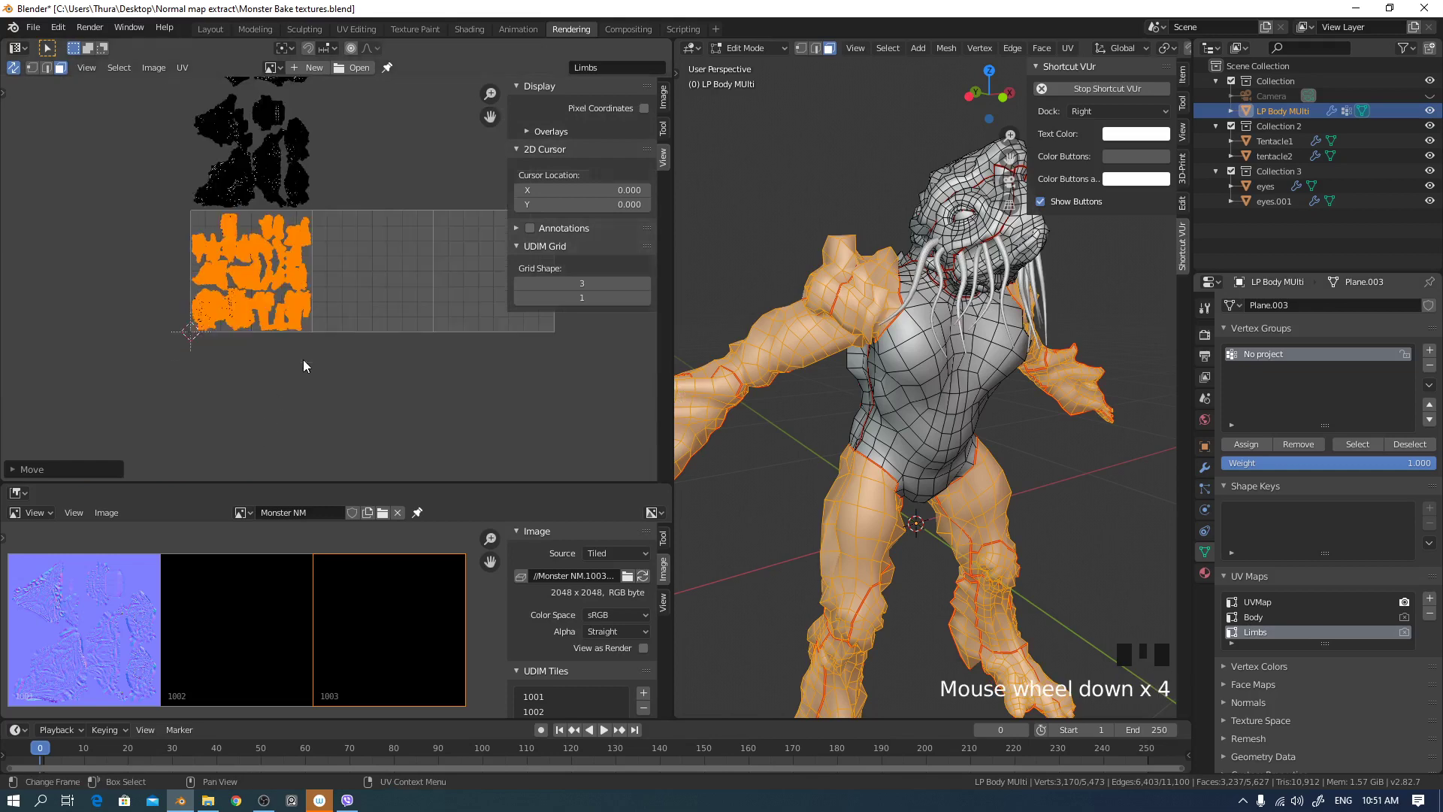
middle_click_drag(304, 366, 275, 474)
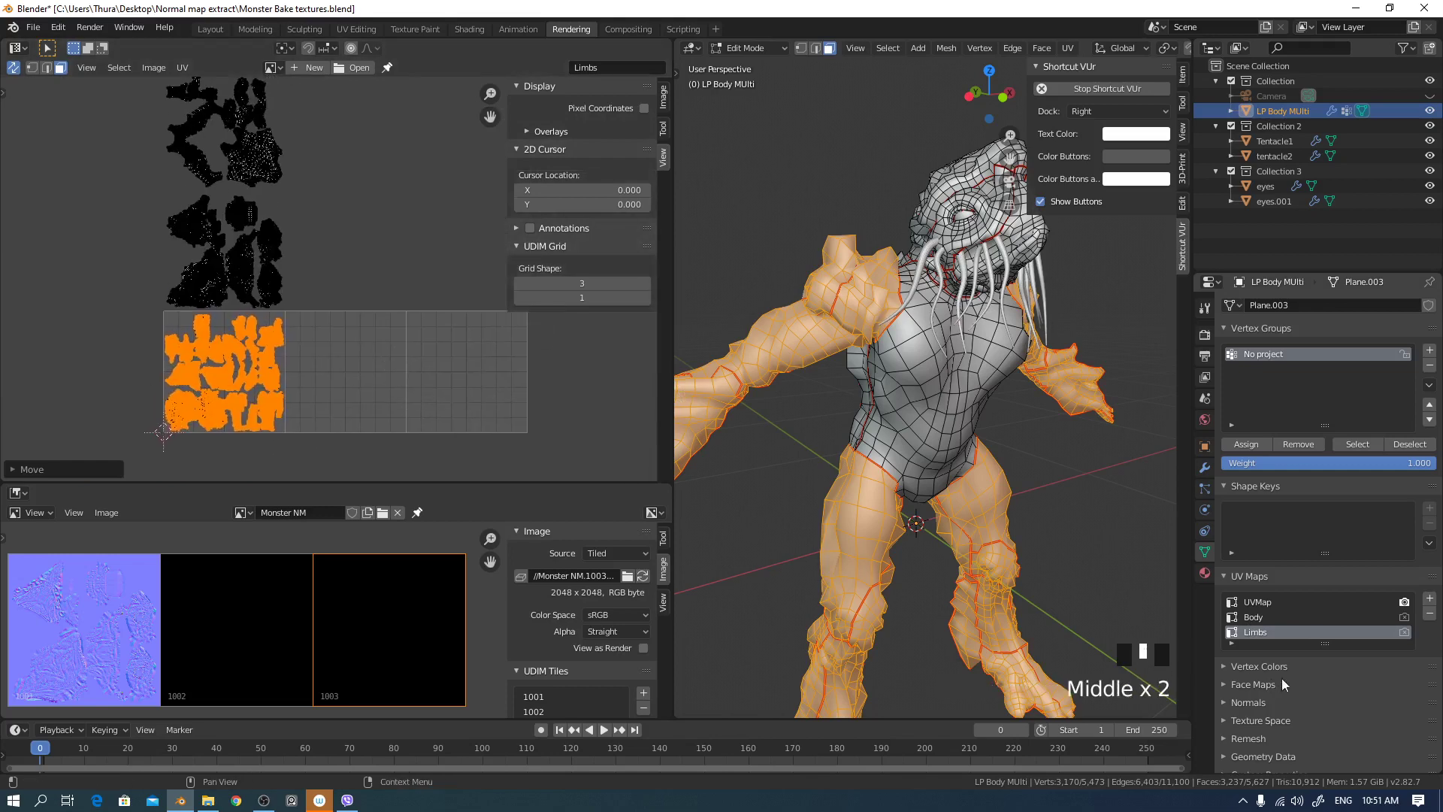
- Compare the Body and Limbs UV layouts, and set Body as the active UV map for rendering
left_click(1275, 607)
left_click(1257, 618)
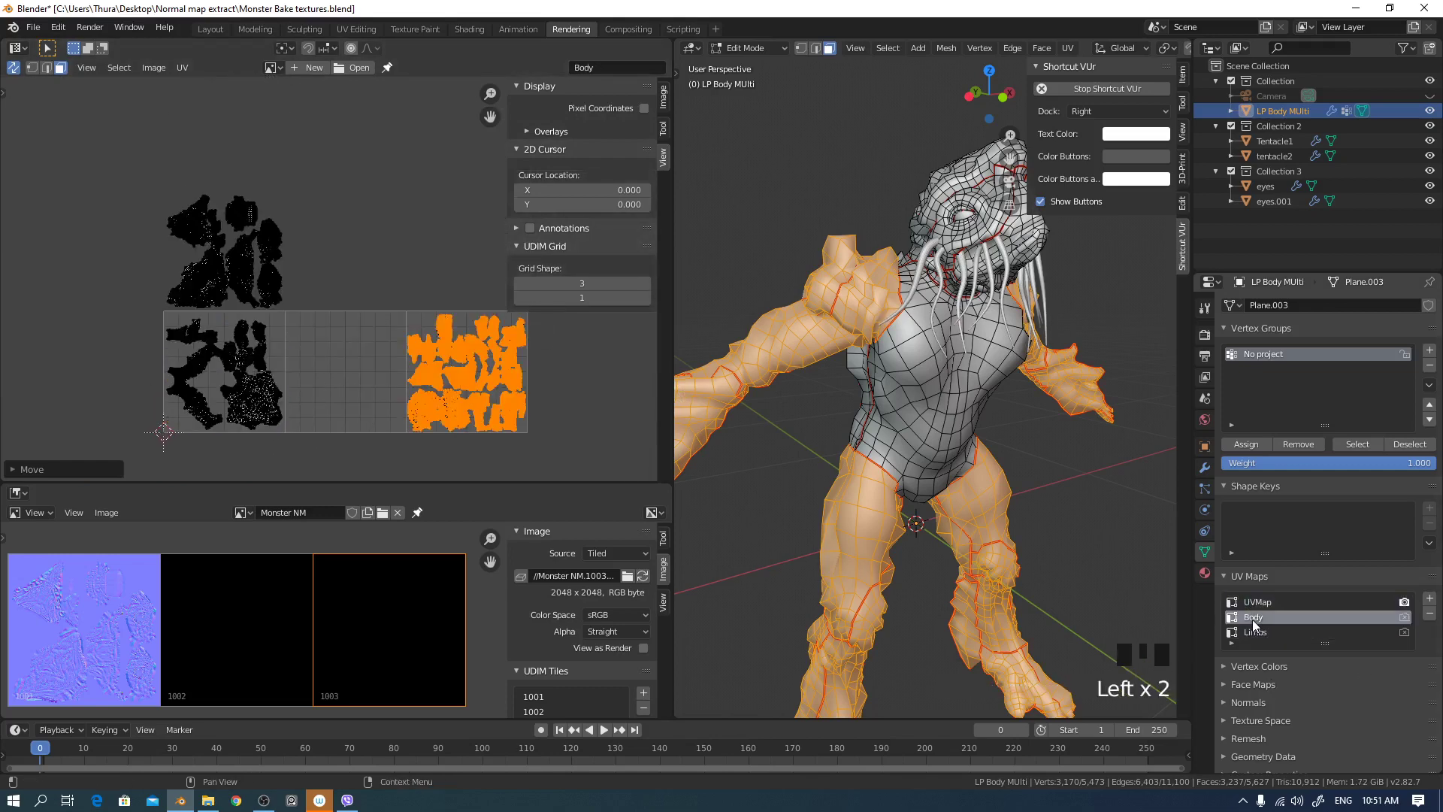
left_click(1254, 632)
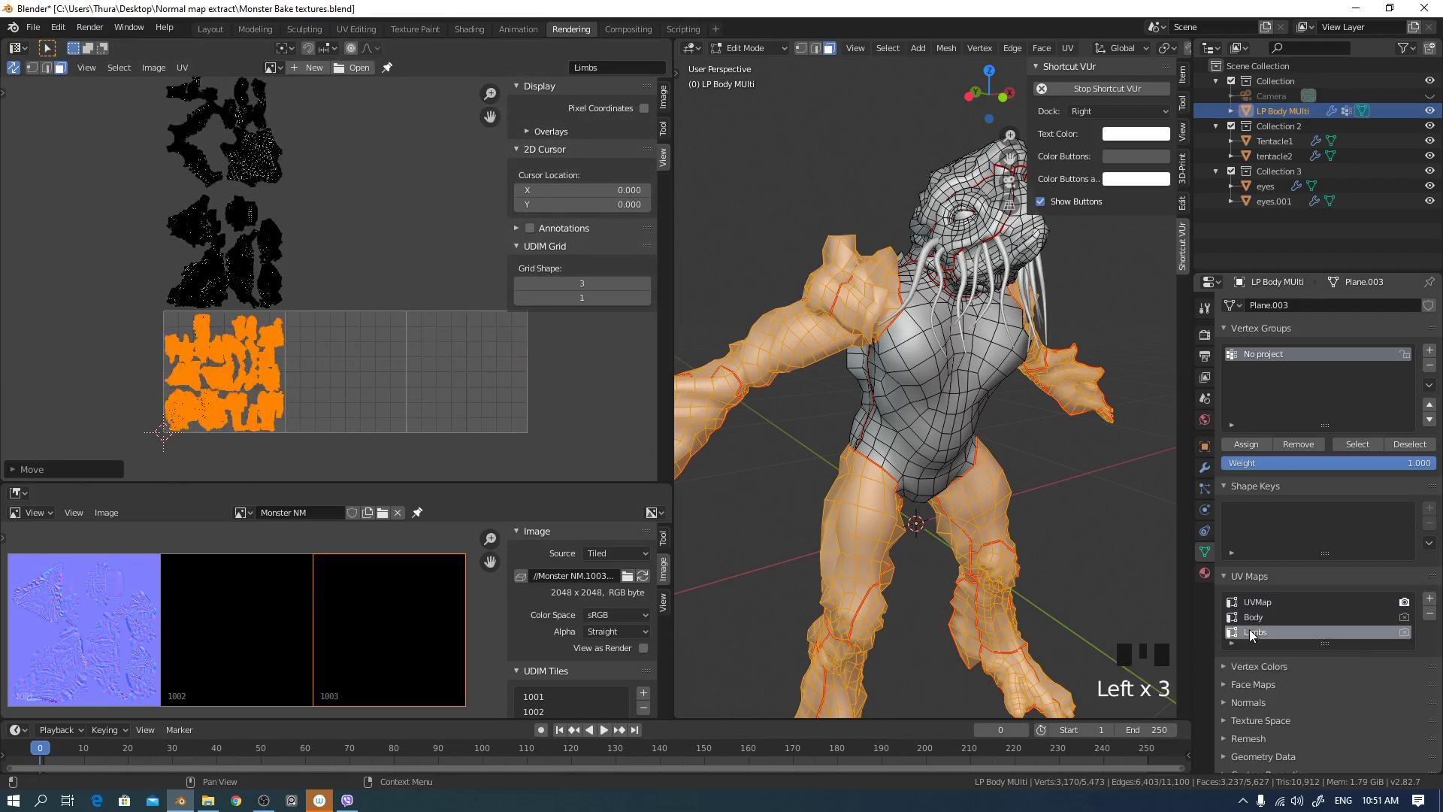
left_click(1256, 618)
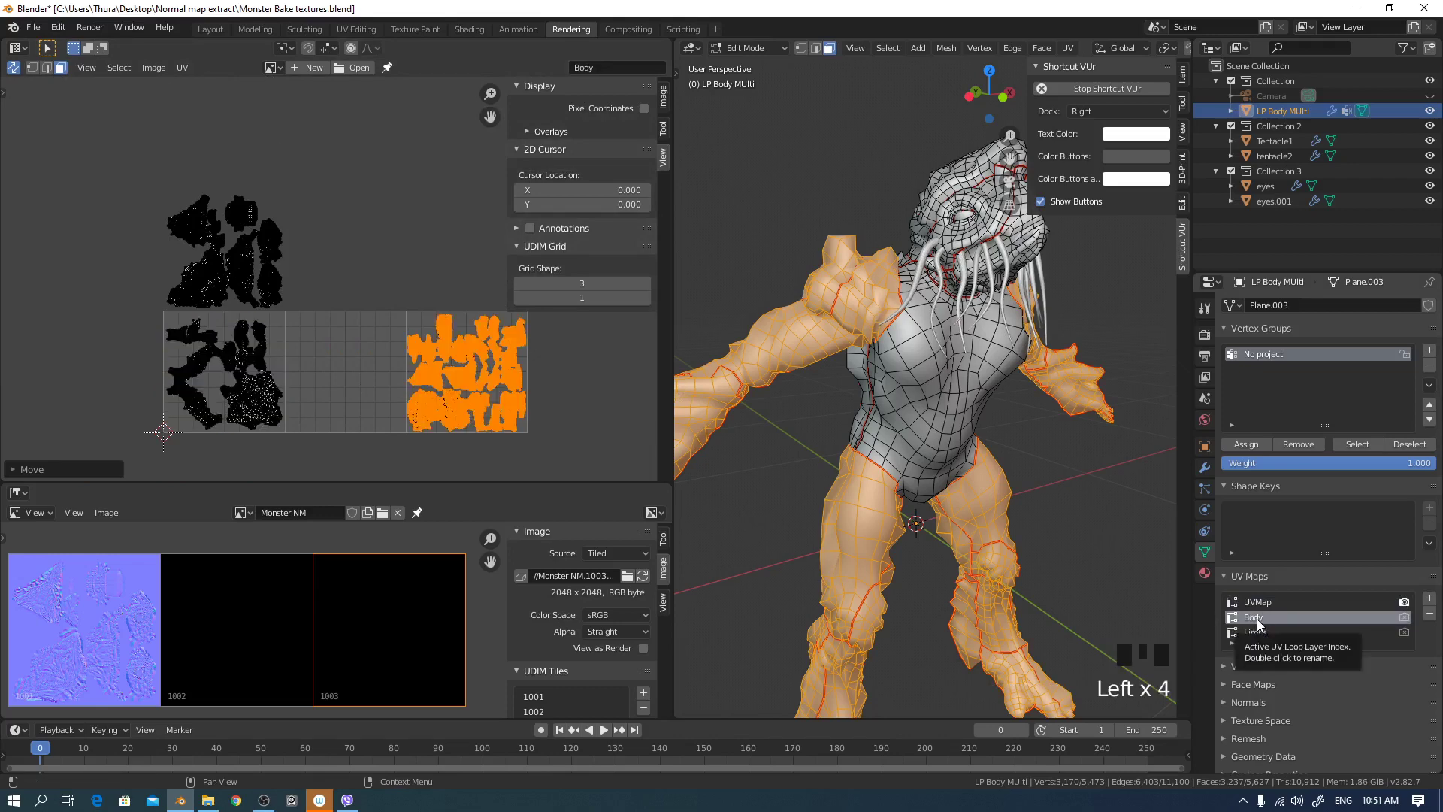
middle_click_drag(364, 331, 380, 275)
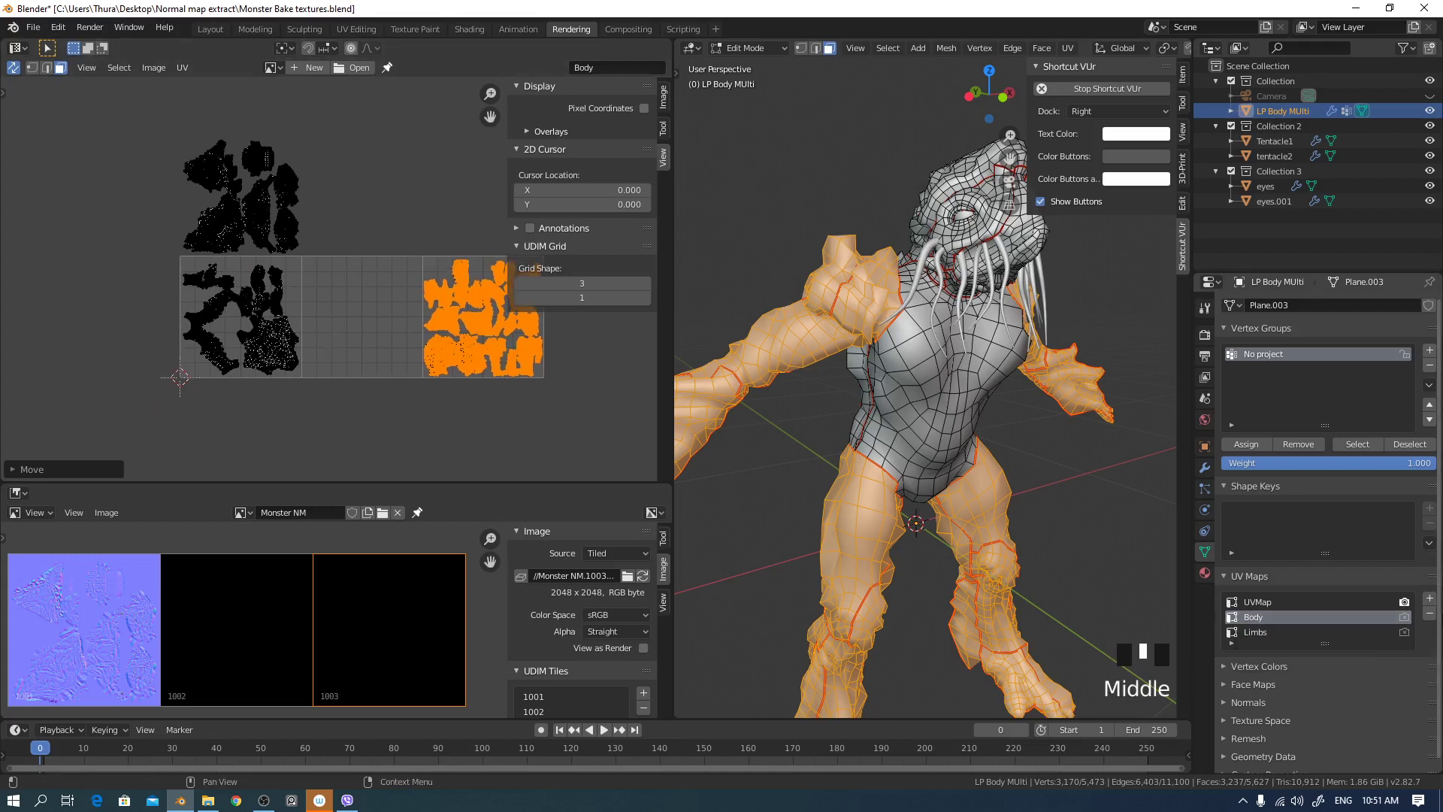
left_click(1405, 617)
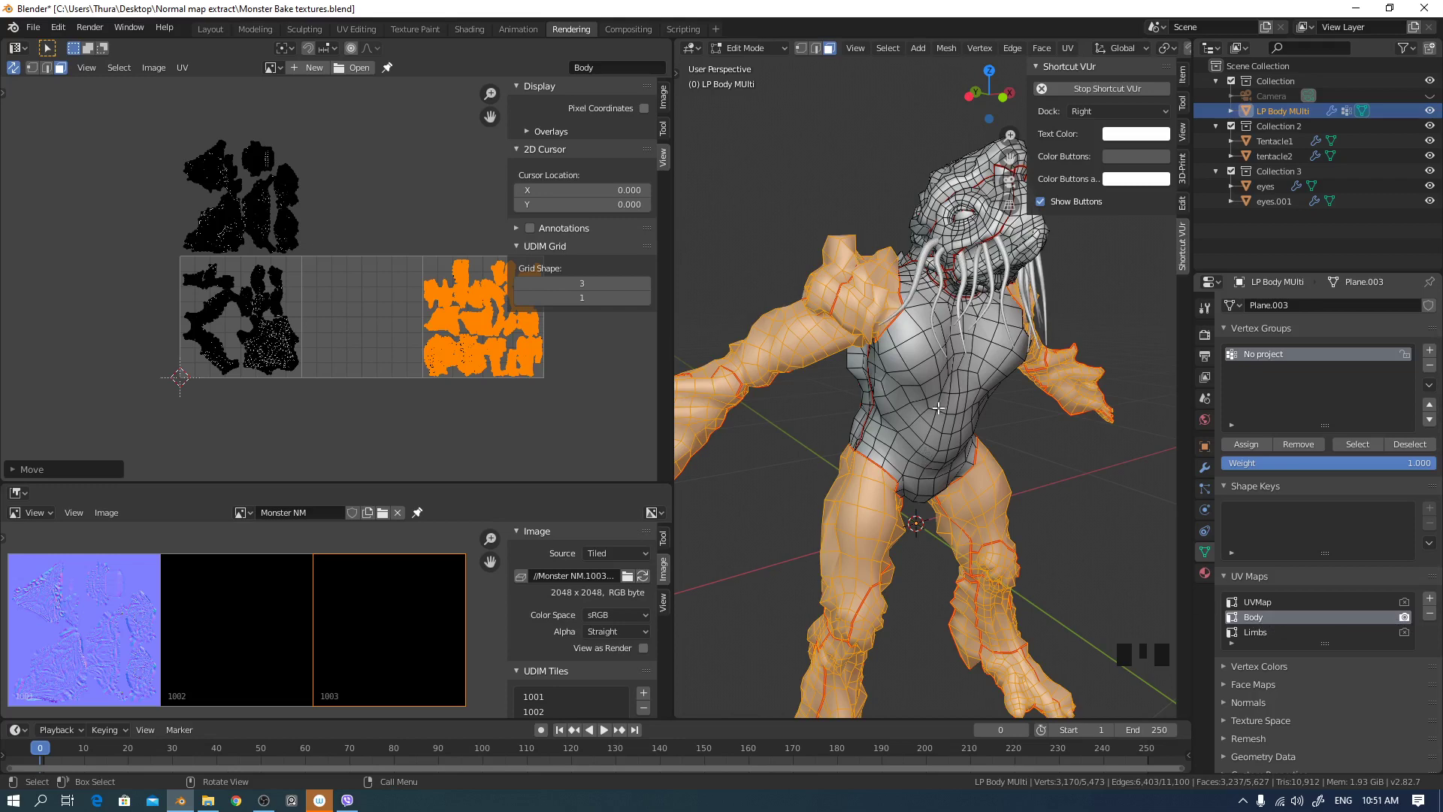
- Return the monster mesh to Object Mode and replace the UV editor with the Shader Editor, repositioning the Normal fill image node
key("Tab")
middle_click_drag(975, 415, 895, 427)
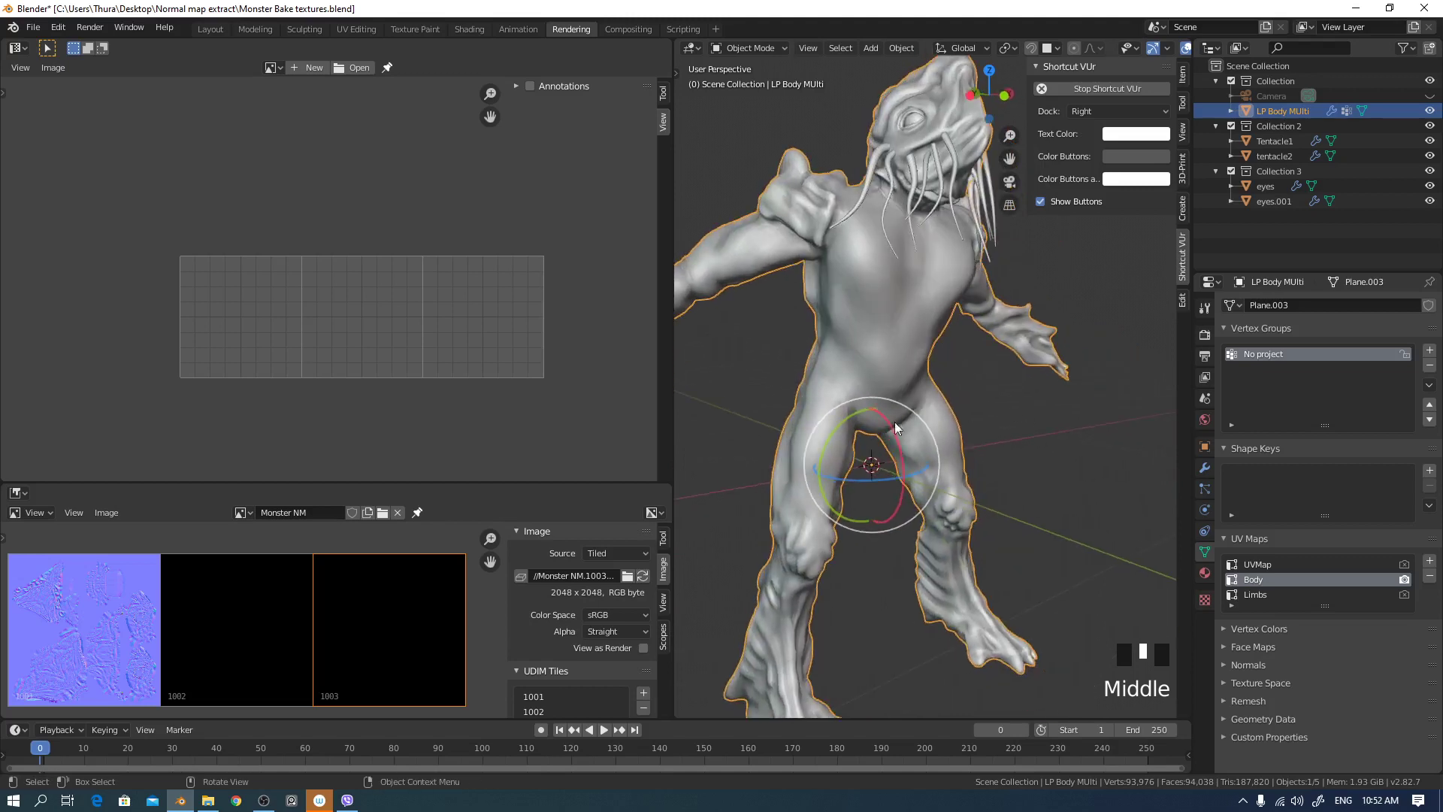
left_click(17, 49)
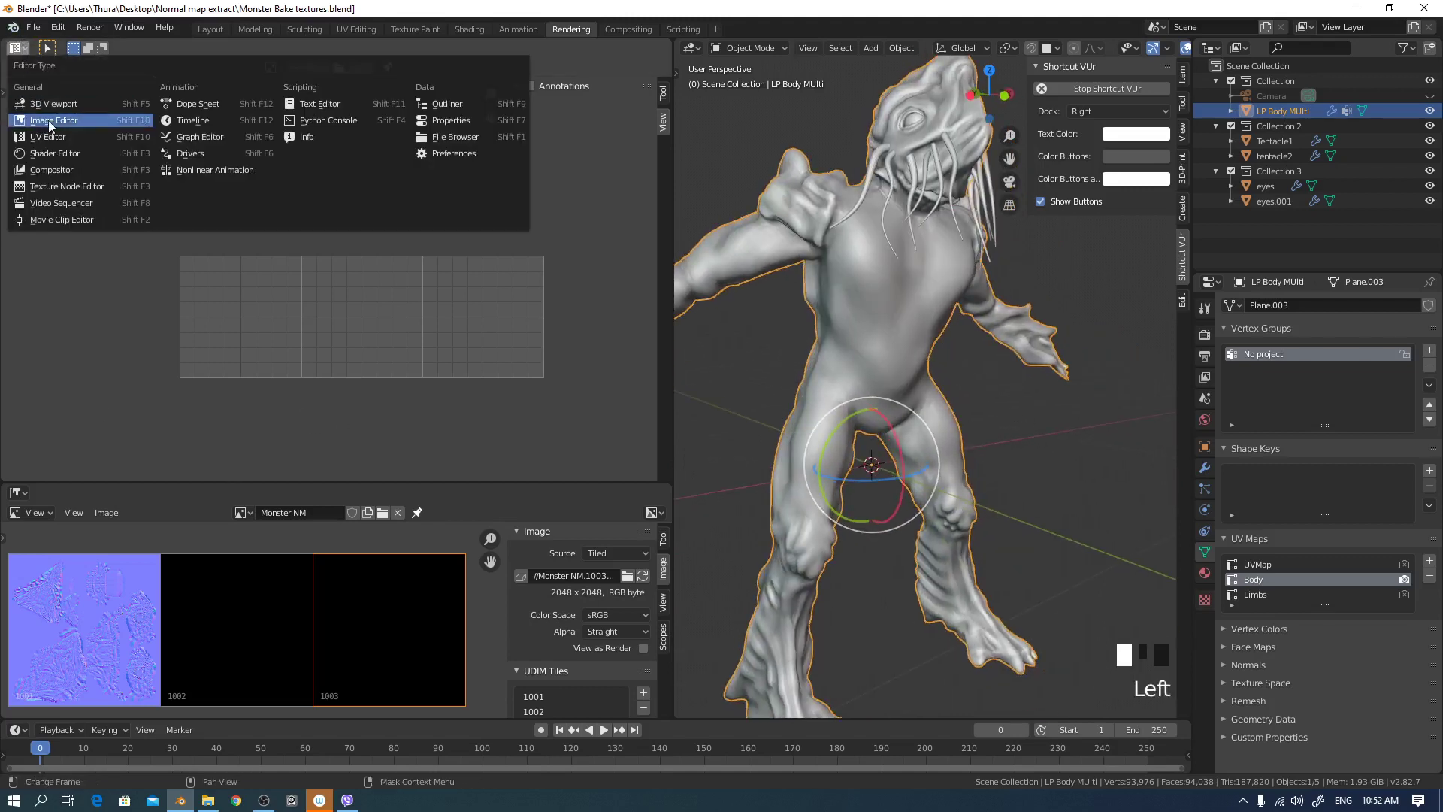
left_click(43, 122)
left_click(16, 47)
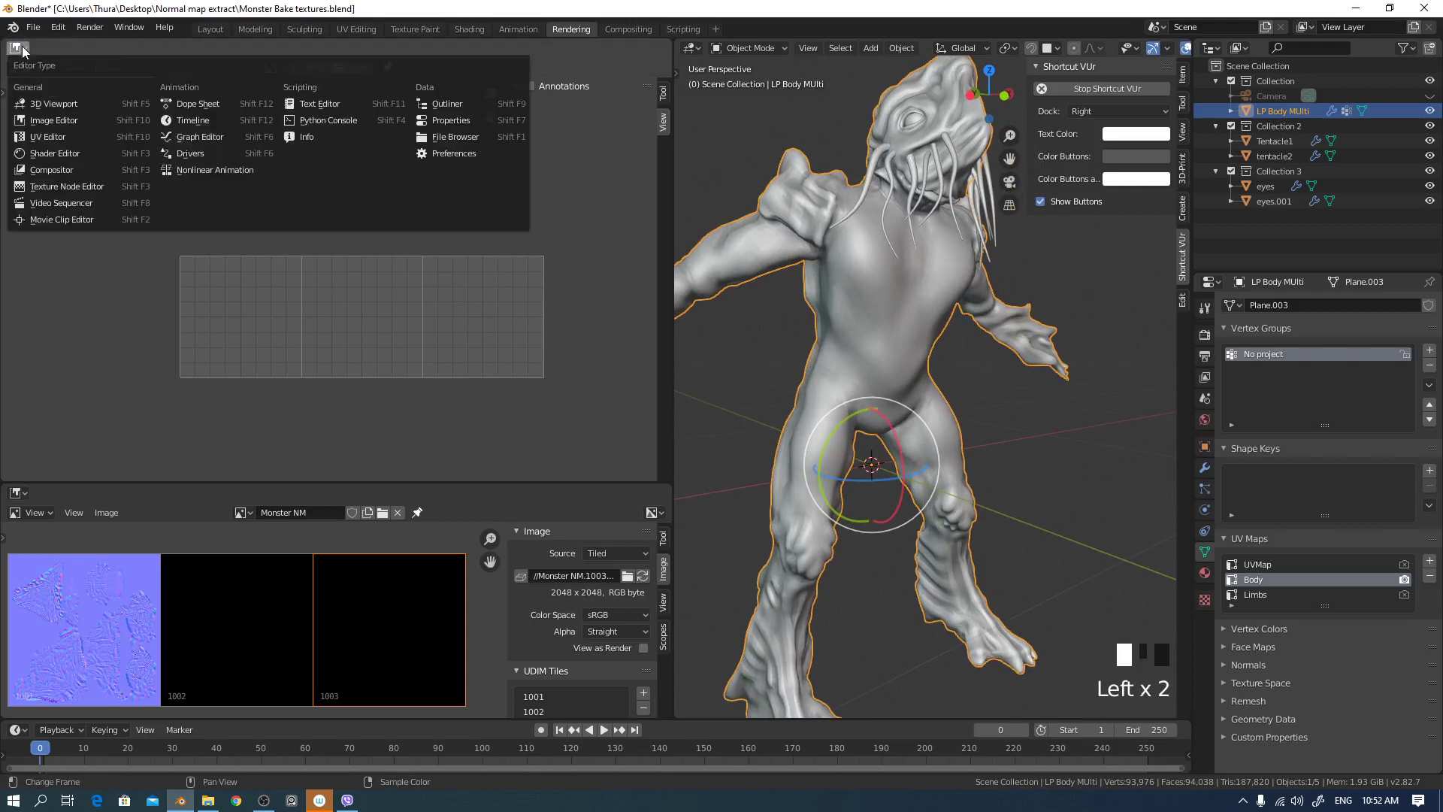
left_click(53, 154)
middle_click_drag(298, 299, 321, 289)
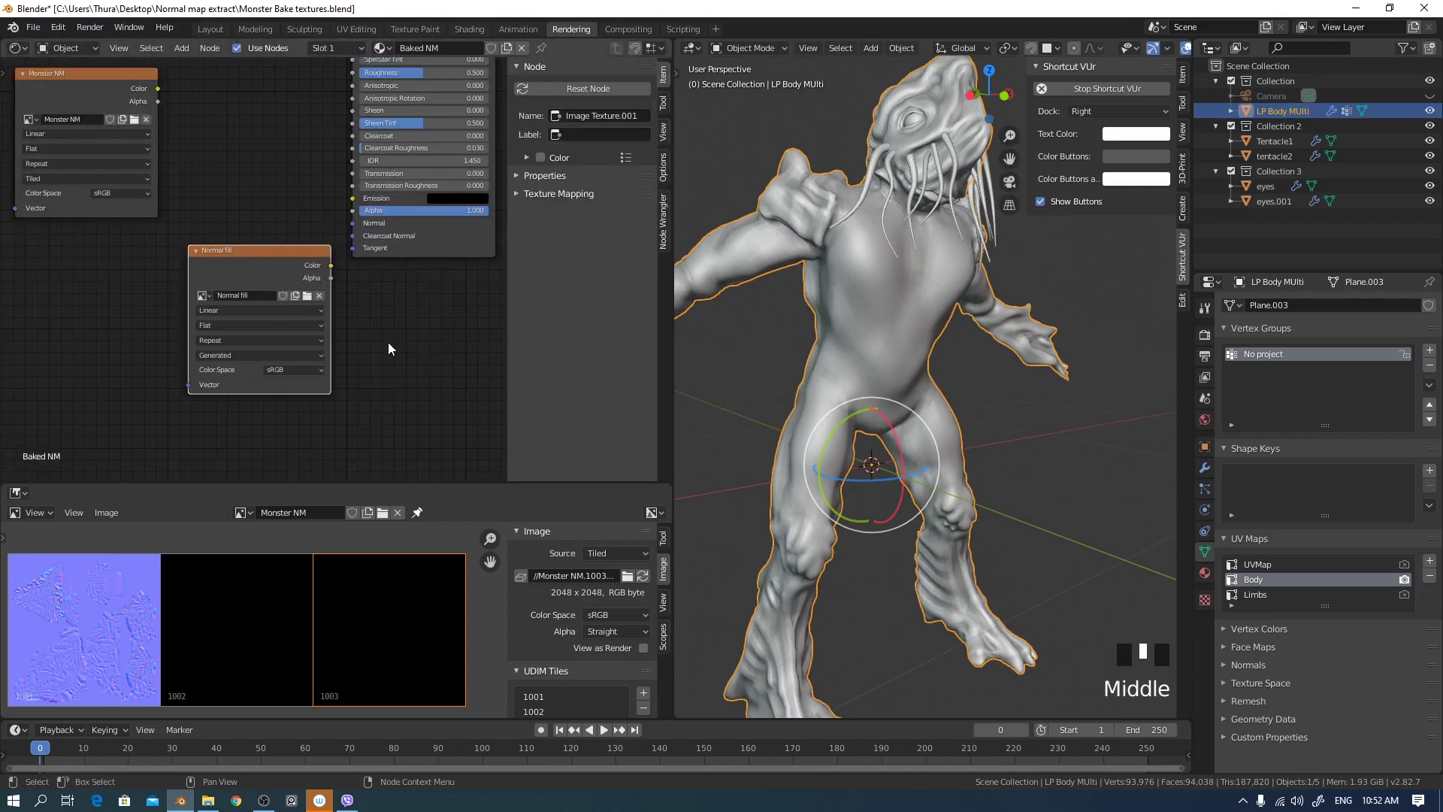
left_click_drag(240, 273, 238, 306)
- Display the blank Normal fill image in the lower image editor
left_click(243, 512)
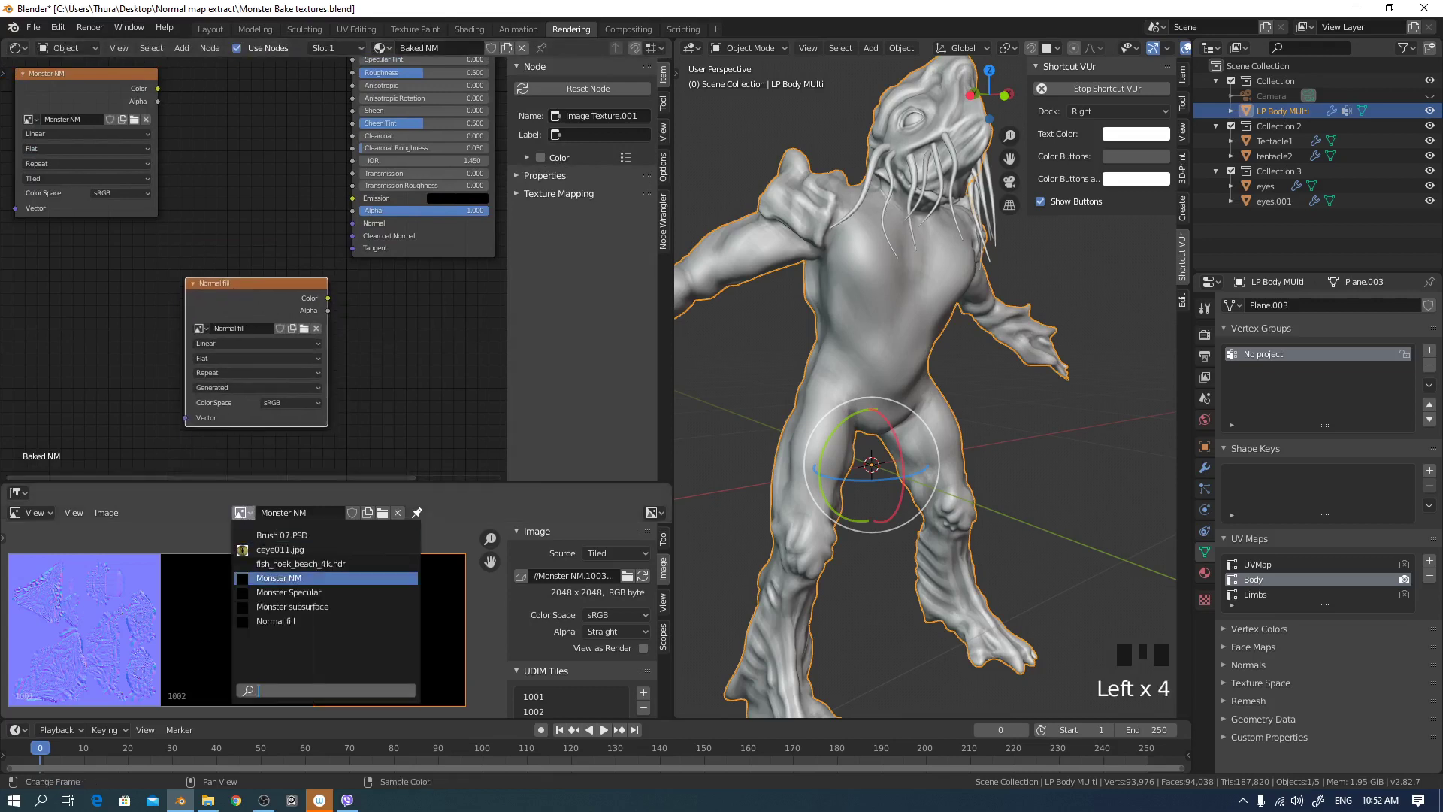
left_click(279, 621)
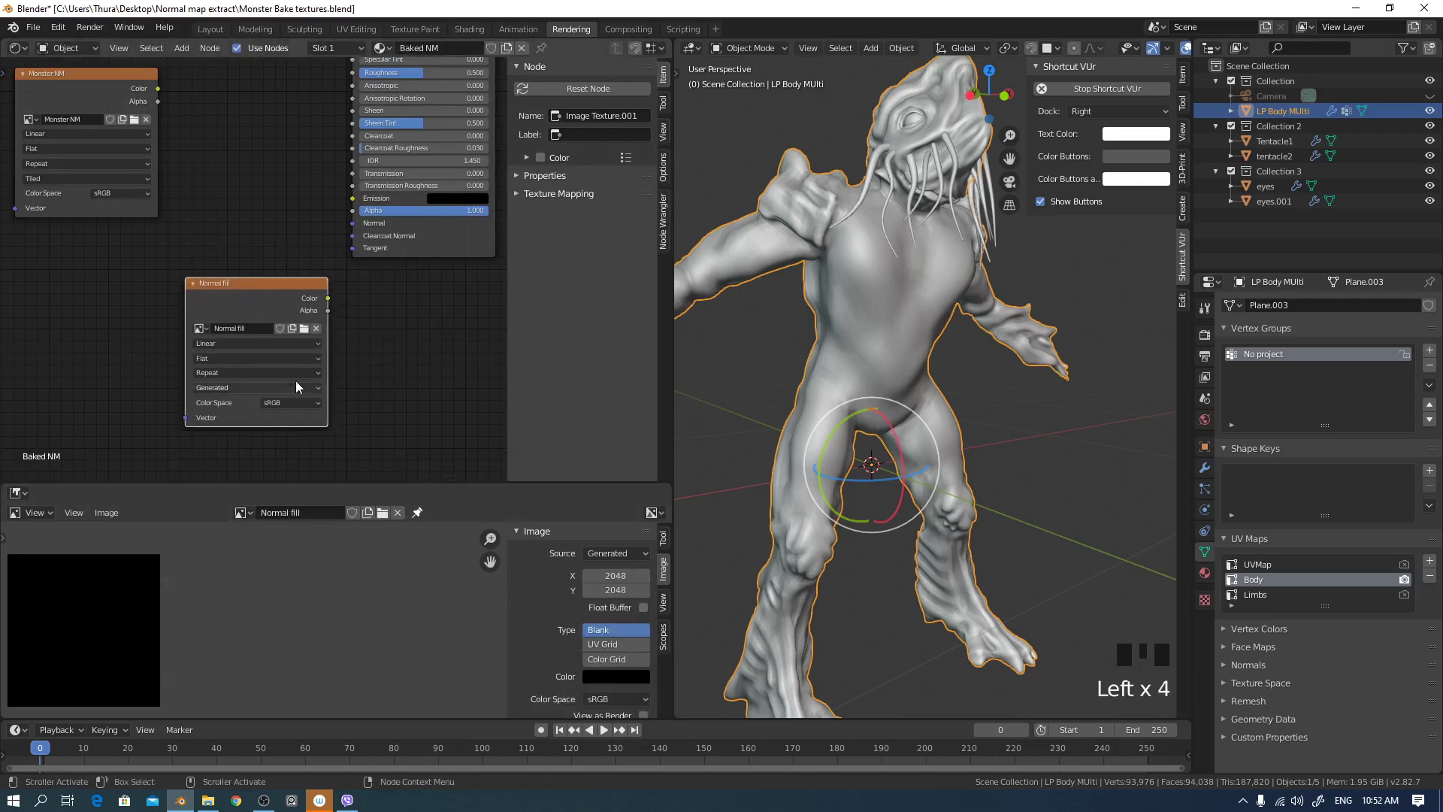
middle_click_drag(142, 586, 247, 568)
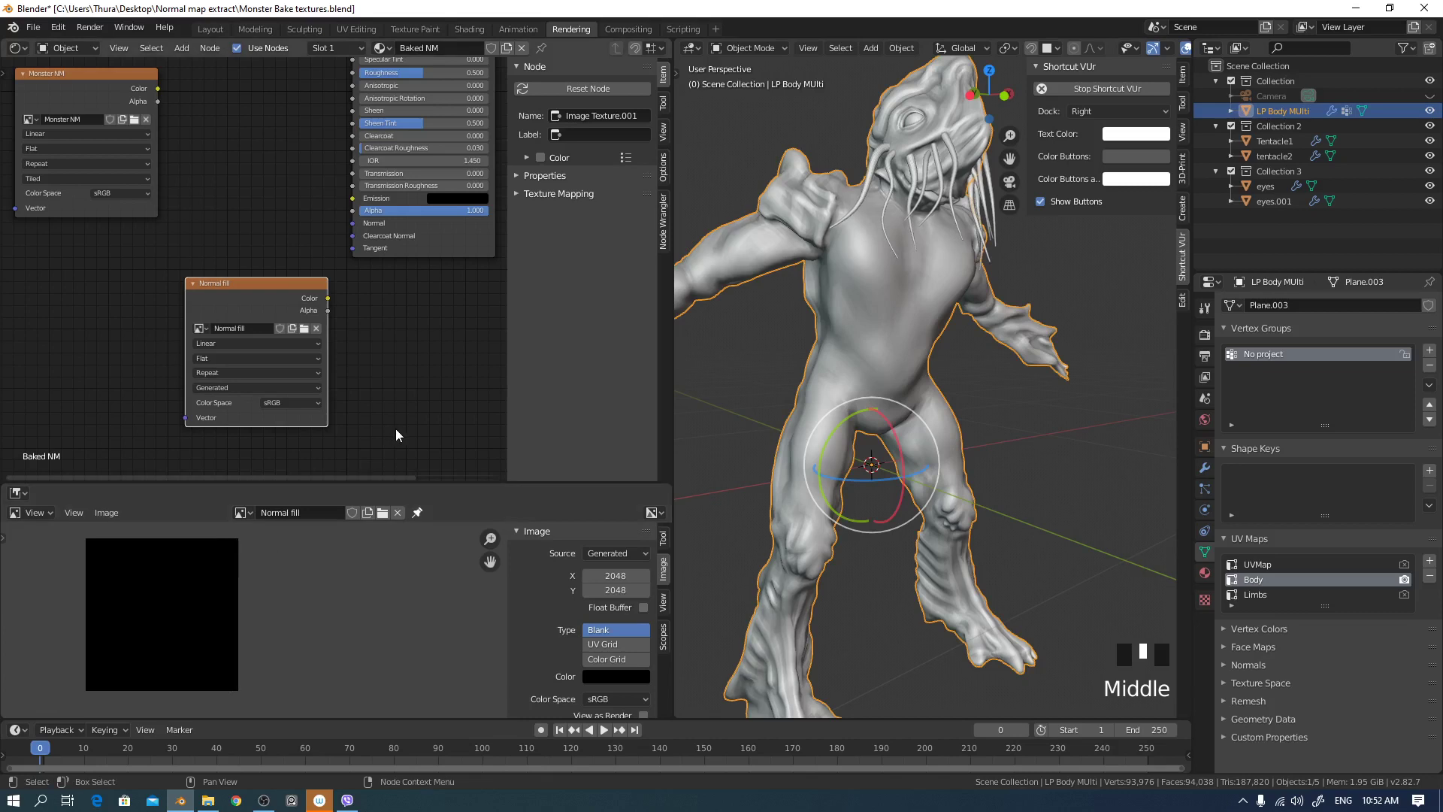
- With the Normal fill image node selected as the target, bake the multires normals using the Body UV map
middle_click_drag(398, 436, 394, 429)
scroll(394, 429, "up", 1)
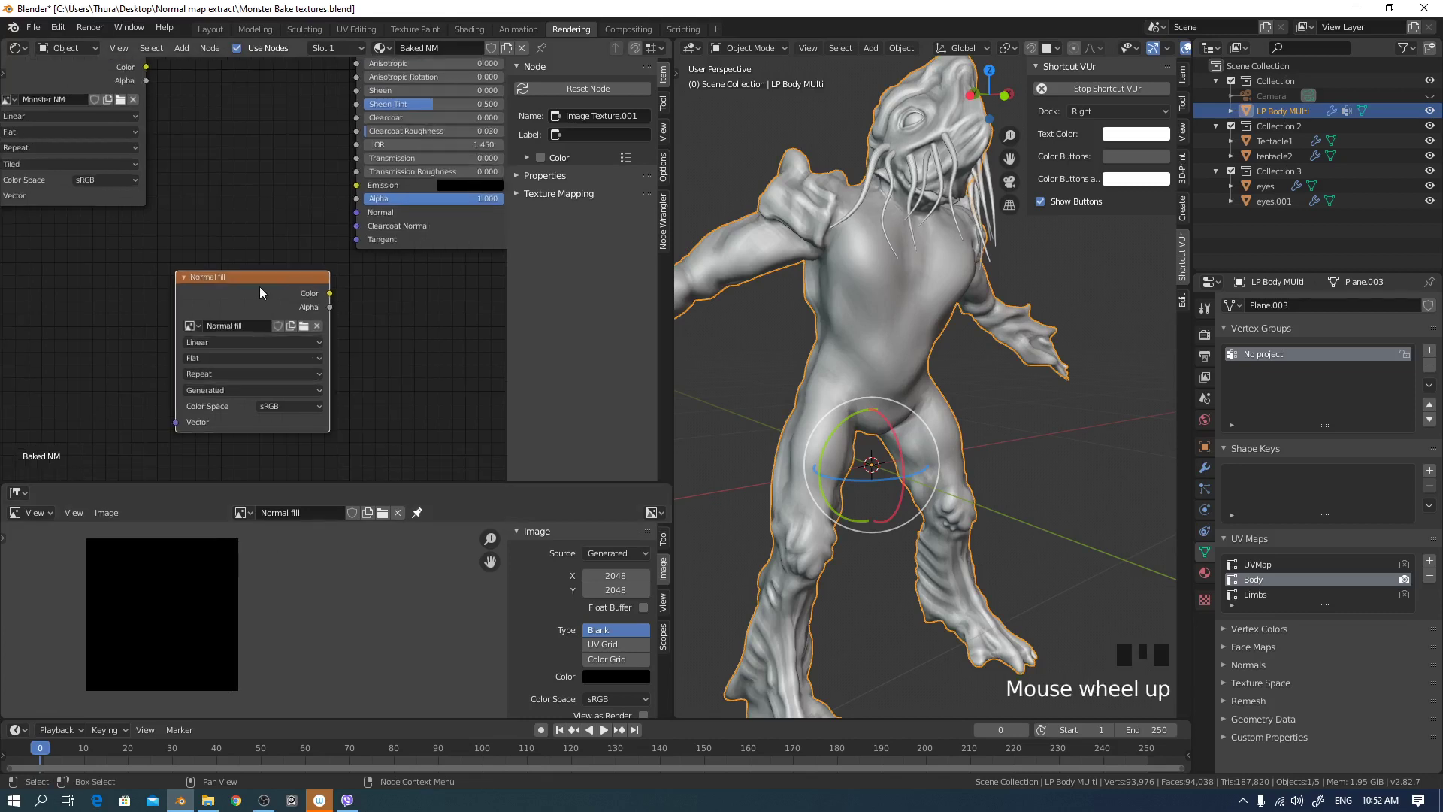
left_click_drag(259, 292, 243, 288)
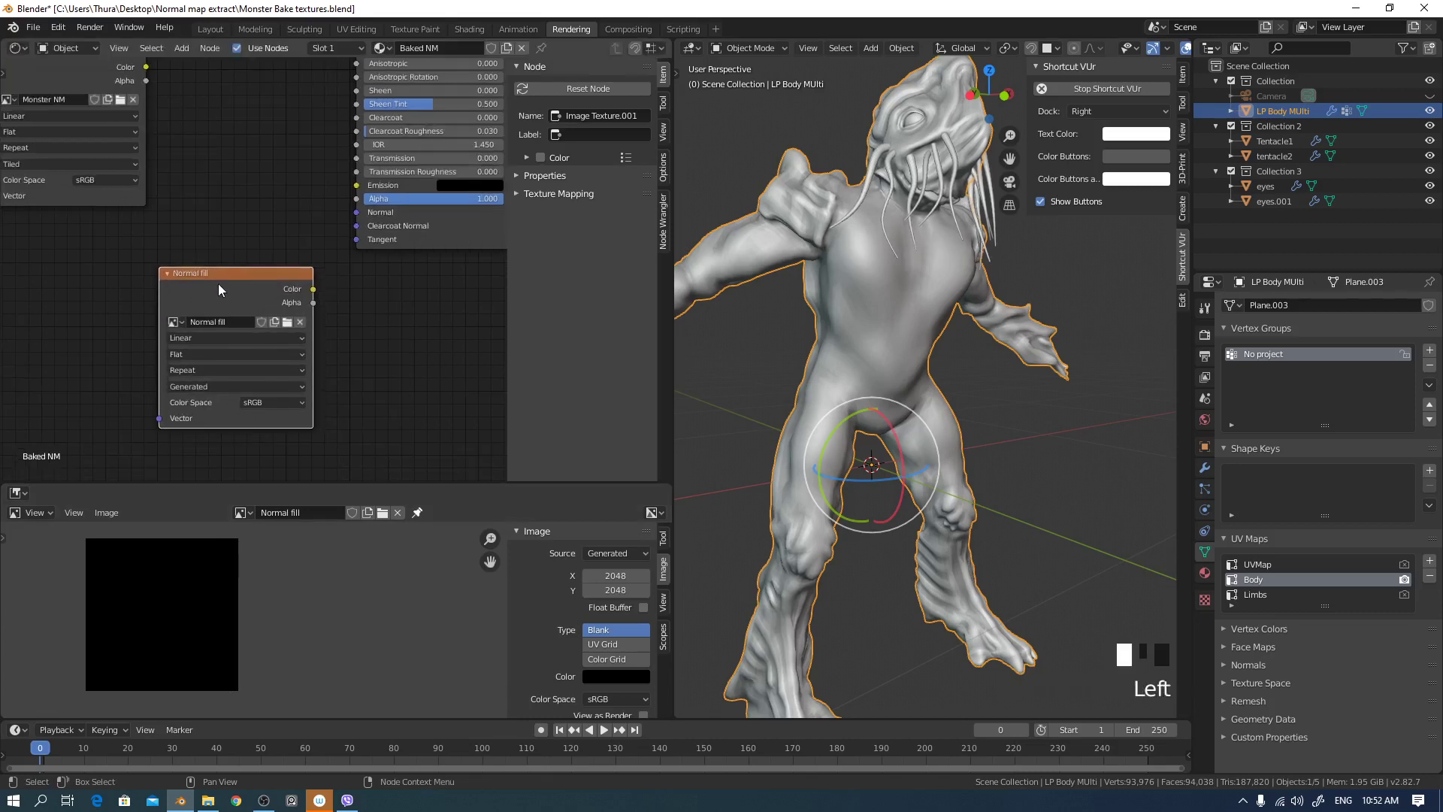
left_click(221, 290)
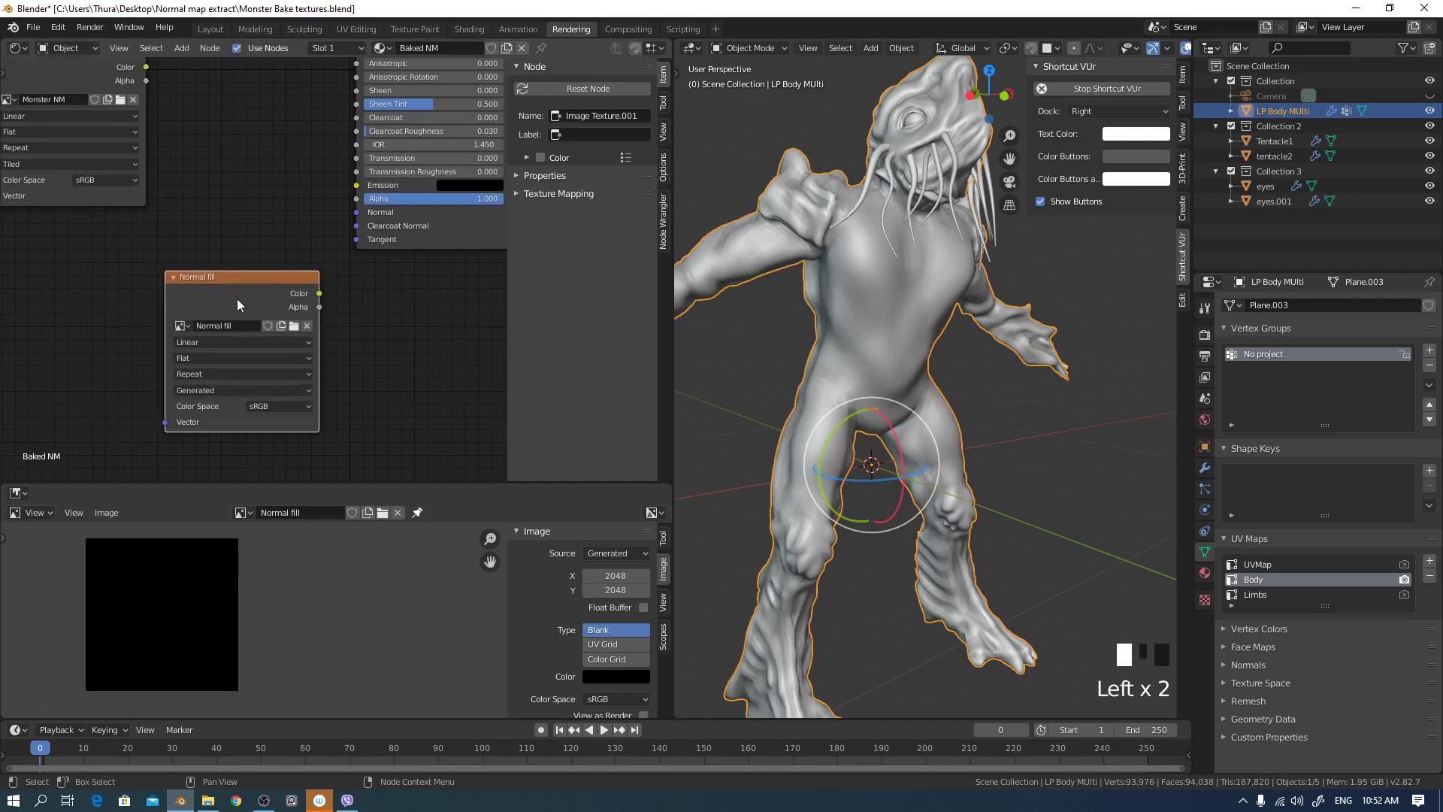
left_click_drag(237, 299, 229, 308)
left_click(231, 301)
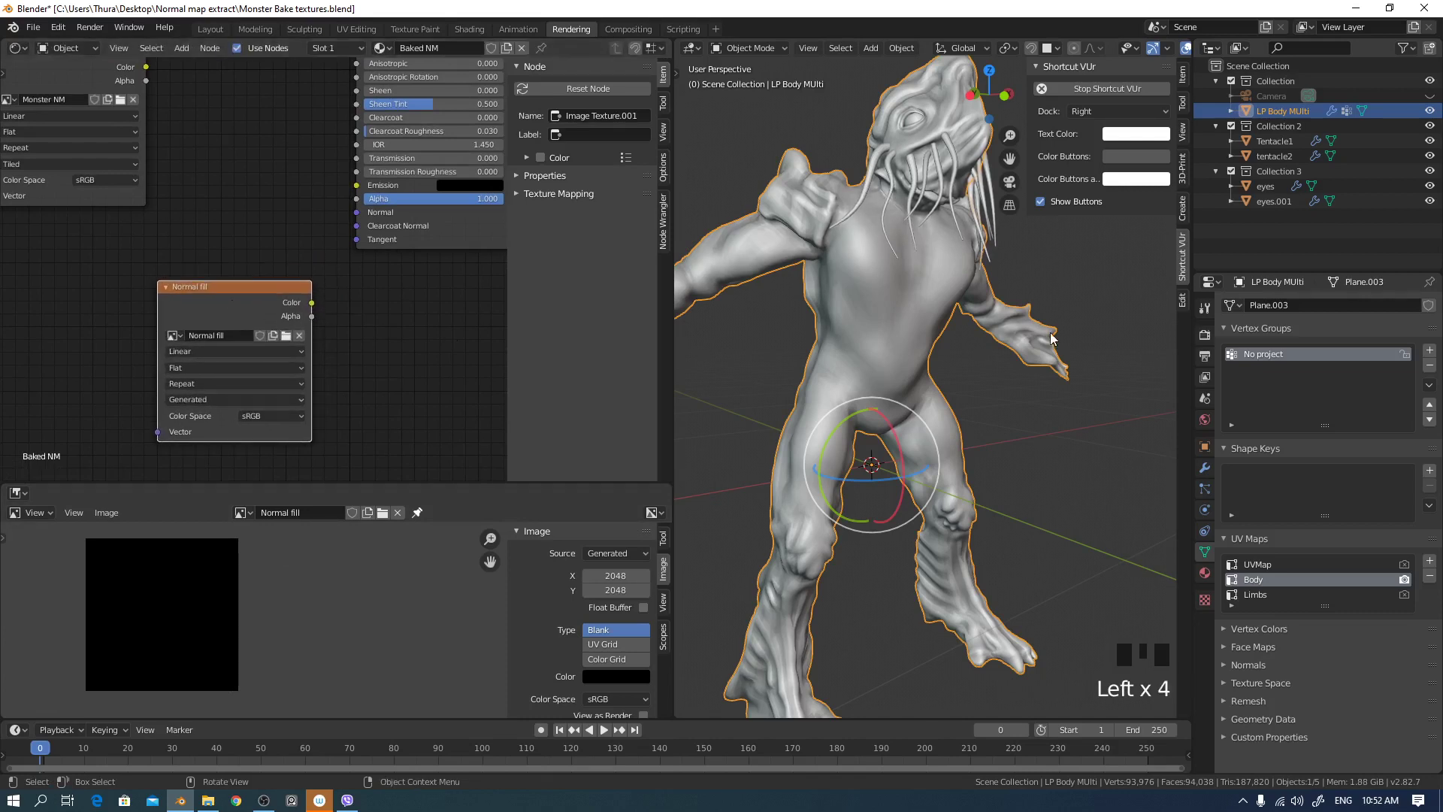
left_click(872, 298)
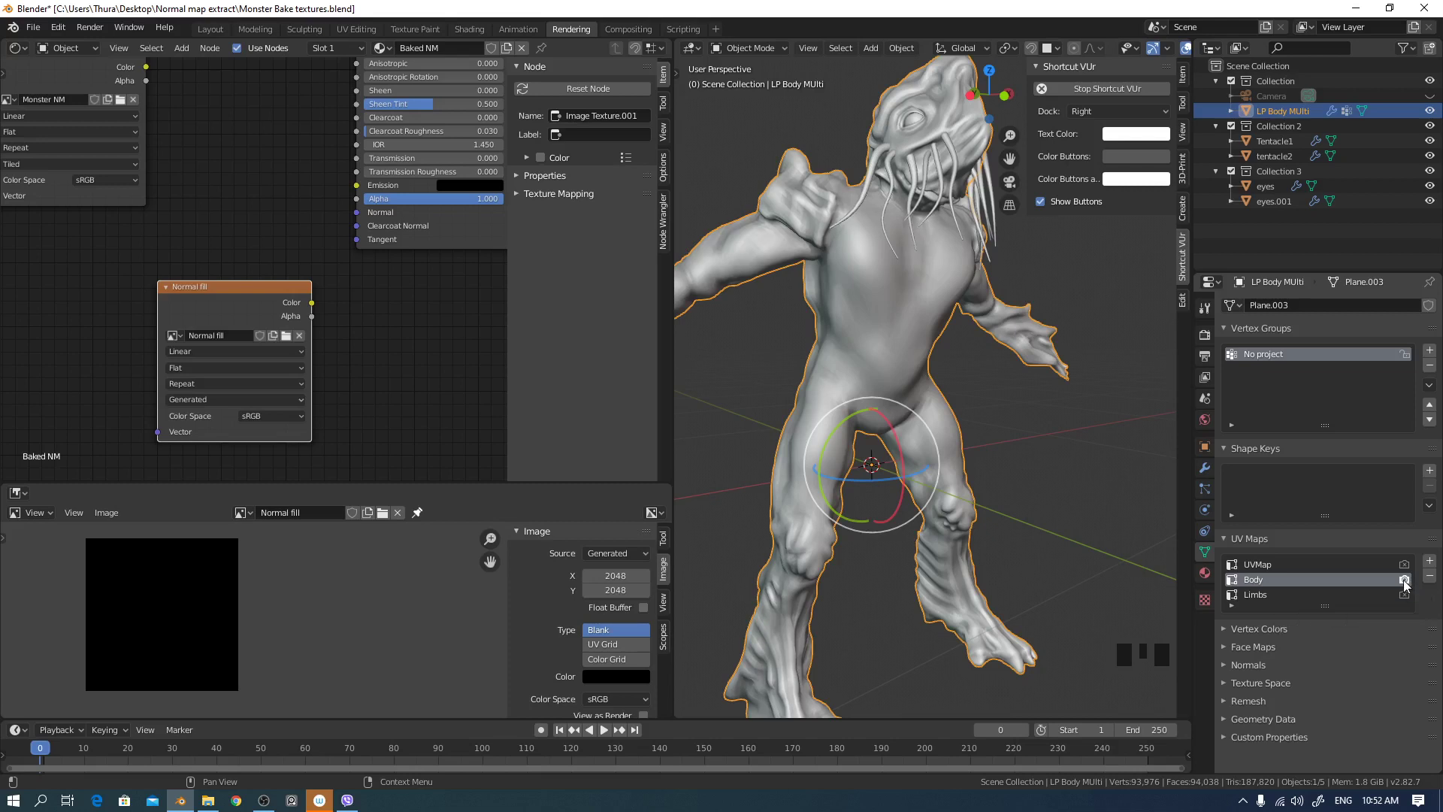
left_click(1205, 336)
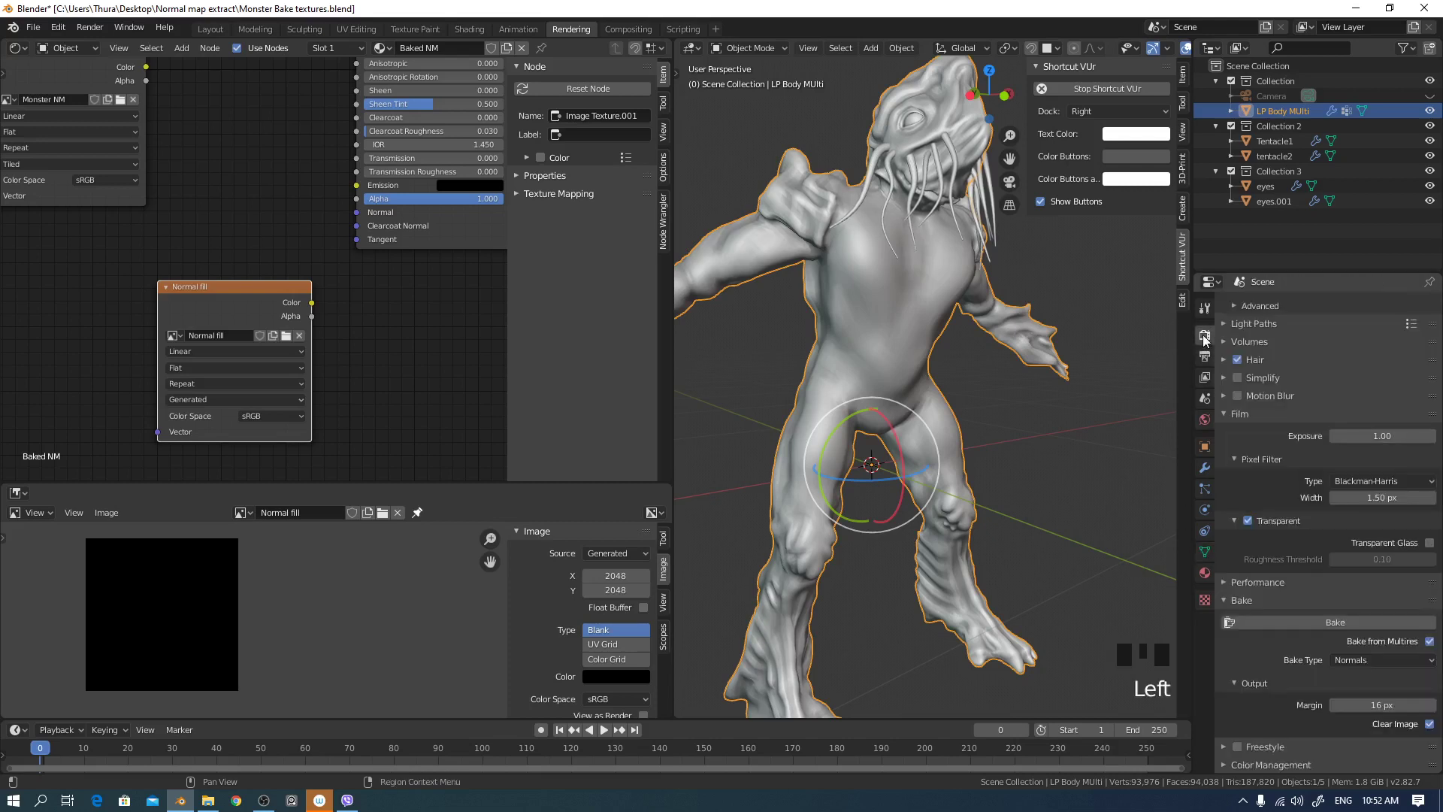
scroll(1283, 606, "down", 4)
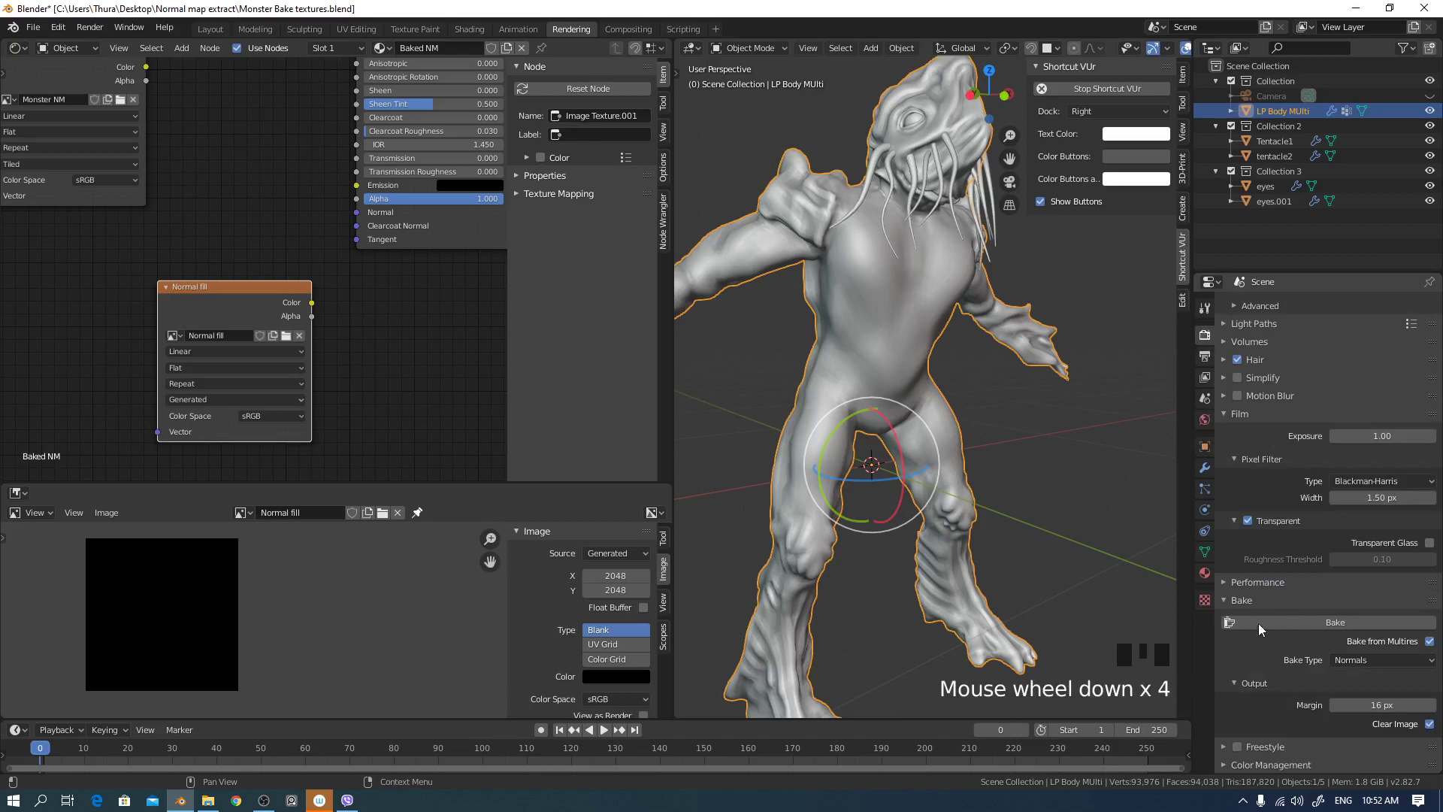
left_click(1348, 623)
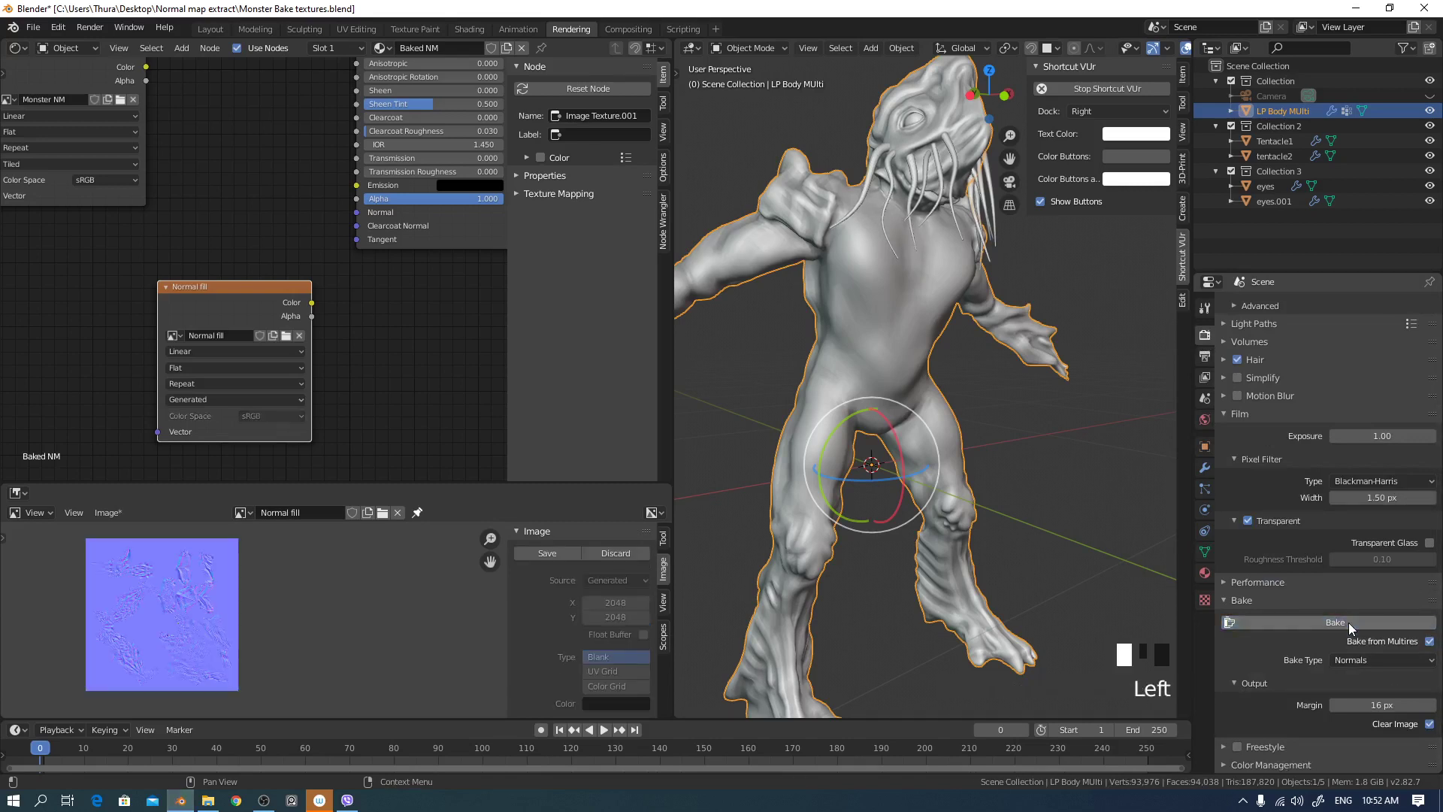
- Examine the baked torso normals in the Normal fill image up close
middle_click_drag(252, 641, 255, 641)
scroll(348, 638, "up", 4)
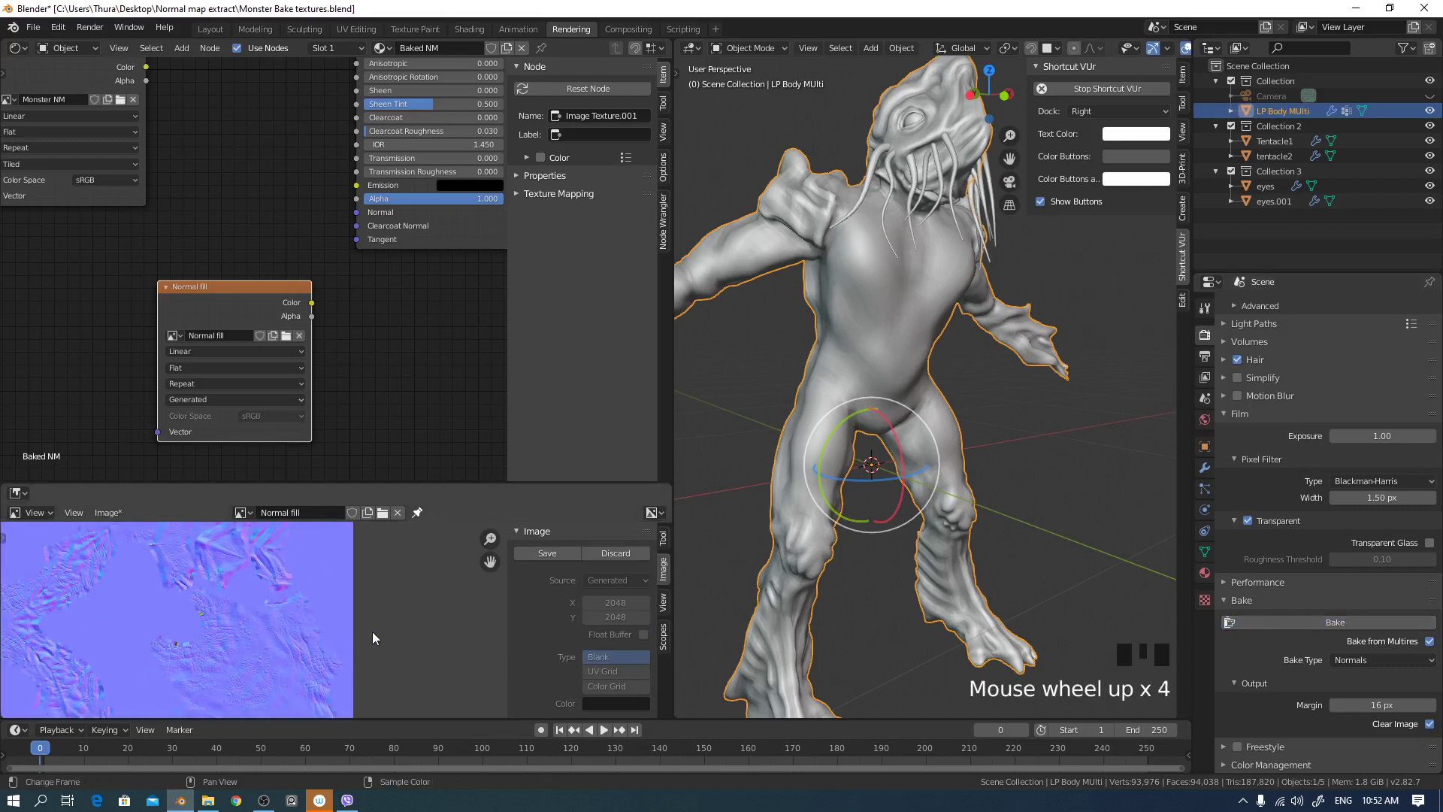
middle_click_drag(372, 631, 388, 701)
scroll(264, 660, "up", 3)
scroll(260, 630, "down", 4)
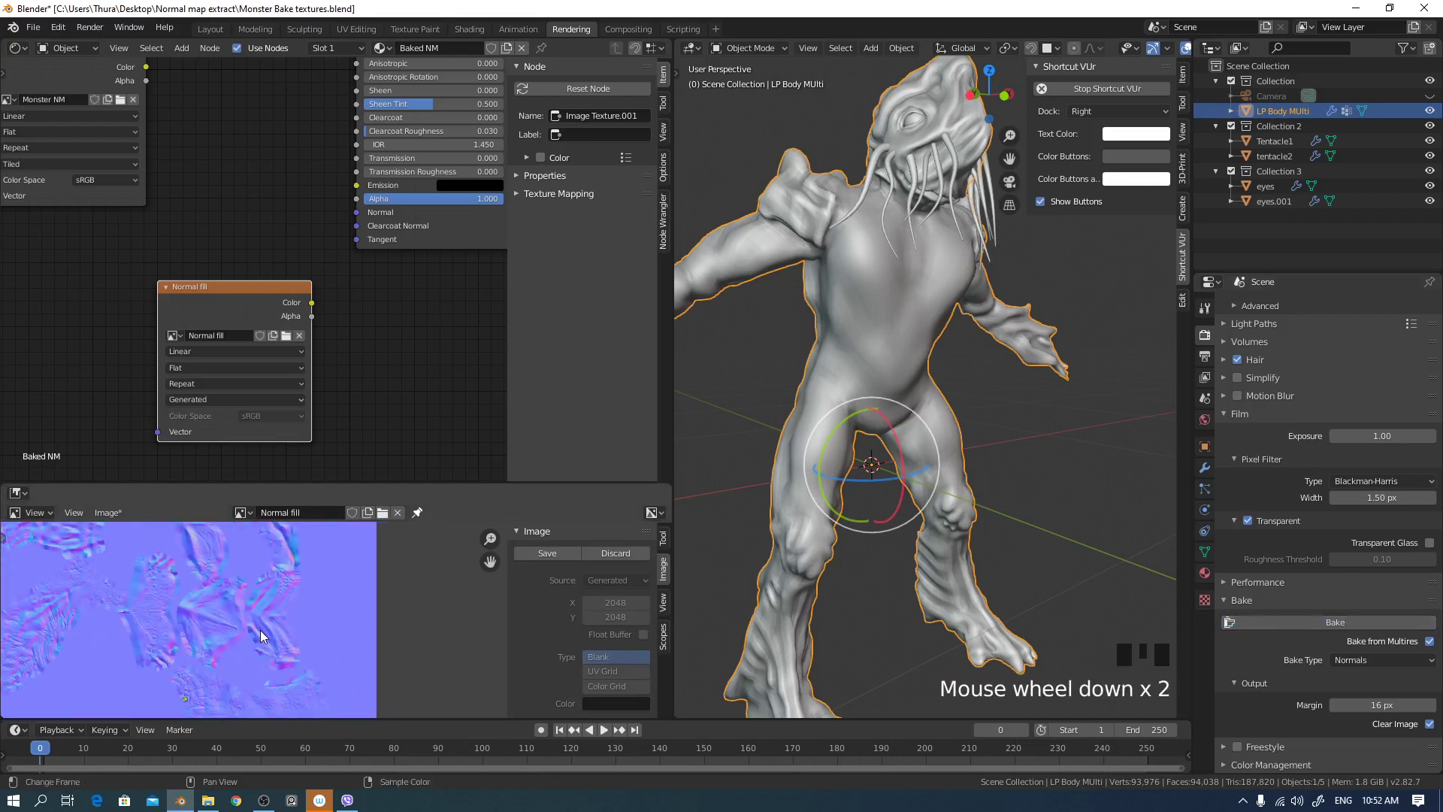
middle_click_drag(402, 620, 380, 618)
scroll(225, 571, "down", 2)
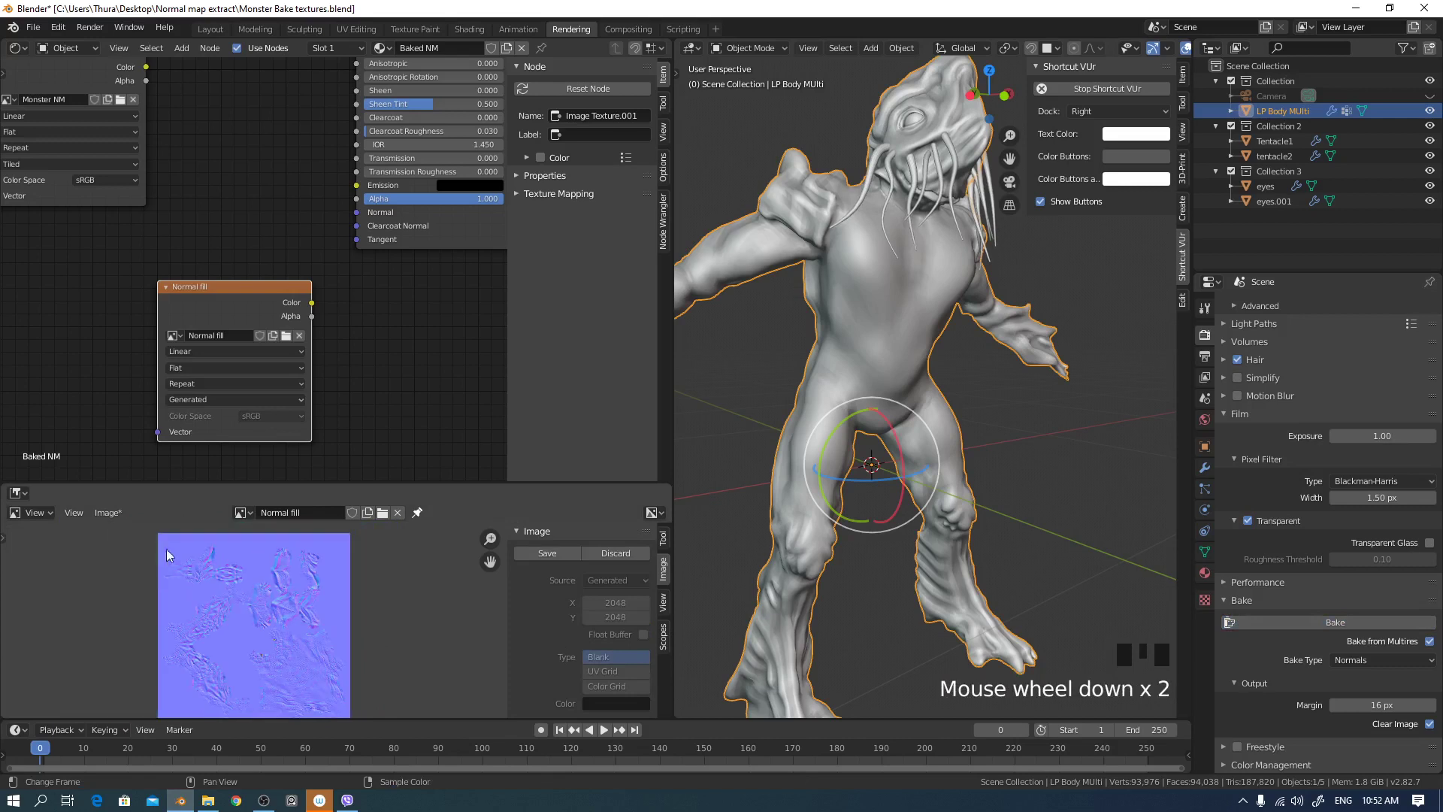
- Save a copy of the baked Normal fill image over Monster NM.1002.png and check the file in the Normal map extract folder
left_click(109, 511)
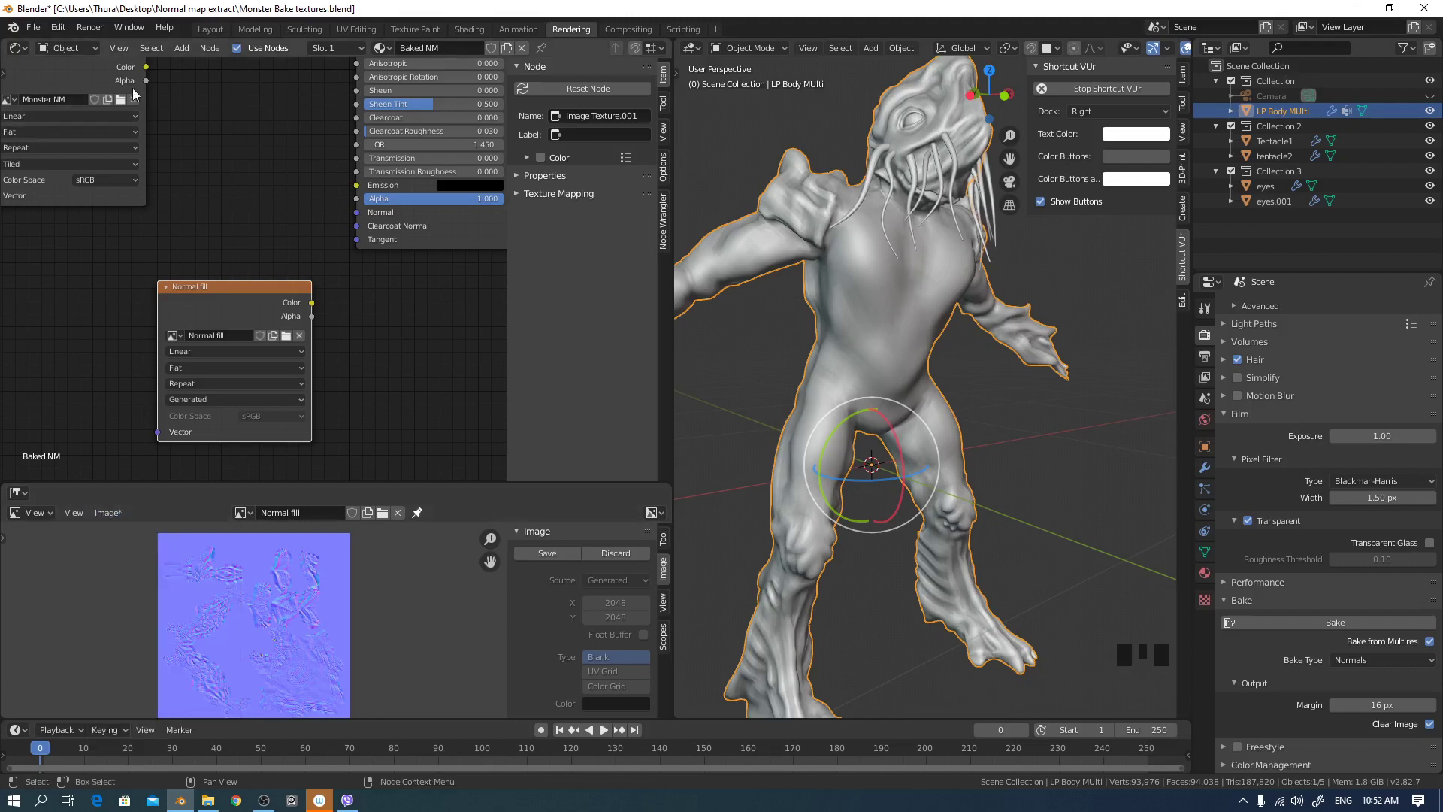
left_click(109, 513)
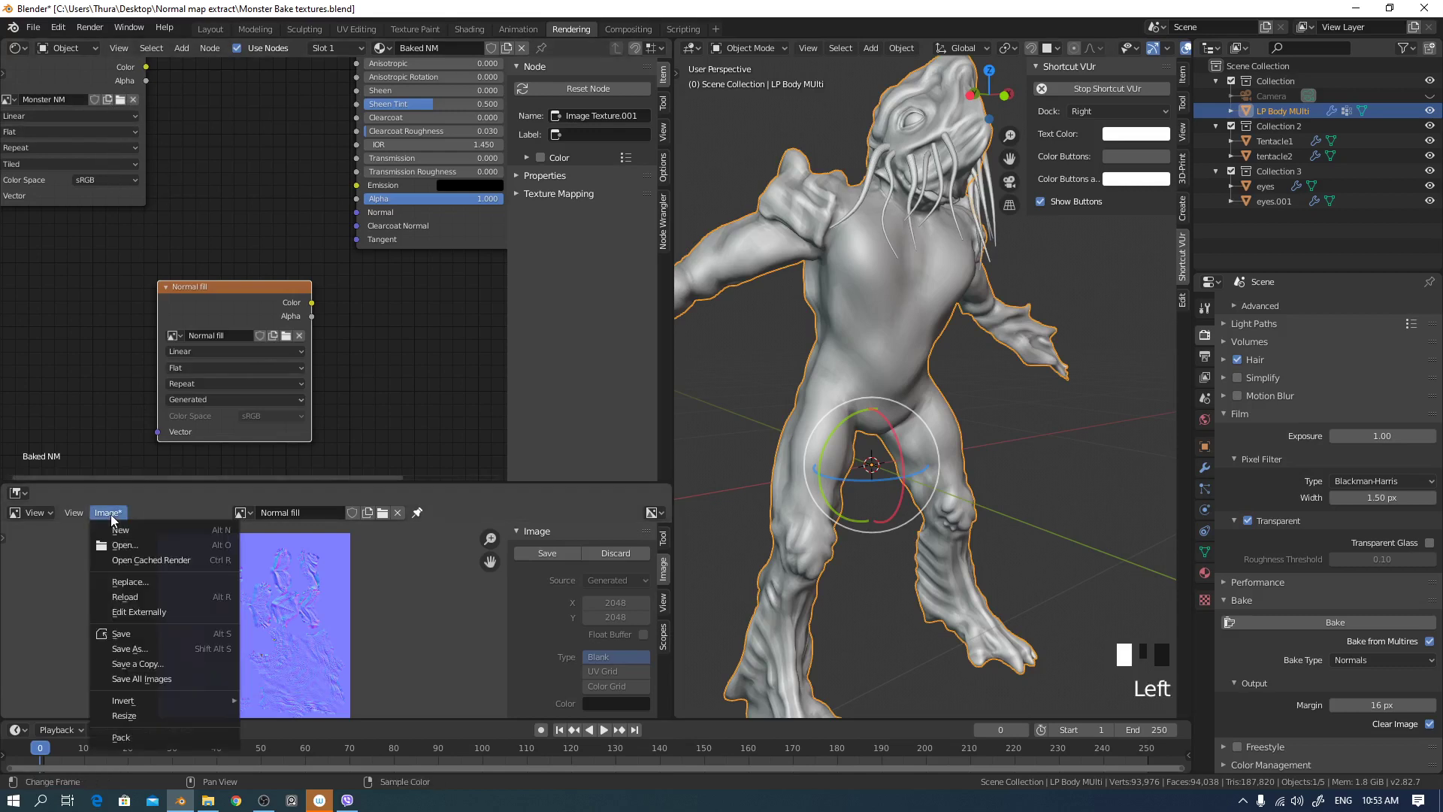
left_click(151, 664)
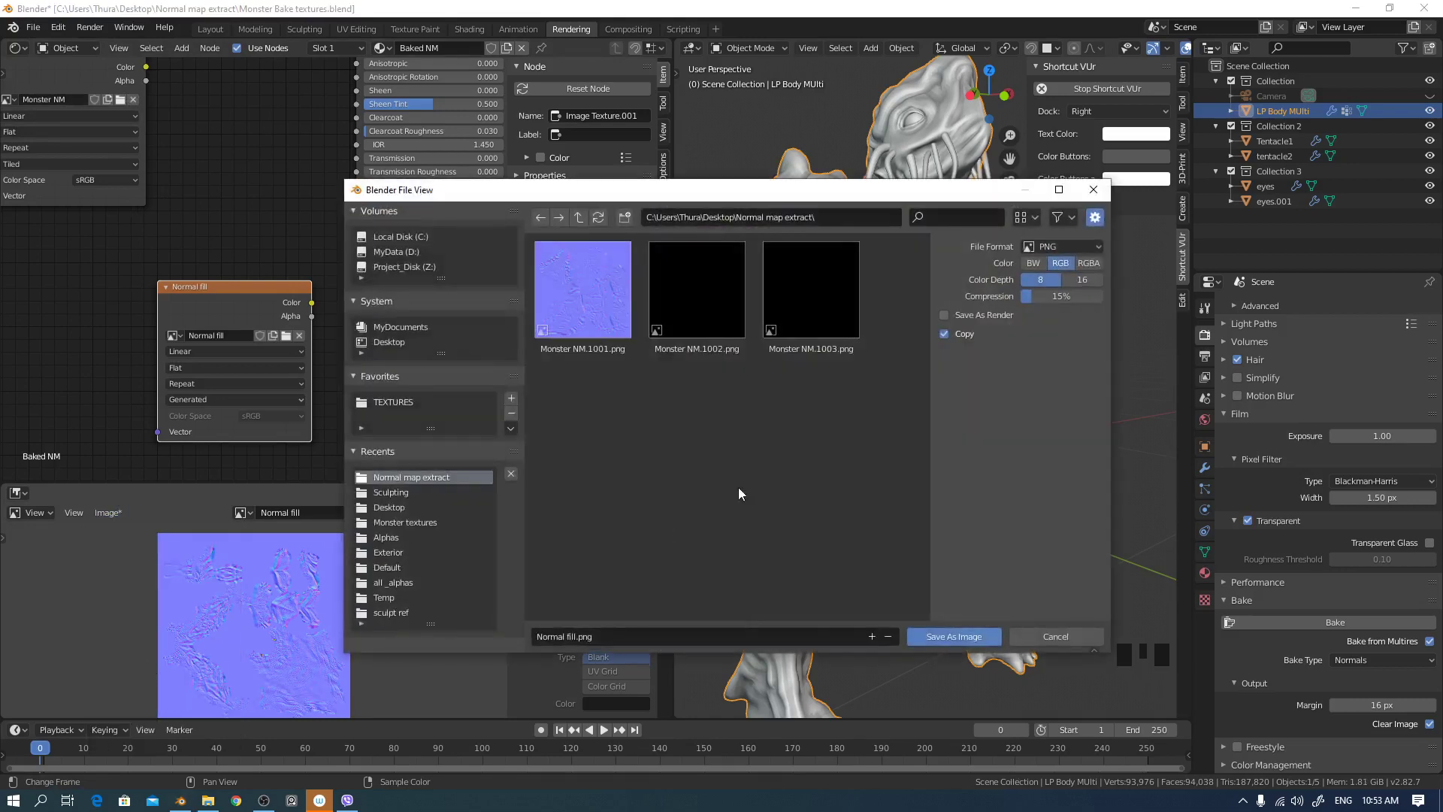
left_click(705, 296)
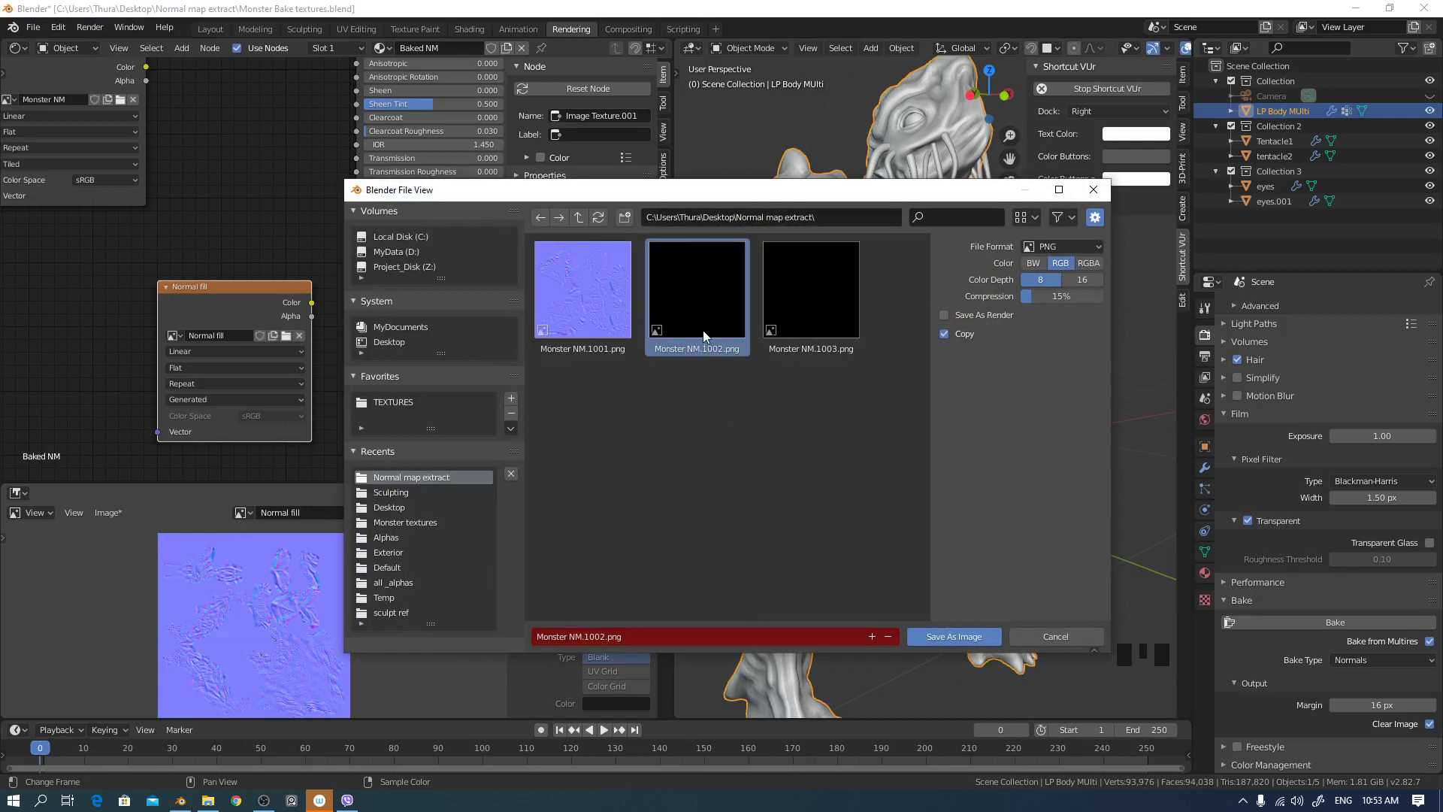
left_click(962, 636)
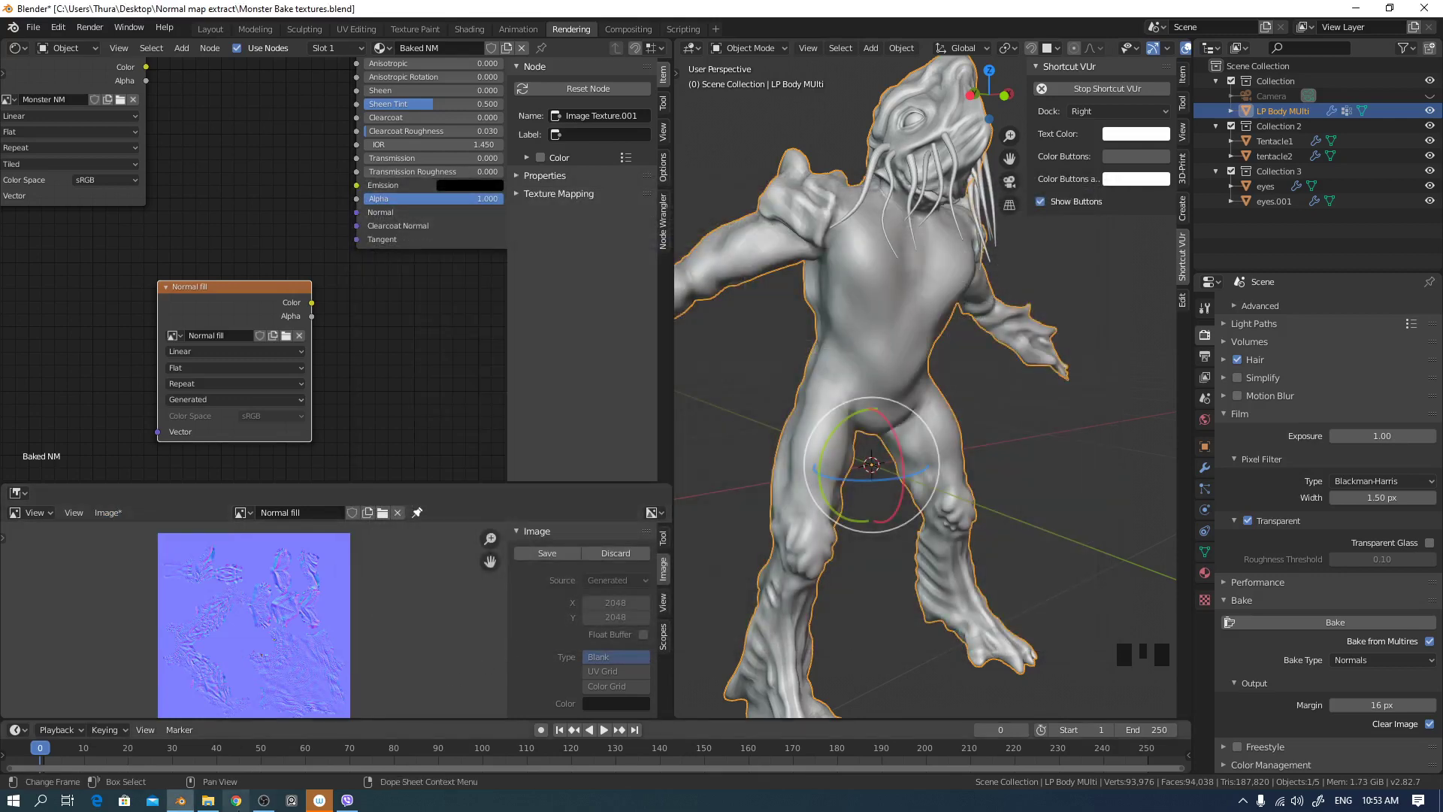
left_click(213, 802)
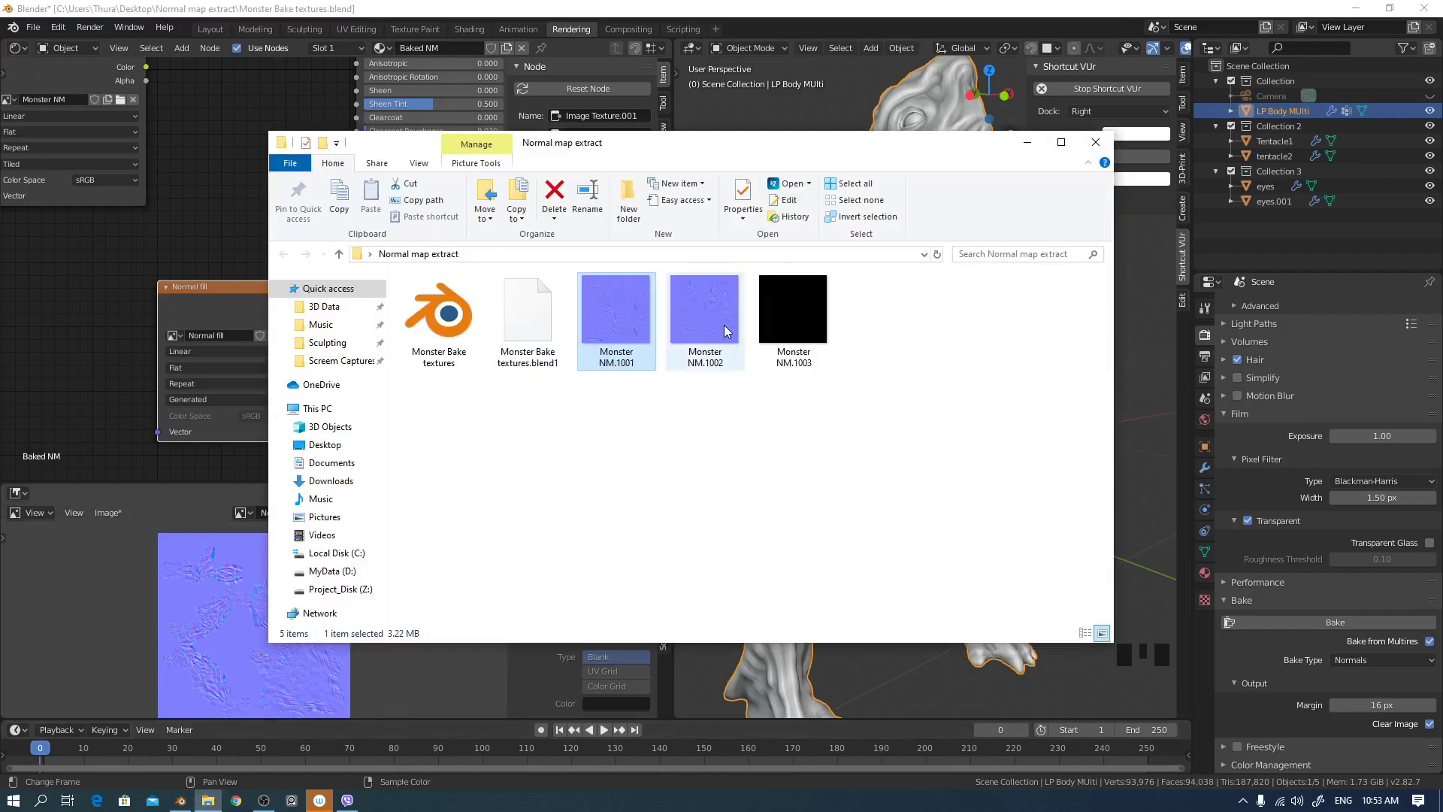
left_click(677, 21)
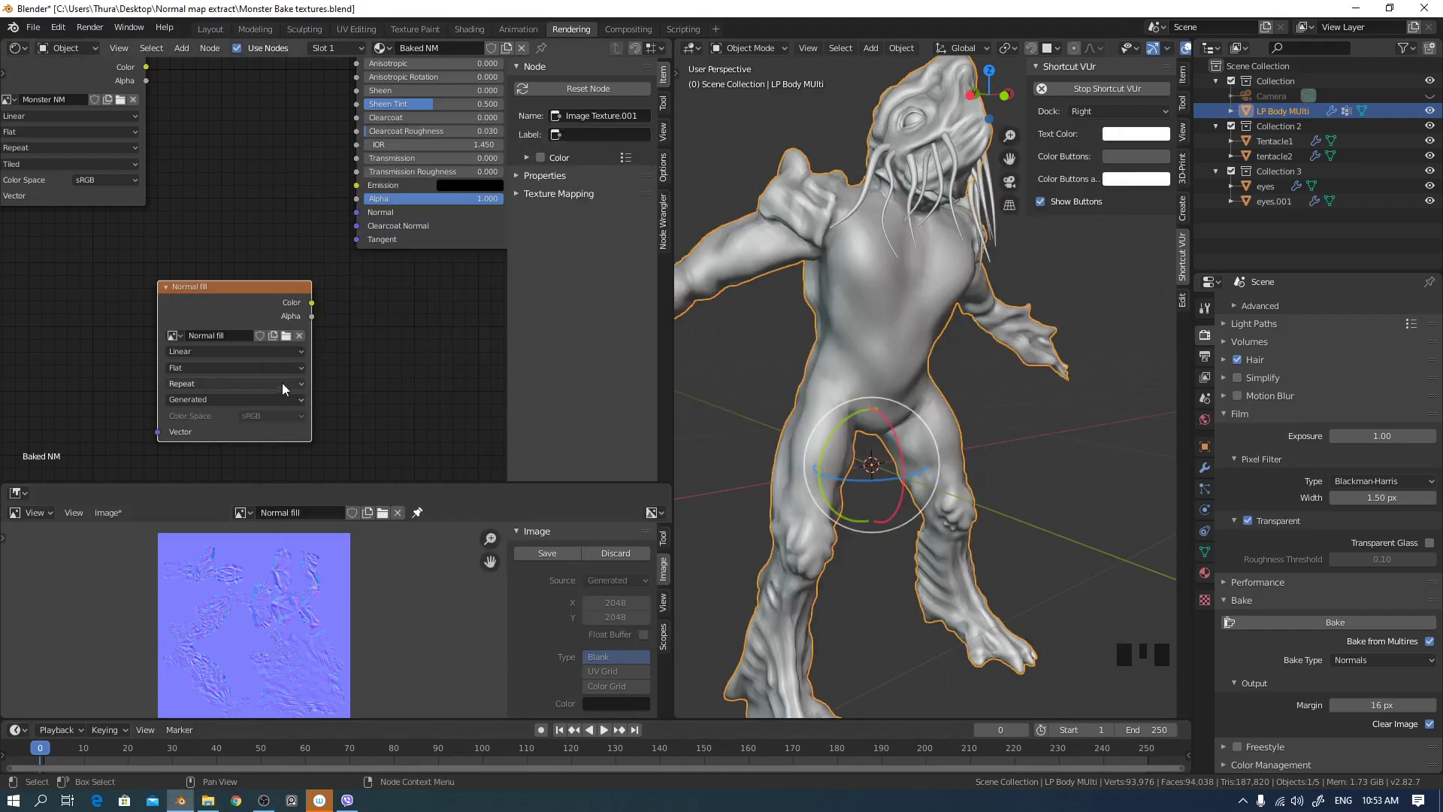
mouse_move(242, 295)
left_mouse_down()
mouse_move(219, 277)
mouse_move(233, 291)
mouse_move(227, 255)
mouse_move(229, 293)
left_mouse_up()
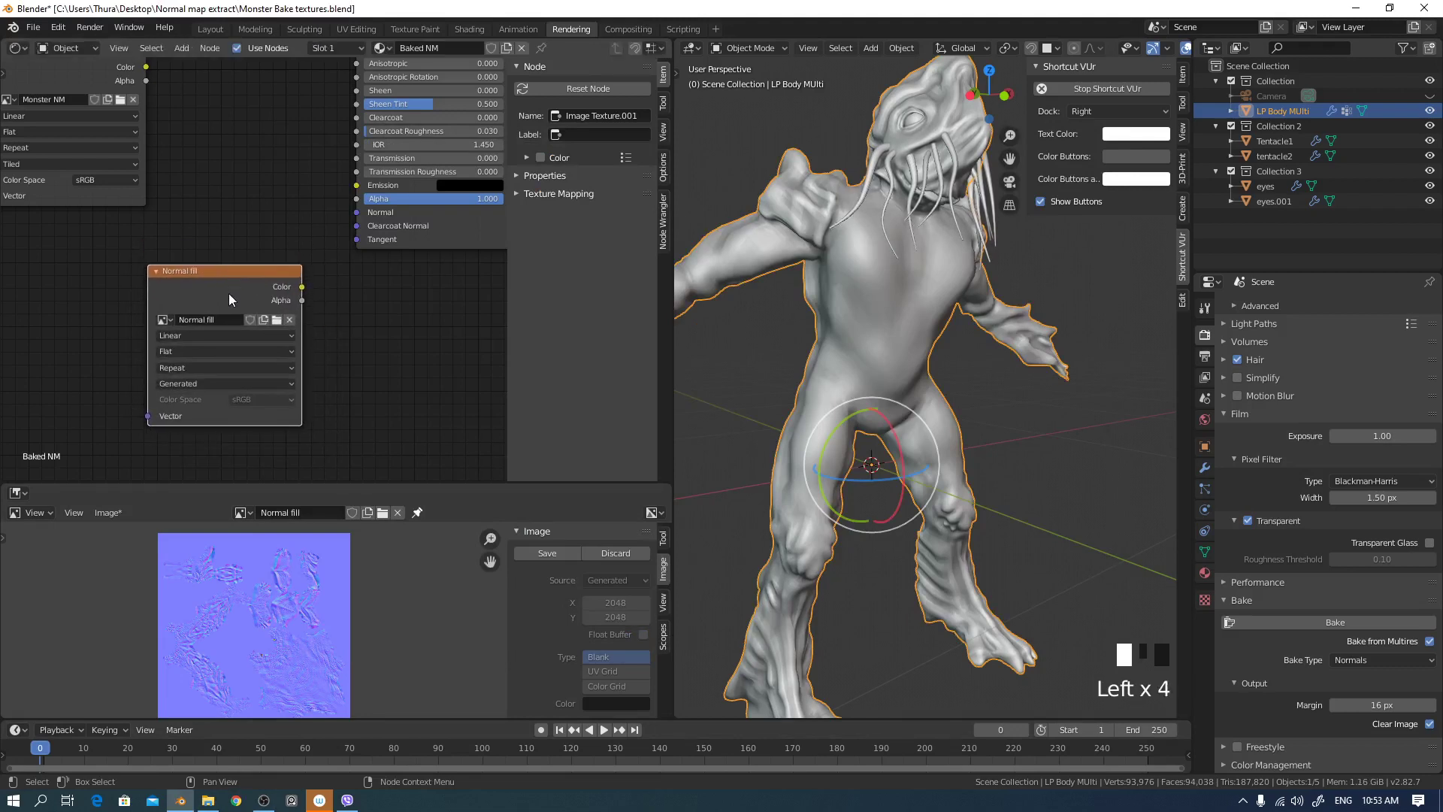
left_click(228, 293)
left_click(368, 331)
left_click(218, 288)
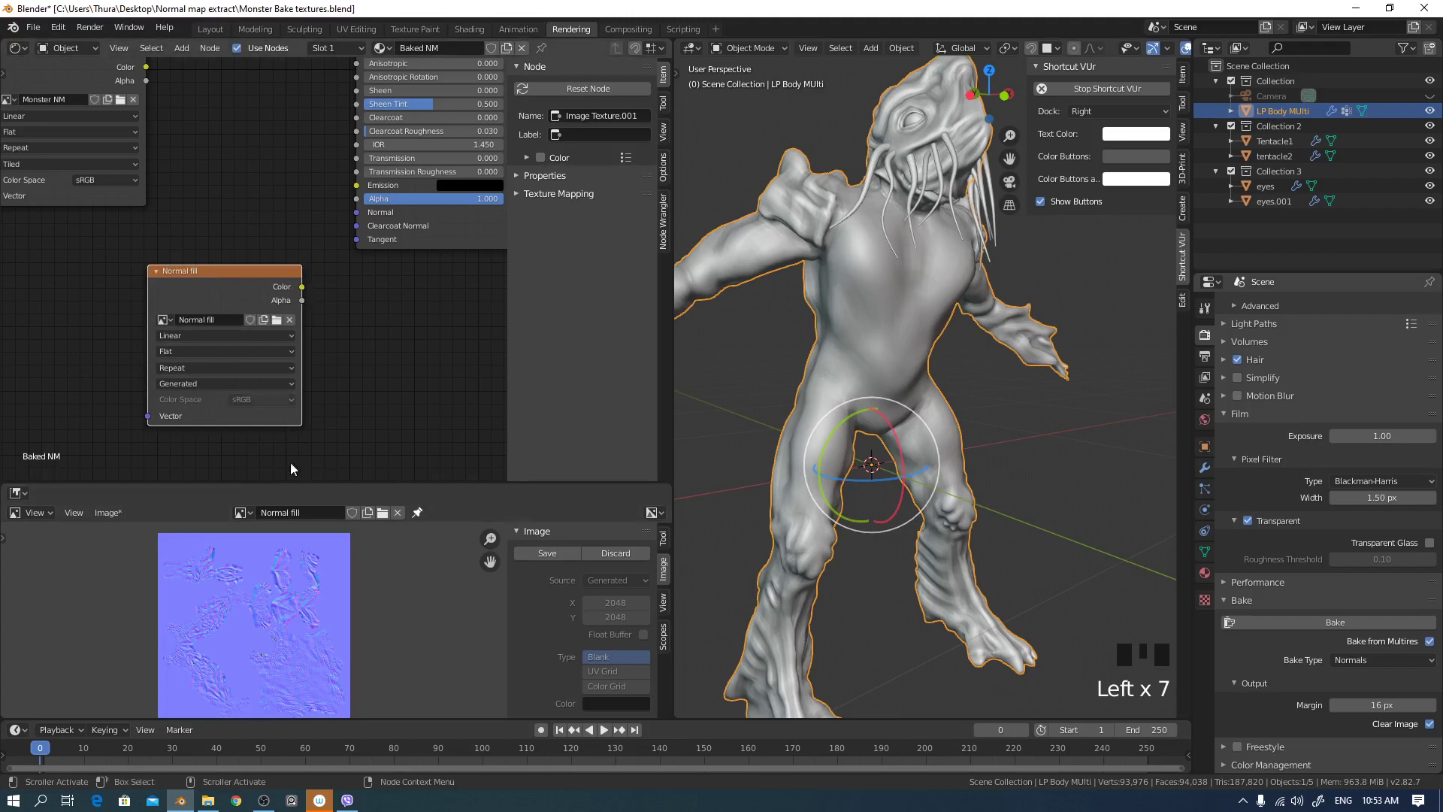
left_click(269, 277)
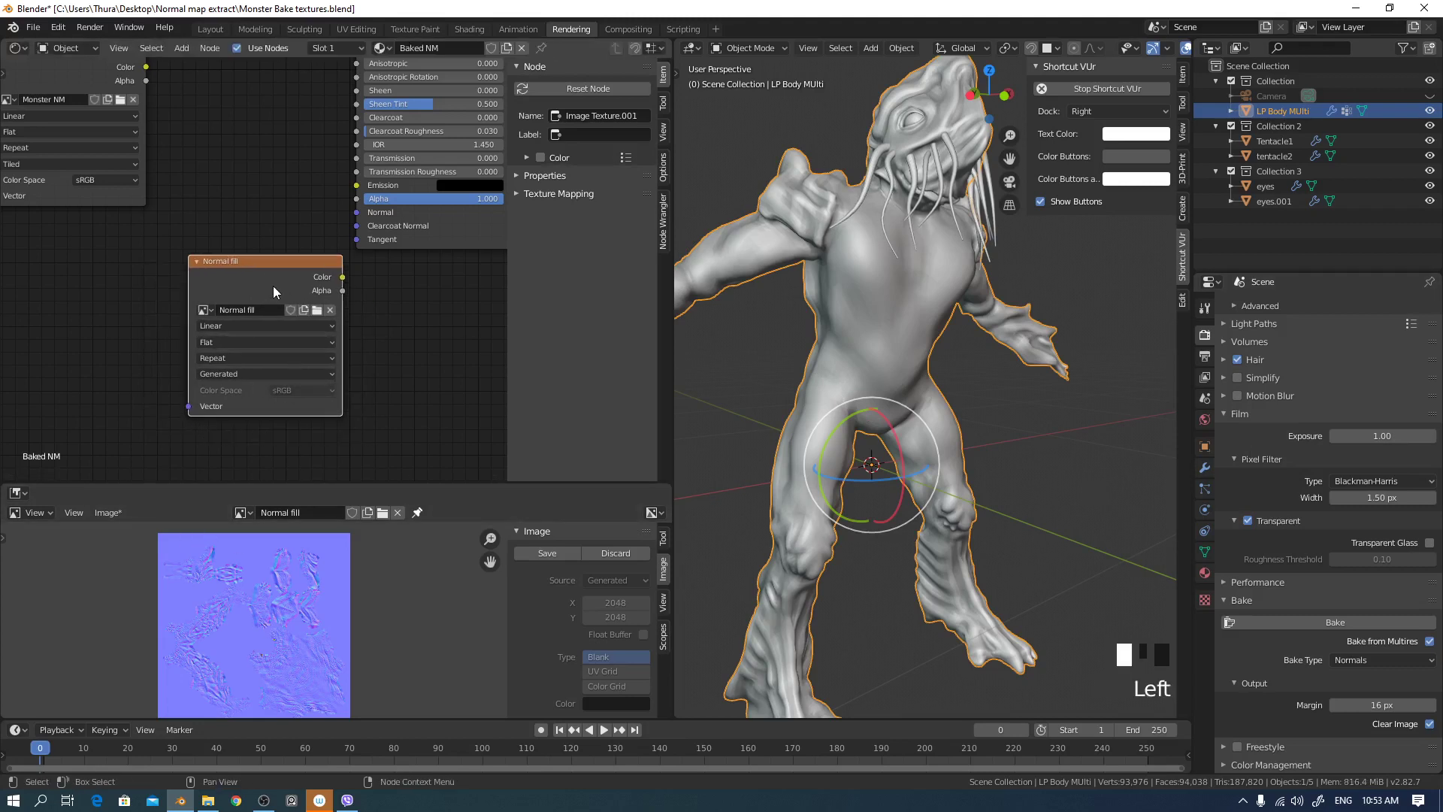
left_click(264, 278)
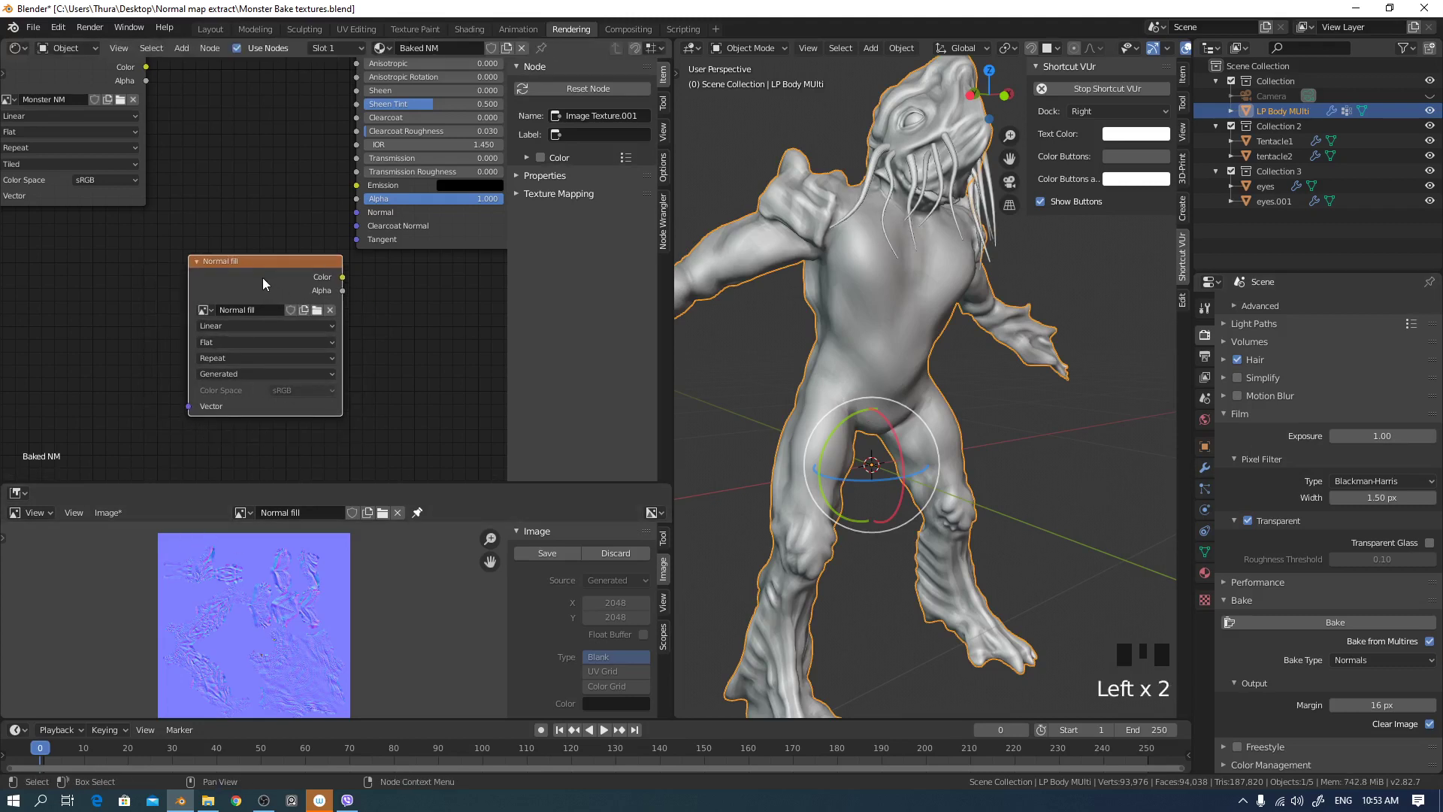
mouse_move(254, 284)
left_mouse_down()
mouse_move(242, 308)
mouse_move(239, 294)
left_mouse_up()
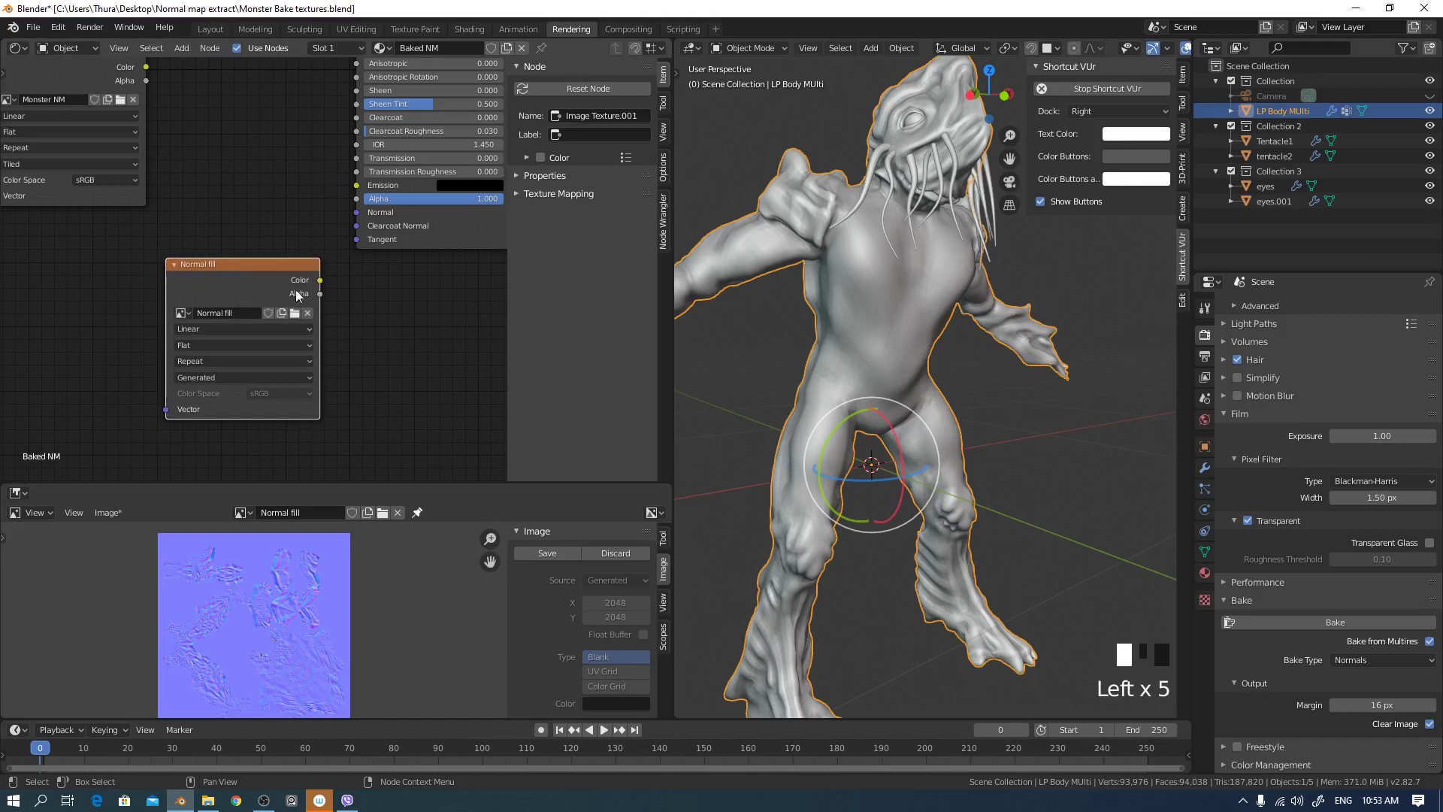
- Make Limbs the active UV map for rendering and bake its multires normals into the Normal fill image
left_click(1205, 551)
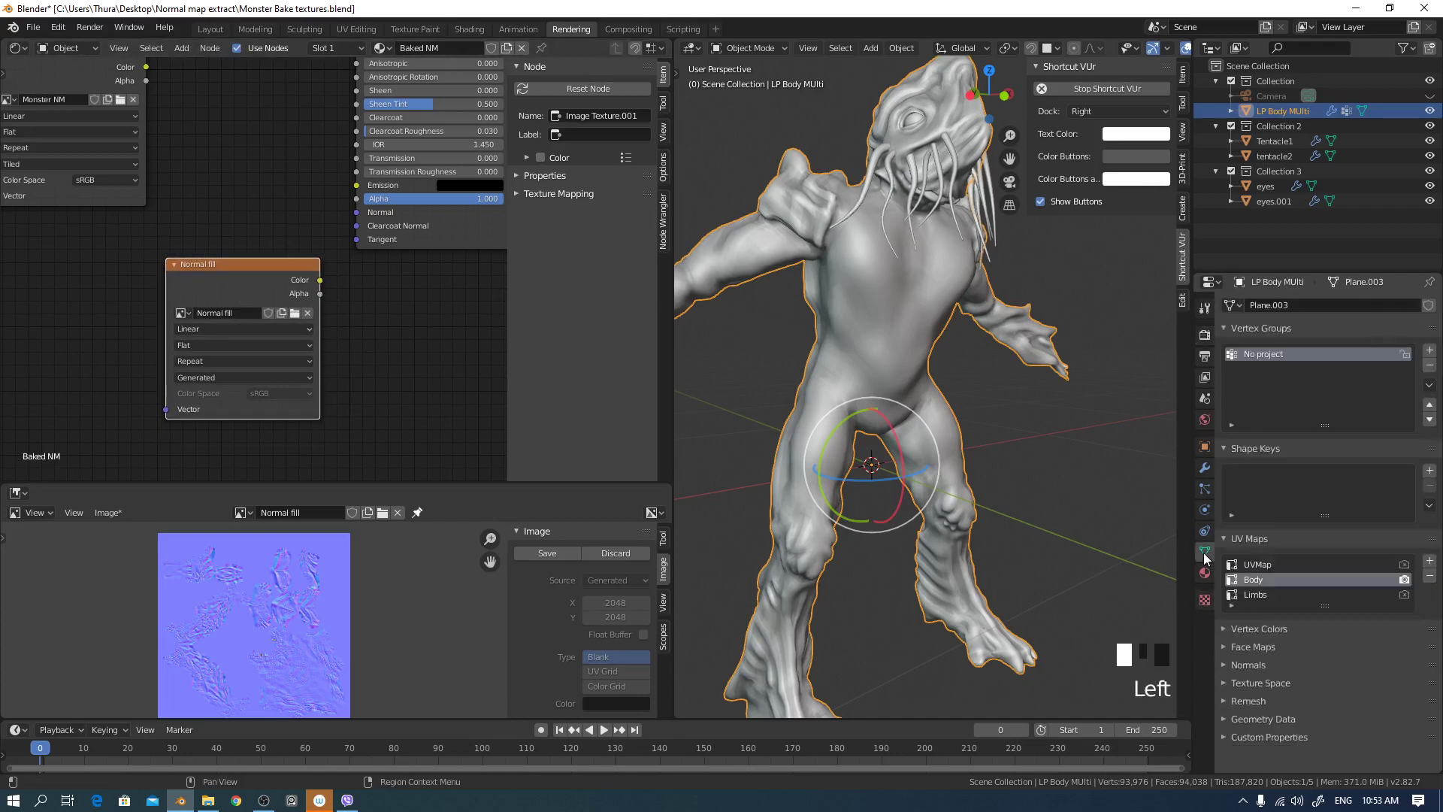
left_click(1250, 597)
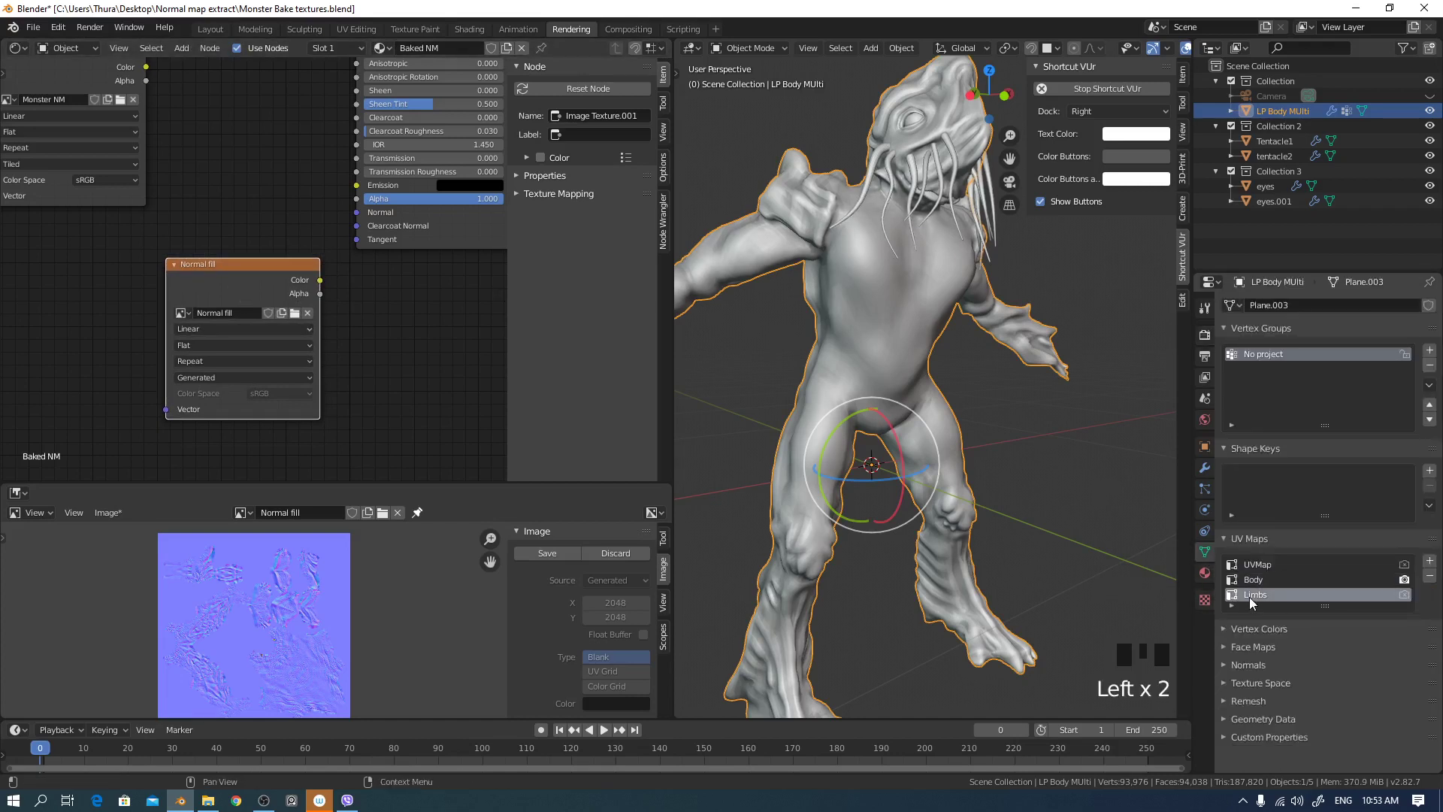
left_click(1404, 595)
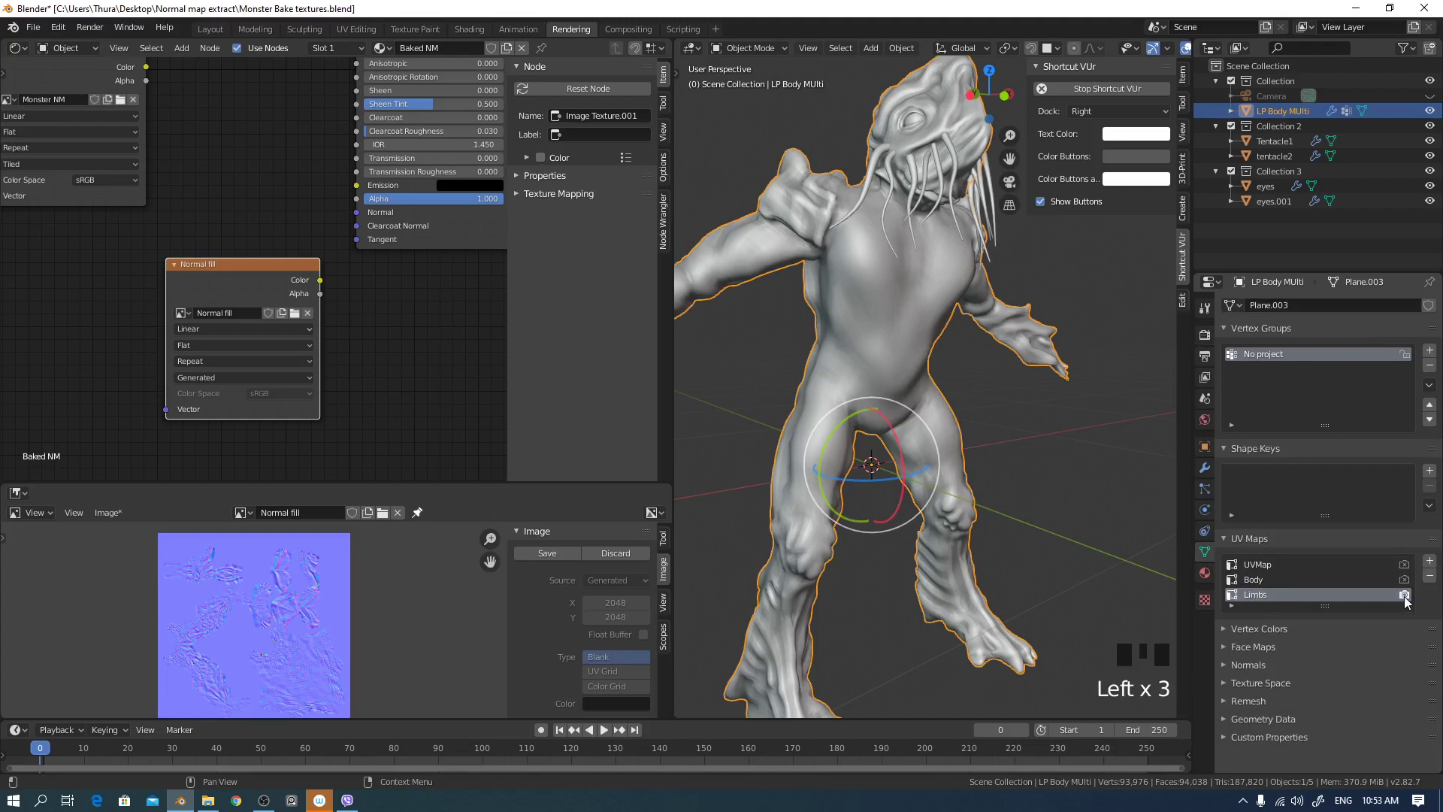
left_click(1205, 335)
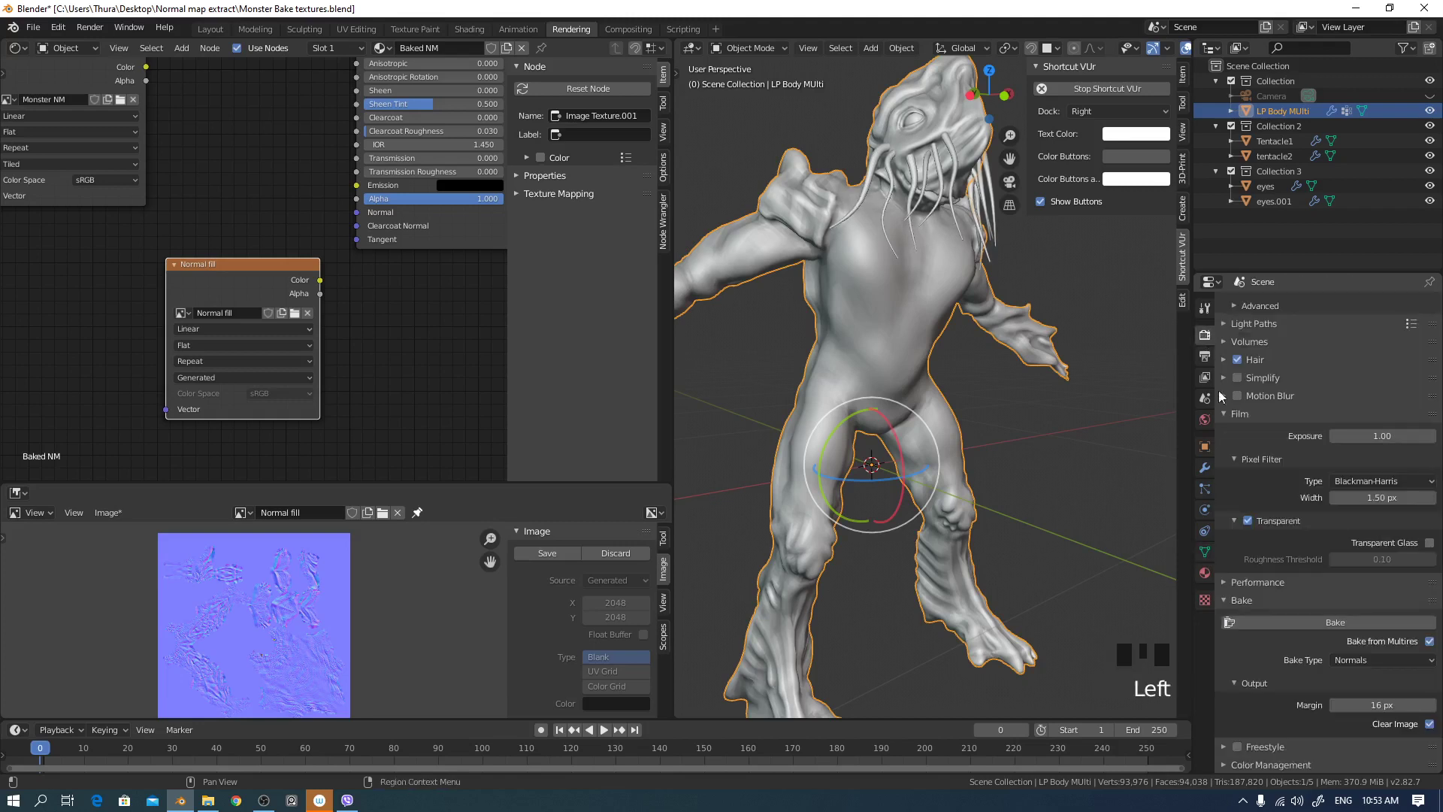
left_click(1314, 625)
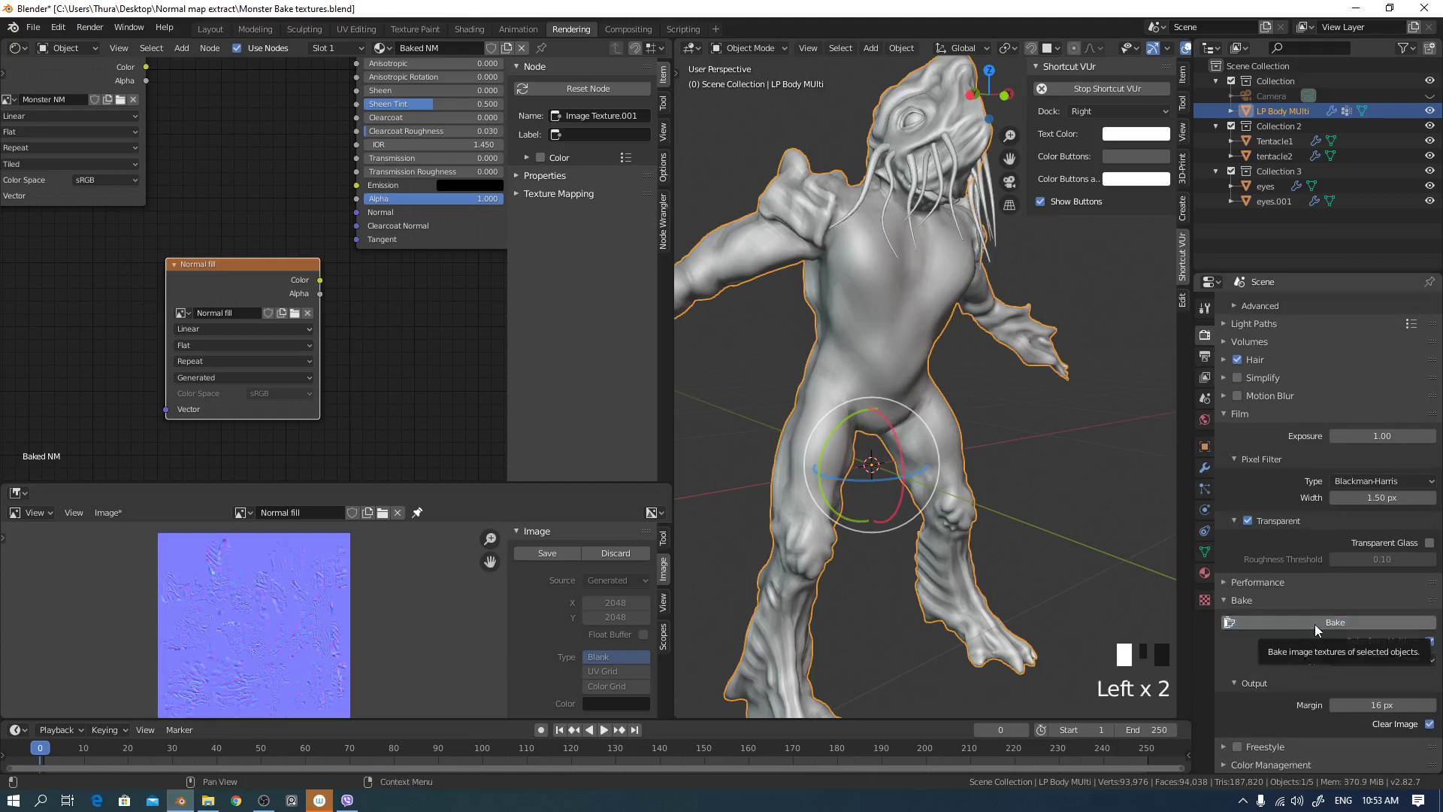
- Save a copy of the baked Normal fill image over Monster NM.1003.png and check the file in the Normal map extract folder
middle_click_drag(314, 657, 324, 641)
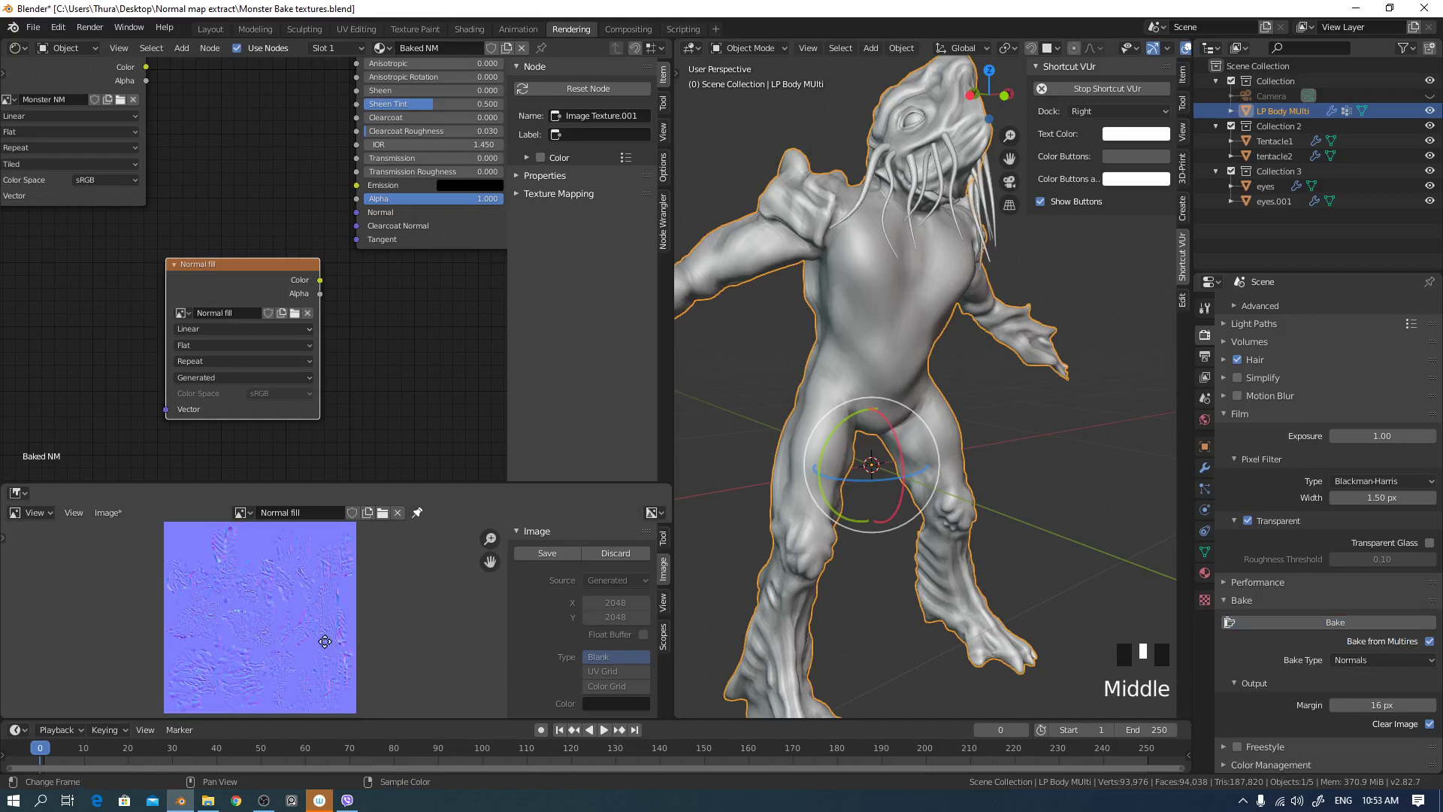
left_click(107, 512)
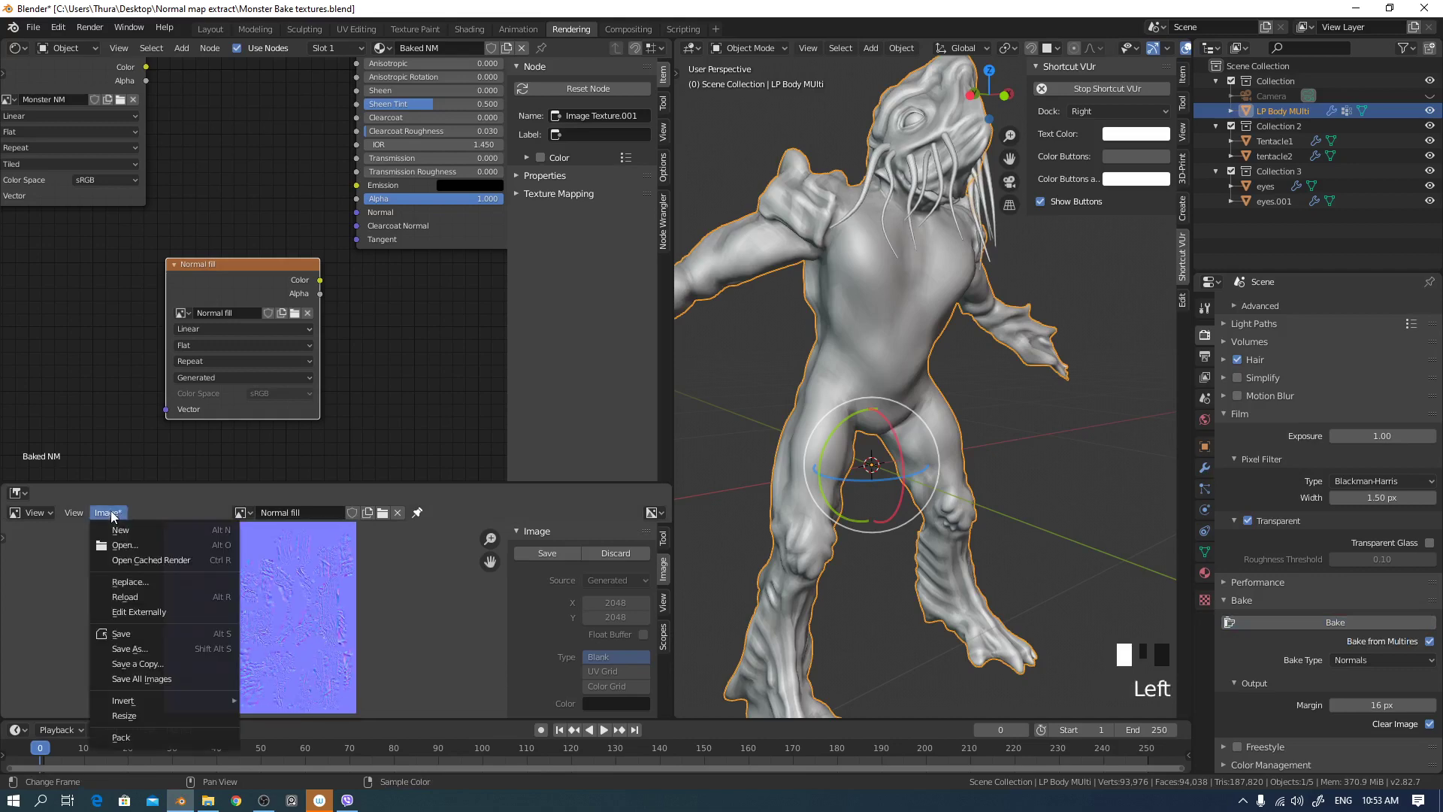
left_click(143, 666)
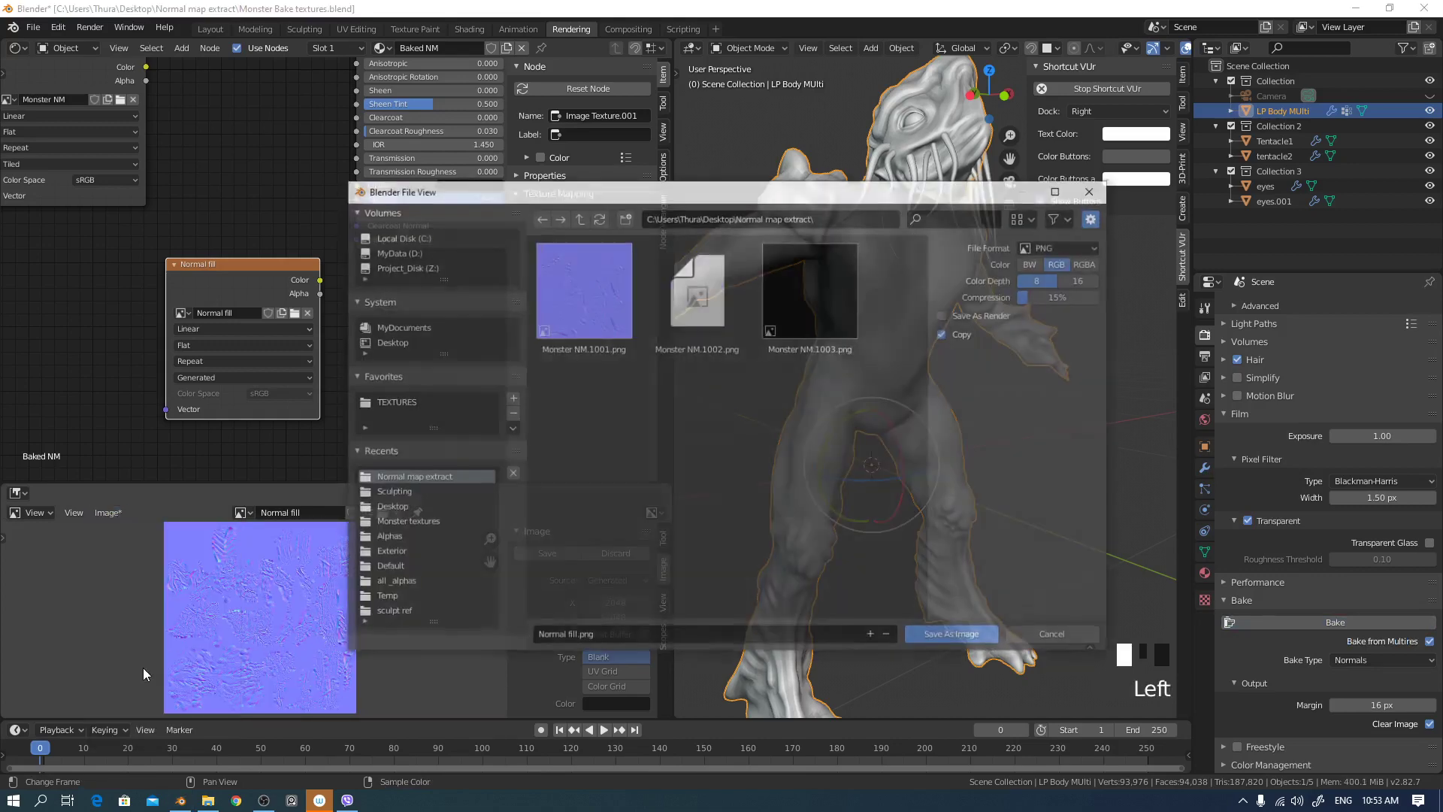
left_click(815, 287)
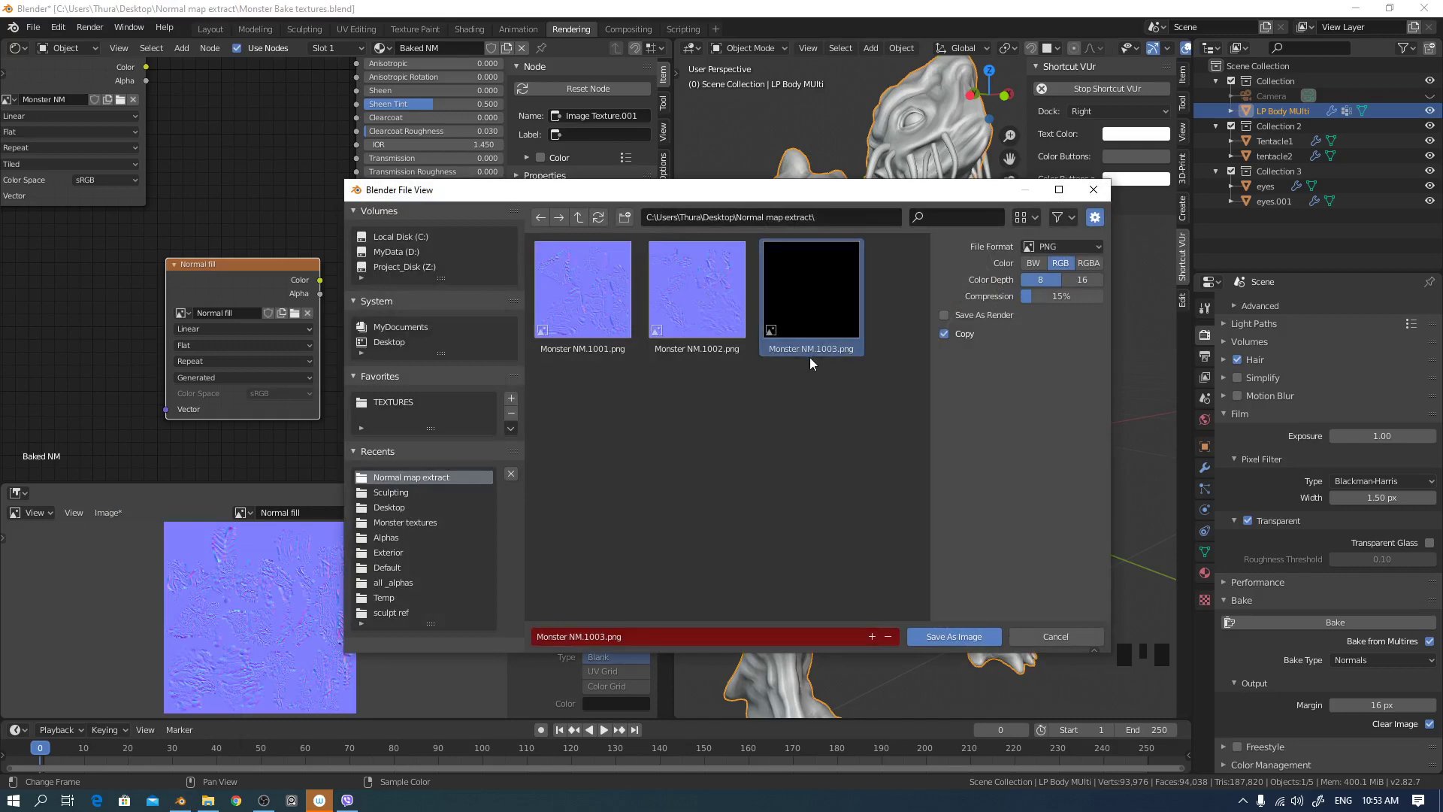
left_click(979, 636)
left_click(208, 799)
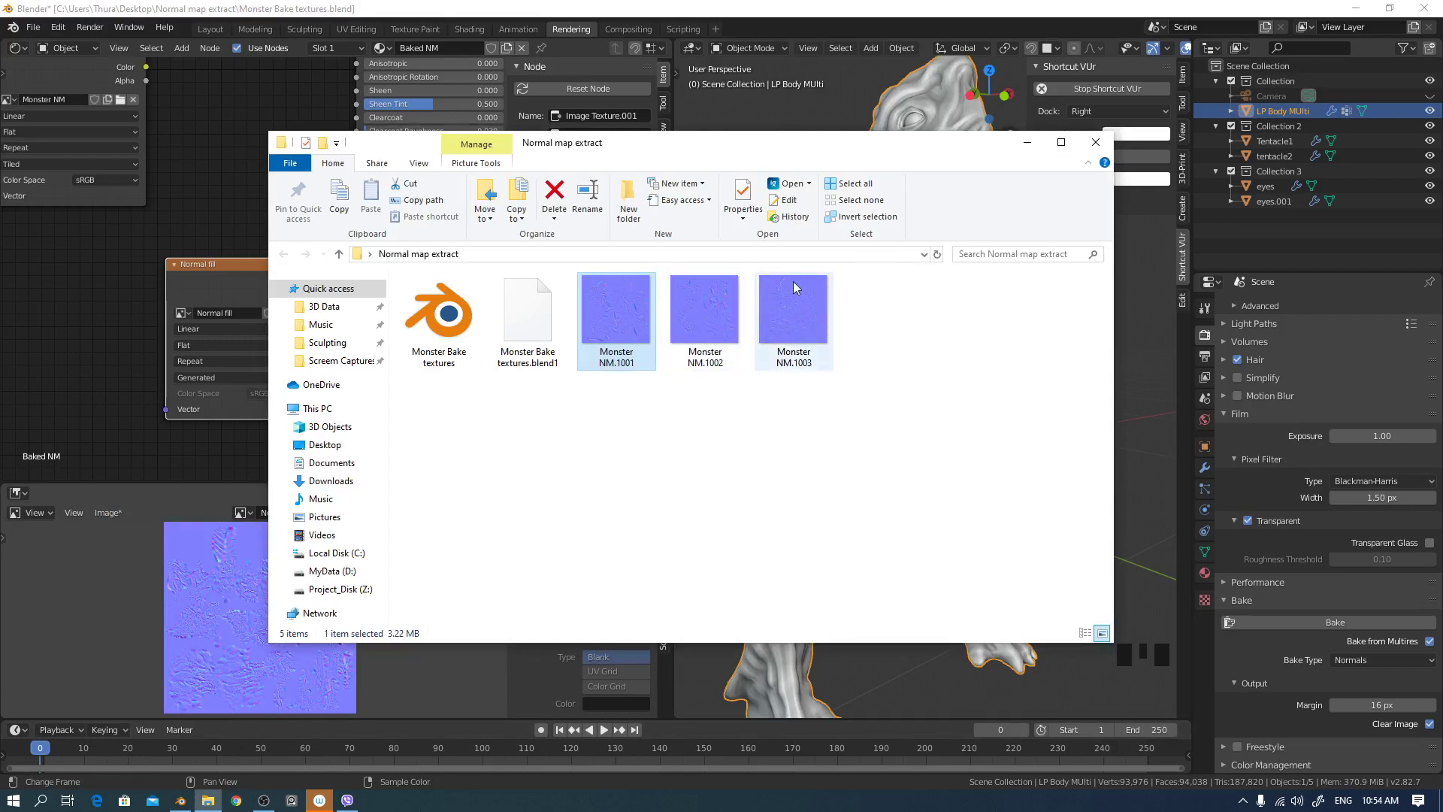
left_click(816, 7)
- Display the tiled Monster NM image in the image editor and reload it from disk to load the saved bakes
middle_click_drag(309, 390, 338, 380)
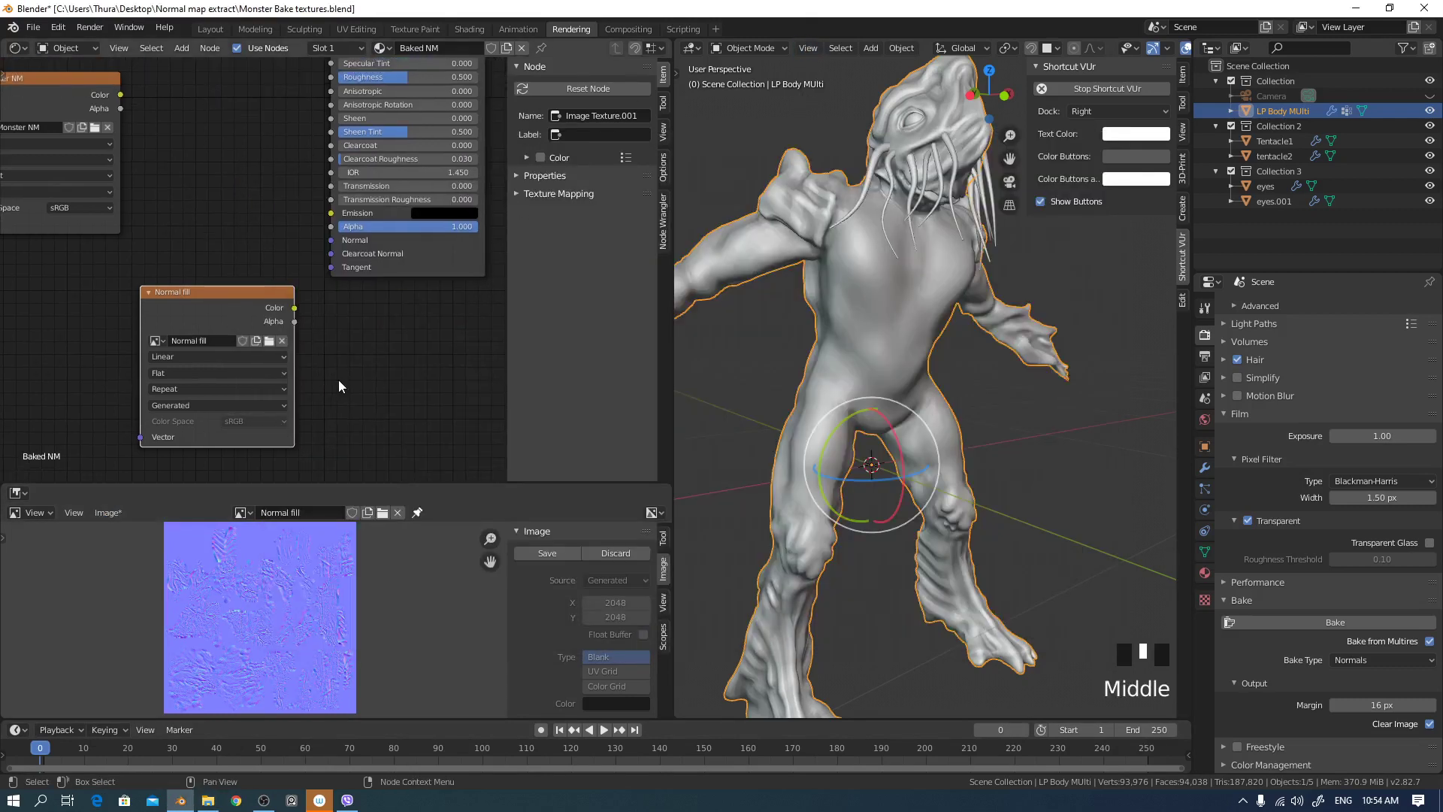
scroll(338, 380, "down", 2)
left_click(240, 513)
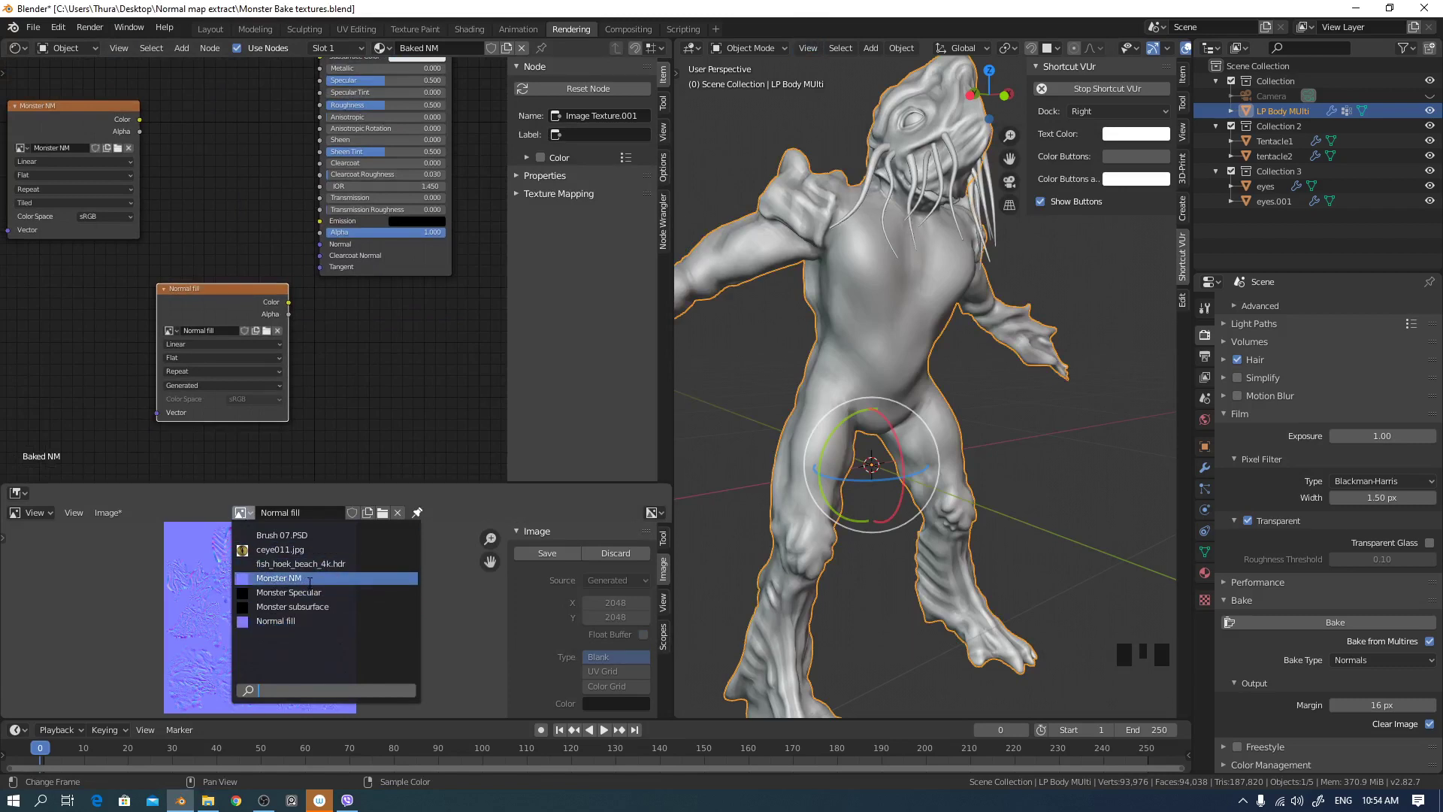
left_click(309, 579)
middle_click_drag(308, 583, 246, 632)
scroll(273, 611, "up", 2)
scroll(246, 632, "up", 1)
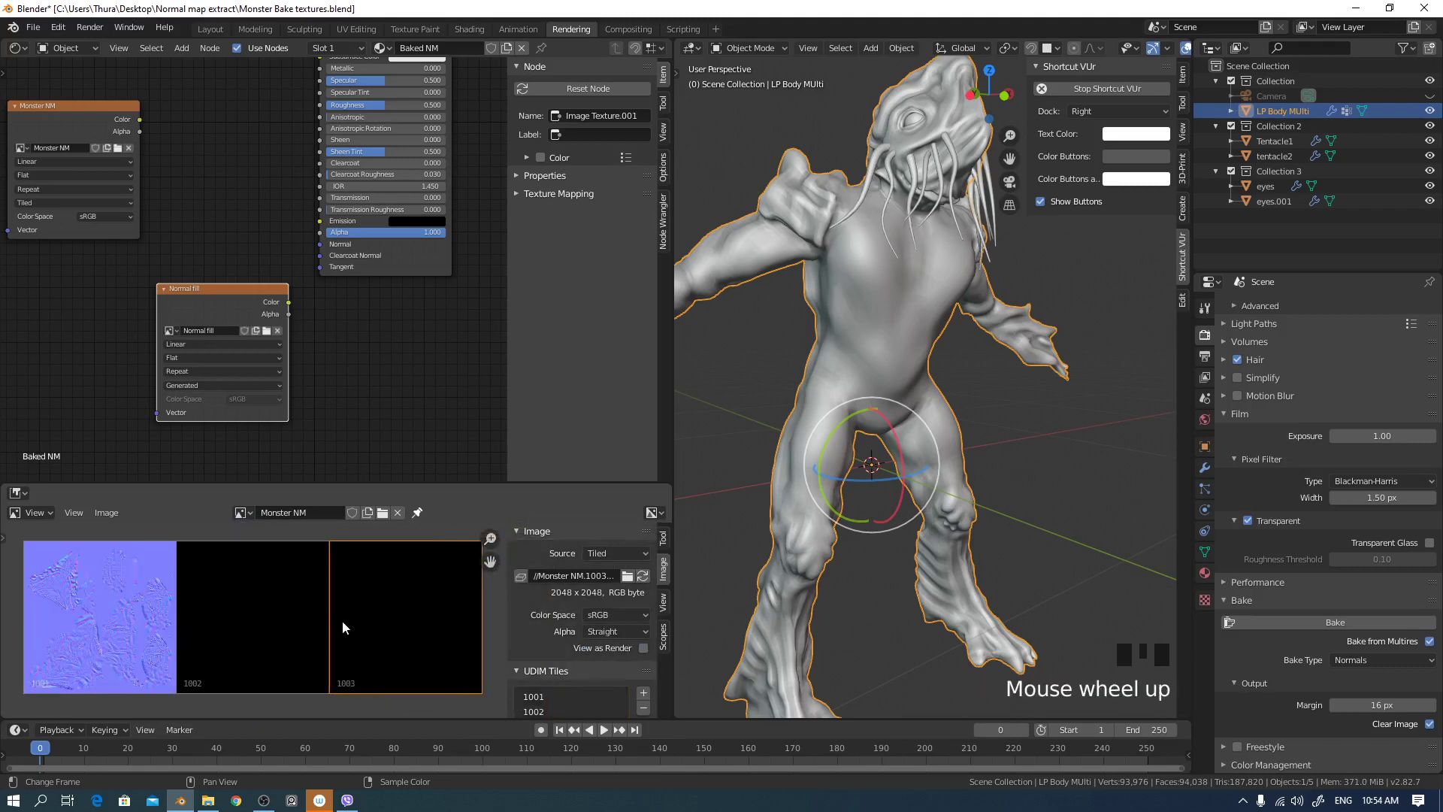
left_click(642, 575)
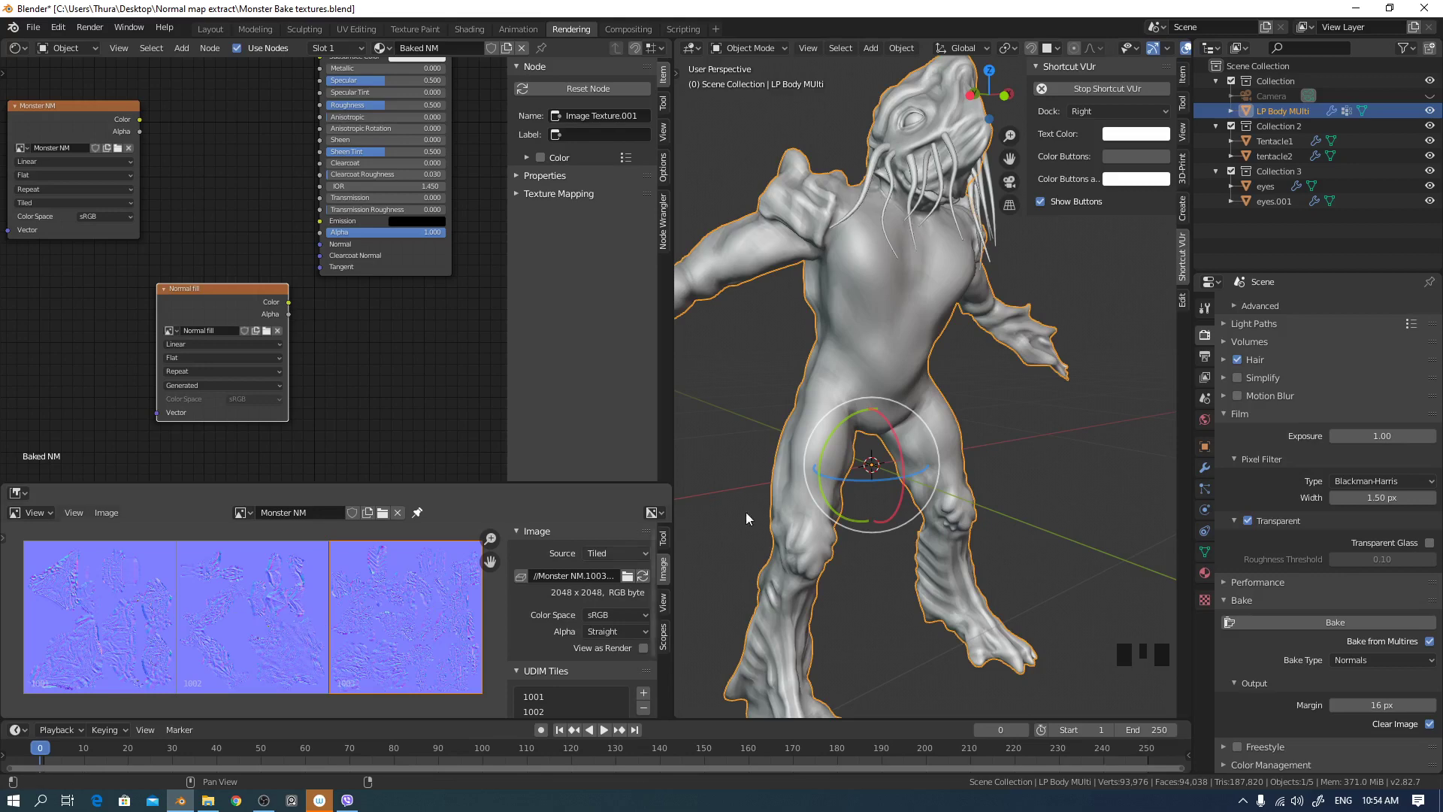
- Select UVMap in the mesh's UV maps and make it the active one for rendering
left_click(1206, 552)
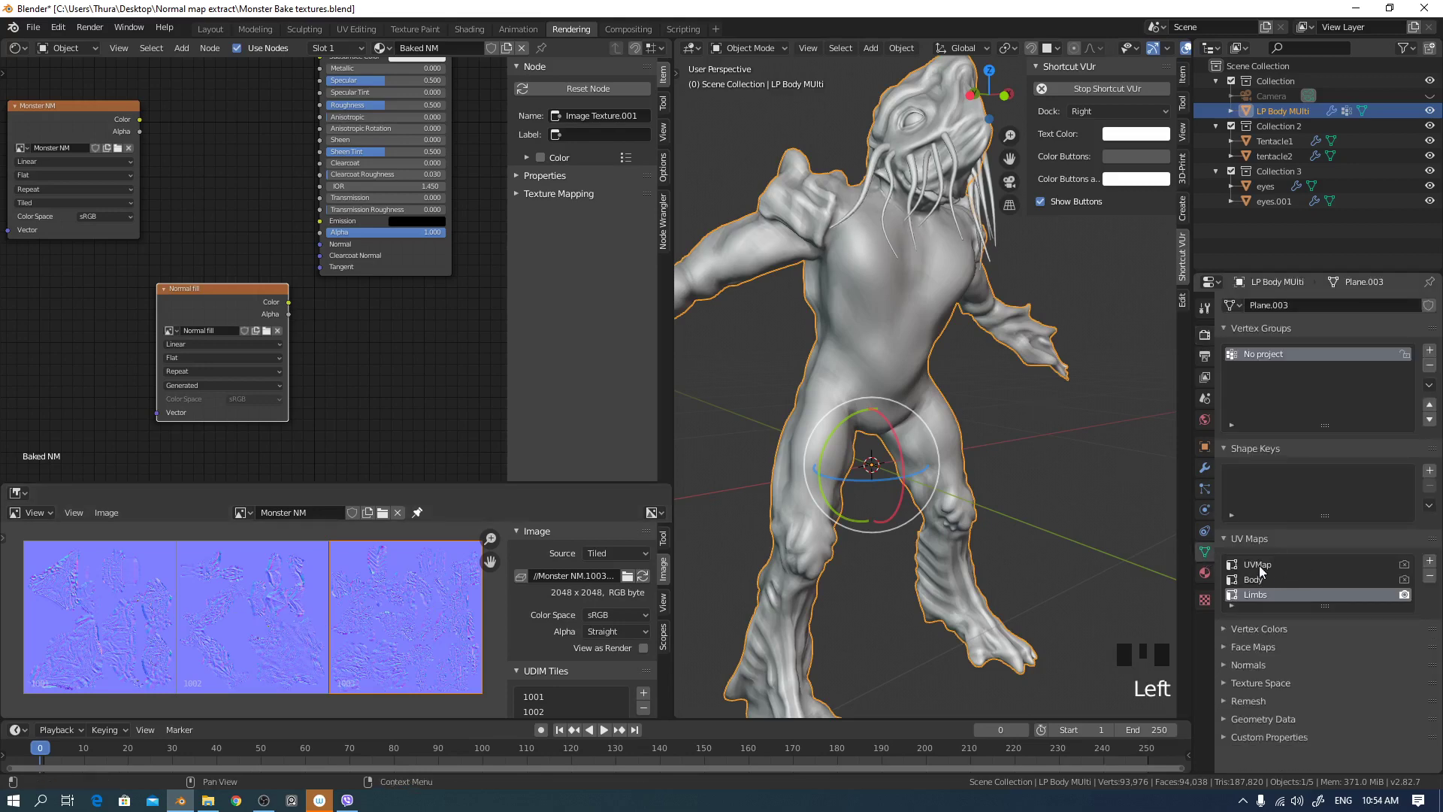
left_click(1261, 567)
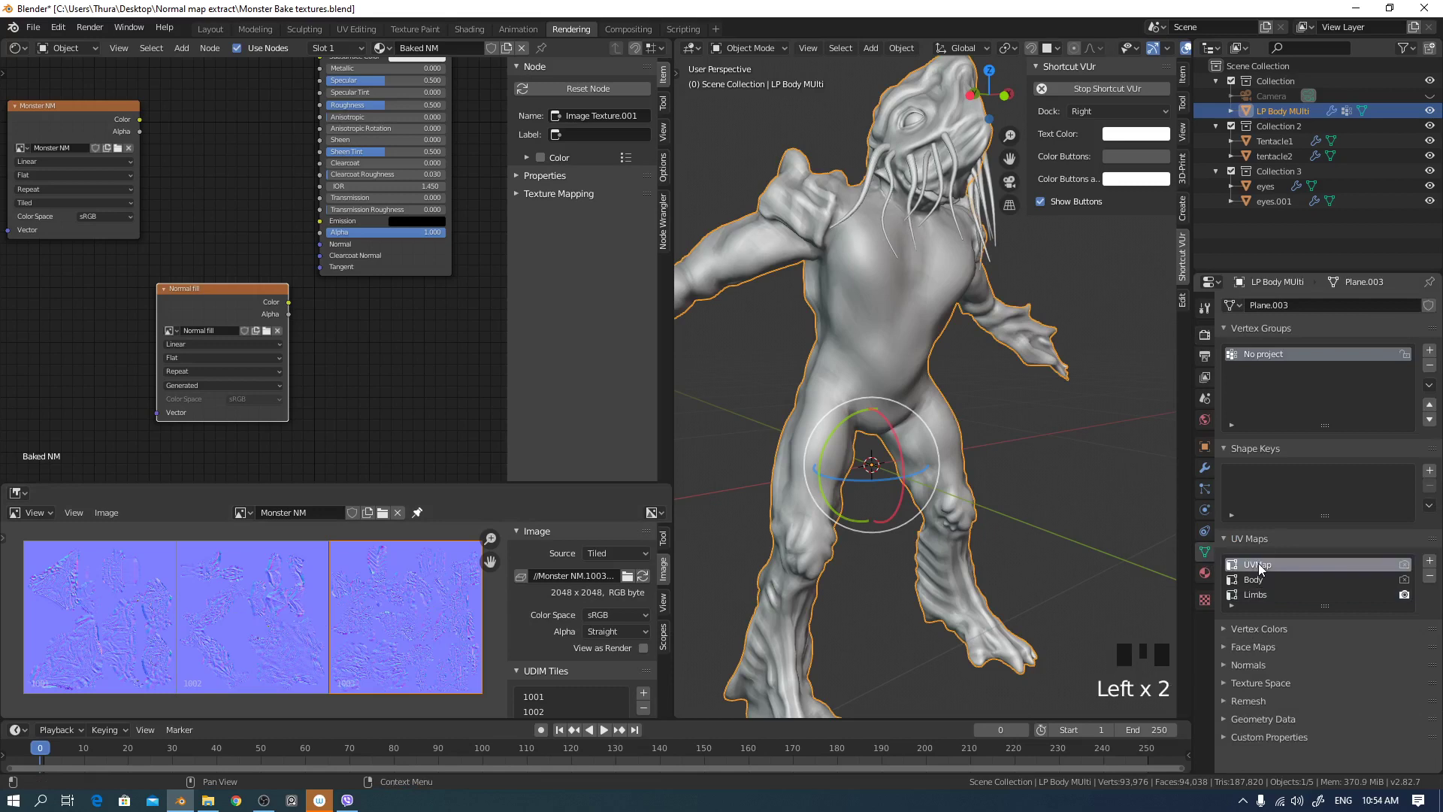
left_click(1409, 567)
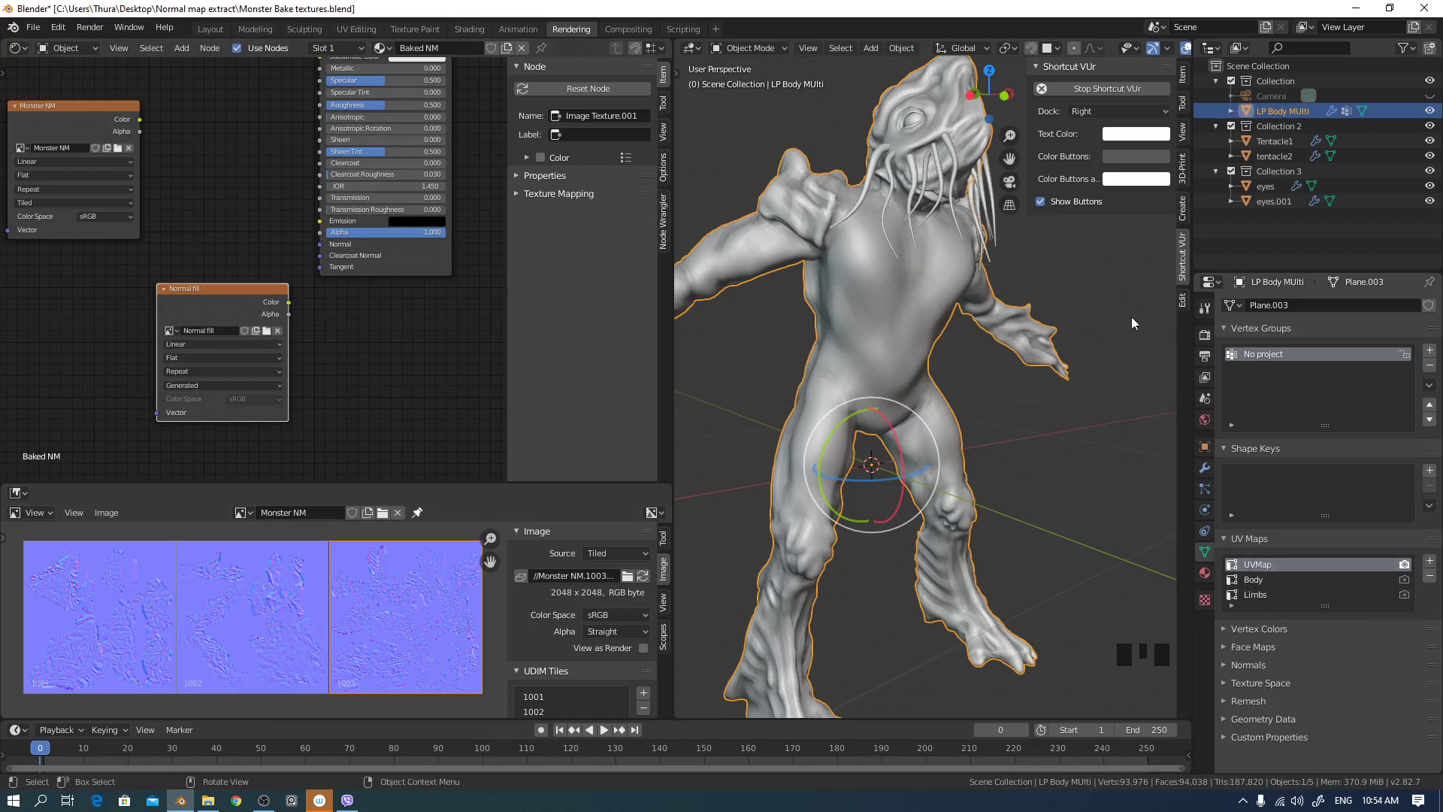
- Disable the Multires modifier in render and viewport, and add a Subdivision Surface modifier to LP Body MUlti
left_click(1205, 468)
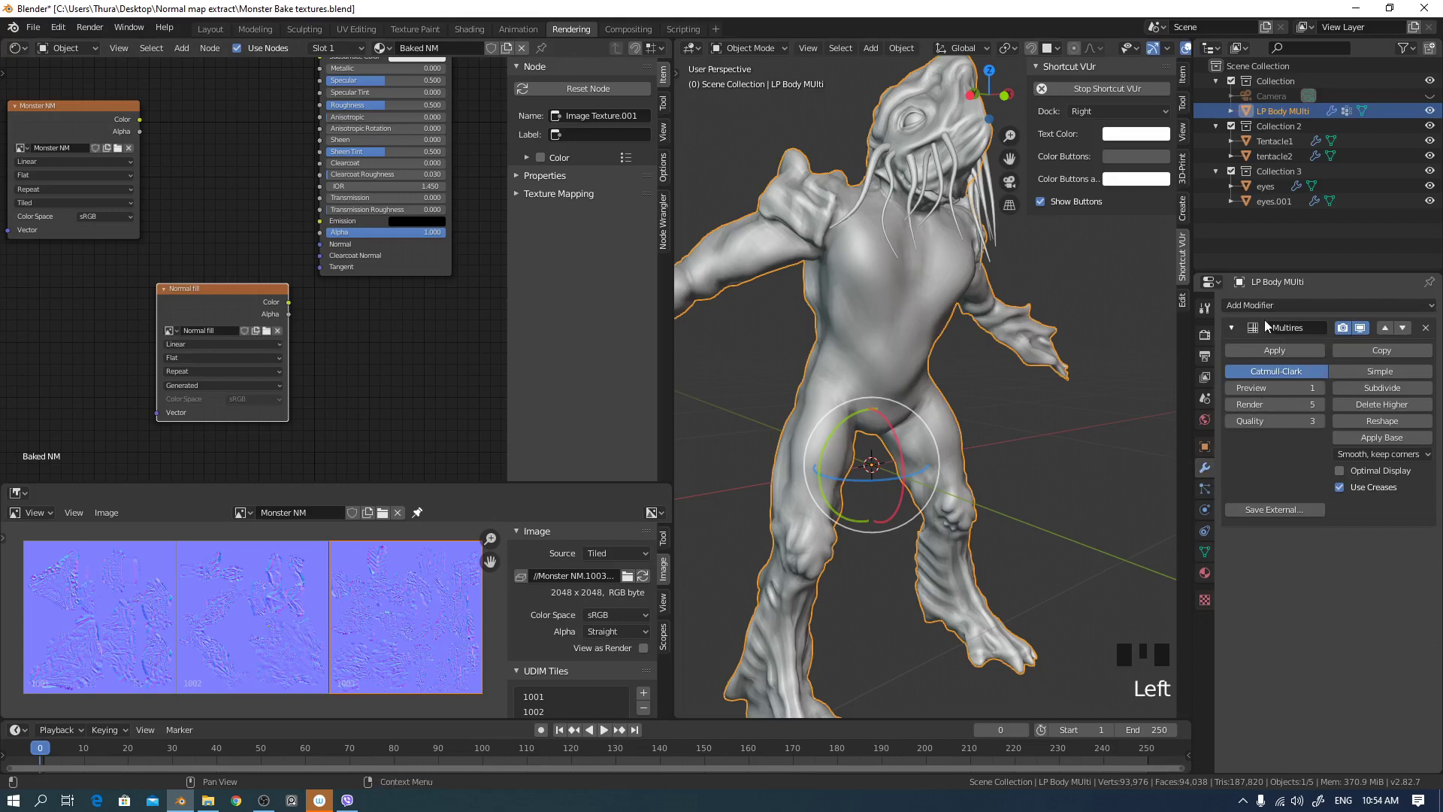
left_click(1344, 329)
left_click(1360, 329)
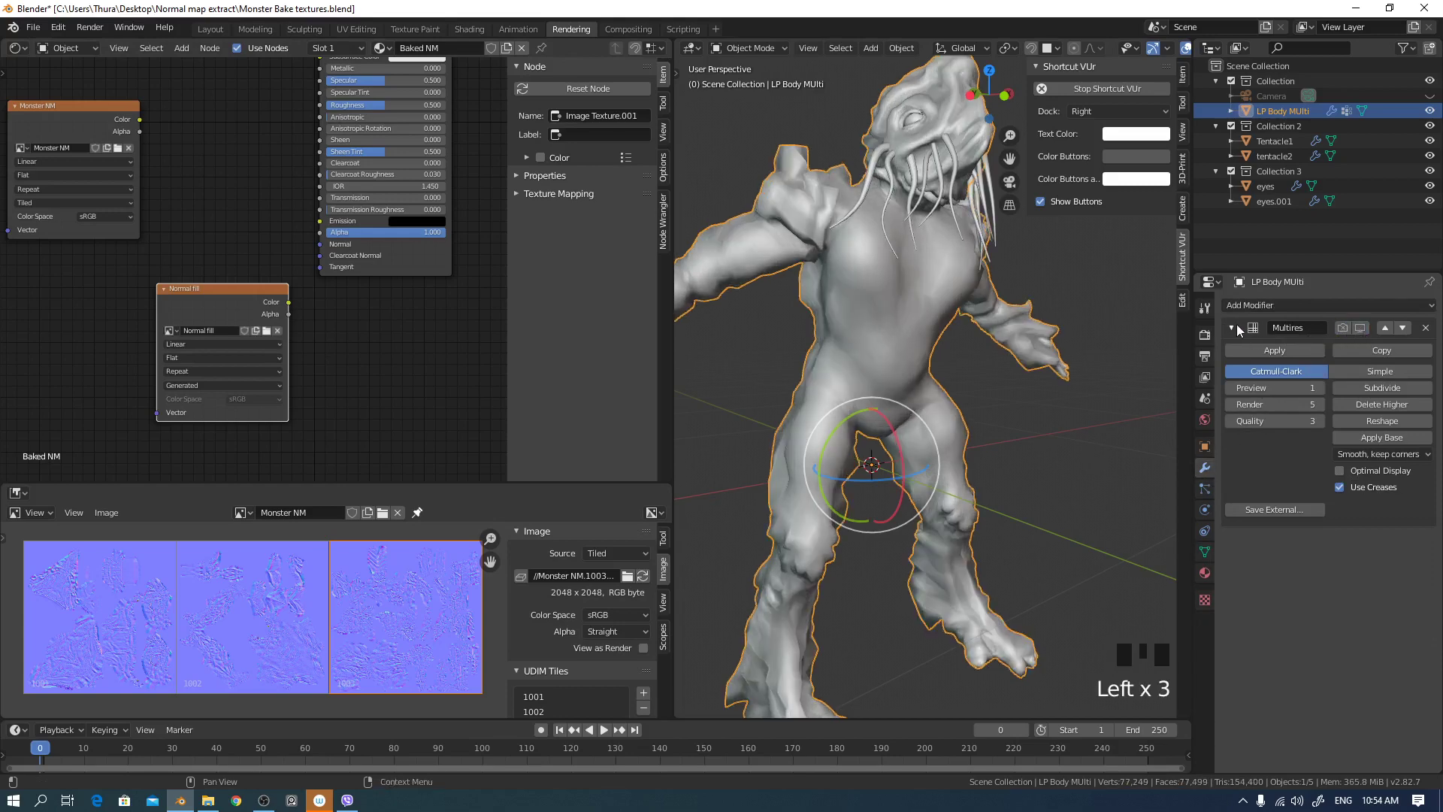
left_click(1236, 328)
left_click(1278, 305)
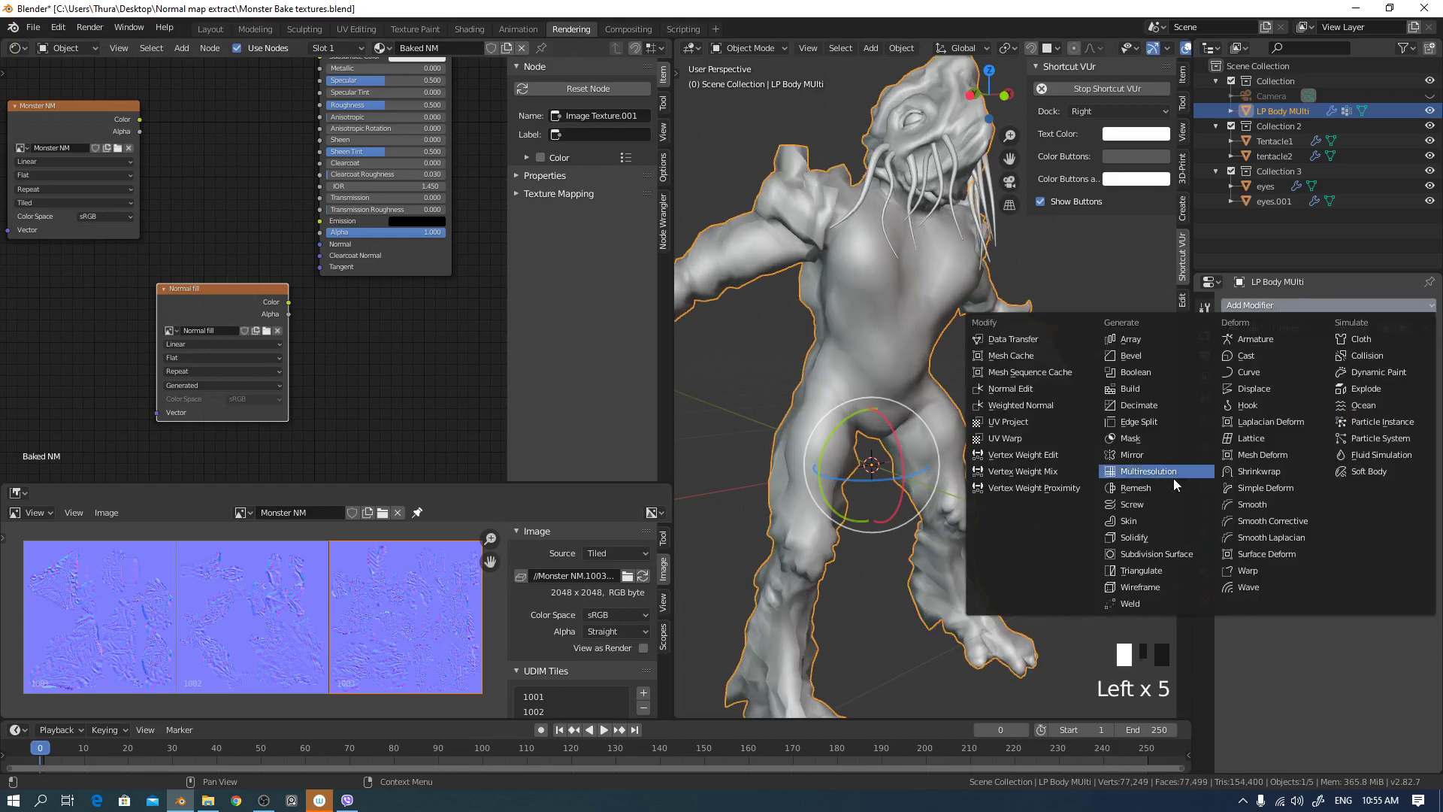
left_click(1166, 553)
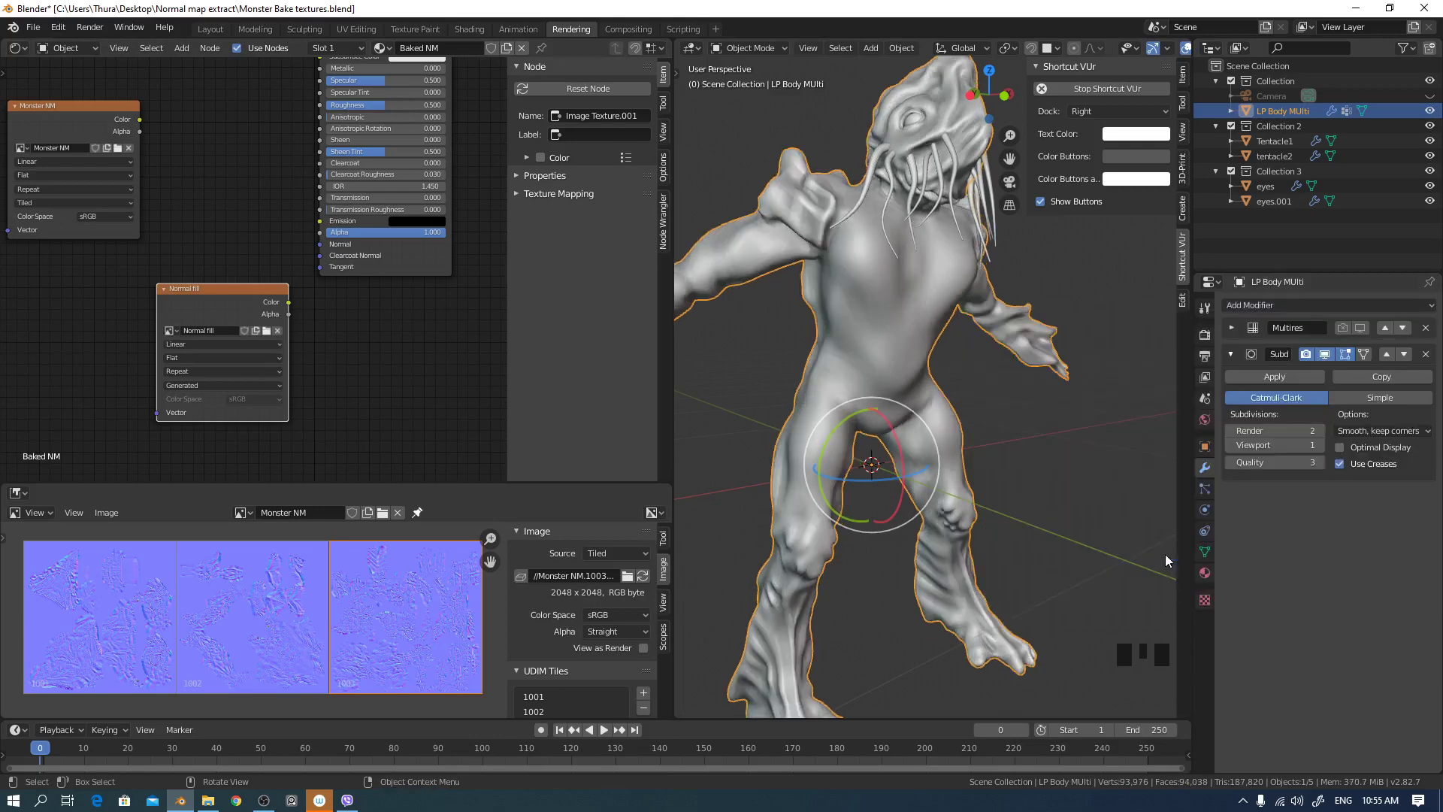
middle_click_drag(1099, 440, 1036, 450)
scroll(1036, 449, "up", 2)
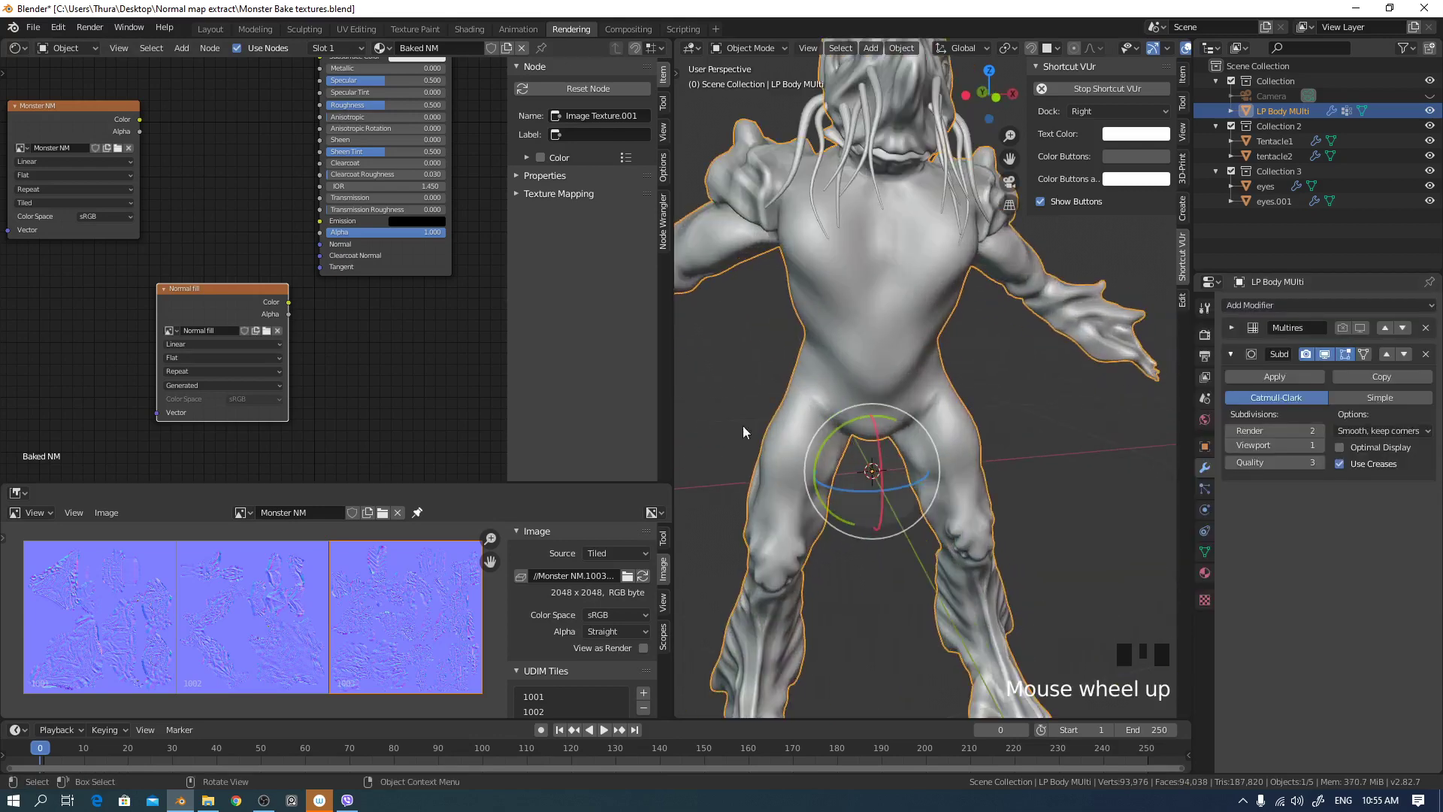
- Move the Monster NM image node farther away from the Principled BSDF to make room between them
middle_click_drag(119, 172, 176, 255)
left_click_drag(137, 197, 85, 195)
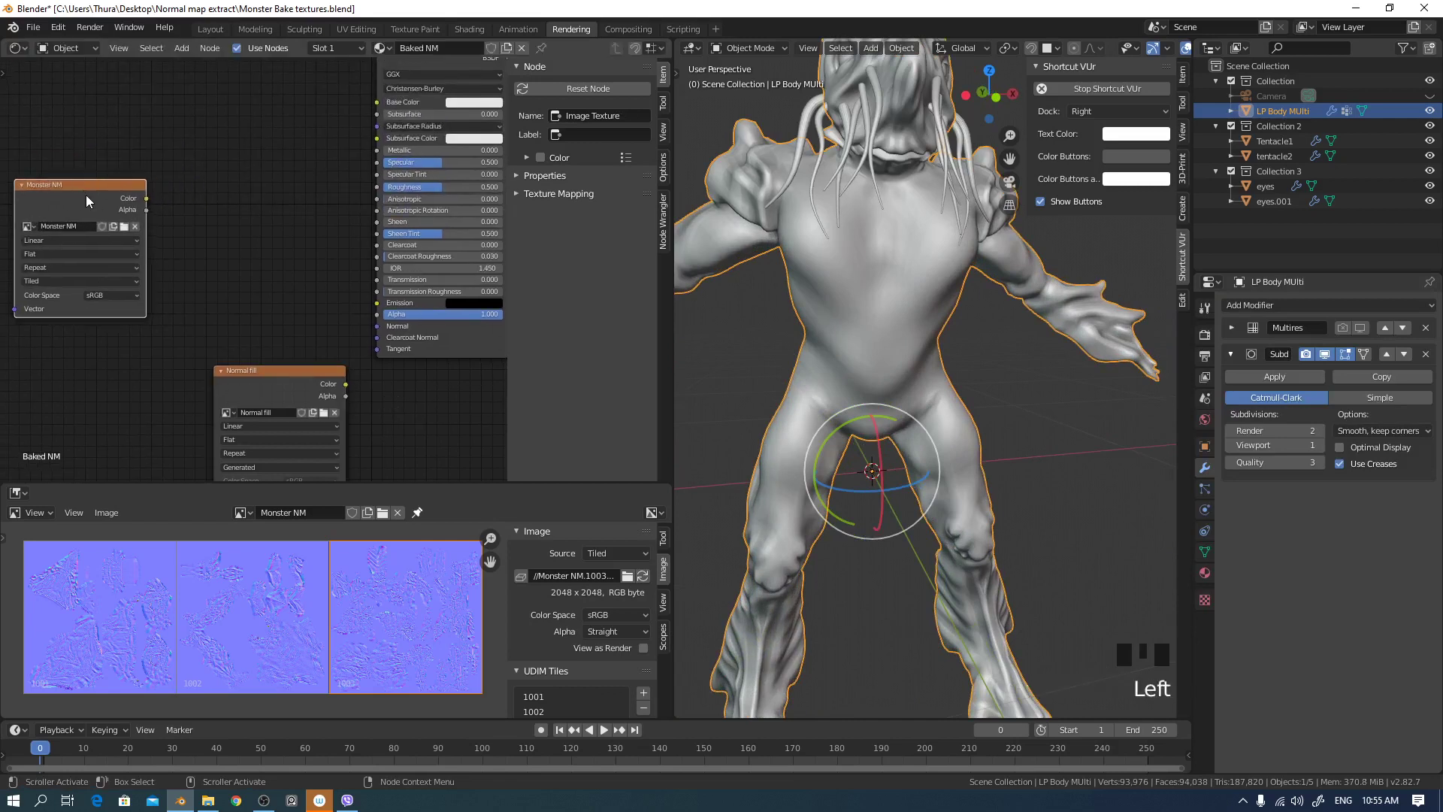
left_click(85, 195)
middle_click_drag(186, 234, 228, 238)
left_click(107, 199)
left_click_drag(106, 198, 66, 207)
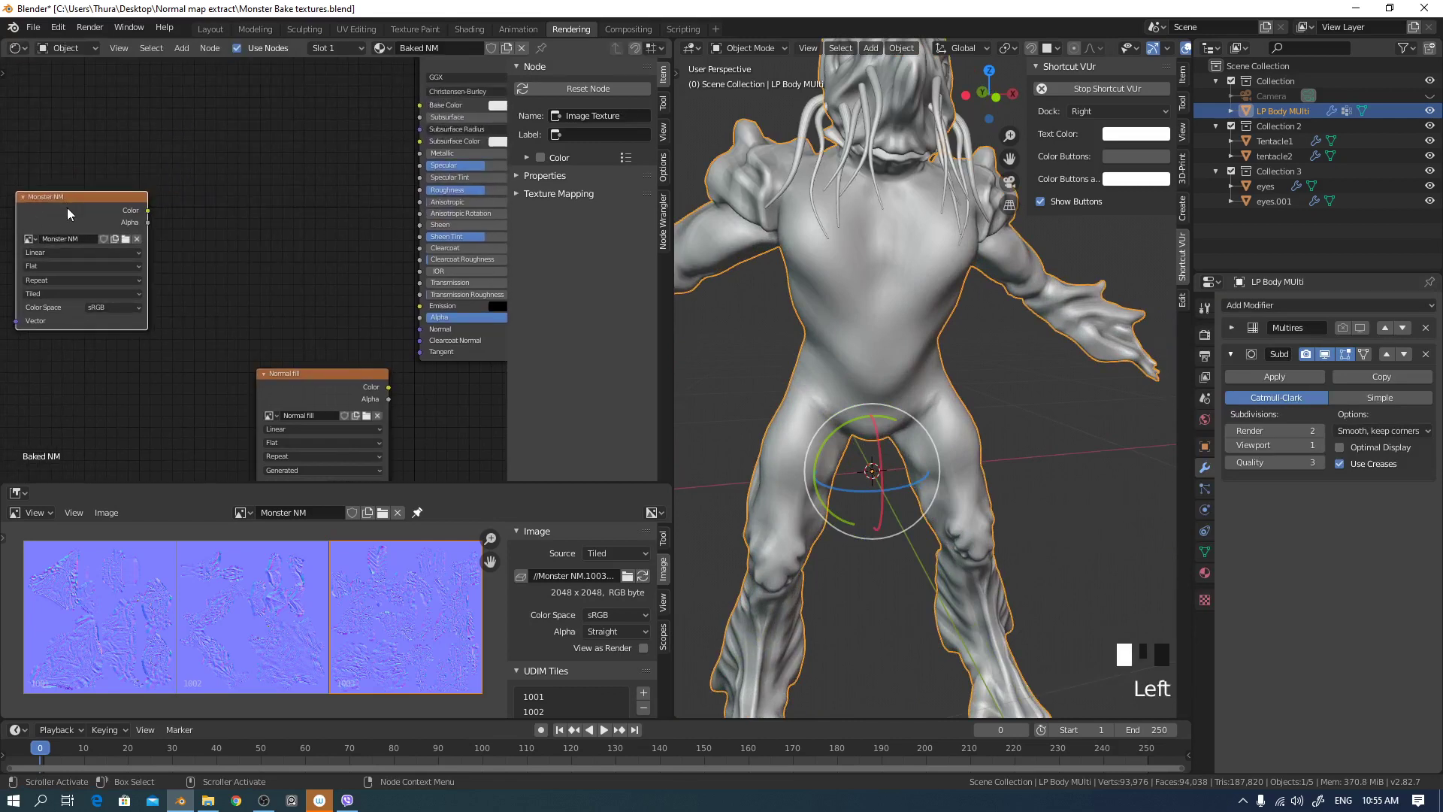
left_click(66, 208)
left_click(376, 255)
key("shift+a")
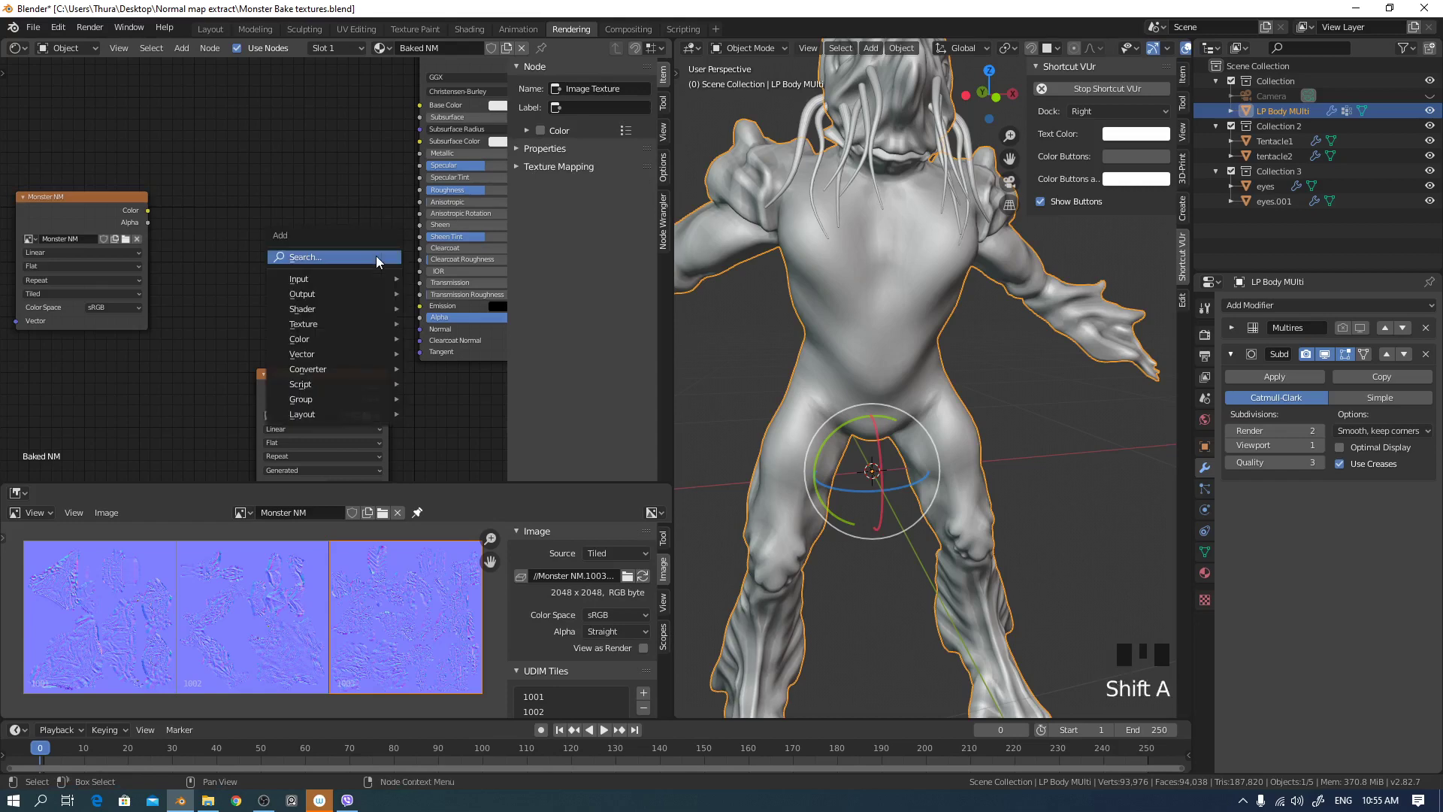
left_click(376, 256)
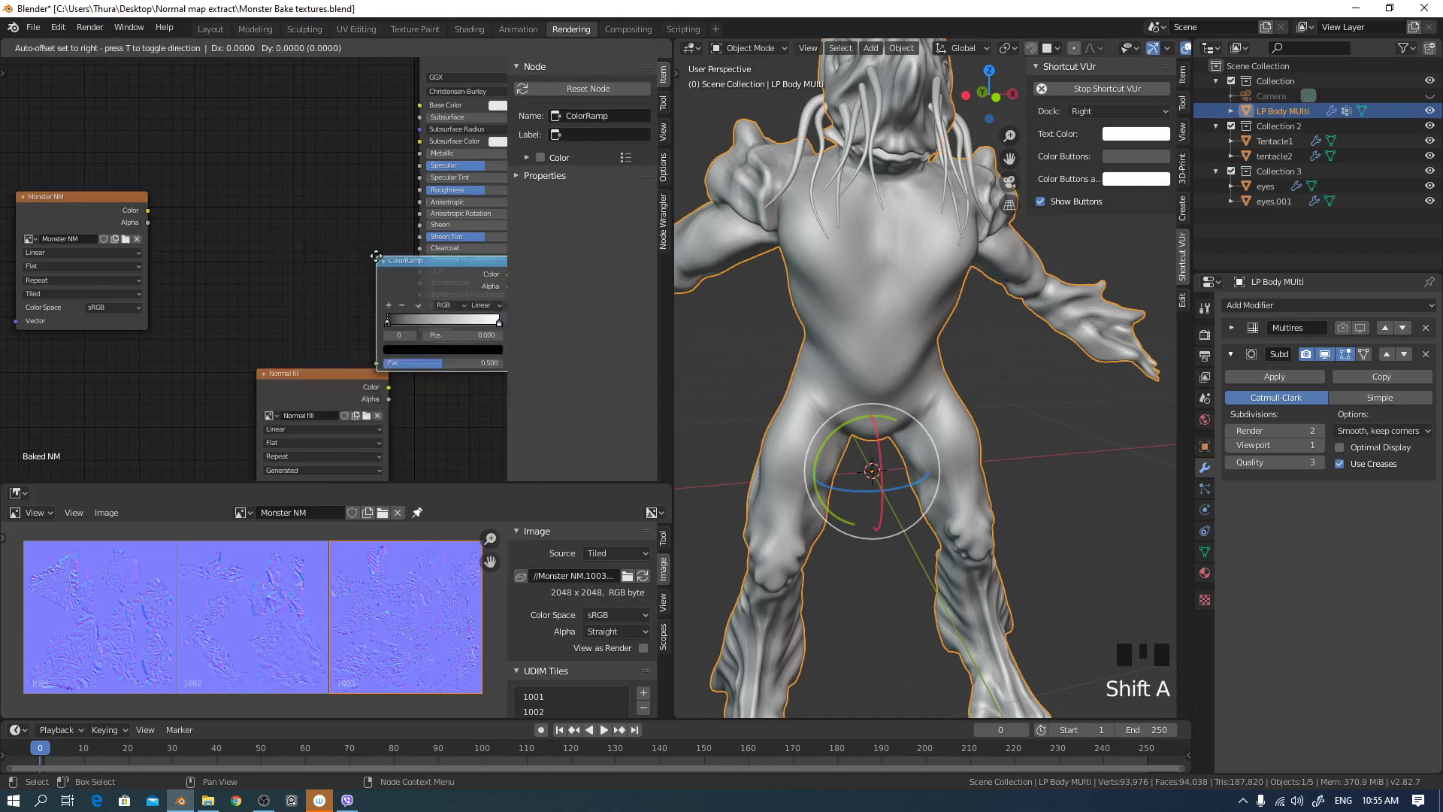
key("Escape")
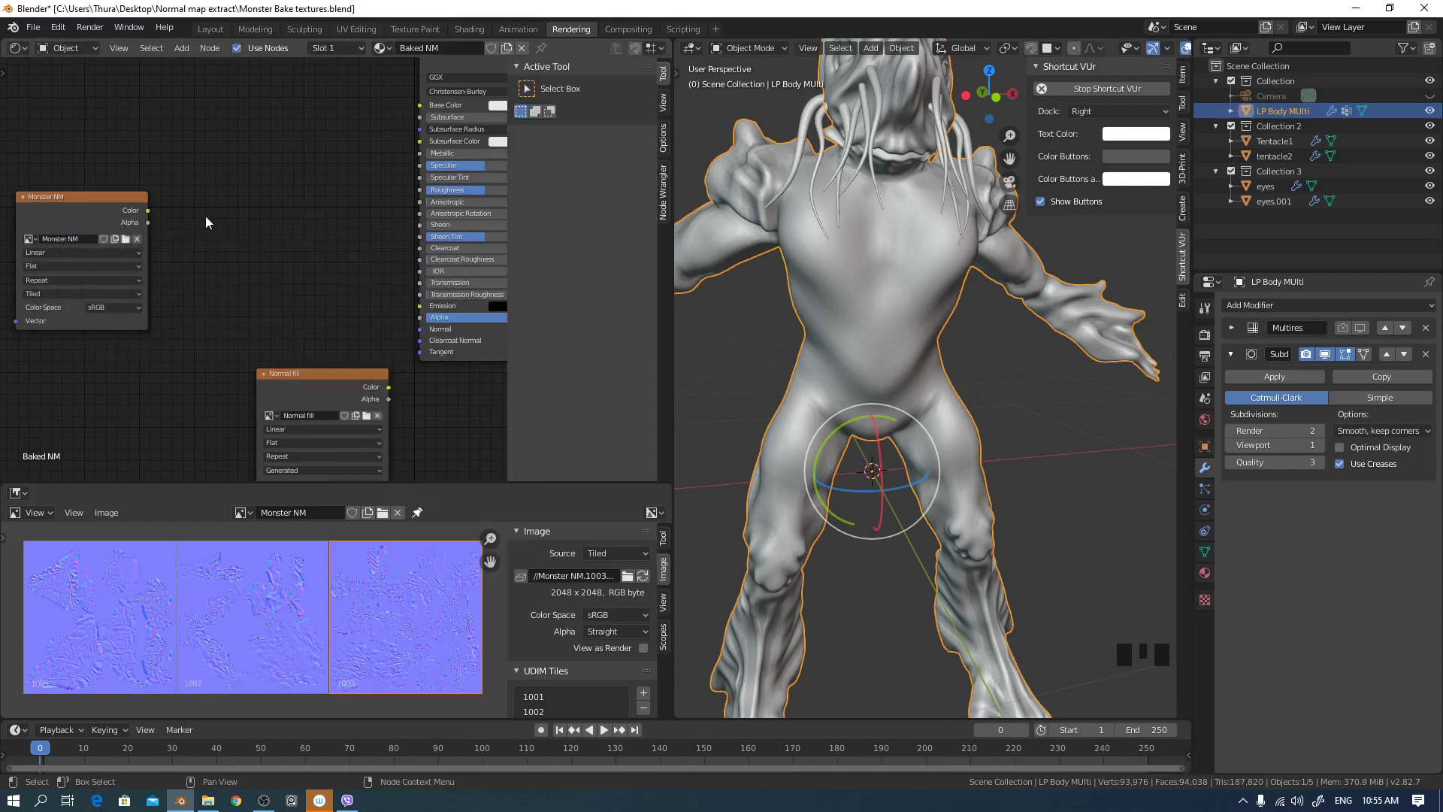
key("shift+a")
left_click(228, 215)
type("nor")
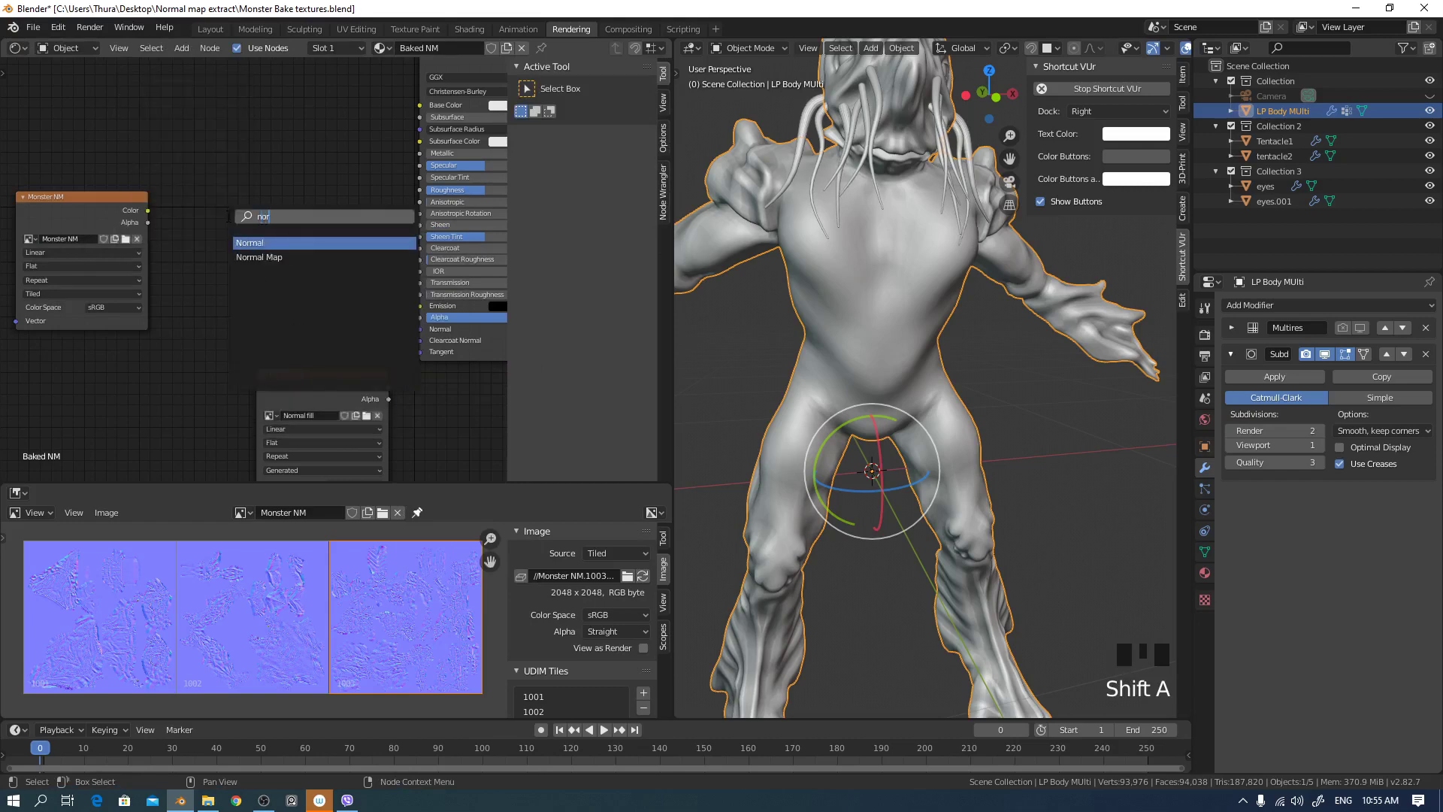
key("Return")
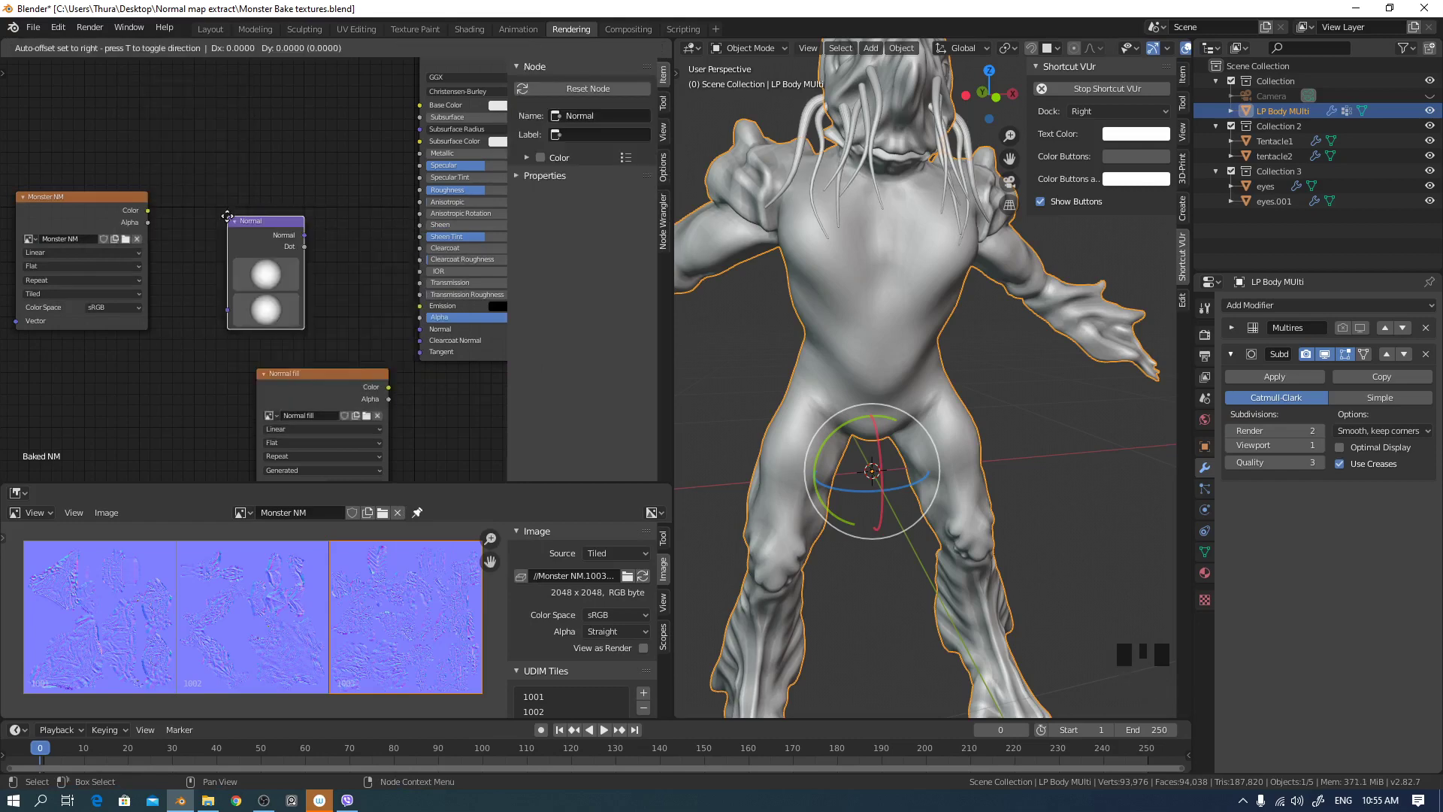
key("Escape")
- Add a Normal Map node between the Monster NM image node and the Principled BSDF
key("shift+a")
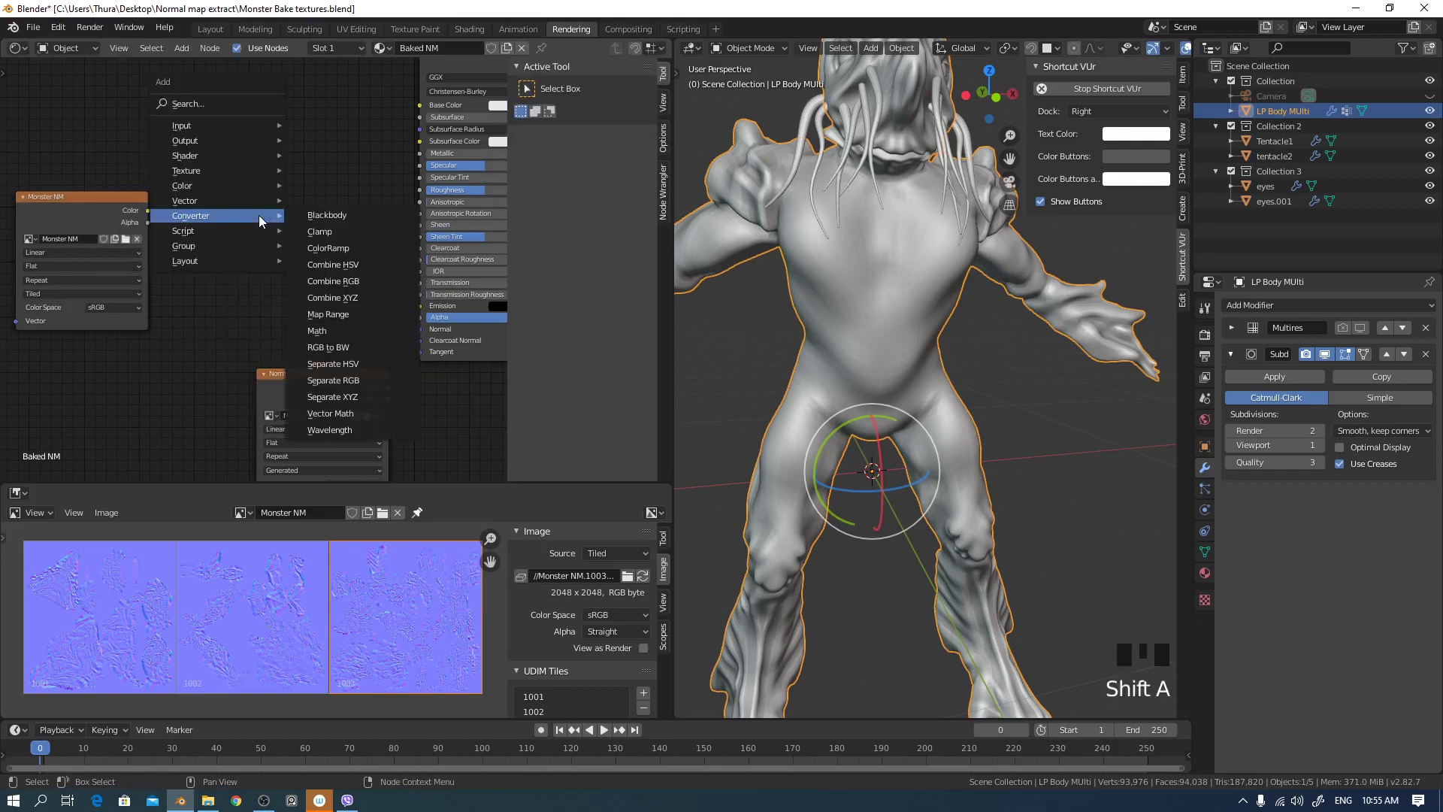
left_click(259, 215)
type("nor")
key("Down")
key("Return")
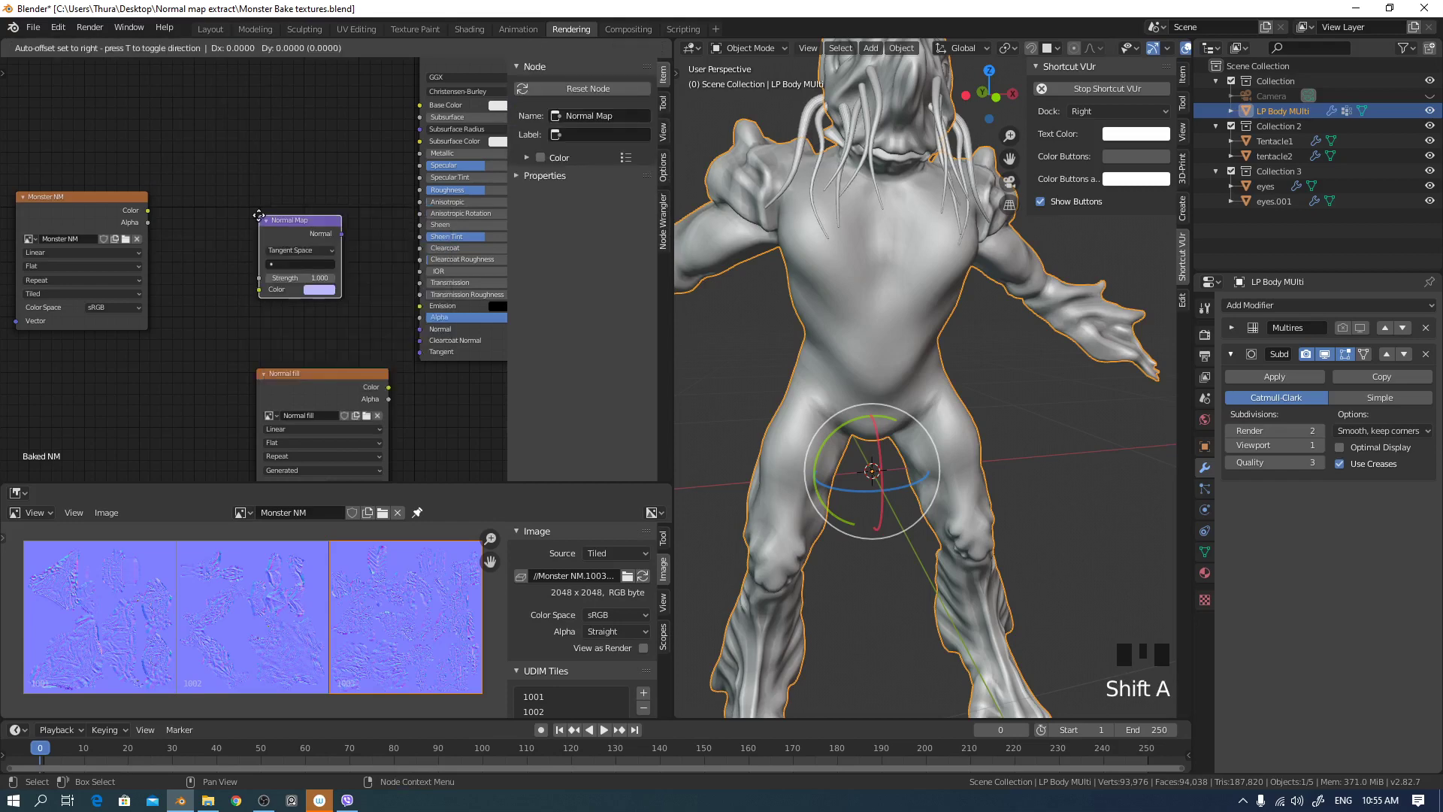
left_click(258, 215)
- Connect Monster NM's Color output to the Normal Map's Color input, and its Normal output to the Principled BSDF's Normal input
left_click_drag(146, 214, 259, 294)
left_click_drag(147, 211, 258, 290)
middle_click_drag(262, 294, 222, 296)
left_click_drag(300, 238, 380, 331)
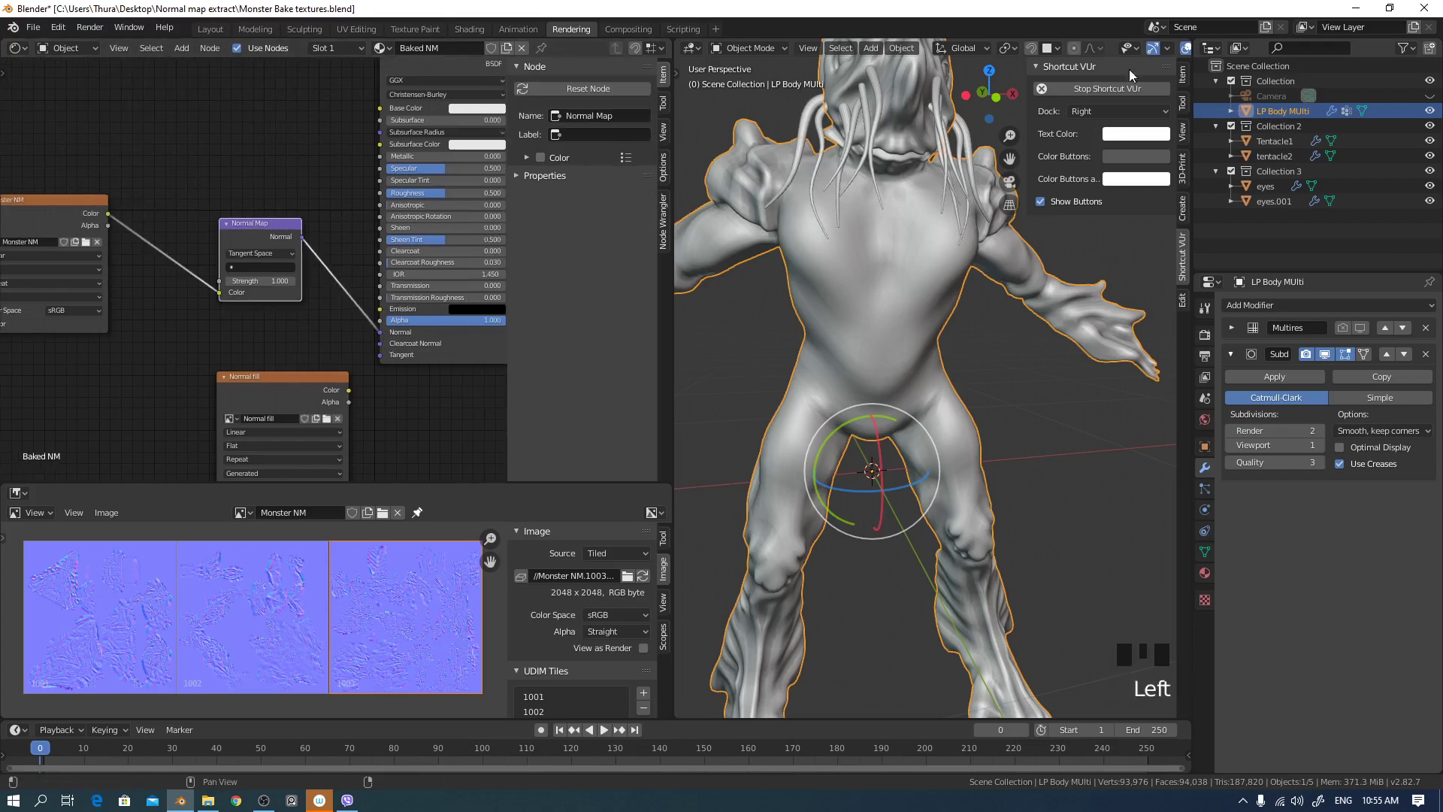
- Widen the 3D viewport and switch it to Material Preview shading to inspect the baked detail on the body
left_click_drag(672, 211, 550, 211)
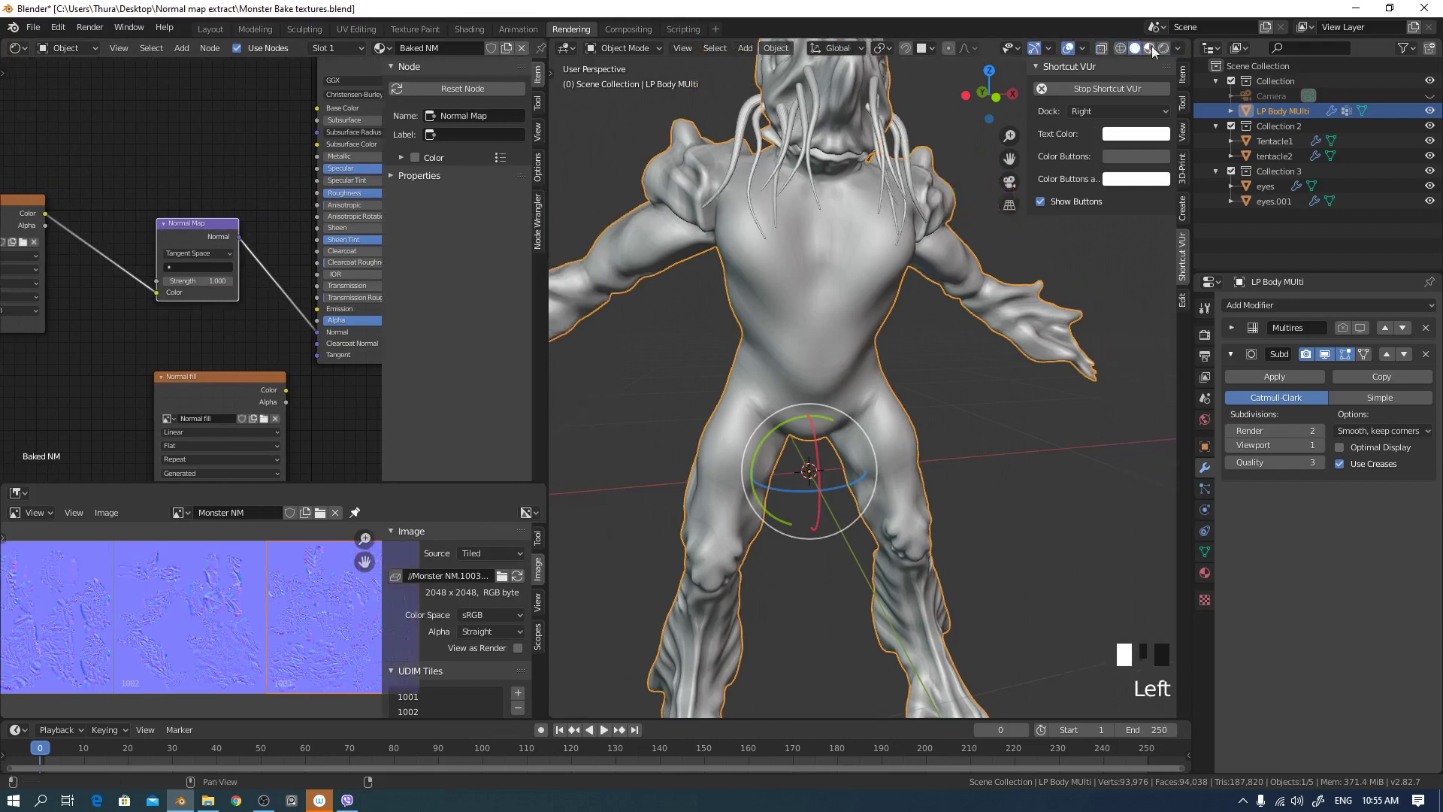
left_click(1149, 48)
mouse_move(991, 419)
middle_mouse_down()
mouse_move(806, 384)
mouse_move(1005, 425)
middle_mouse_up()
scroll(808, 422, "up", 2)
middle_click_drag(808, 426, 825, 417)
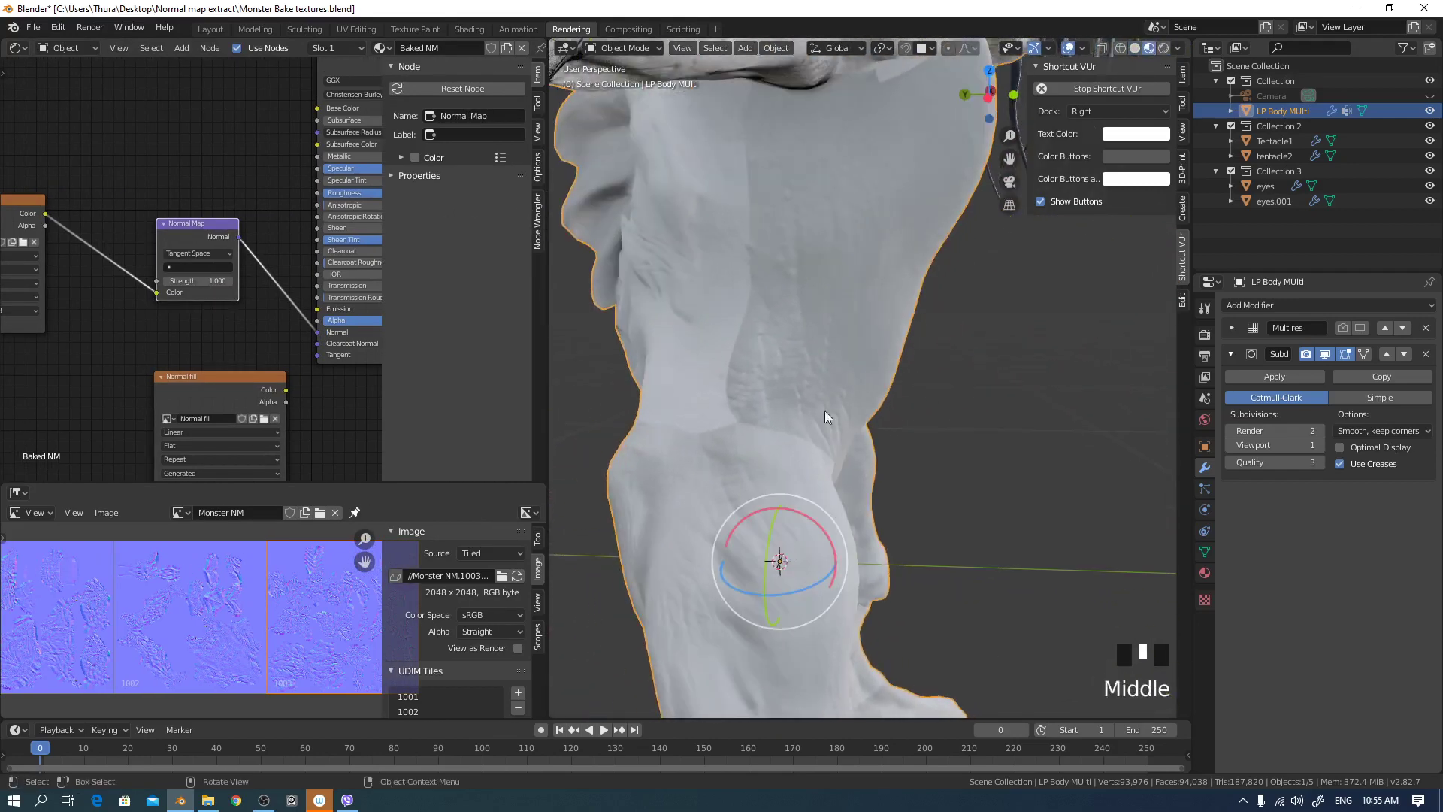
- Set the Monster NM image node's color space to Non-Color and view the monster's torso
middle_click_drag(201, 347, 141, 336)
scroll(269, 321, "up", 1)
left_click(158, 322)
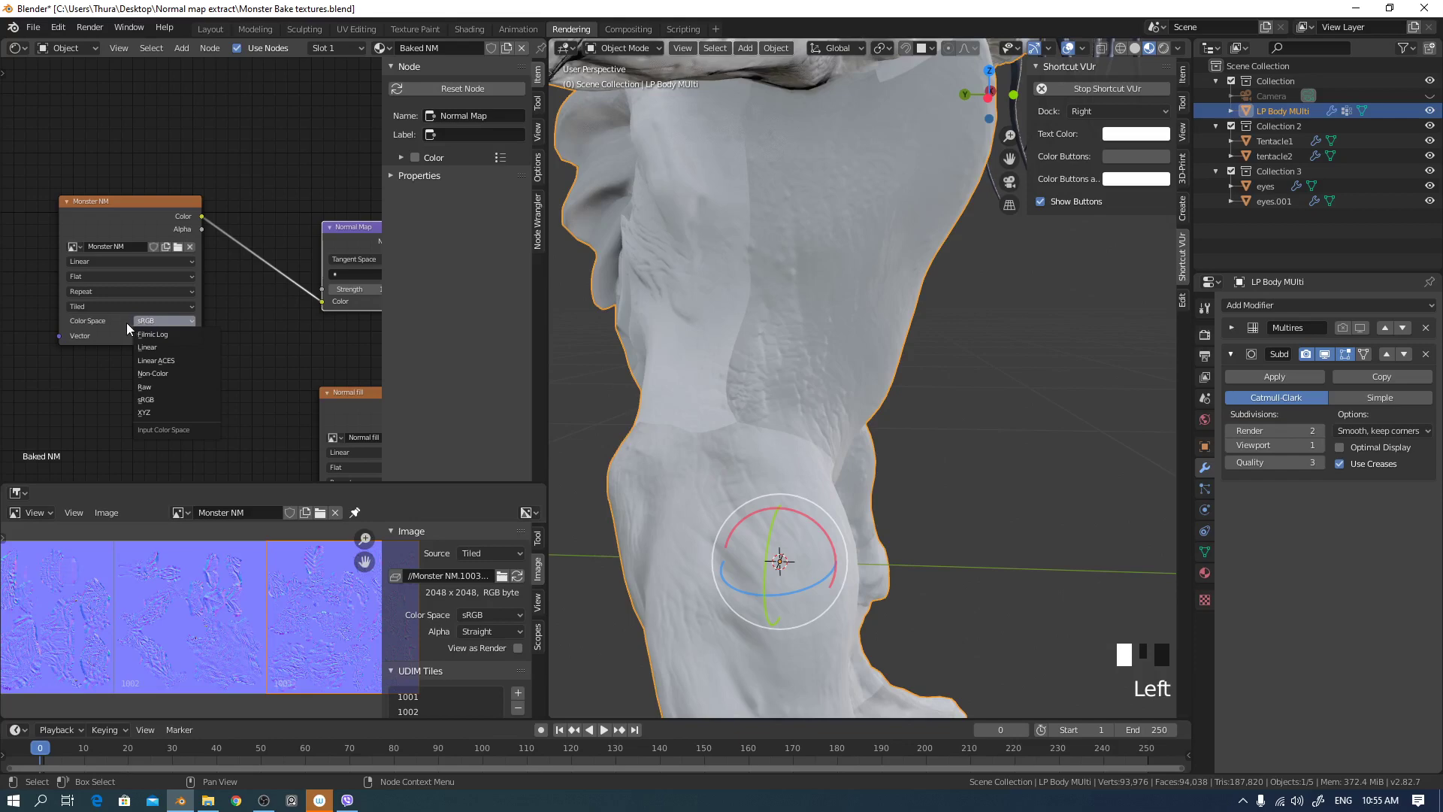
left_click(182, 372)
middle_click_drag(736, 372, 825, 409)
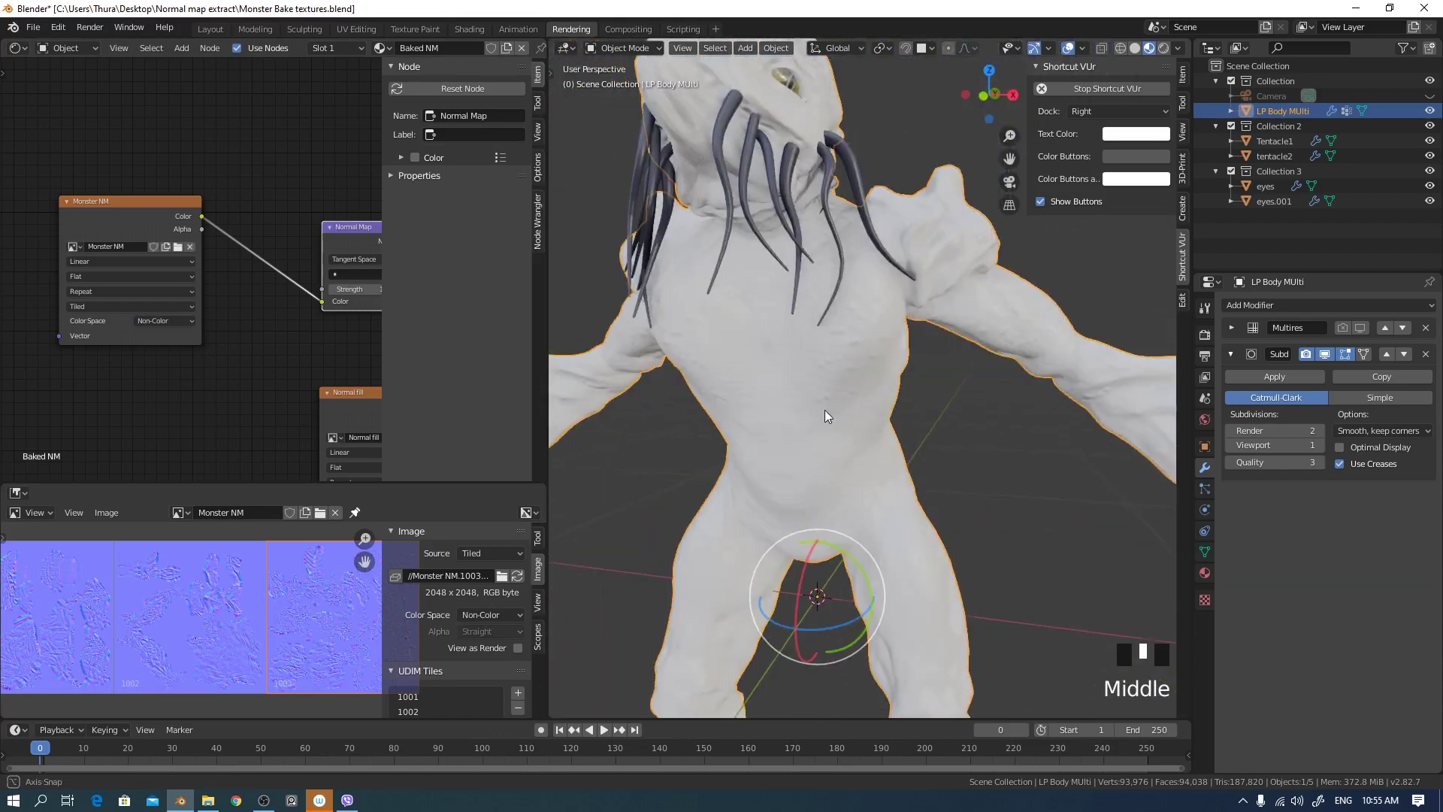
- Change the Principled BSDF's base color to a brown with saturation 0.365 and value 0.451
middle_click_drag(319, 217, 108, 231)
middle_click_drag(335, 194, 185, 286)
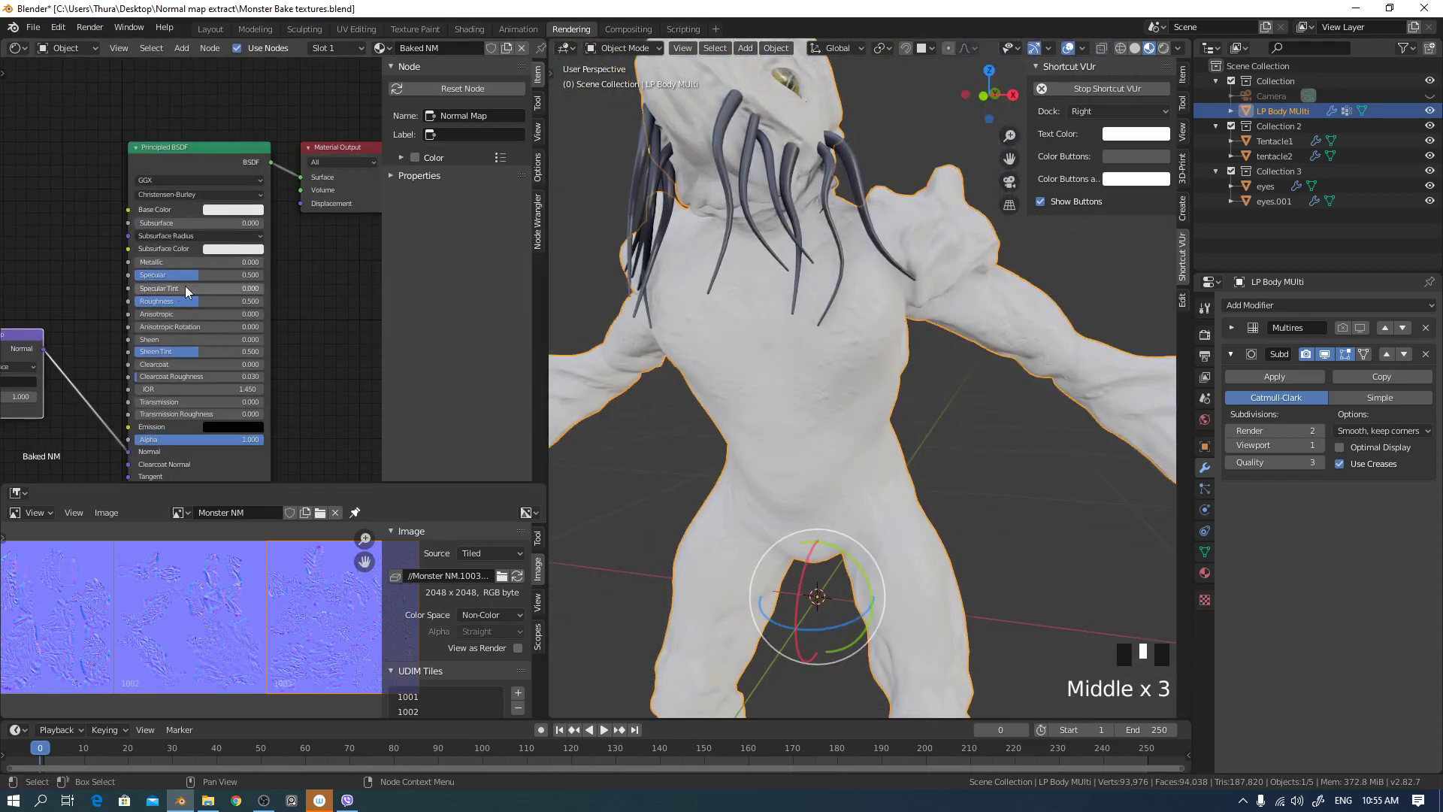
left_click(234, 209)
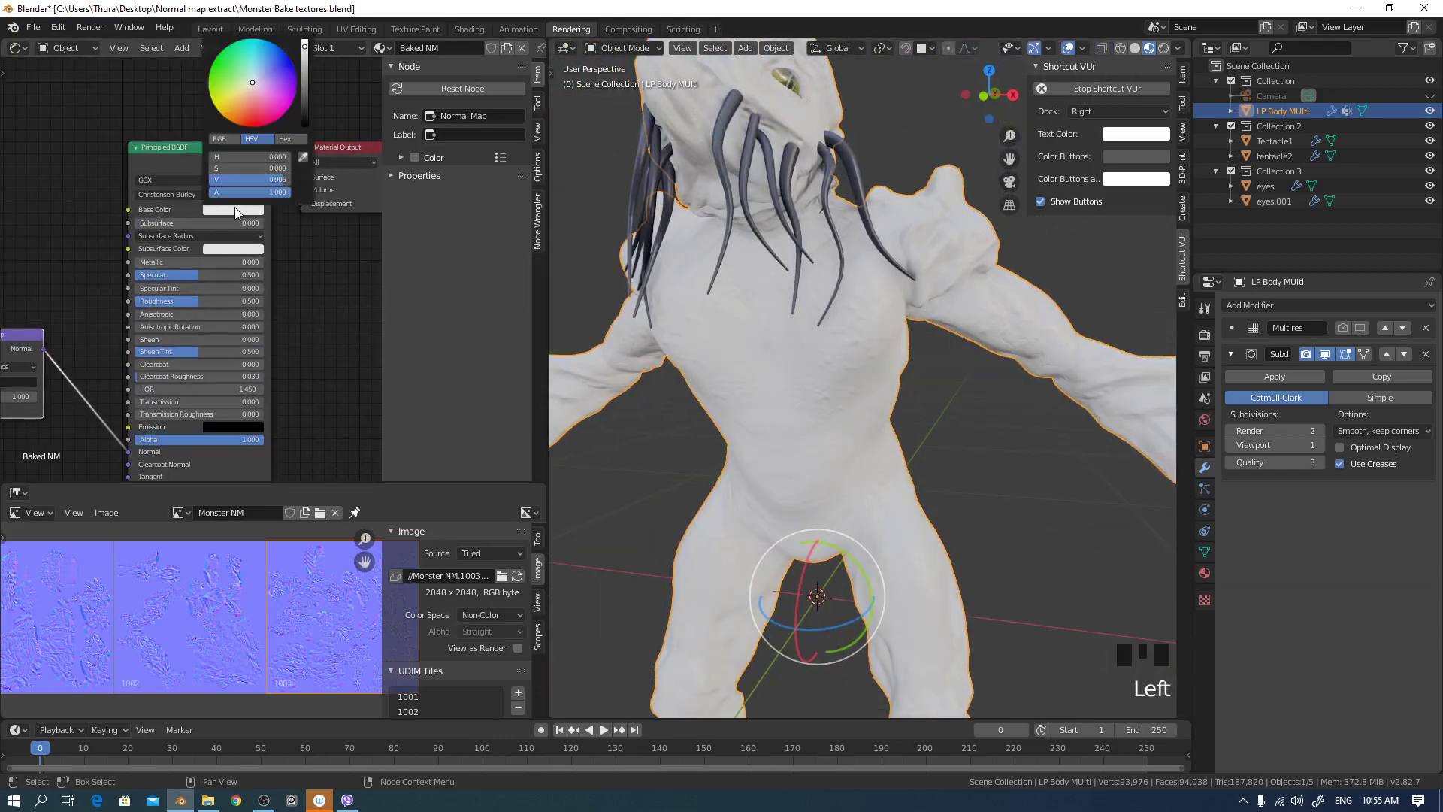
left_click(302, 85)
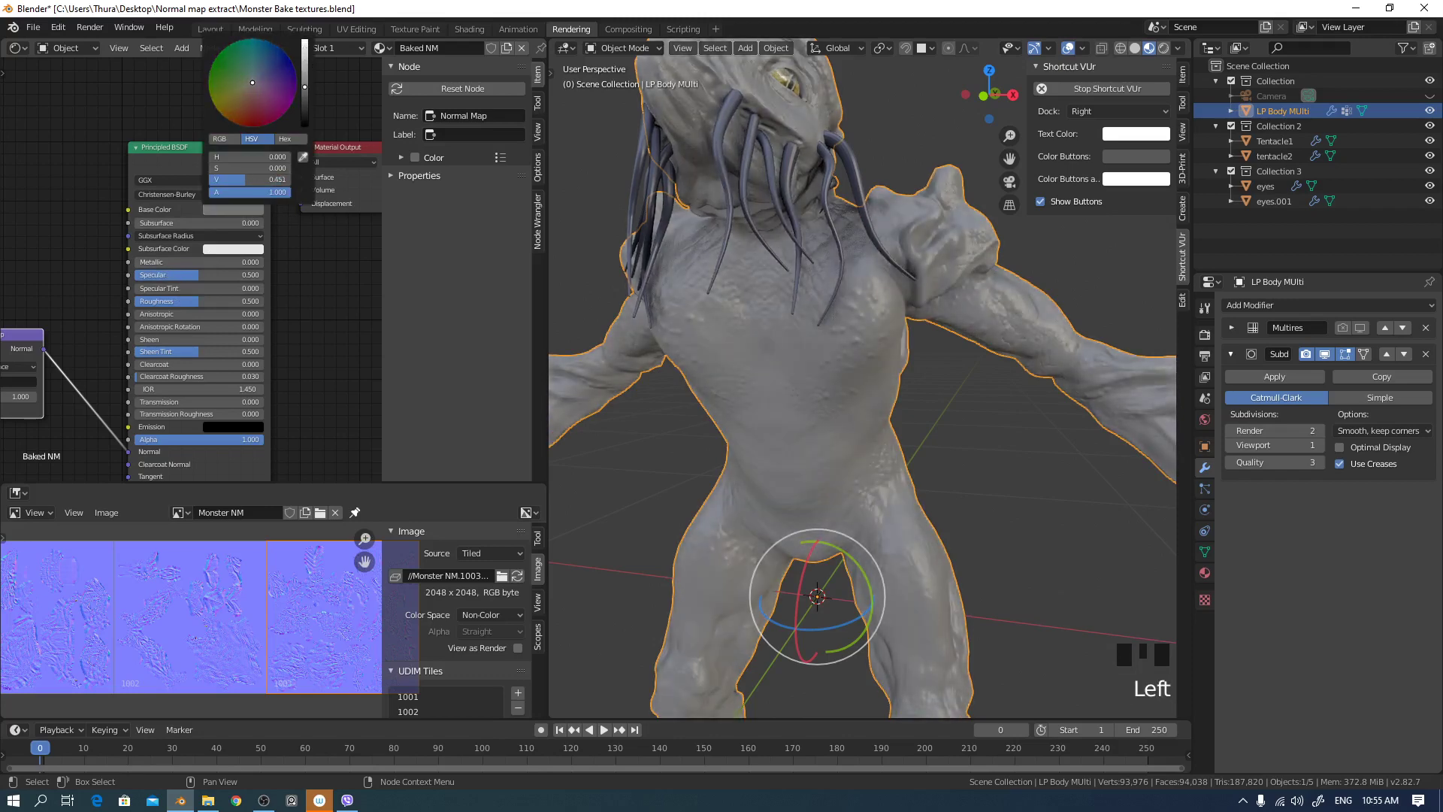
left_click_drag(259, 94, 245, 97)
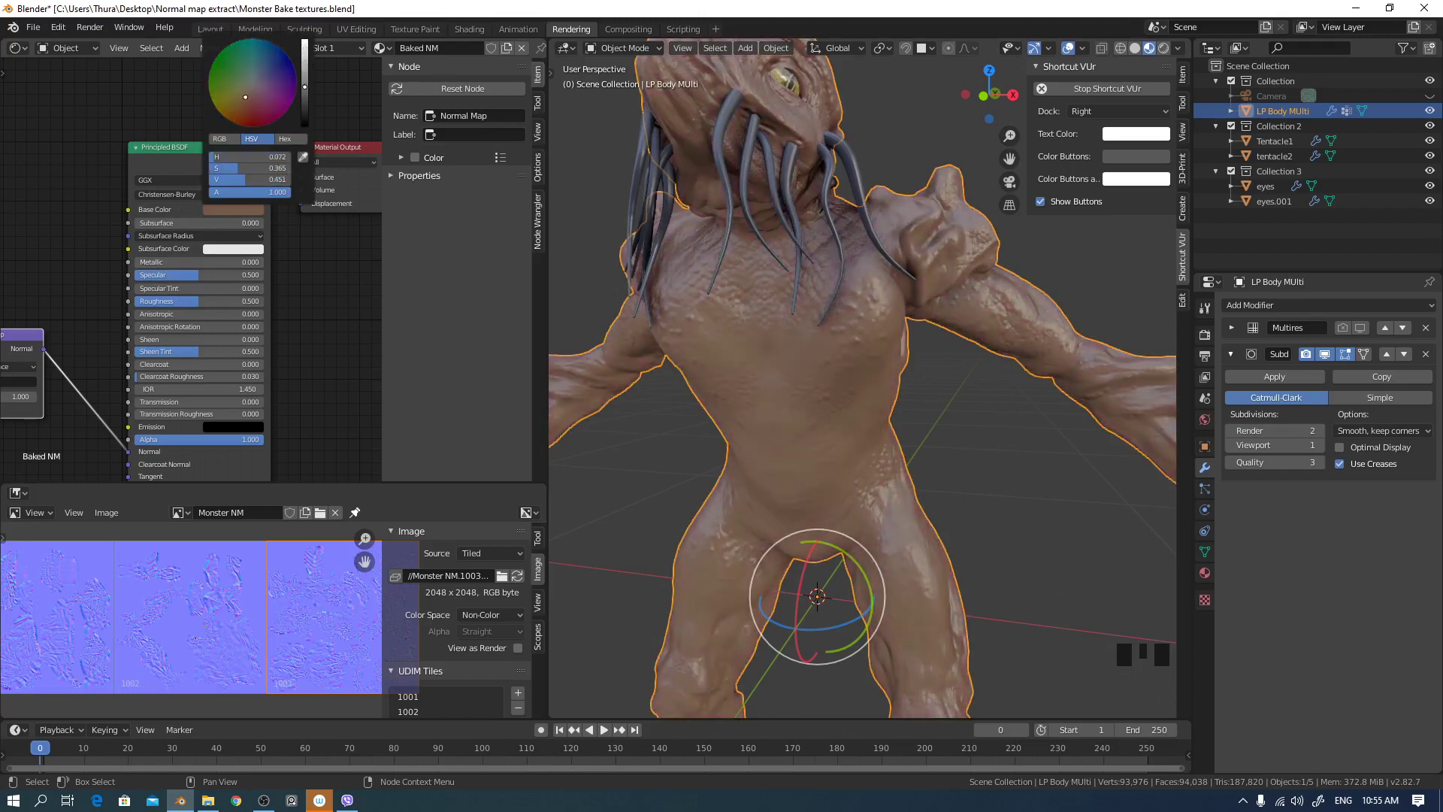
- Set the Principled BSDF's specular to 0.145 and roughness to 0.859, and the Normal Map strength to 1.900
left_click_drag(194, 277, 244, 304)
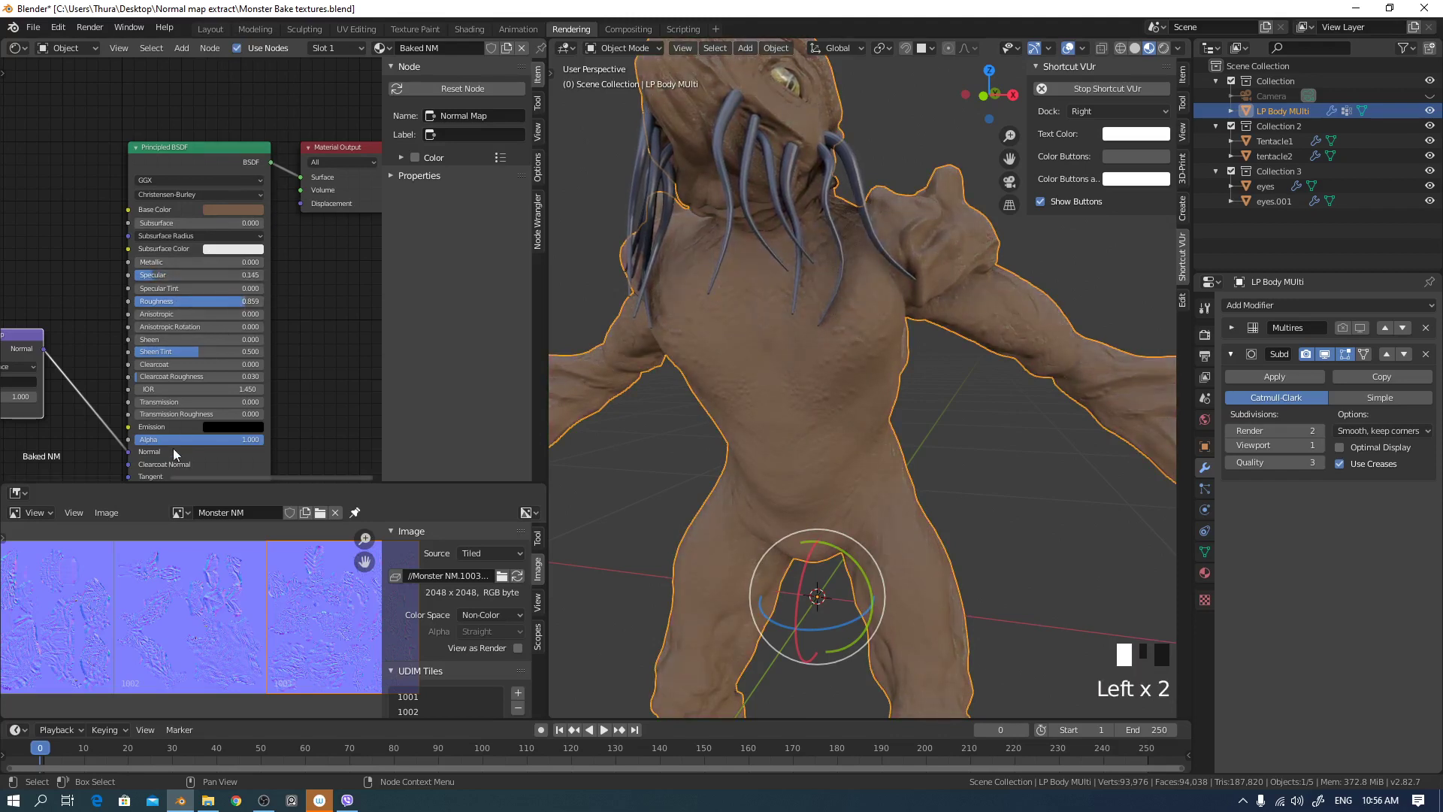
middle_click_drag(94, 402, 209, 343)
mouse_move(109, 341)
left_mouse_down()
mouse_move(181, 341)
mouse_move(100, 336)
left_mouse_up()
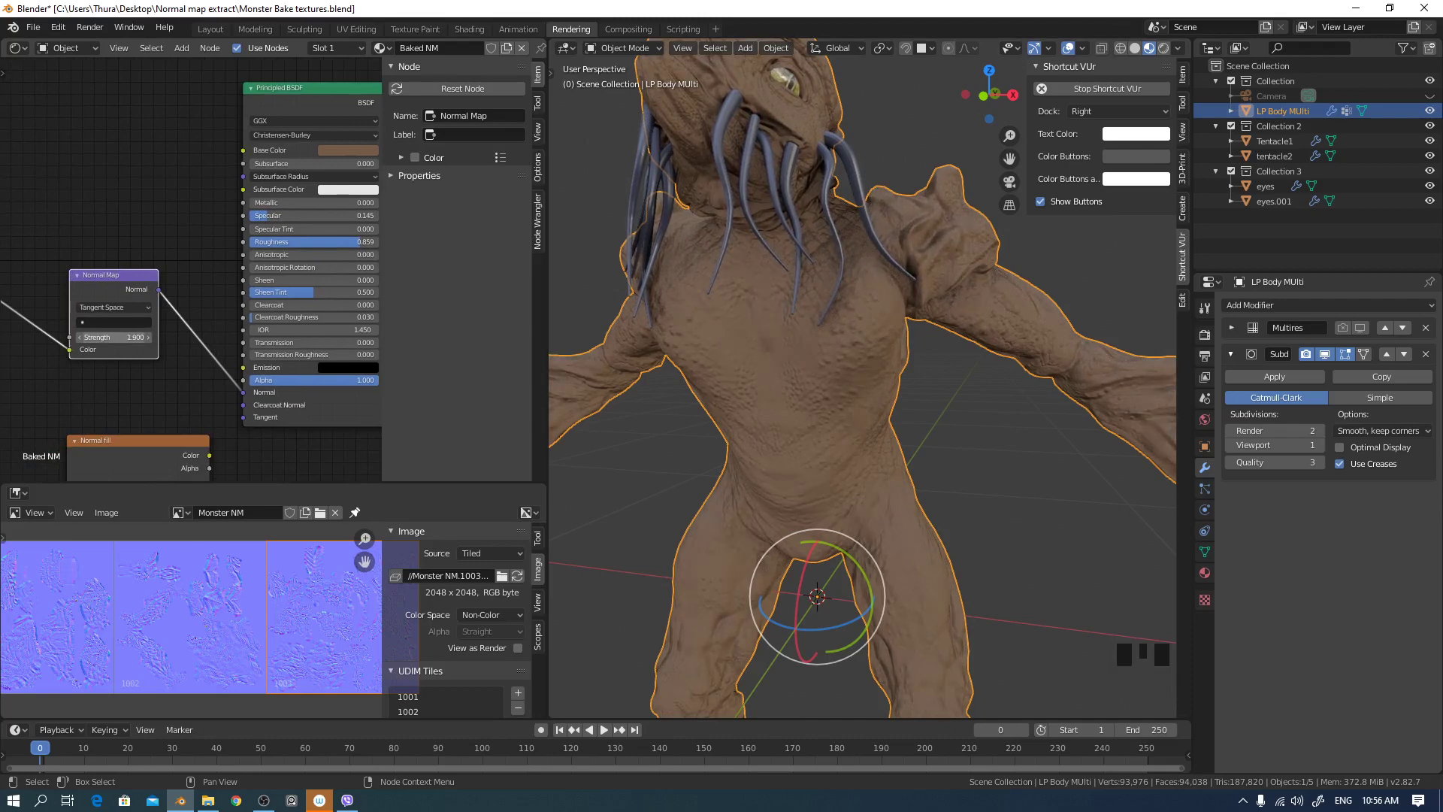
- Examine the normal-mapped monster from several sides in the viewport, checking the torso, arms and legs
middle_click_drag(590, 471, 999, 440)
scroll(904, 476, "down", 3)
left_click(1001, 439)
left_click(824, 330)
middle_click_drag(956, 323, 1082, 471)
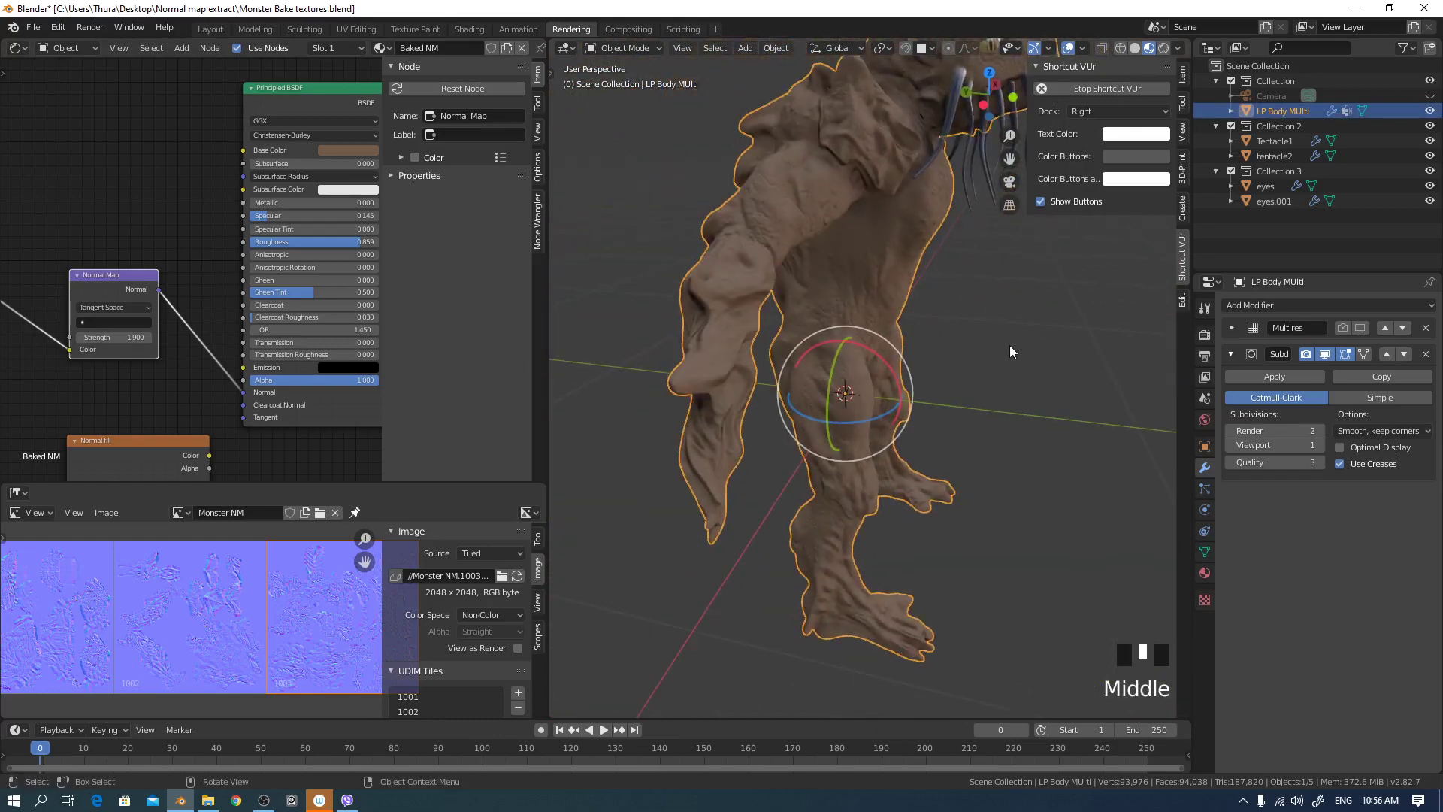
middle_click_drag(1009, 351, 1023, 465)
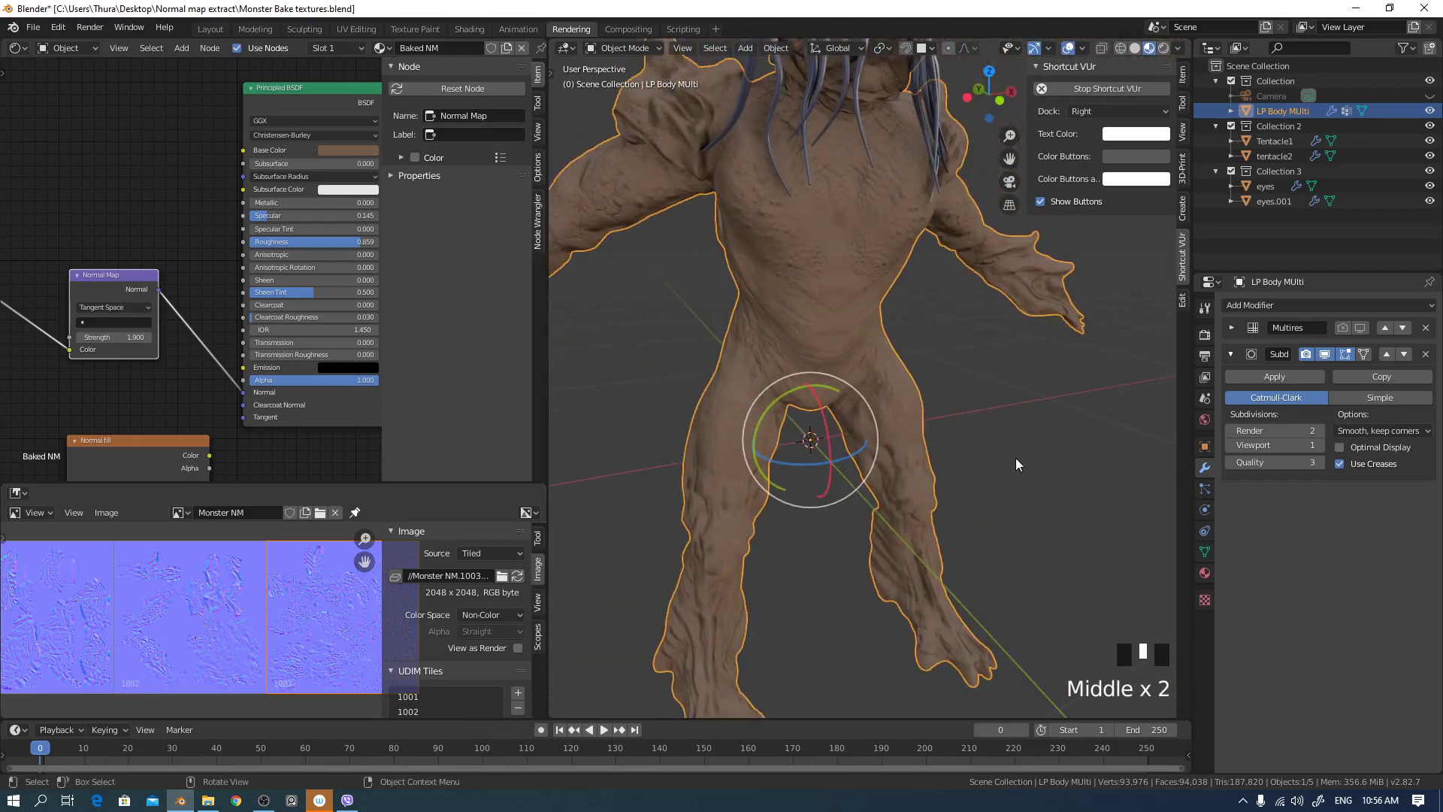